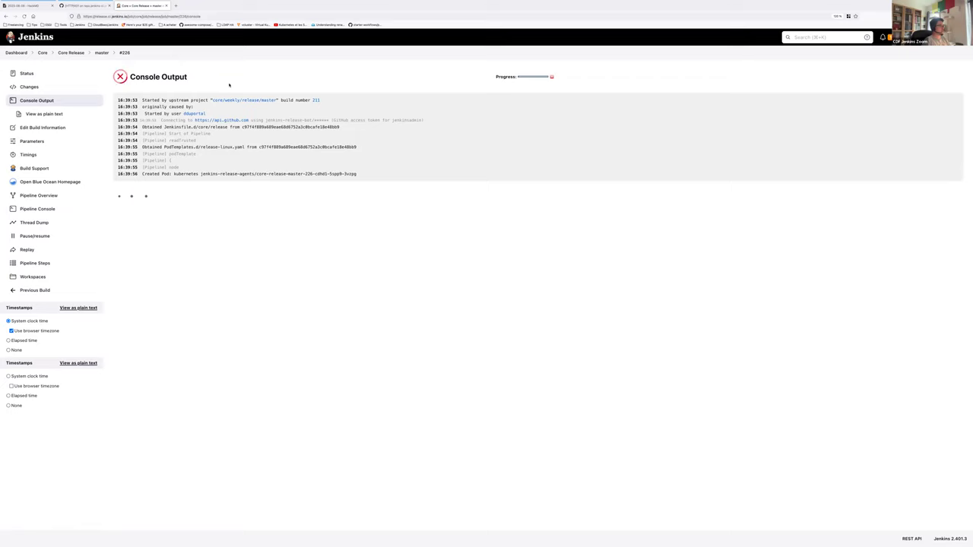
Step: Check the parameters of build #226 and switch back to the 2023-08-08 meeting notes in HackMD
left_click(31, 142)
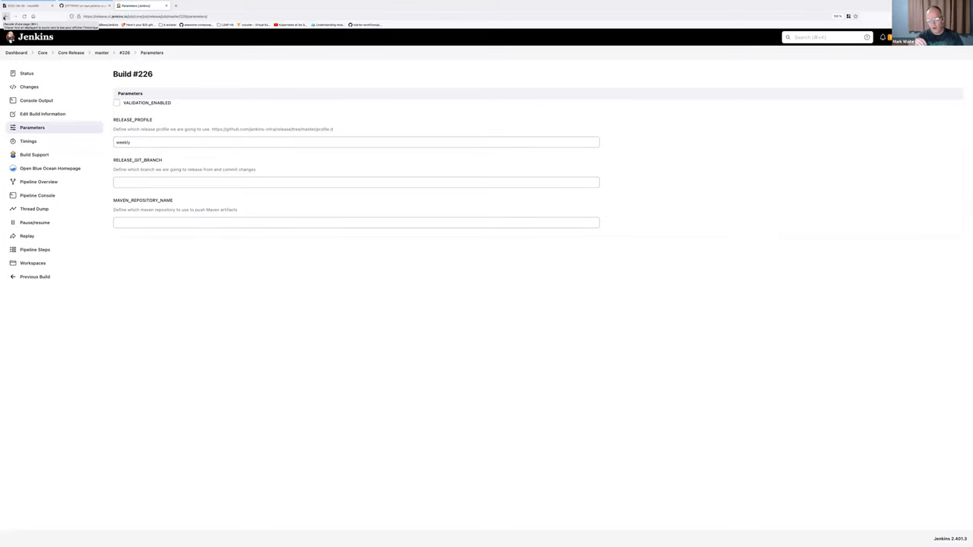
left_click(5, 16)
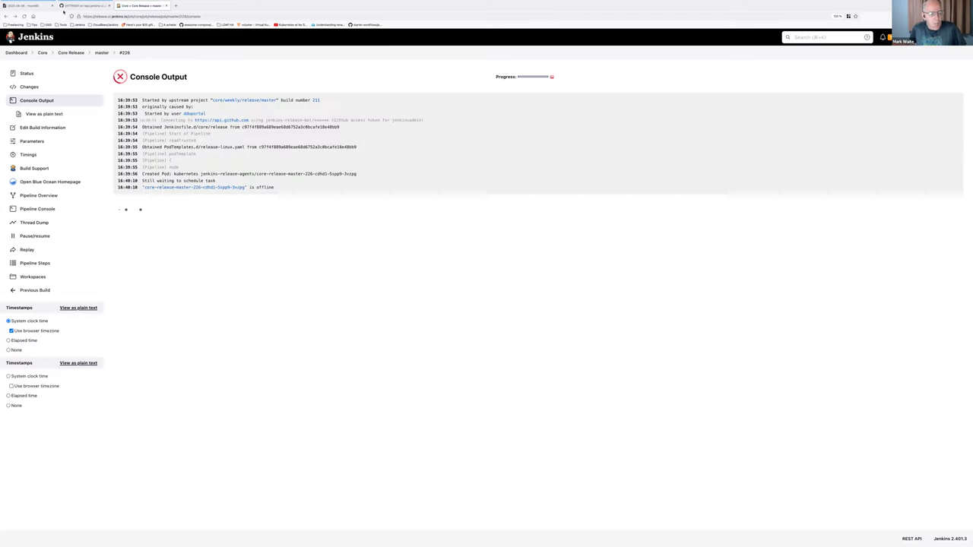
left_click(40, 8)
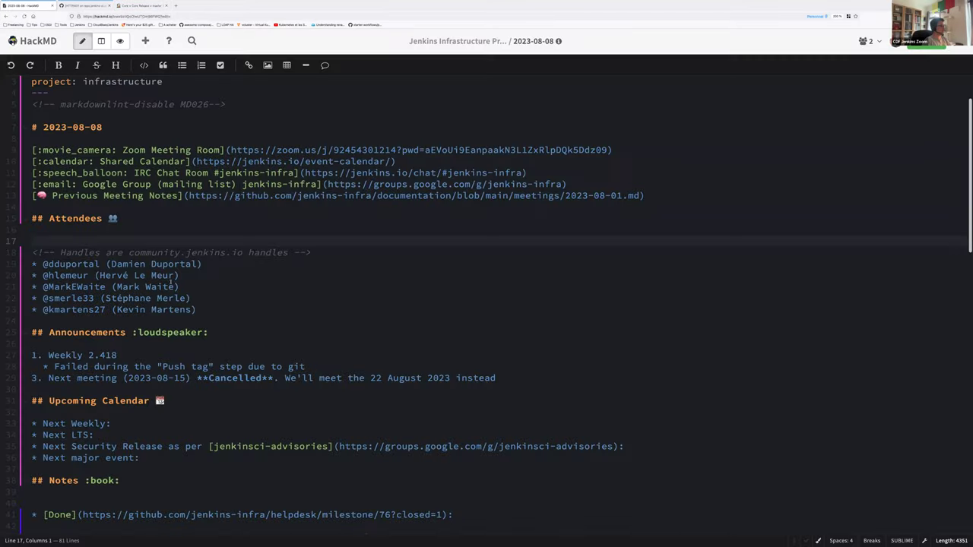
Step: Add the sub-bullet "Release process restarted as nothing was pushed" under the Weekly 2.418 announcement
key("ctrl+0")
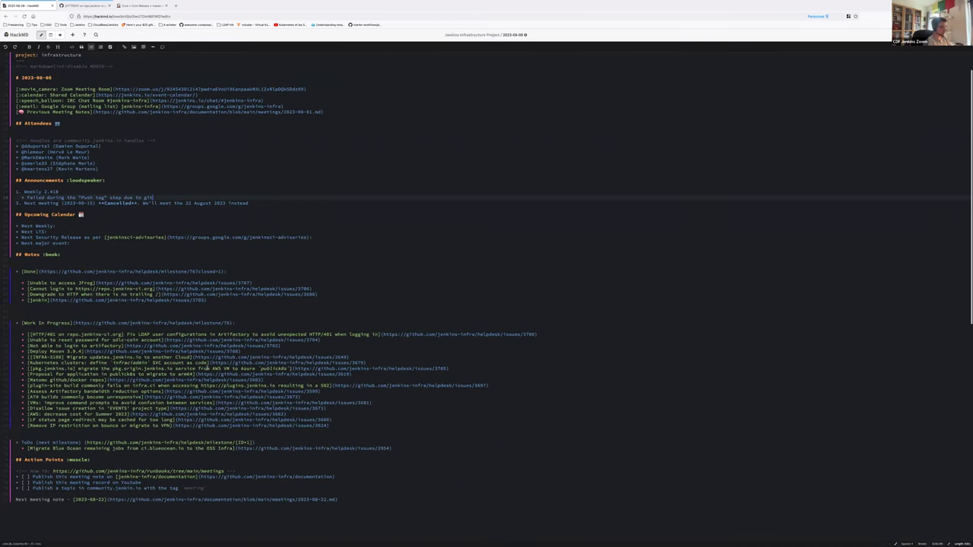
key("ctrl+plus")
key("ctrl+plus")
key("ctrl+plus")
key("Return")
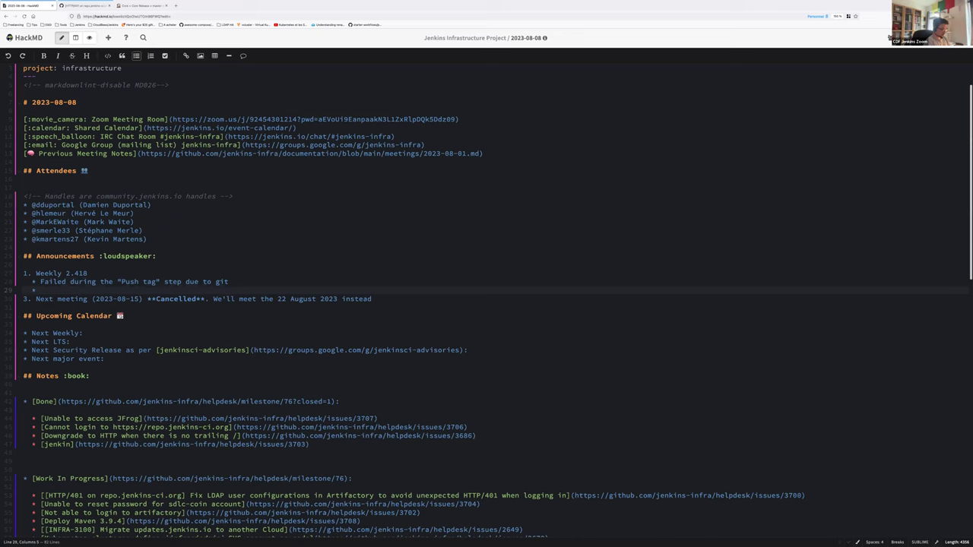
type("Release process restarted a")
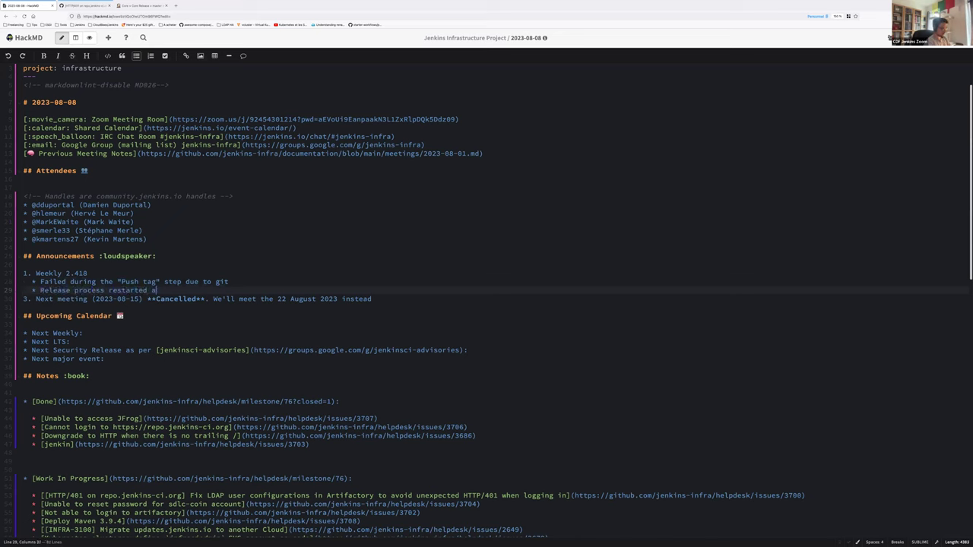
type("s nothing was pushed")
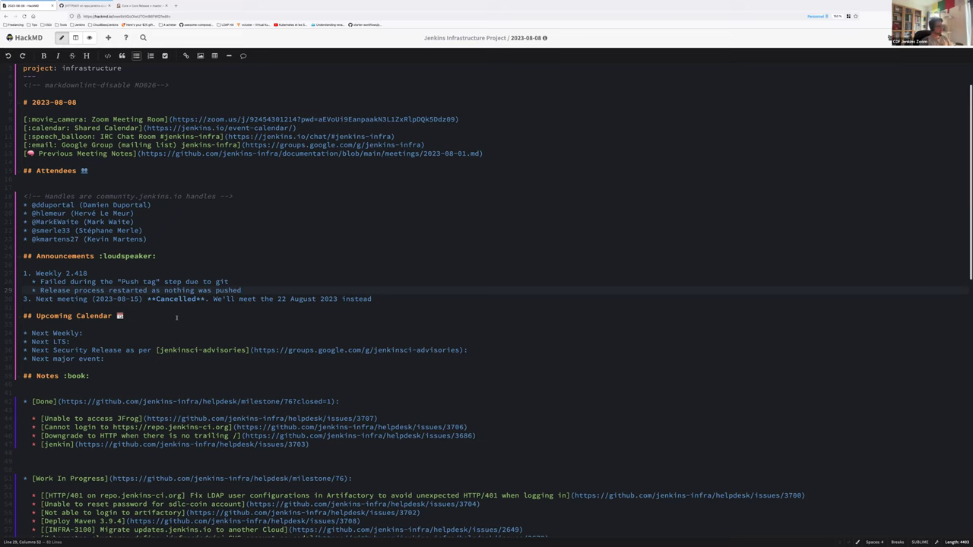
Step: Renumber the "Next meeting" announcement as item 2 and insert a blank line above it
left_click(28, 299)
key("BackSpace")
type("2")
key("Home")
key("Return")
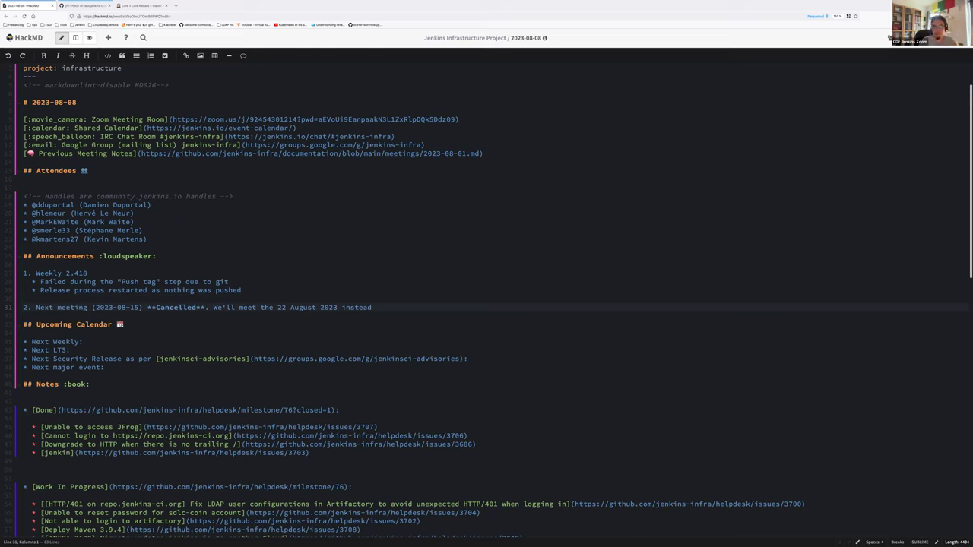
Step: Check the console output of release build #226 in Jenkins and return to the HackMD meeting notes
key("shift+End")
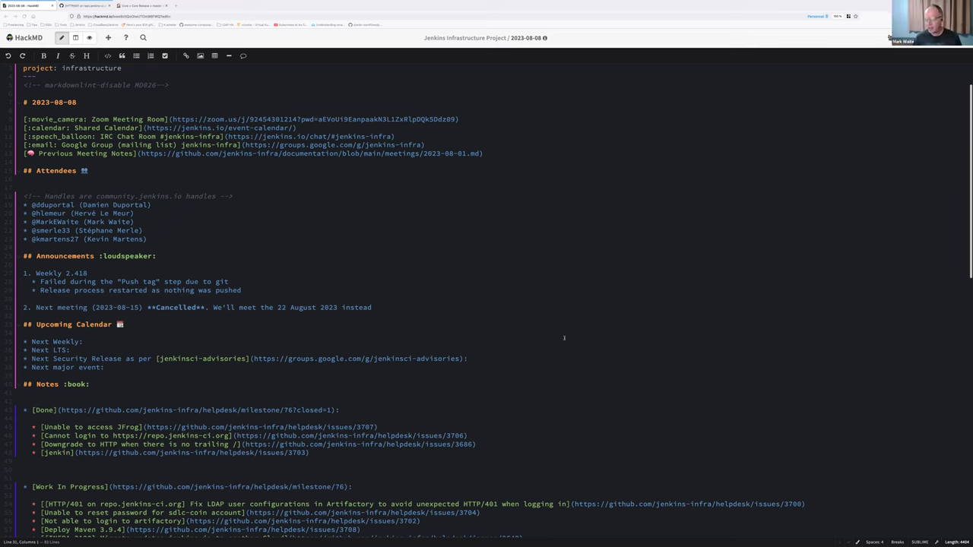
left_click(459, 307)
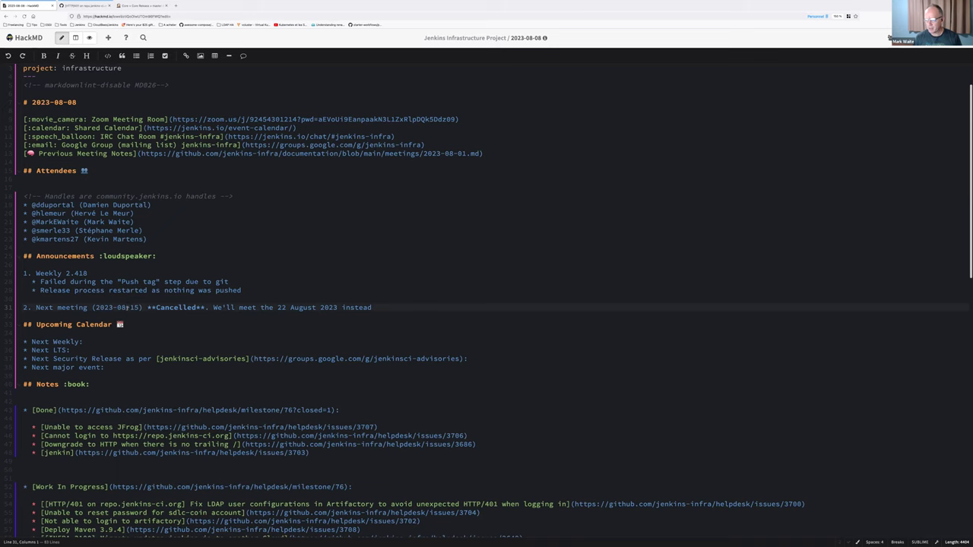
left_click_drag(95, 307, 134, 307)
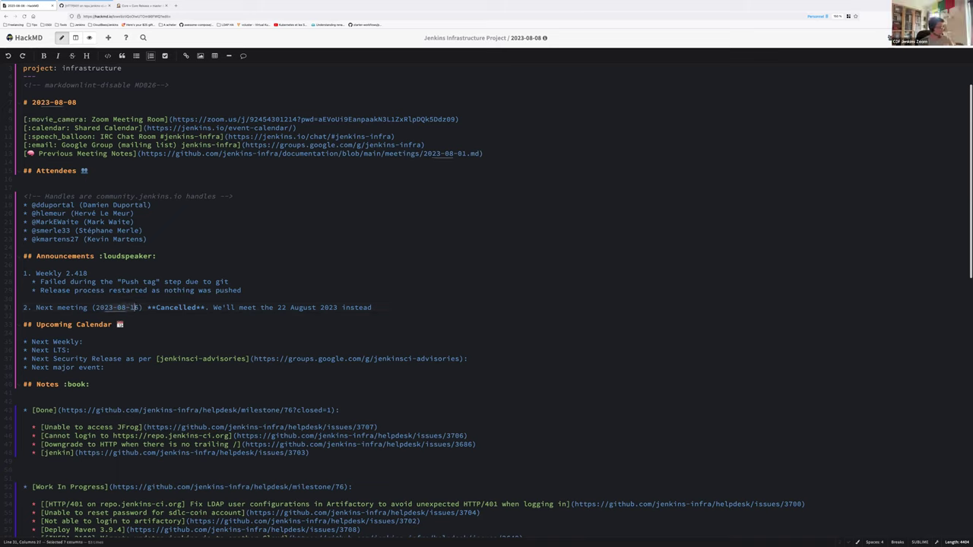
left_click(137, 6)
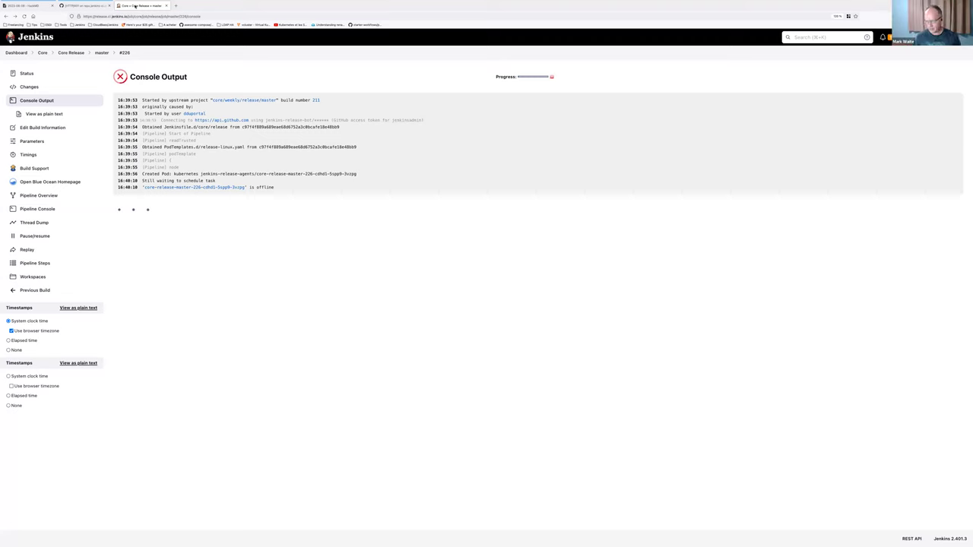
left_click(33, 7)
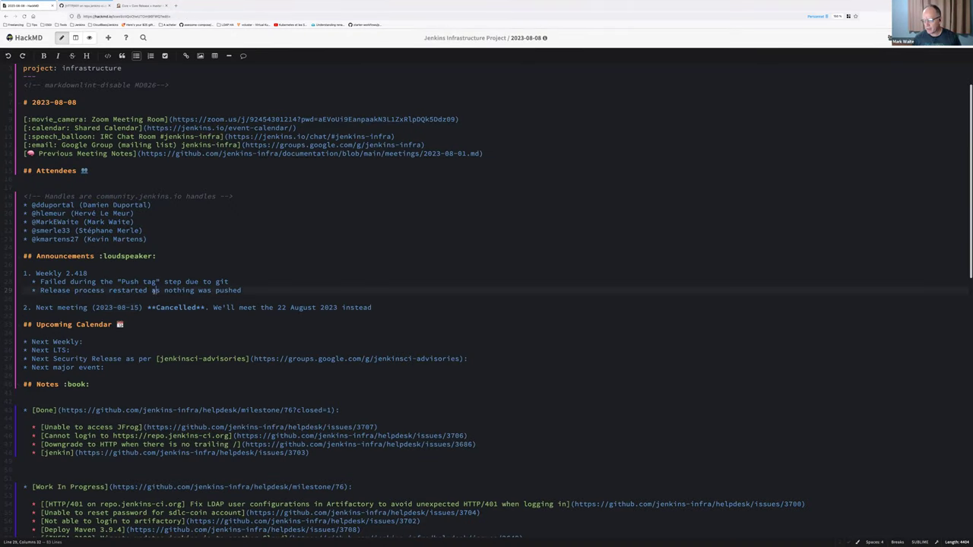
Step: Fill in the Next Weekly entry of the upcoming calendar with "2.419, the 15th August 2023"
left_click(109, 344)
type("2.419")
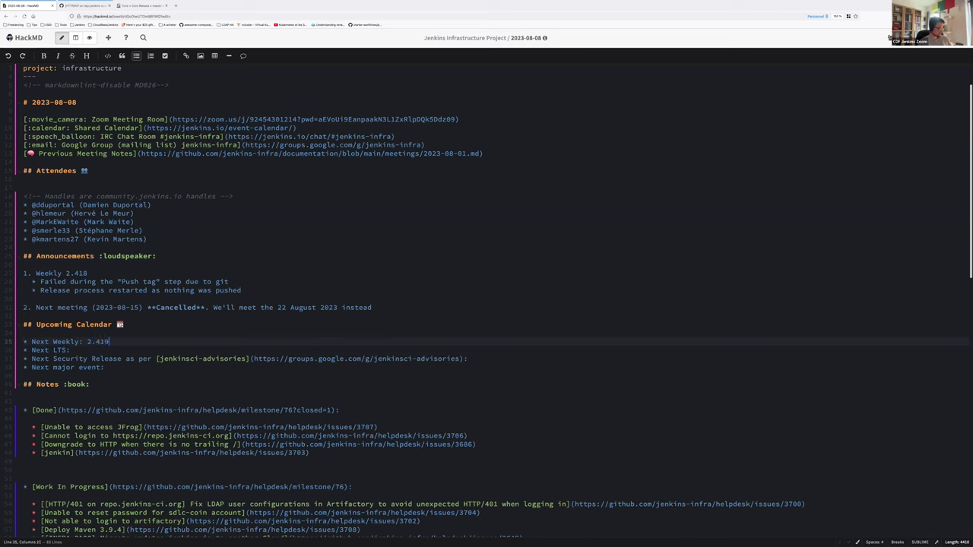
type(" the 15th")
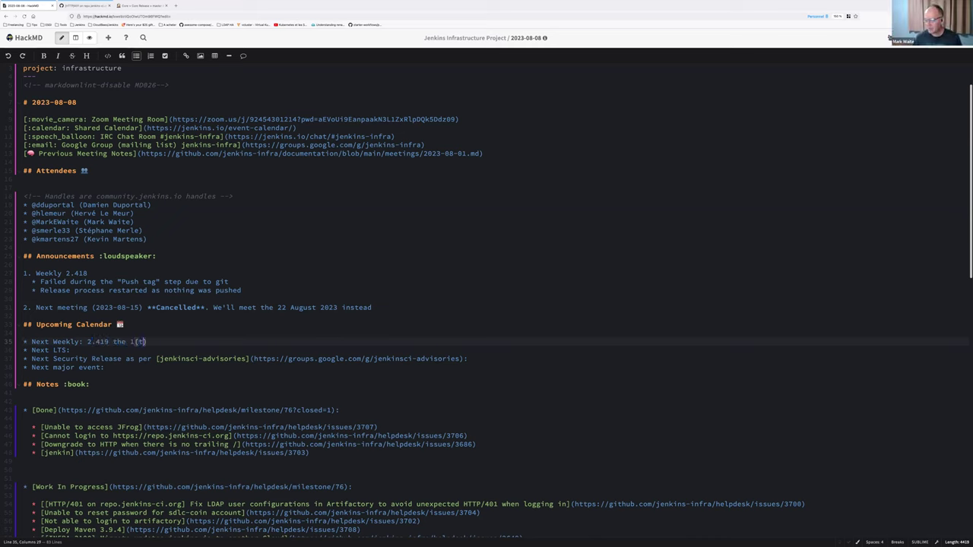
key("BackSpace")
key("BackSpace")
key("BackSpace")
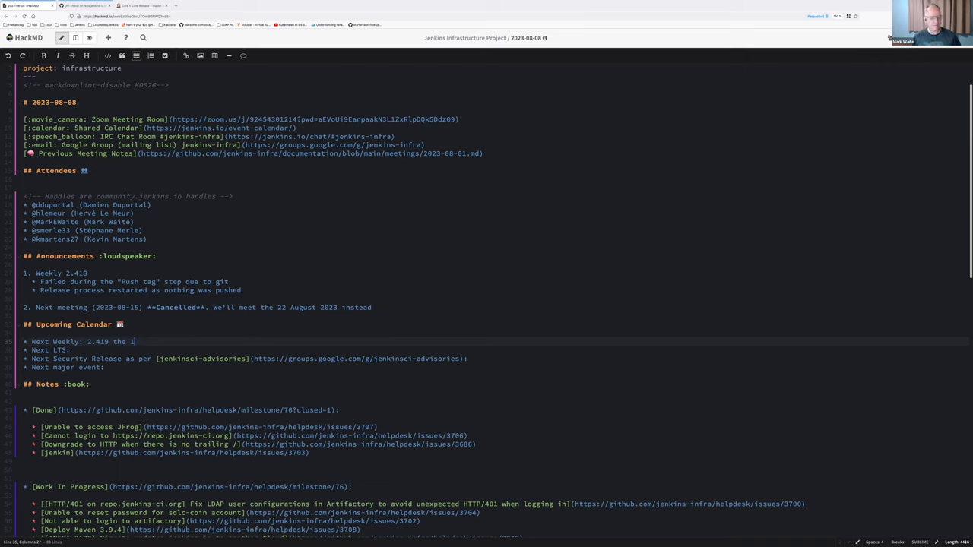
type("th")
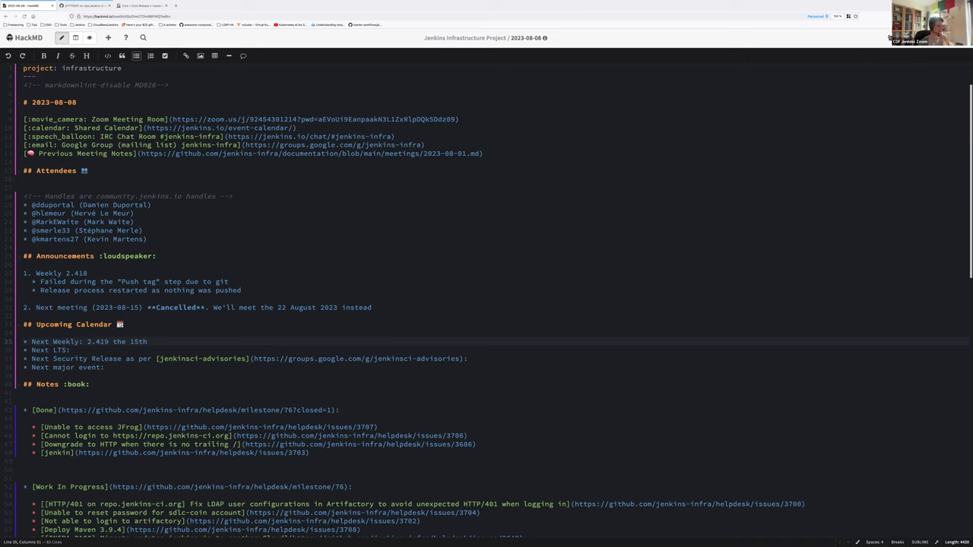
type(" August")
left_click(129, 341)
type(",")
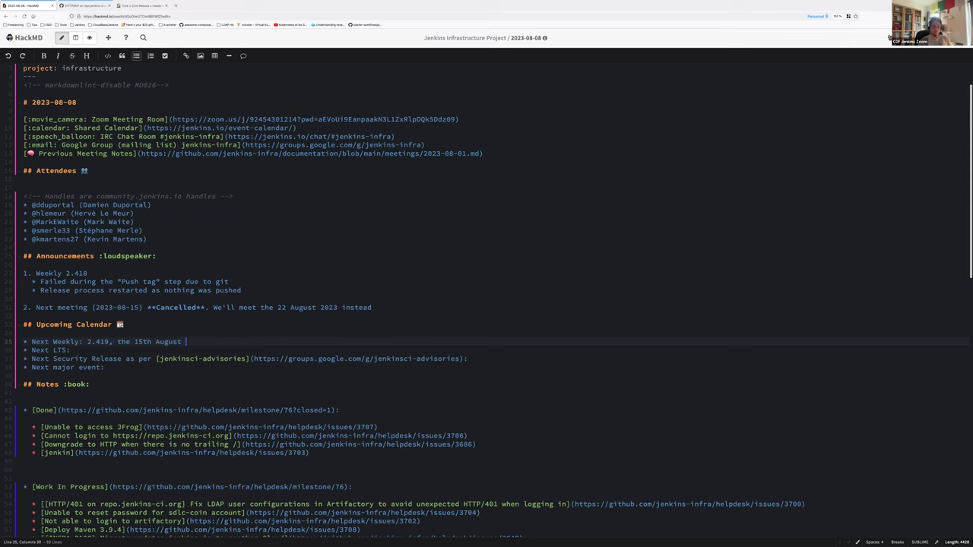
type("2023")
left_click(24, 342)
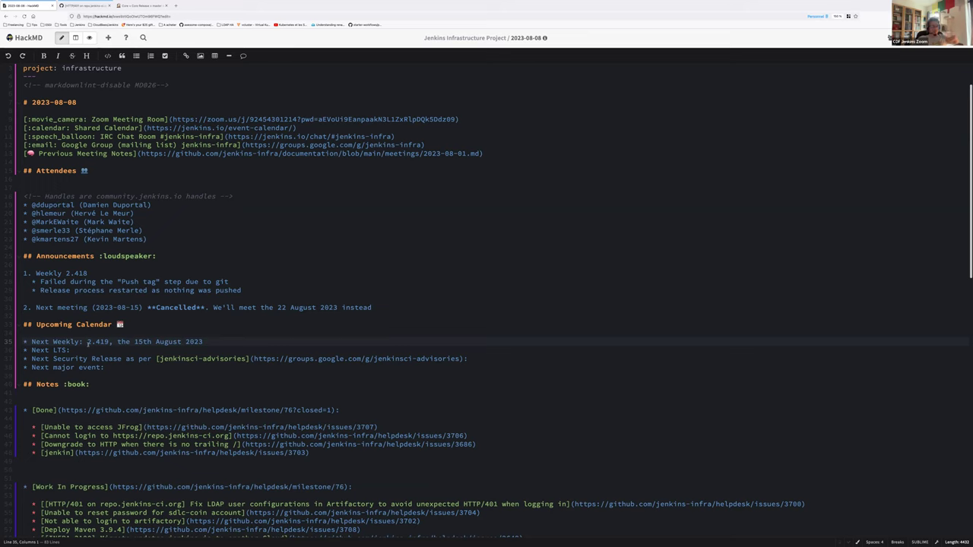
Step: Open the previous meeting note, 2023-08-01, from the team space in a separate browser tab
left_click(99, 350)
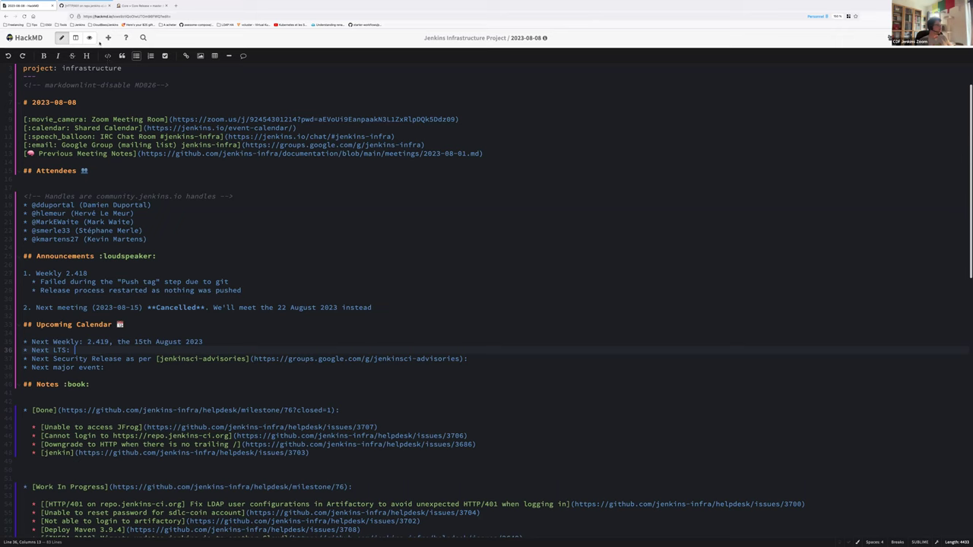
right_click(26, 35)
left_click(68, 41)
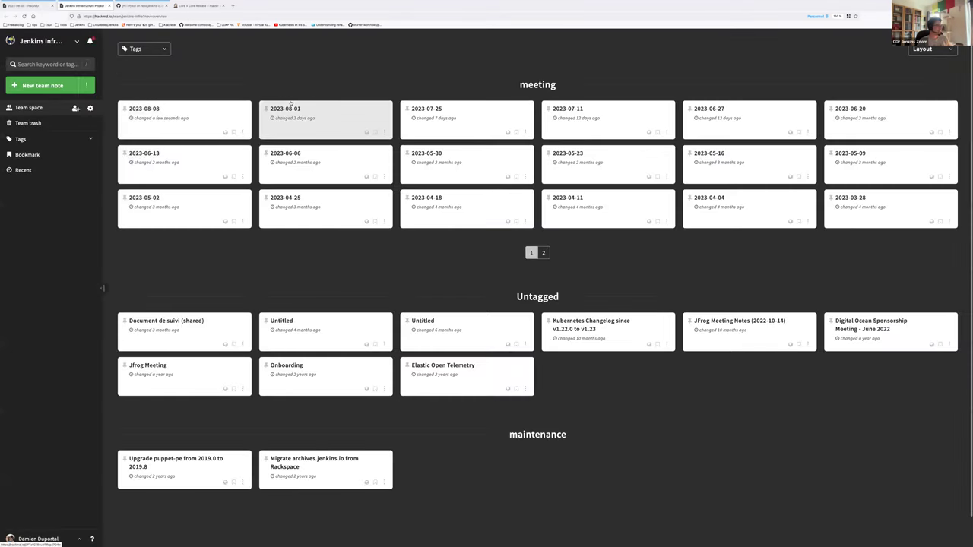
left_click(291, 103)
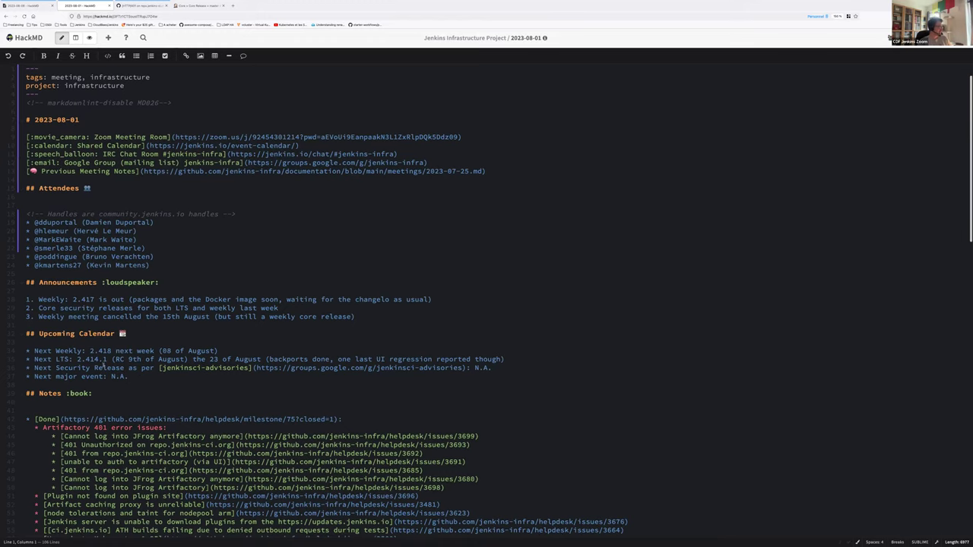
Step: Copy the Next LTS line for 2.414.1 from the 2023-08-01 note over the empty Next LTS entry of the 2023-08-08 note
left_click(102, 359)
type(".1")
key("Home")
key("shift+End")
key("ctrl+c")
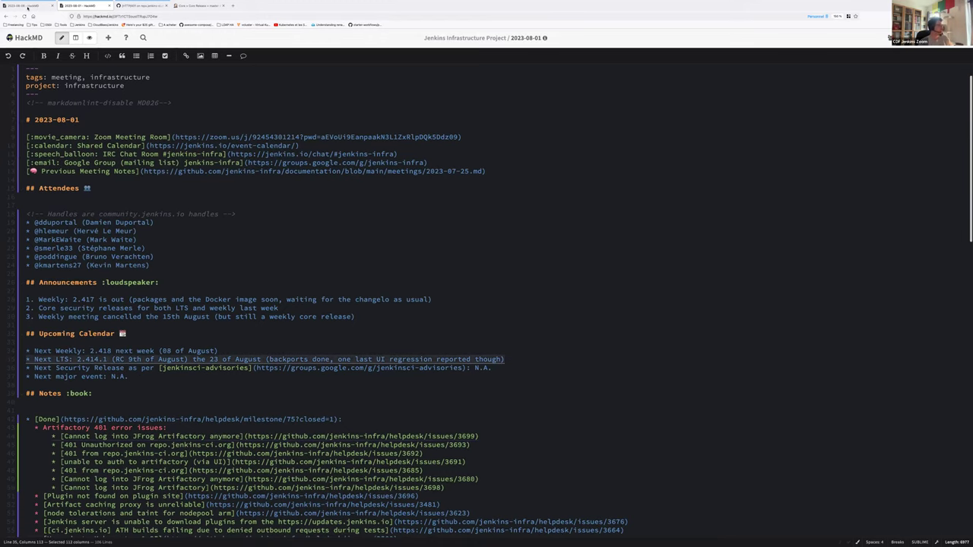
left_click(28, 6)
left_click(78, 350)
key("ctrl+v")
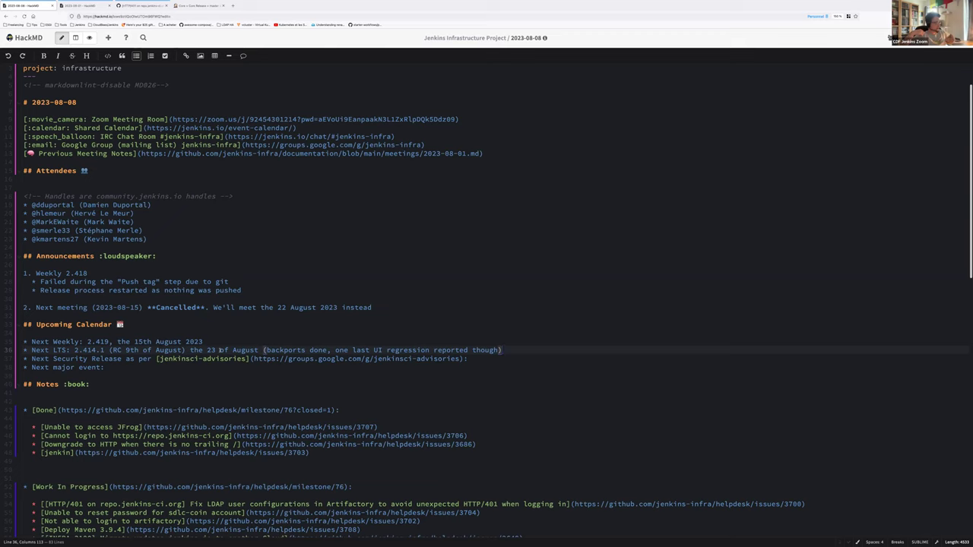
left_click(229, 350)
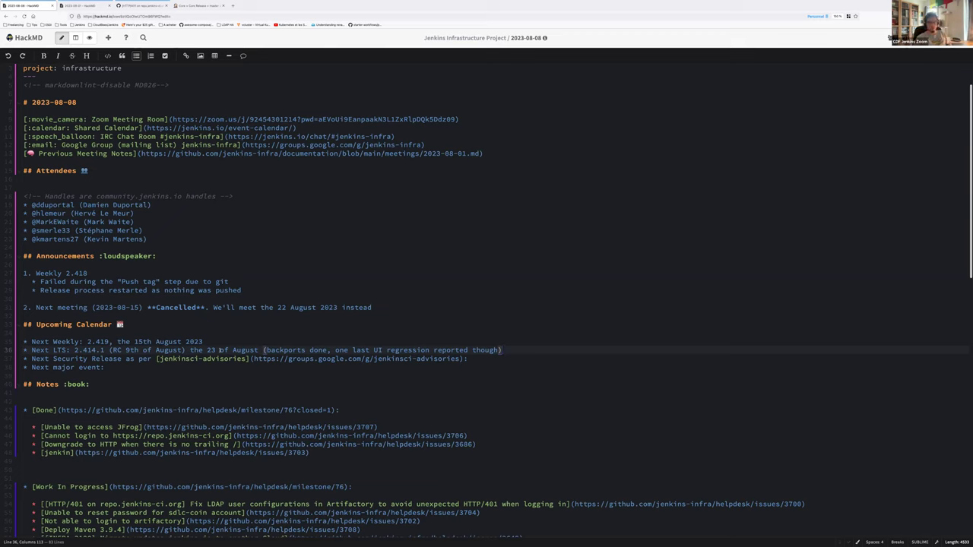
Step: Open the linked jenkinsci-advisories group, read its latest security advisory, and return to the meeting notes
left_click(253, 358)
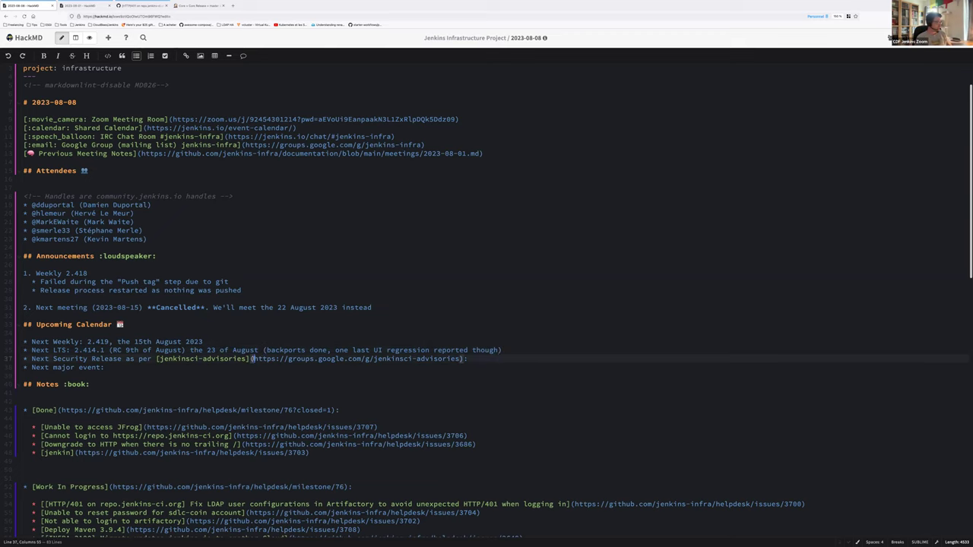
left_click(462, 358, "shift")
key("ctrl+c")
key("ctrl+t")
key("ctrl+v")
key("Return")
left_click(348, 97)
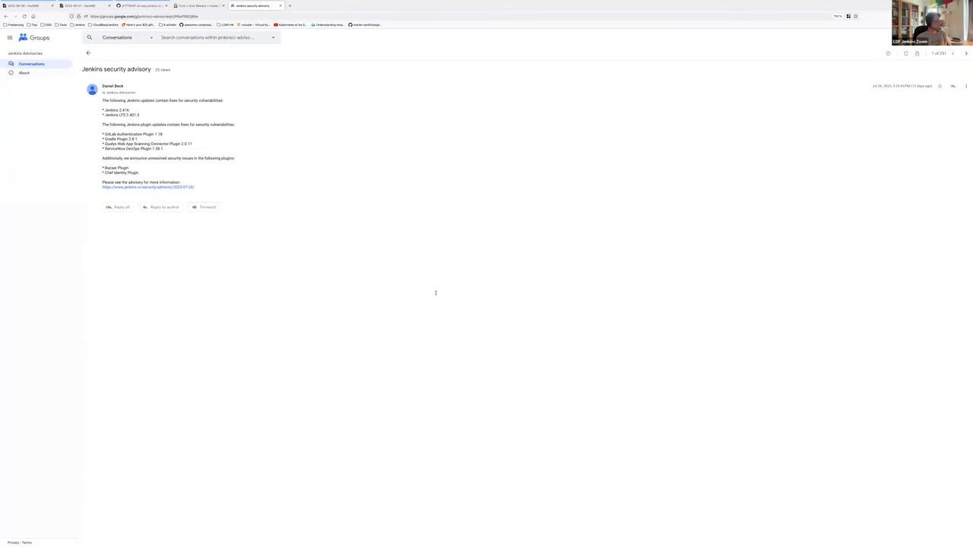
key("ctrl+w")
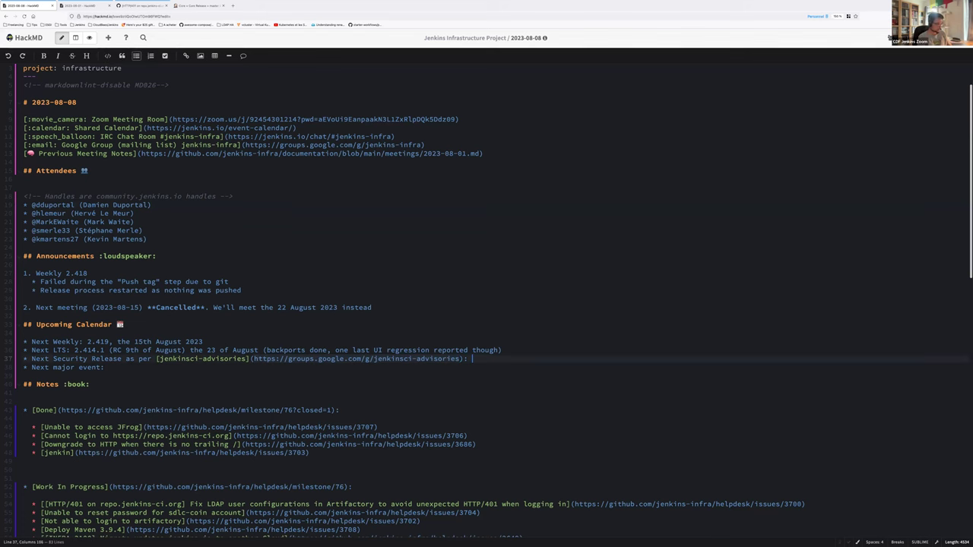
Step: Enter "N.A." for both the next security release and the next major event
type("N.A.")
left_click(105, 367)
type("N.A.")
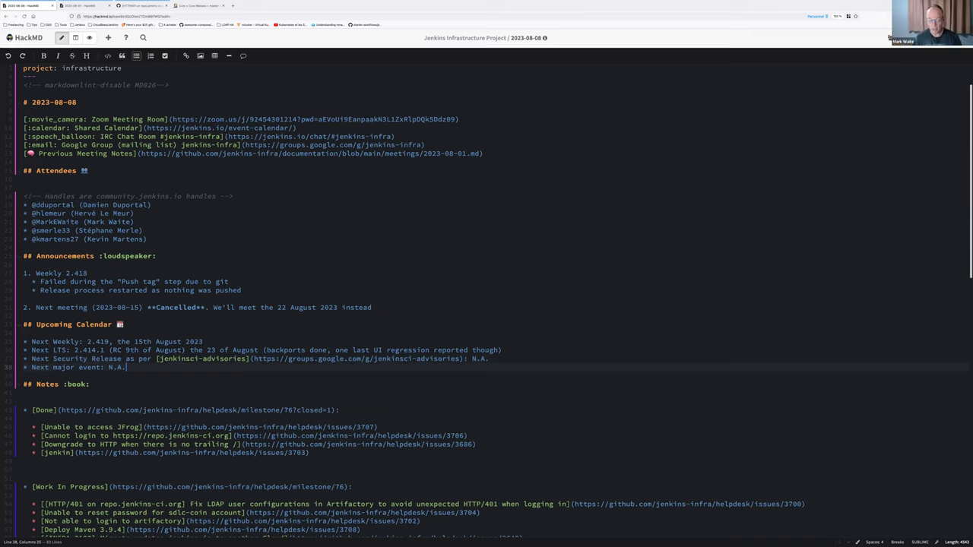
Step: Delete the "N.A." value from the Next major event entry
scroll(514, 344, "down", 1)
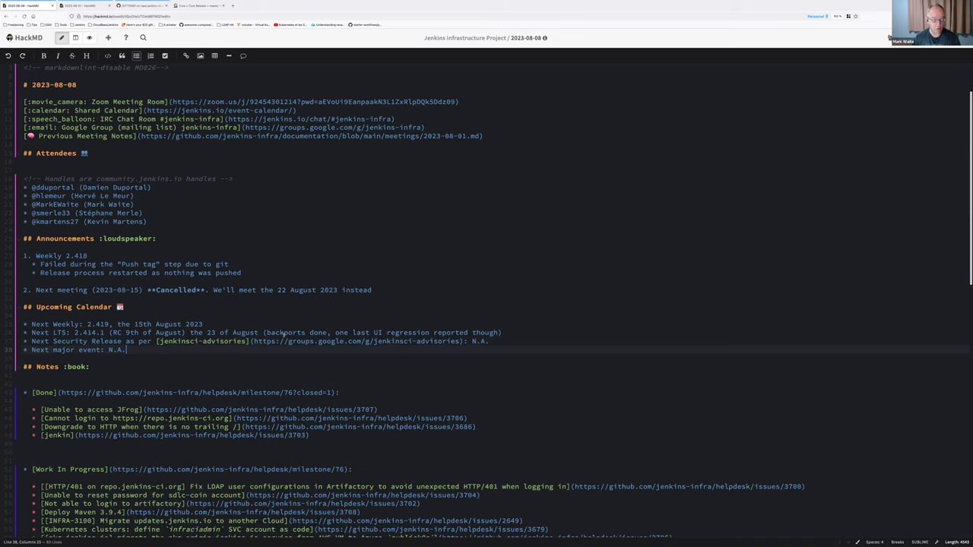
key("shift+Left")
key("shift+Left")
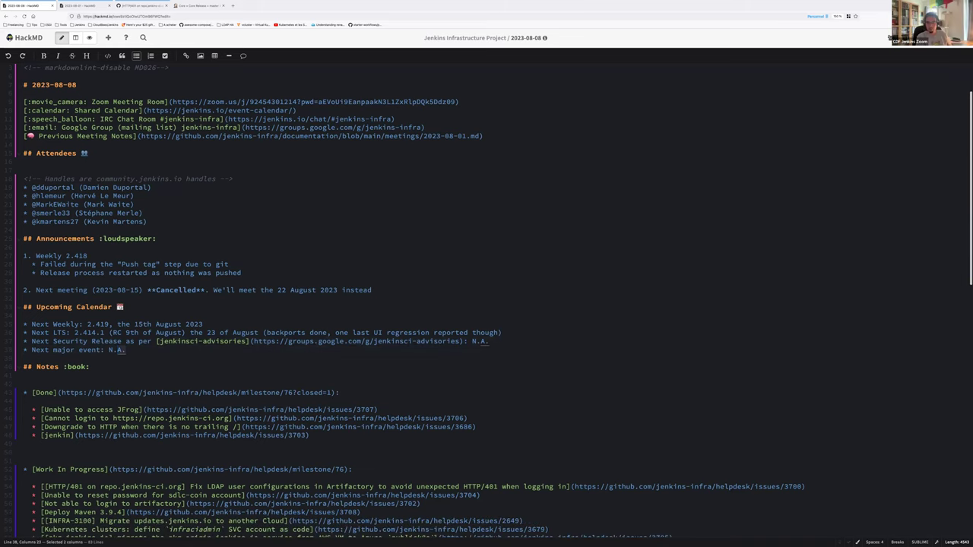
key("BackSpace")
key("BackSpace")
key("BackSpace")
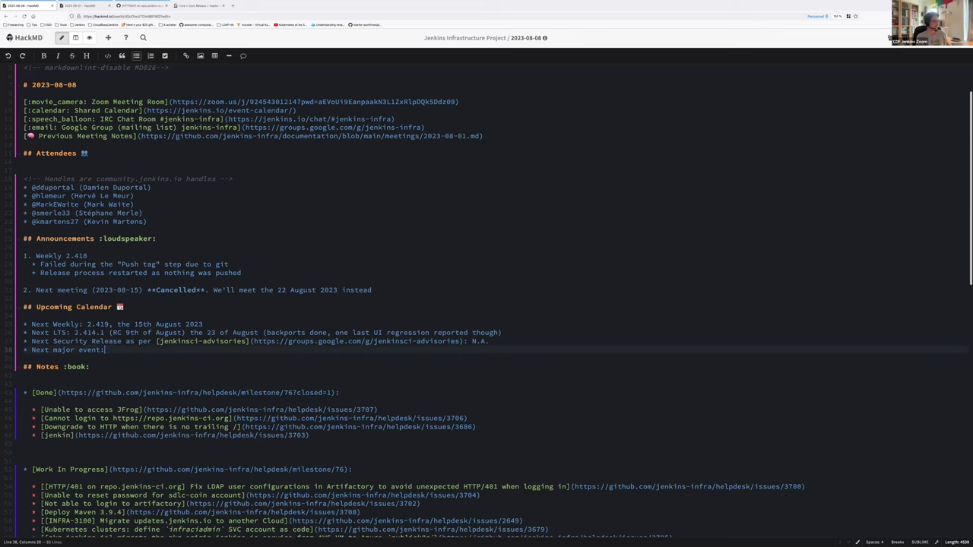
Step: Add an indented sub-bullet "DevOps World in September" under the Next major event entry
key("Return")
key("BackSpace")
key("BackSpace")
type("*")
key("Tab")
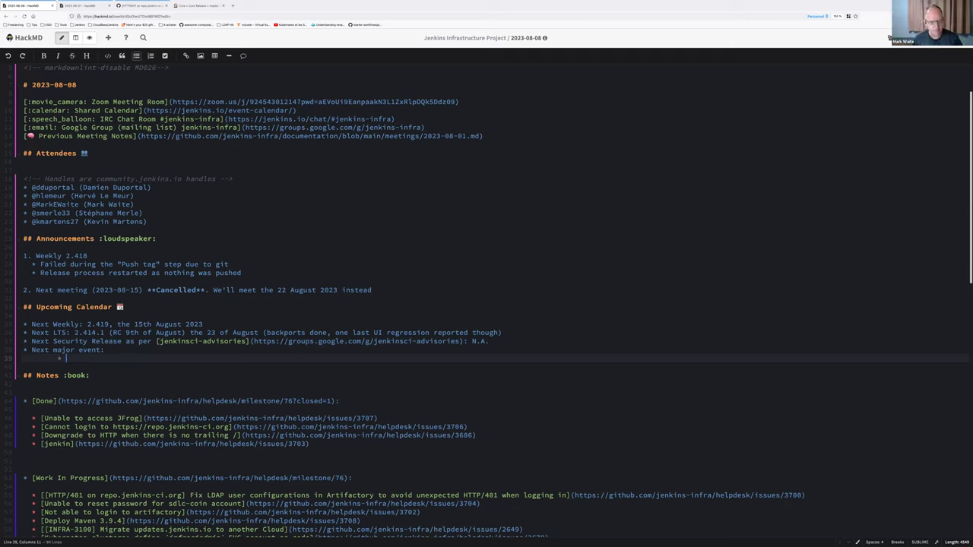
key("BackSpace")
key("BackSpace")
key("BackSpace")
key("BackSpace")
type("*")
key("Tab")
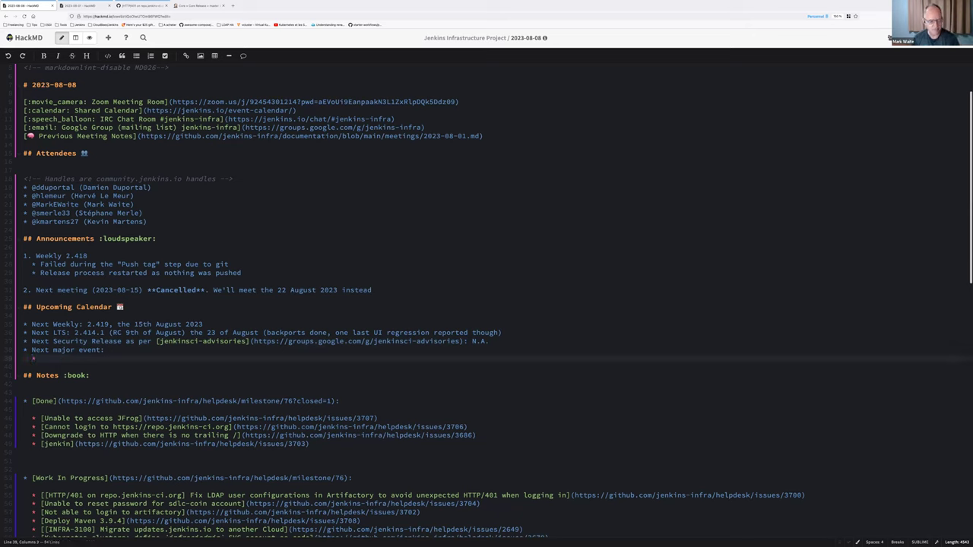
type("*")
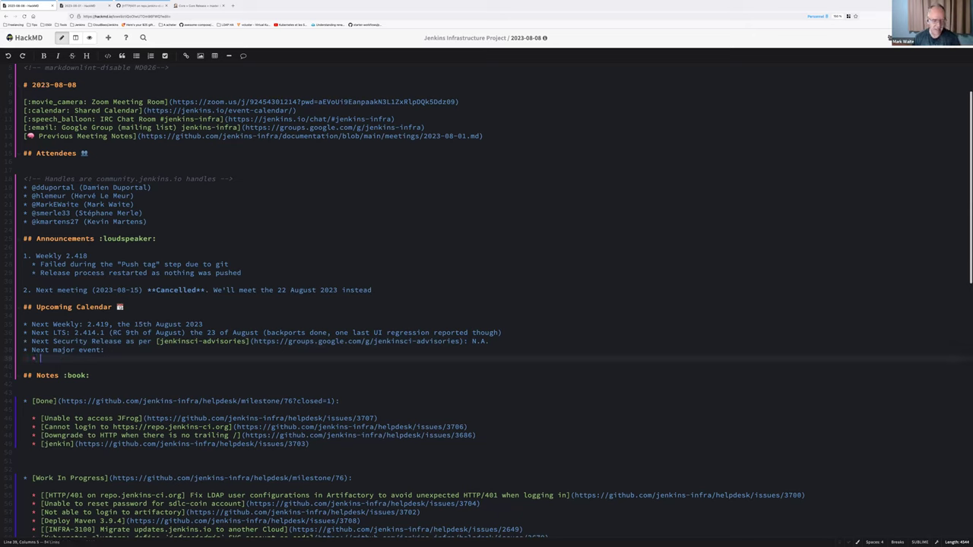
type(" De")
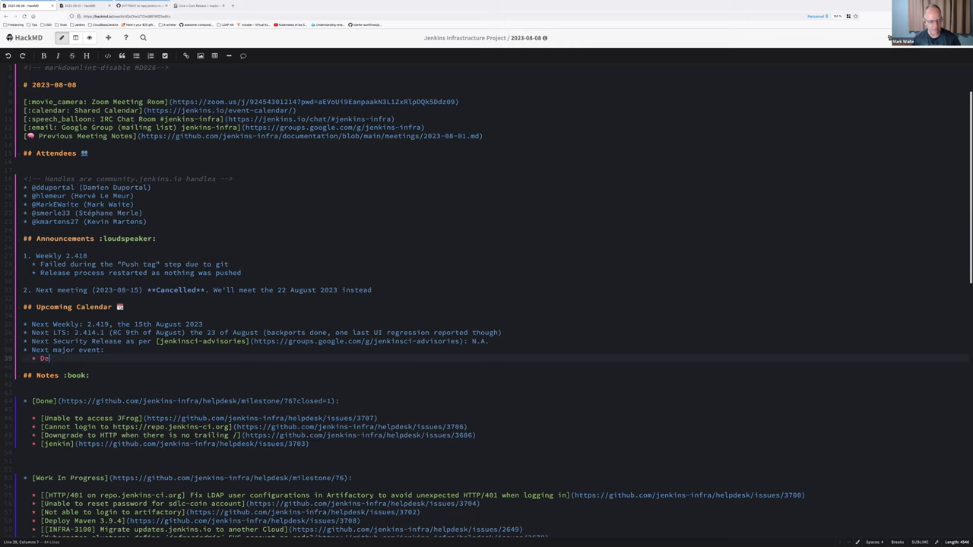
type("vOps Wo")
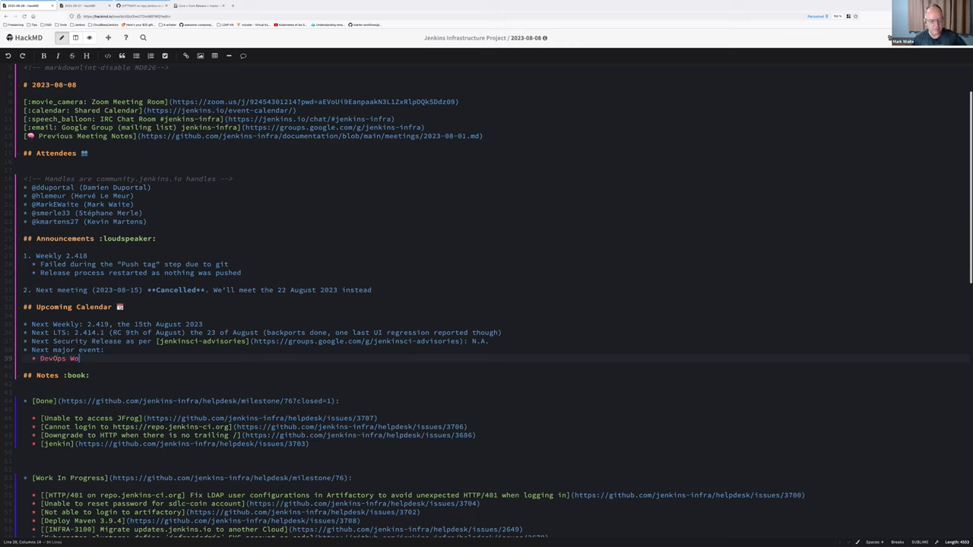
type("rld in September")
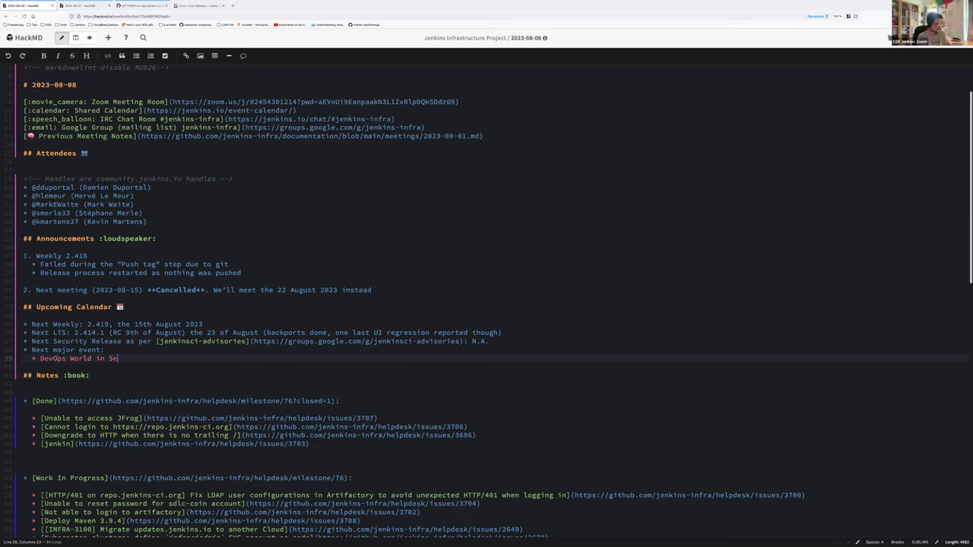
Step: Switch to the Core Release build #226 console log, search it for "2.418" and examine the surrounding output
left_click(197, 6)
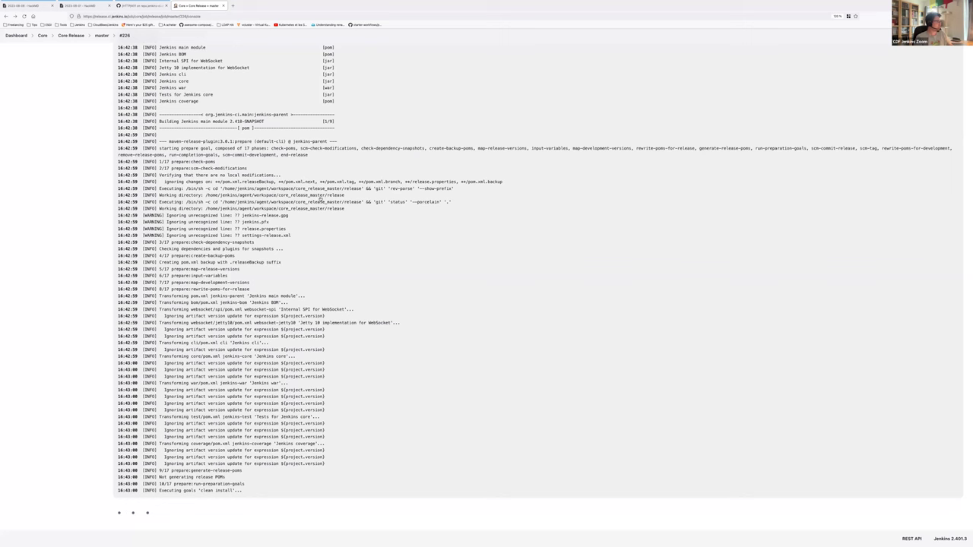
key("ctrl+f")
type("2.418")
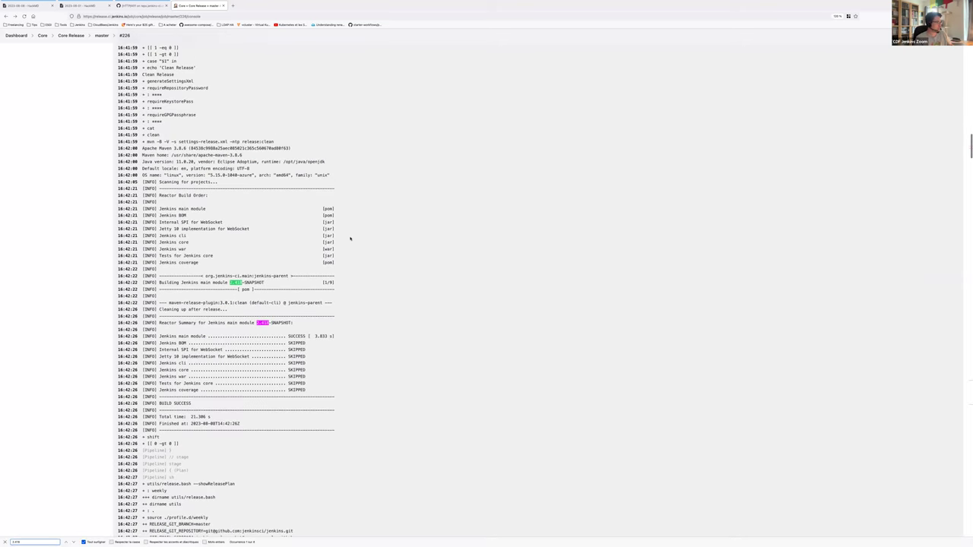
scroll(343, 259, "up", 5)
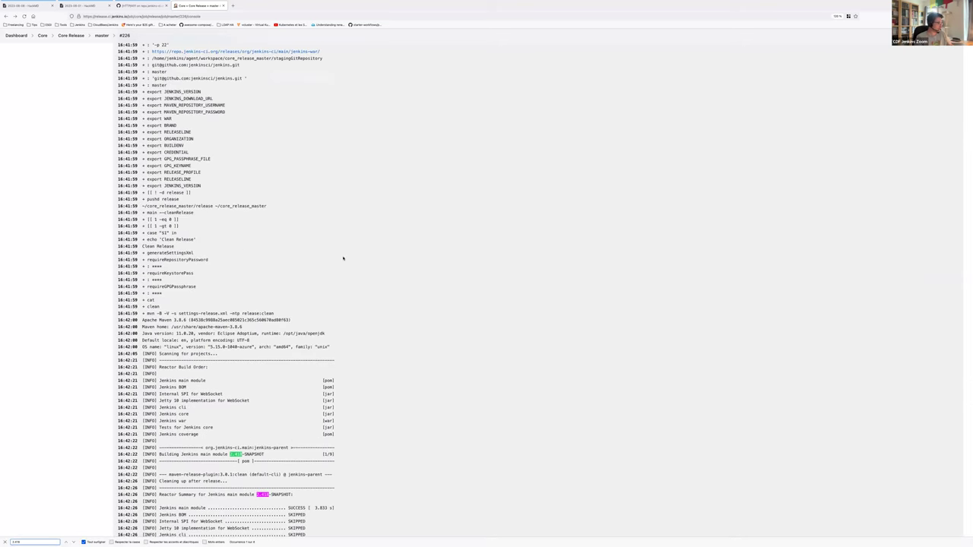
scroll(343, 258, "up", 12)
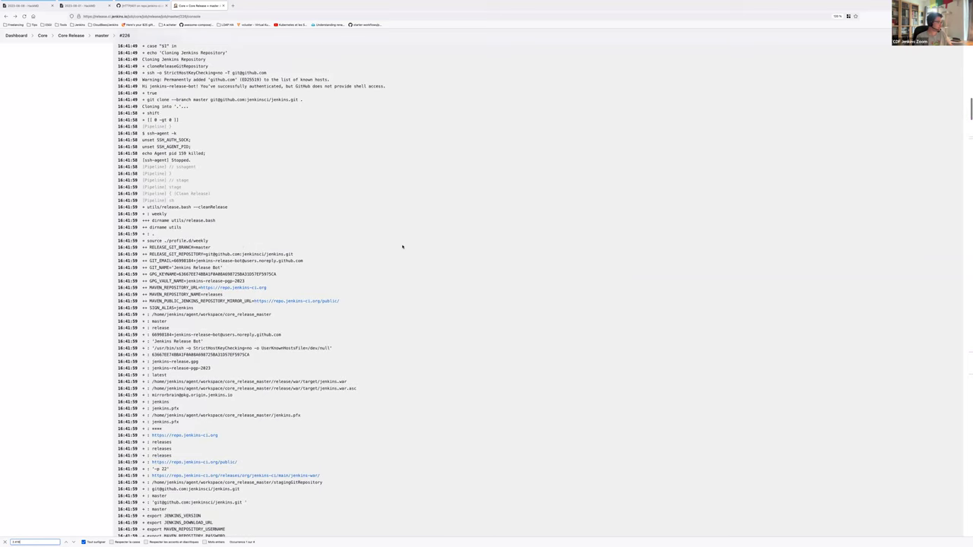
scroll(403, 246, "down", 3)
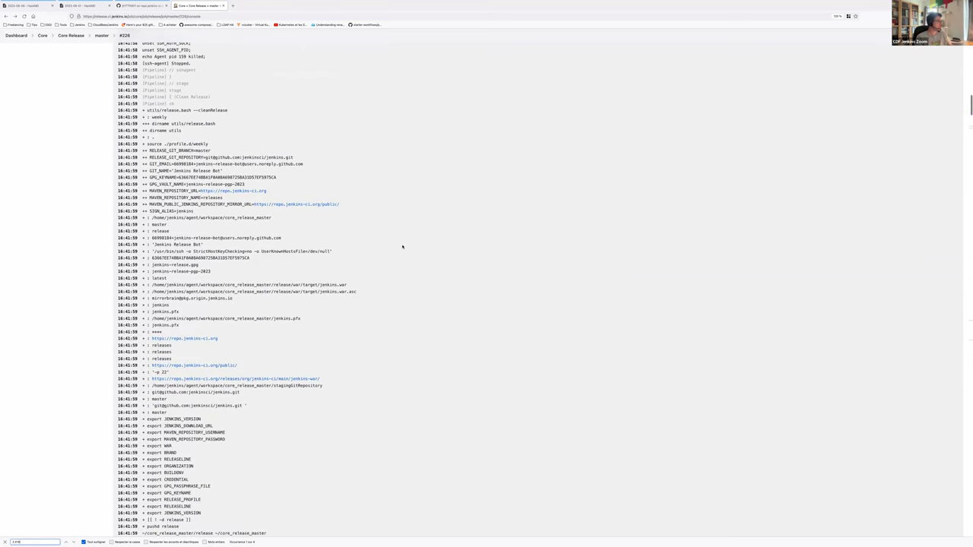
Step: Close the release build log and the 2023-08-01 note, and return to the 2023-08-08 meeting note
key("ctrl+shift+Tab")
key("ctrl+shift+Tab")
key("ctrl+shift+Tab")
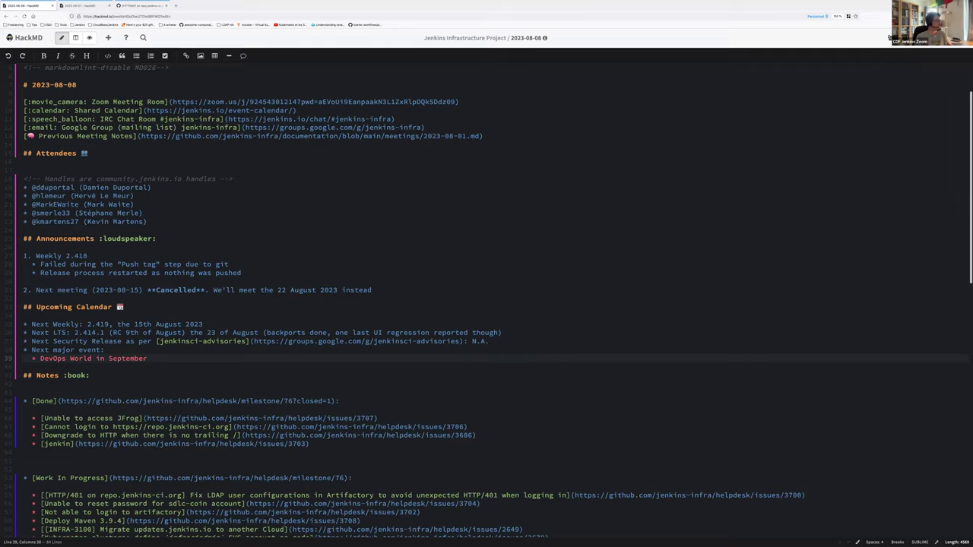
key("ctrl+Tab")
key("ctrl+shift+Tab")
left_click(229, 307)
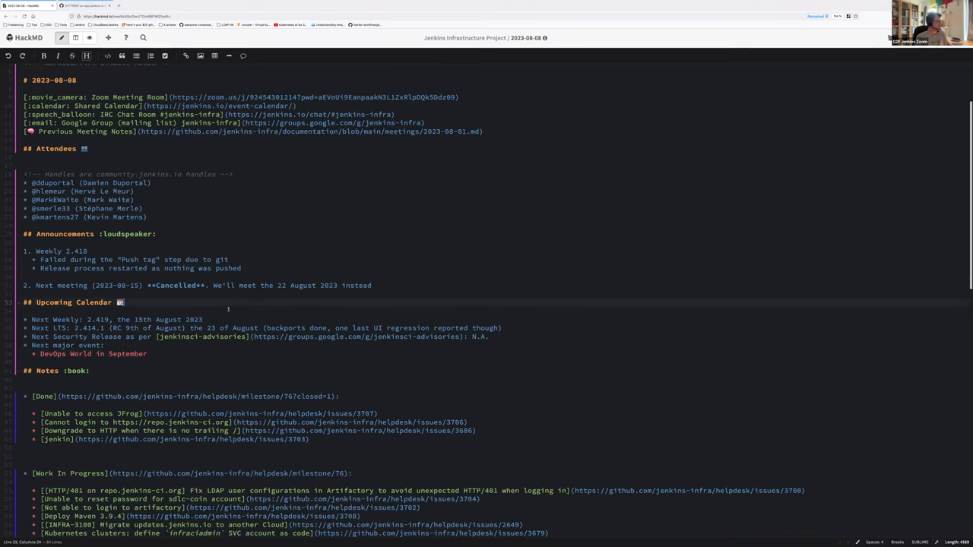
Step: Copy the Done milestone URL from the Notes section and open it in a new Personal container tab
scroll(228, 309, "down", 3)
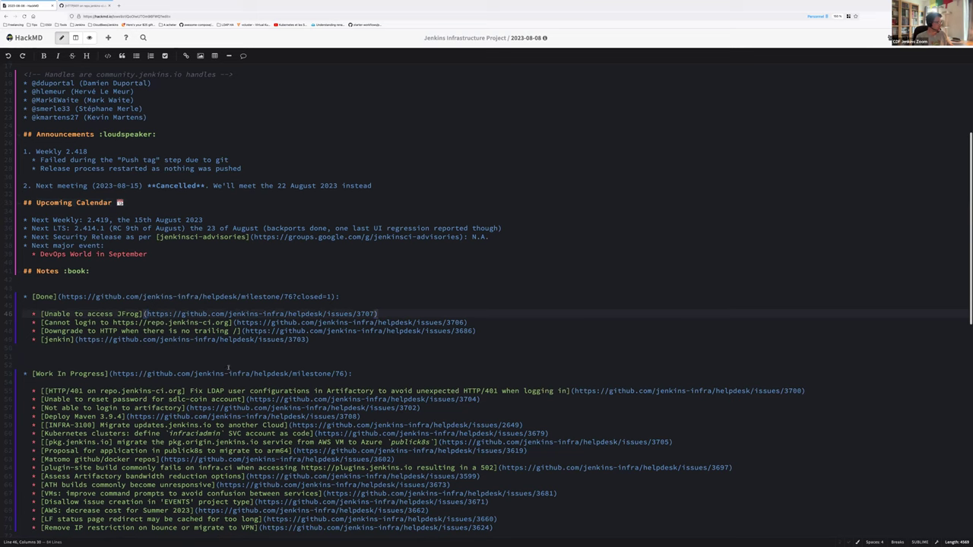
scroll(129, 350, "down", 3)
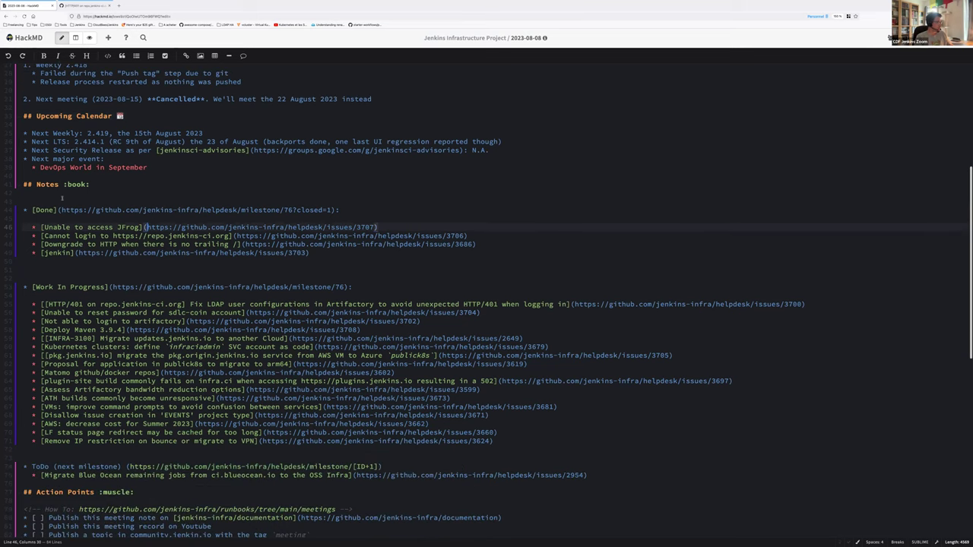
left_click_drag(62, 210, 333, 211)
key("ctrl+c")
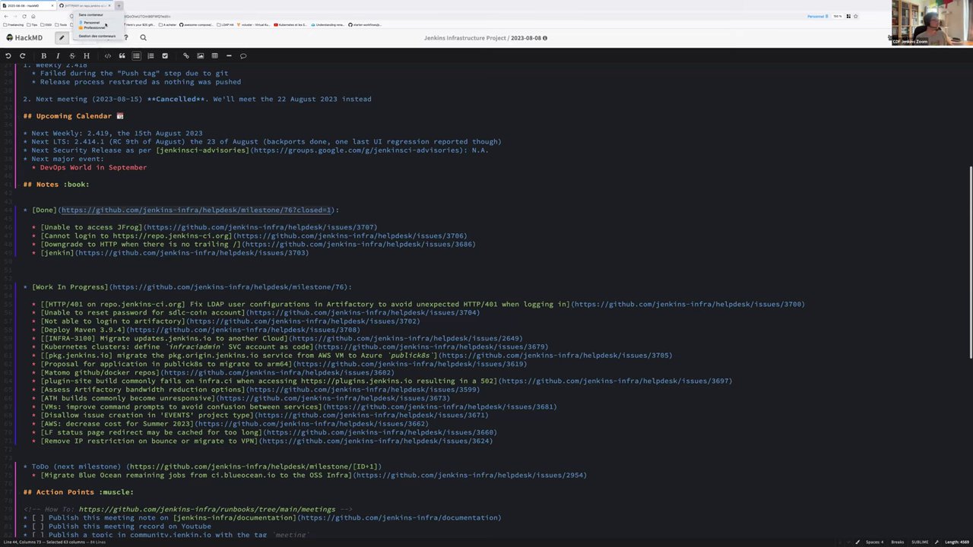
key("ctrl+t")
key("ctrl+v")
key("Return")
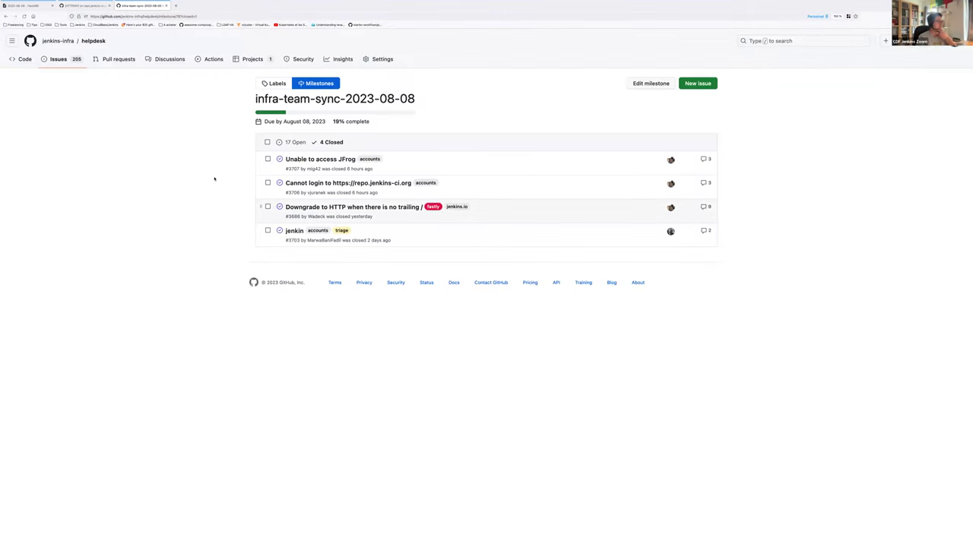
Step: Open the closed issue "Downgrade to HTTP when there is no trailing /", examine its reproduction steps and absolute_redirect comment, and close the page
mouse_move(319, 161)
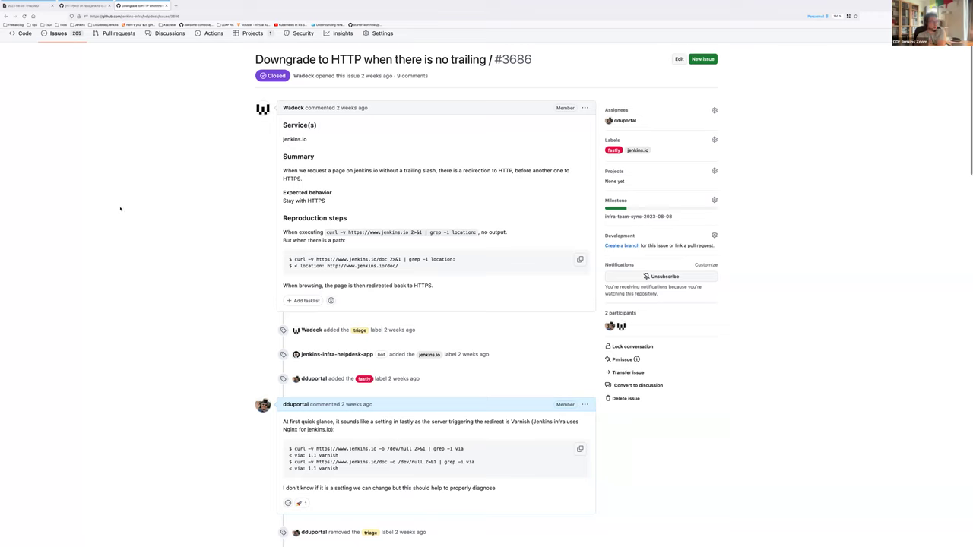
left_click_drag(315, 260, 388, 259)
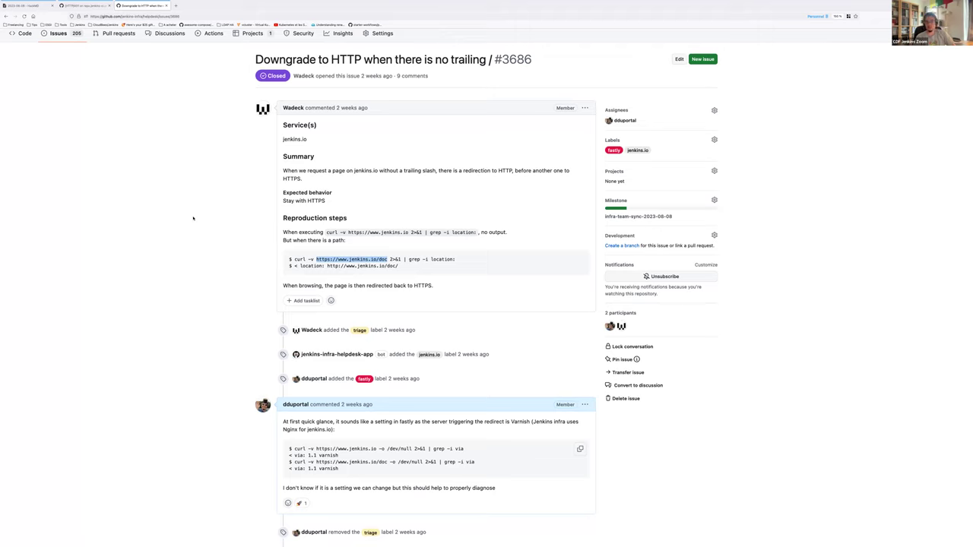
left_click(169, 215)
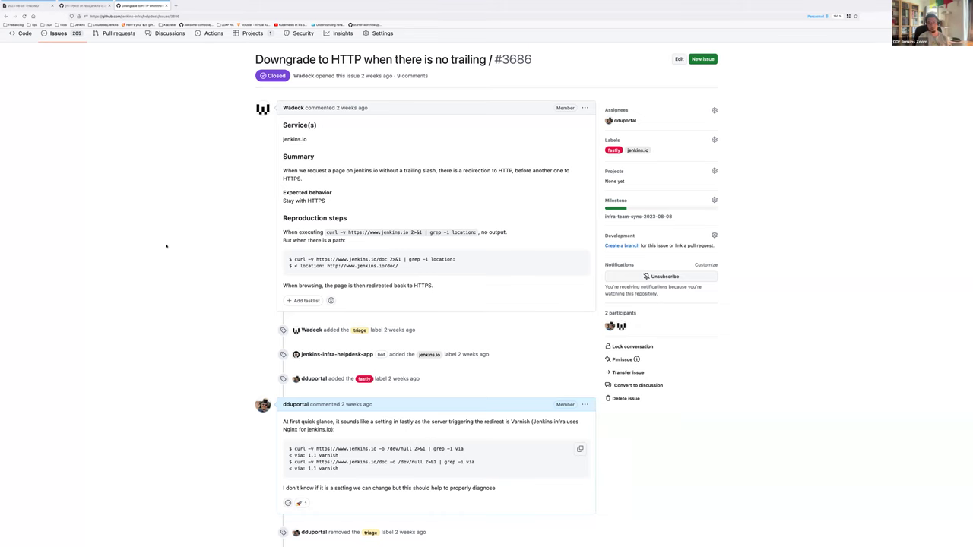
scroll(166, 246, "down", 20)
scroll(165, 246, "down", 5)
scroll(166, 246, "up", 4)
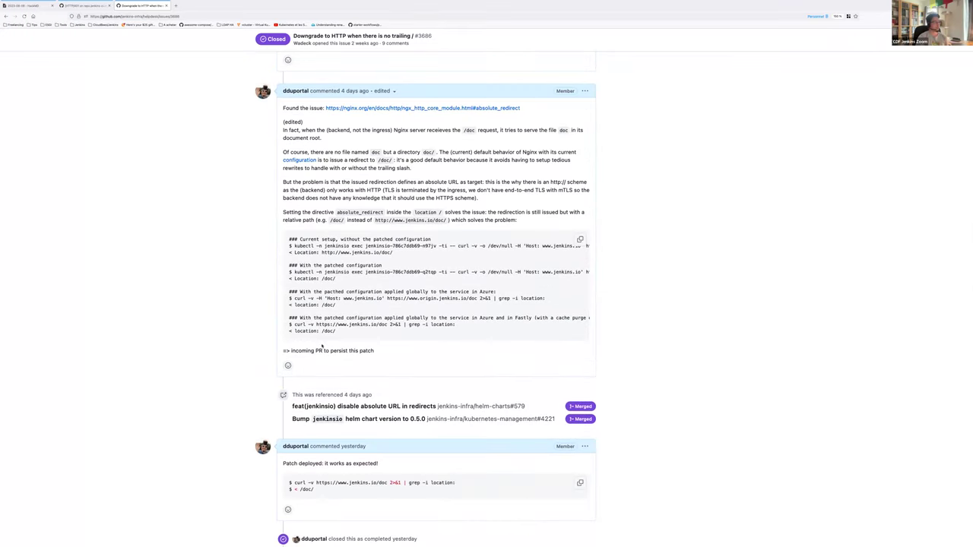
scroll(410, 407, "up", 1)
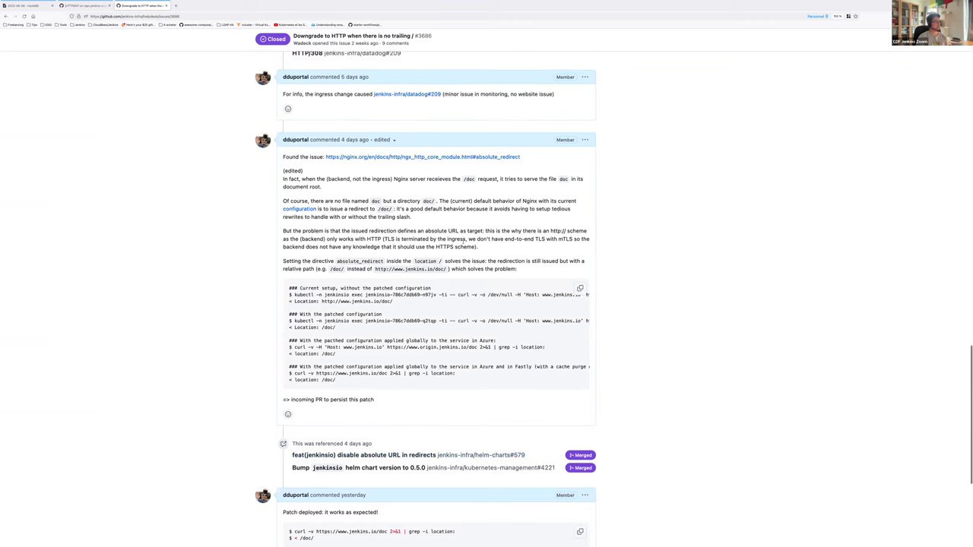
left_click_drag(520, 157, 476, 157)
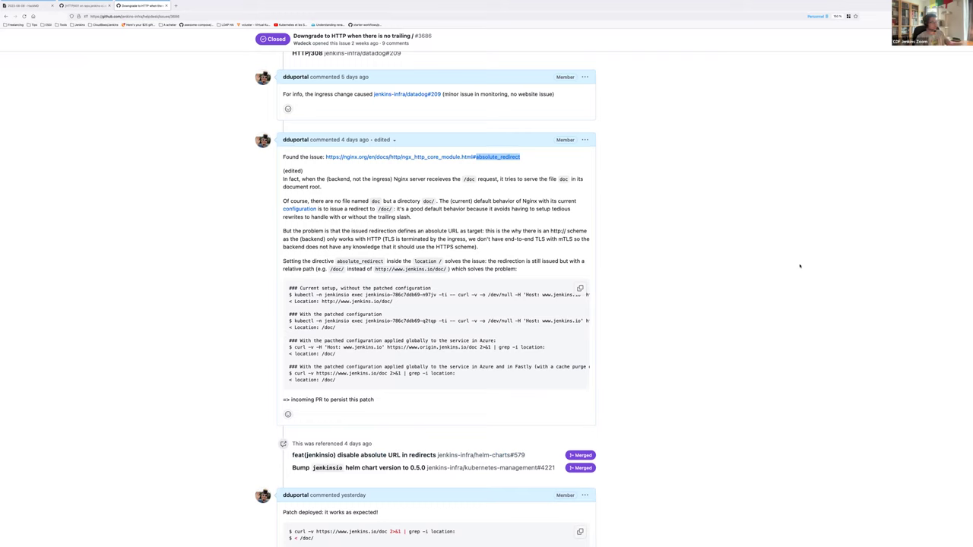
left_click(213, 257)
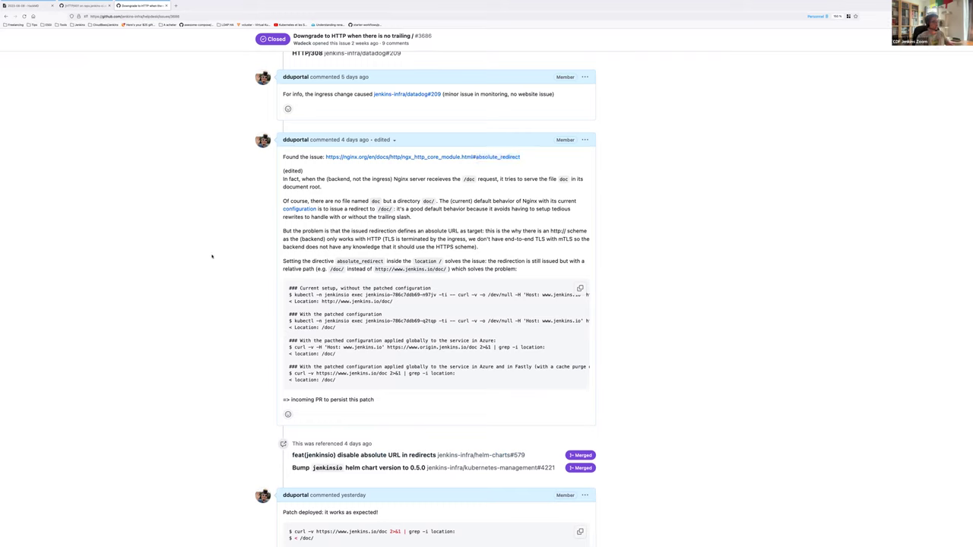
key("ctrl+w")
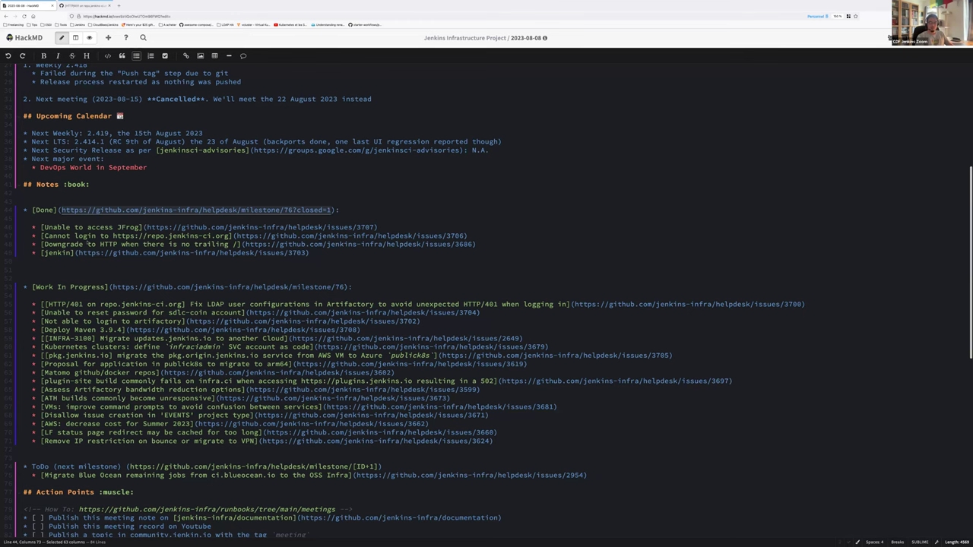
Step: Copy the URL of the "jenkin" issue #3703 from the Done list, open it in a new tab and read it
left_click(76, 253)
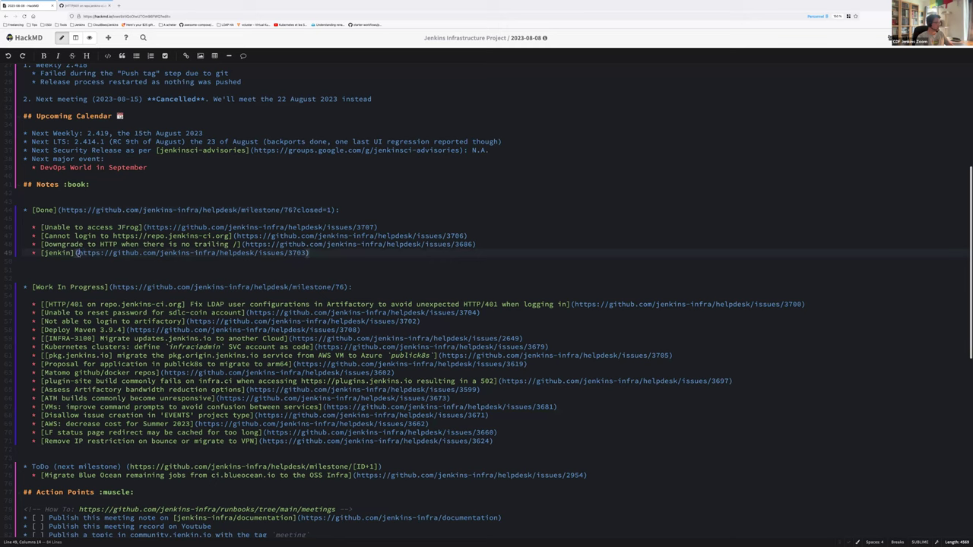
left_click_drag(79, 253, 306, 253)
key("ctrl+c")
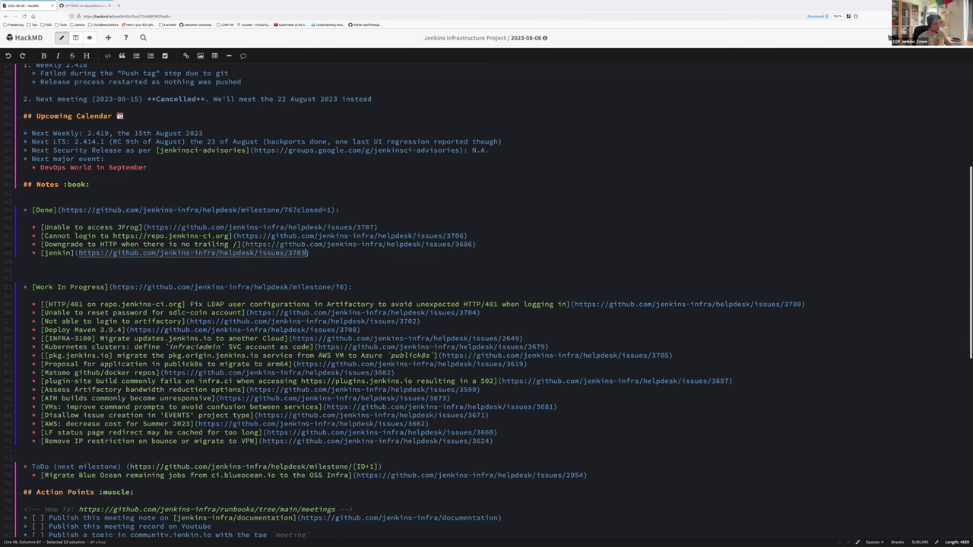
key("ctrl+t")
key("ctrl+v")
key("Return")
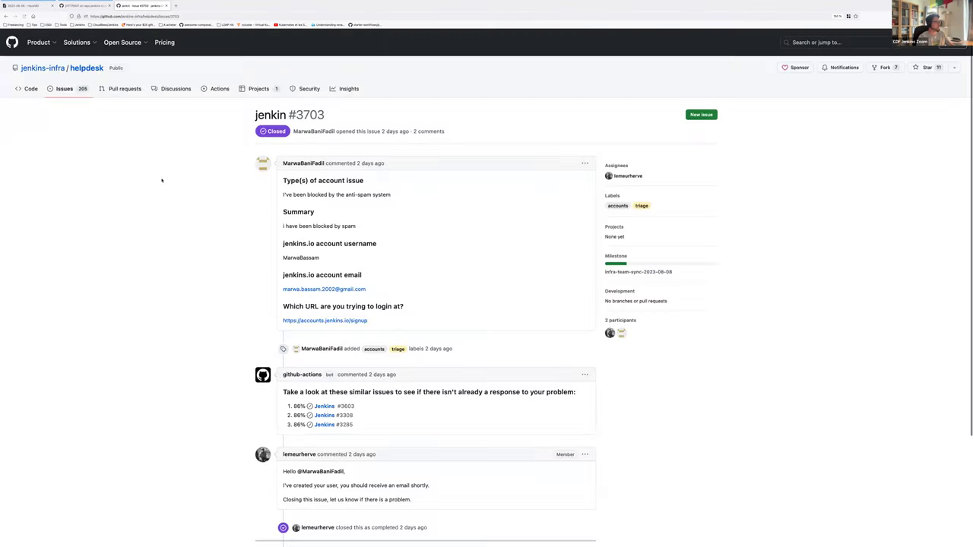
scroll(163, 177, "down", 2)
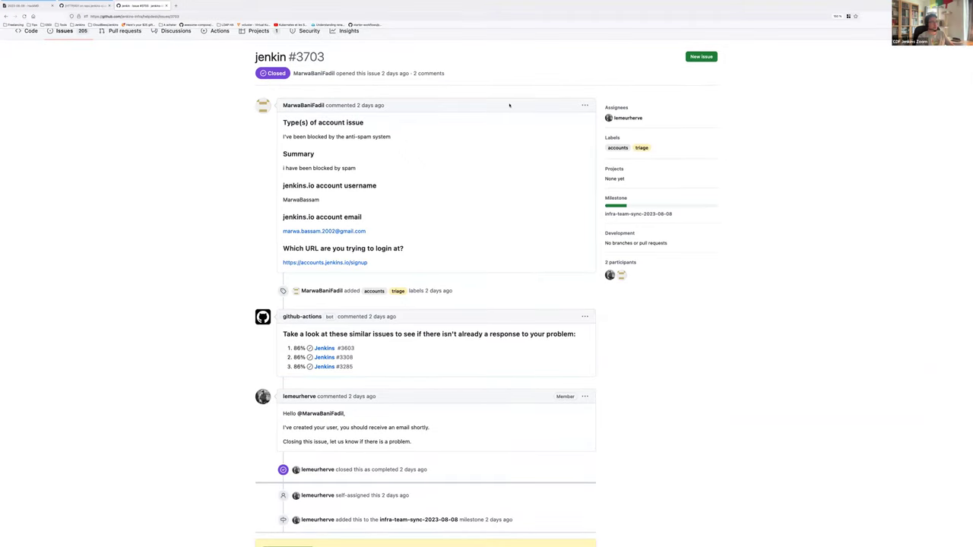
Step: Reopen issue #3703 in the Personal container and remove its triage label
right_click(148, 5)
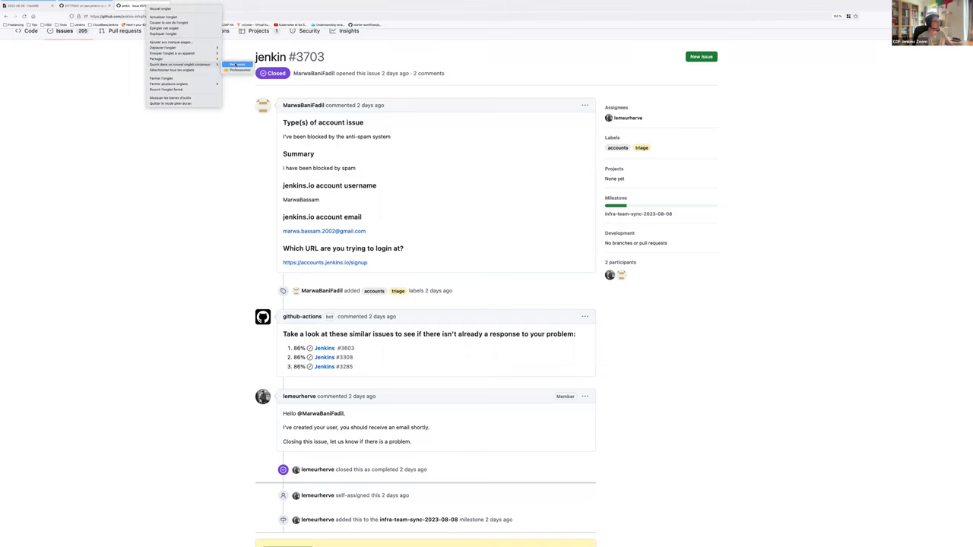
left_click(162, 32)
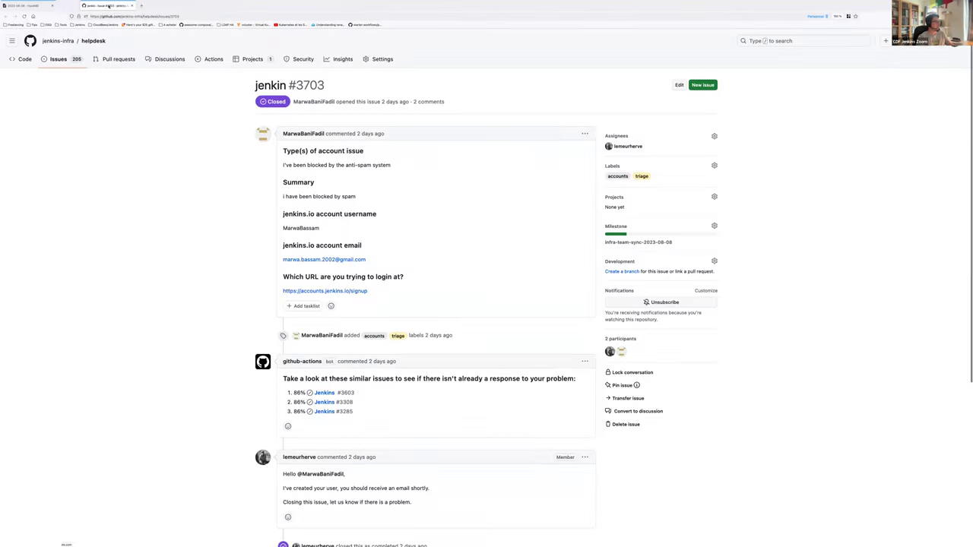
left_click(713, 166)
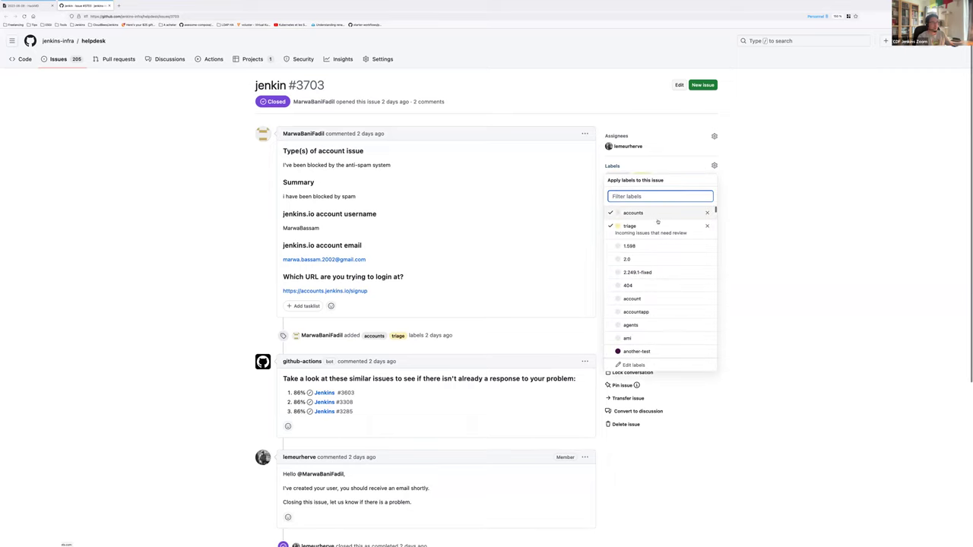
left_click(124, 244)
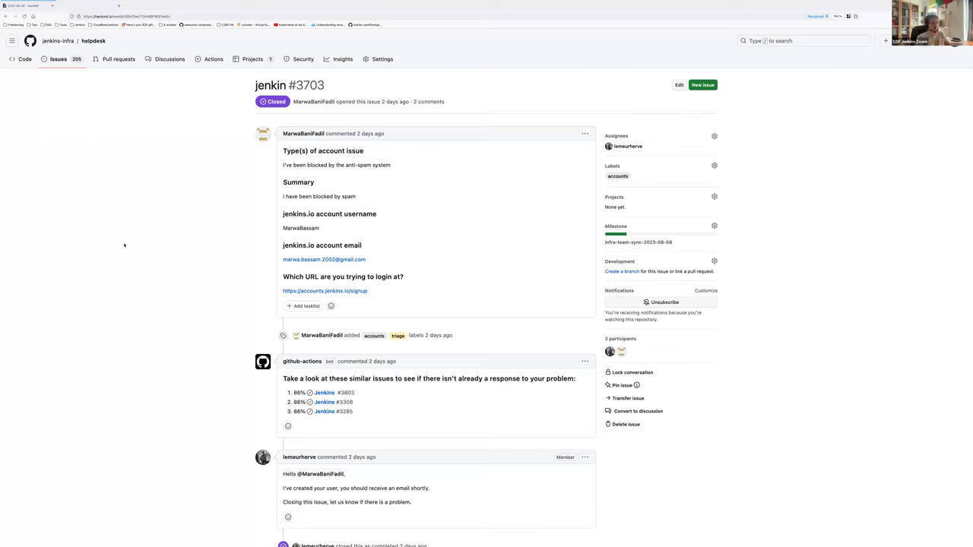
Step: Return to the 2023-08-08 note and delete one extra blank line between the Done and Work In Progress lists
key("ctrl+shift+Tab")
left_click(106, 268)
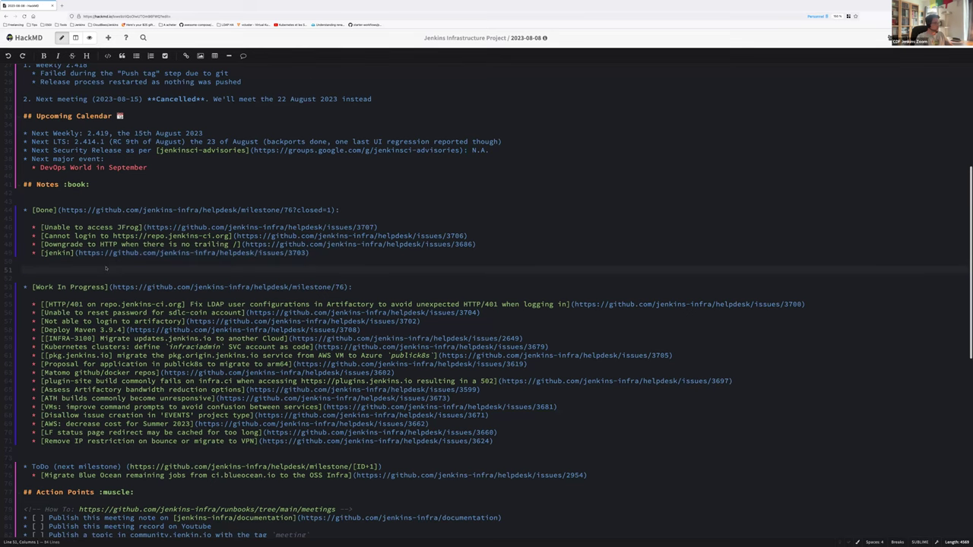
key("BackSpace")
left_click(58, 220)
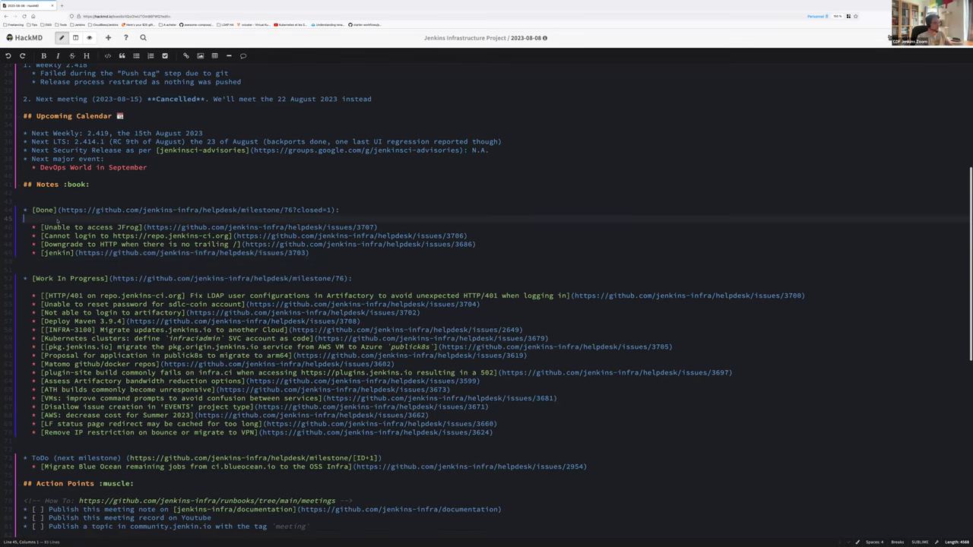
Step: Delete the blank line under the Done heading and open the HTTP/401 LDAP configuration issue #3700 in a new tab
key("BackSpace")
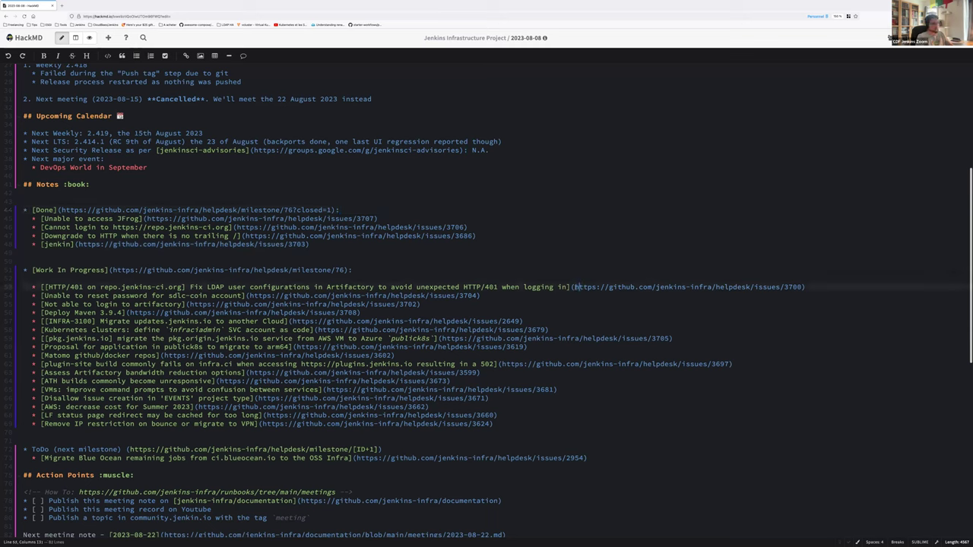
left_click_drag(576, 287, 804, 287)
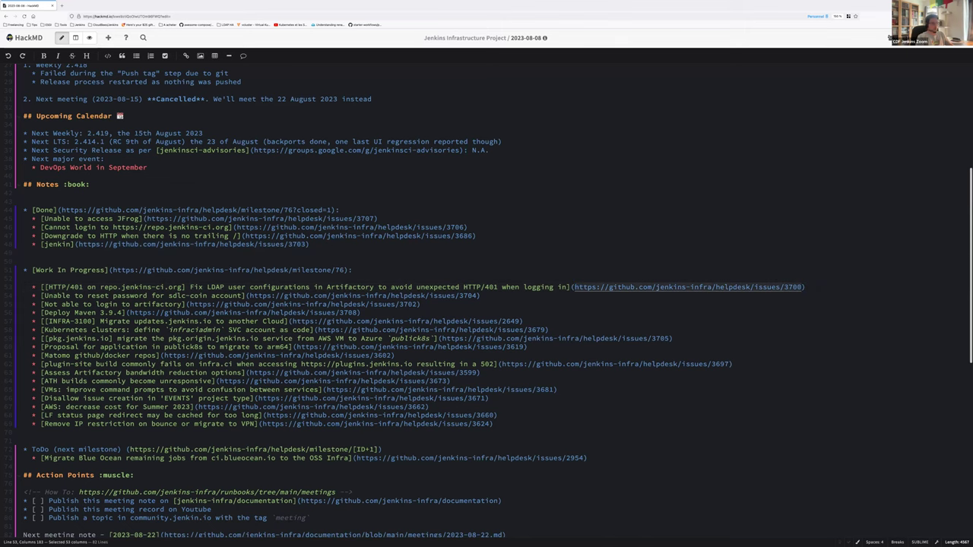
left_click(581, 287, "ctrl")
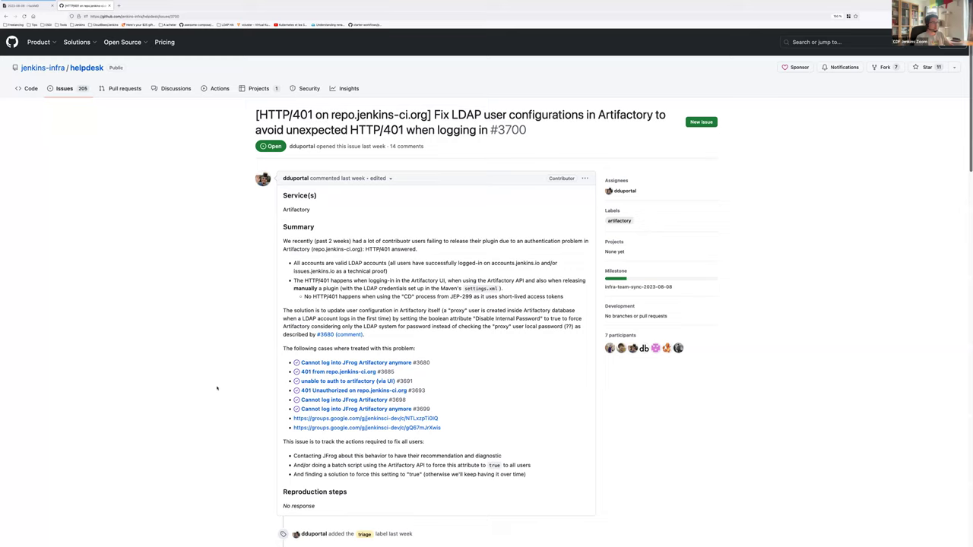
Step: Examine the comments and the additional login cases linked in issue #3700, and close the page
scroll(218, 389, "down", 20)
scroll(181, 374, "up", 1)
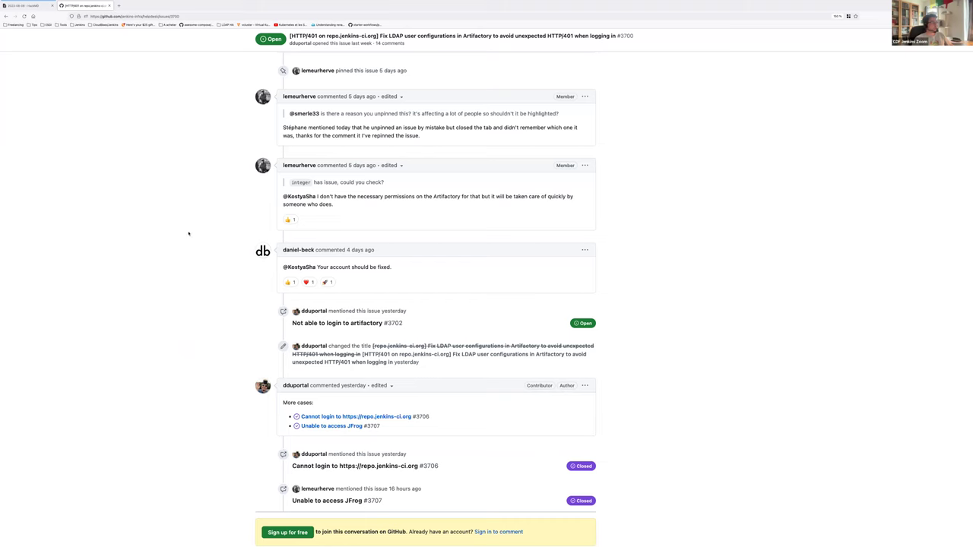
scroll(159, 227, "up", 5)
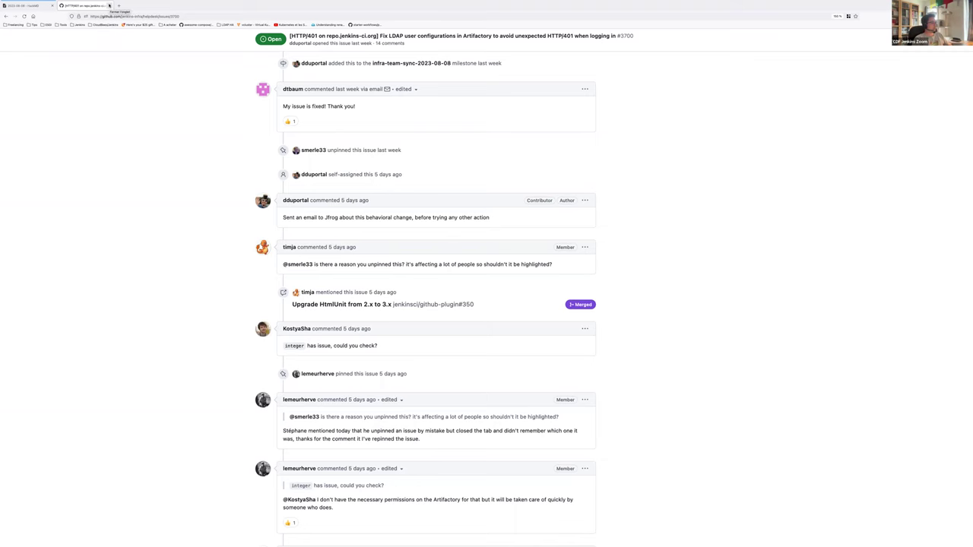
scroll(84, 150, "down", 5)
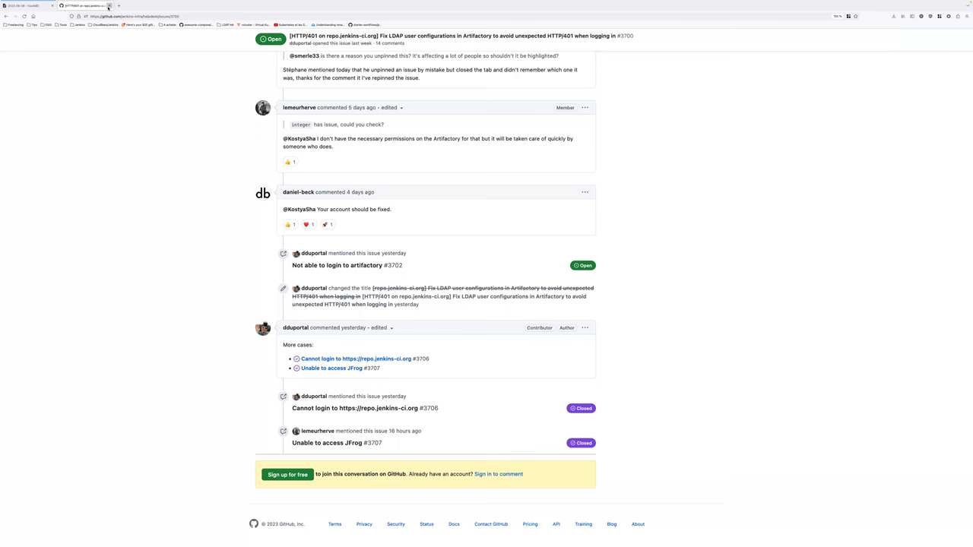
key("ctrl+w")
Step: Copy the URL of the password reset issue #3704 from the Work In Progress list and open it in a new tab
left_click(121, 313)
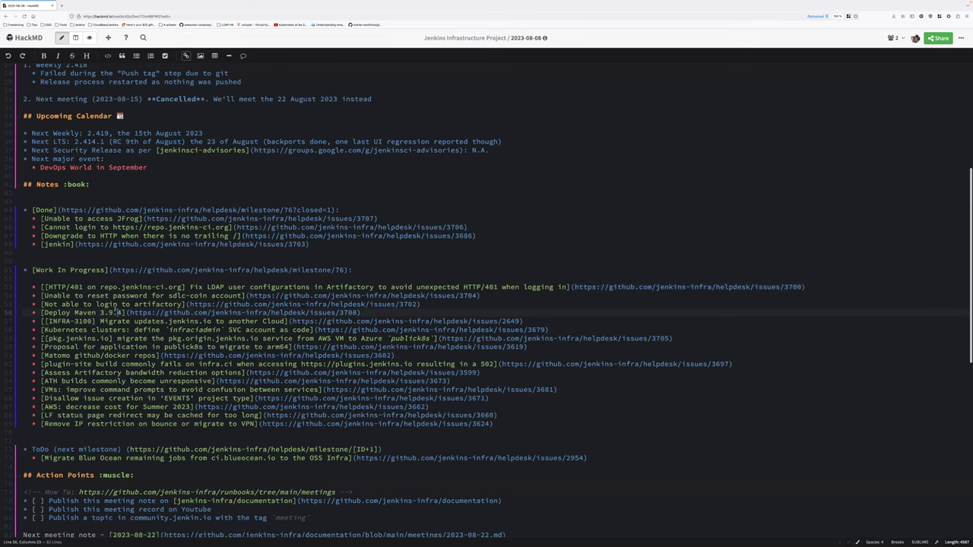
scroll(122, 313, "down", 1)
left_click(247, 281)
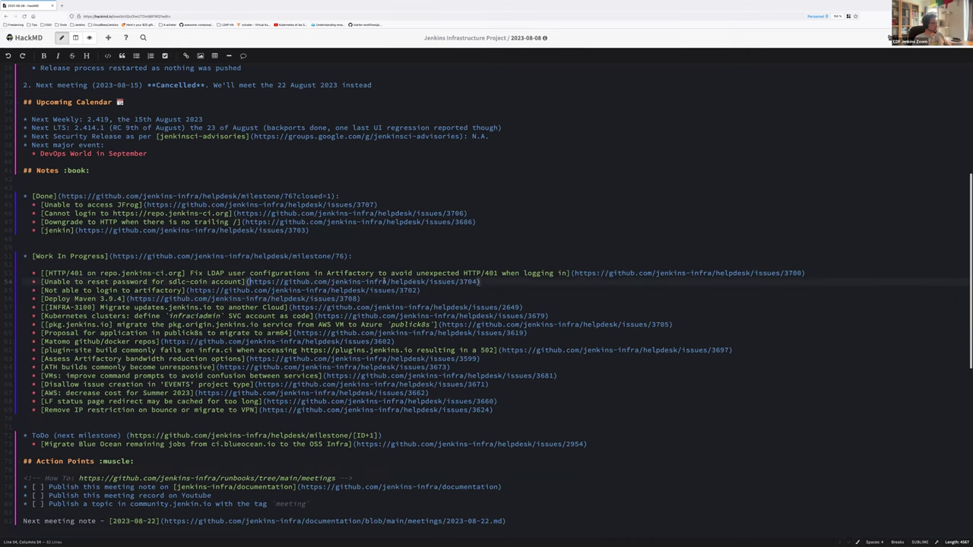
left_click_drag(247, 281, 479, 282)
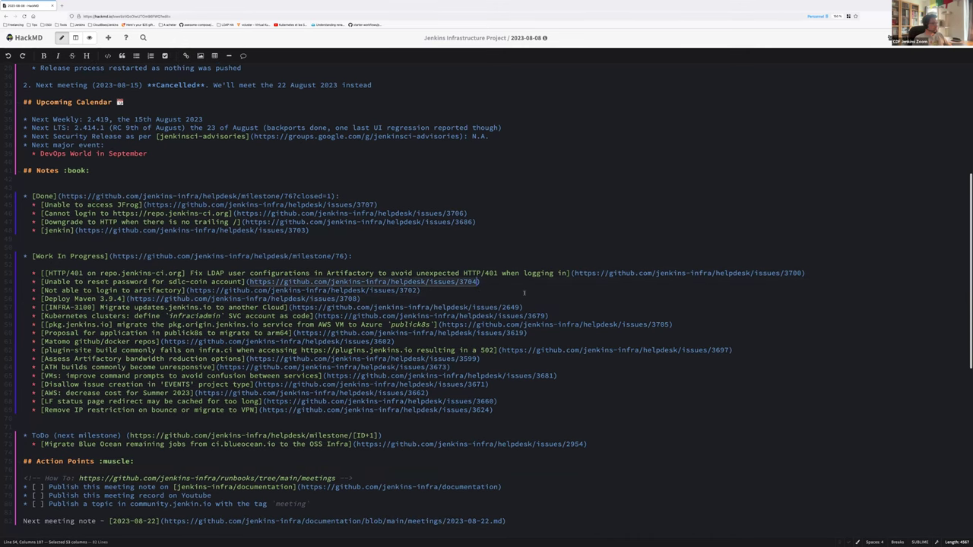
key("ctrl+c")
key("ctrl+t")
key("ctrl+v")
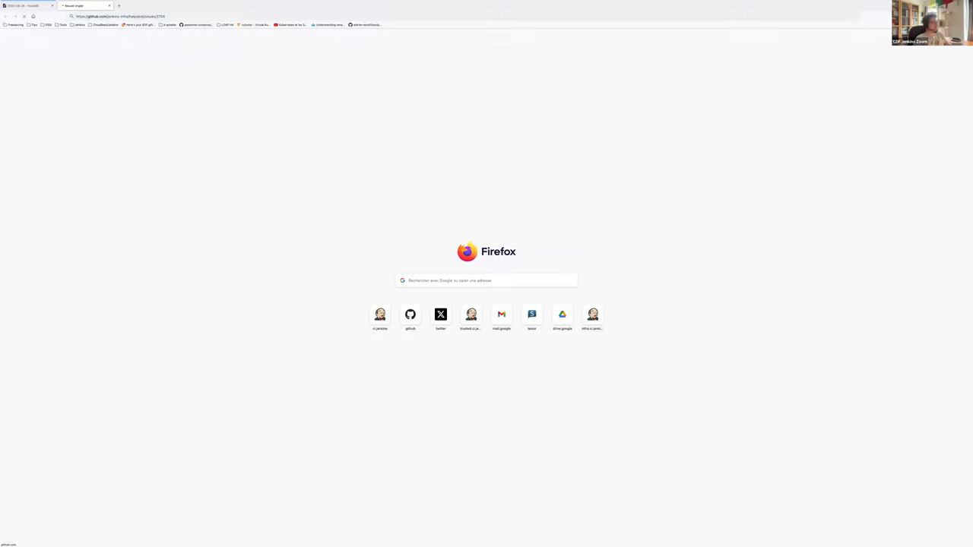
key("Return")
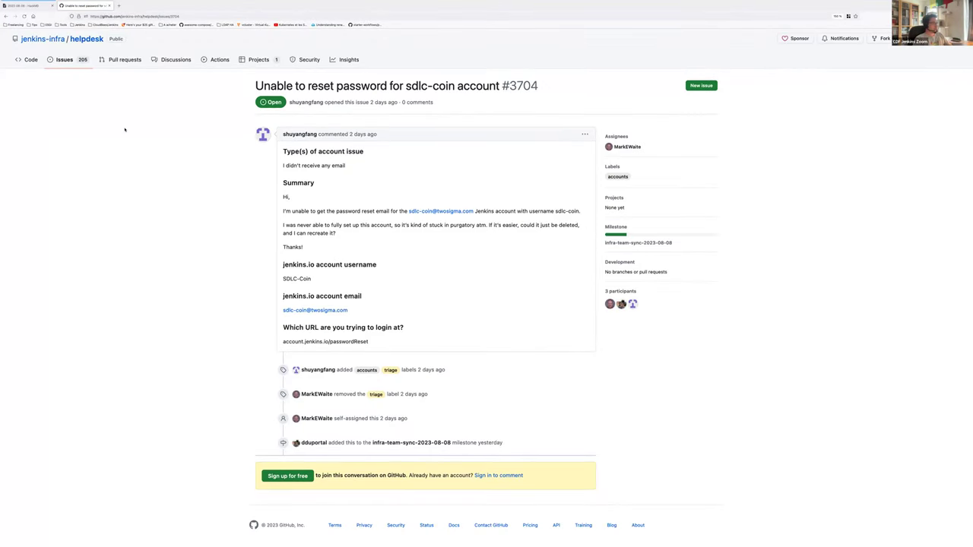
Step: Reopen issue #3704 in the Personal container, close the original page, and read the report and its event history
right_click(97, 5)
mouse_move(156, 64)
left_click(185, 65)
left_click(109, 5)
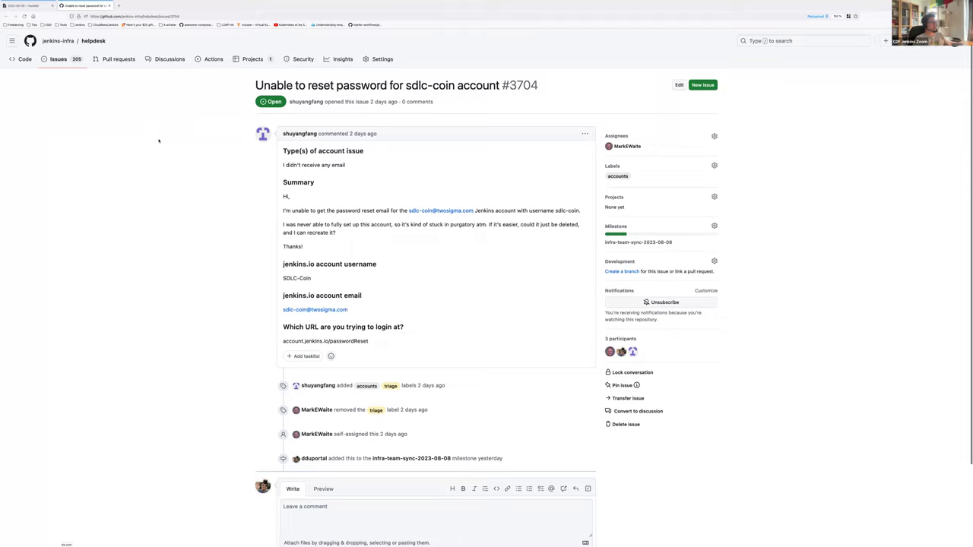
scroll(159, 140, "down", 1)
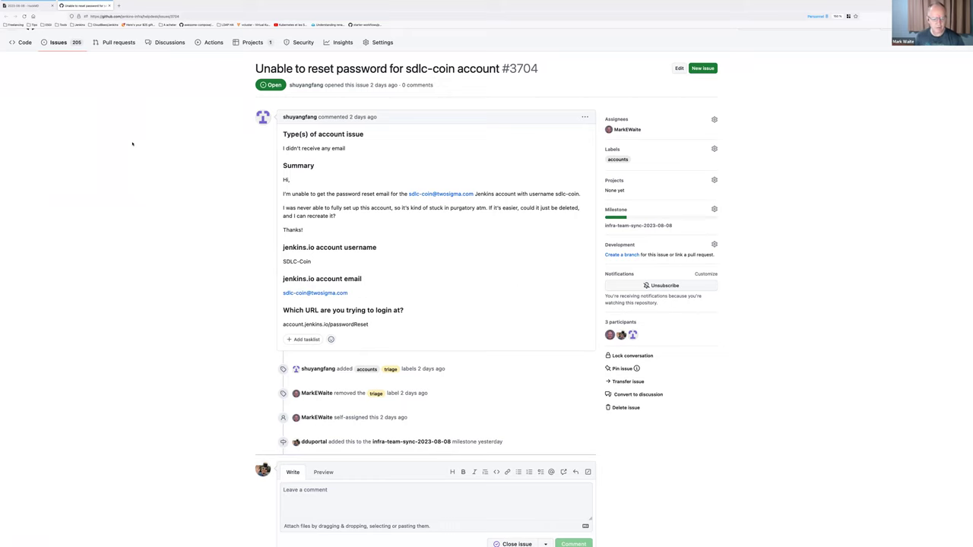
scroll(132, 144, "down", 1)
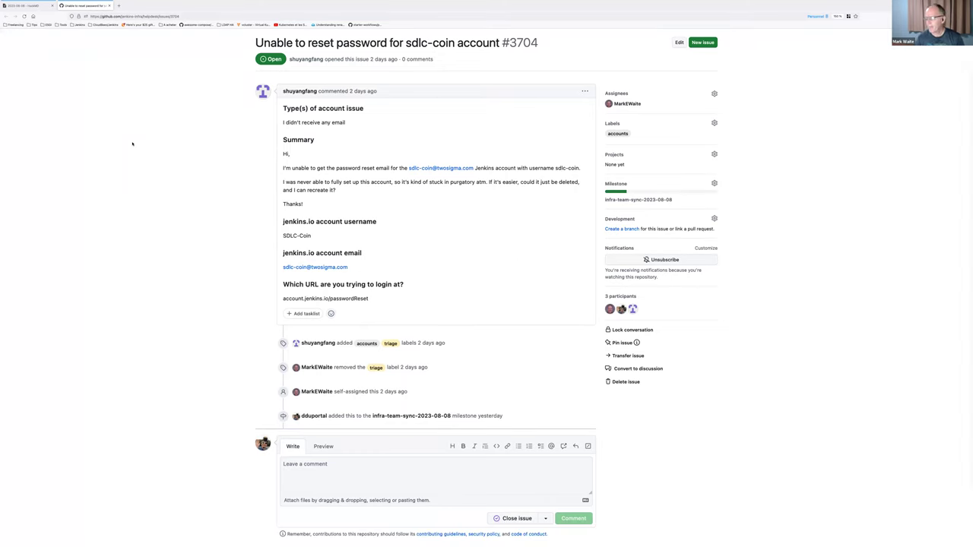
scroll(134, 145, "down", 1)
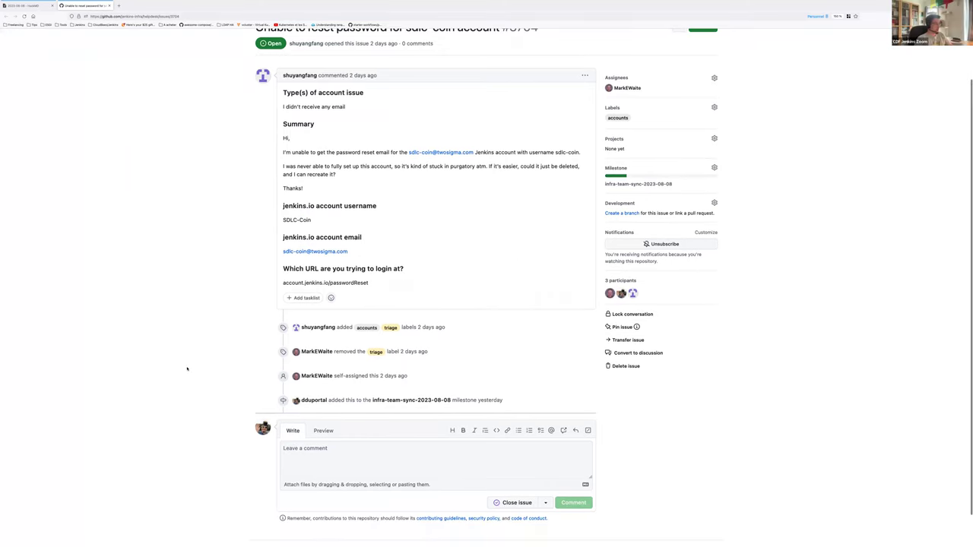
scroll(187, 365, "up", 1)
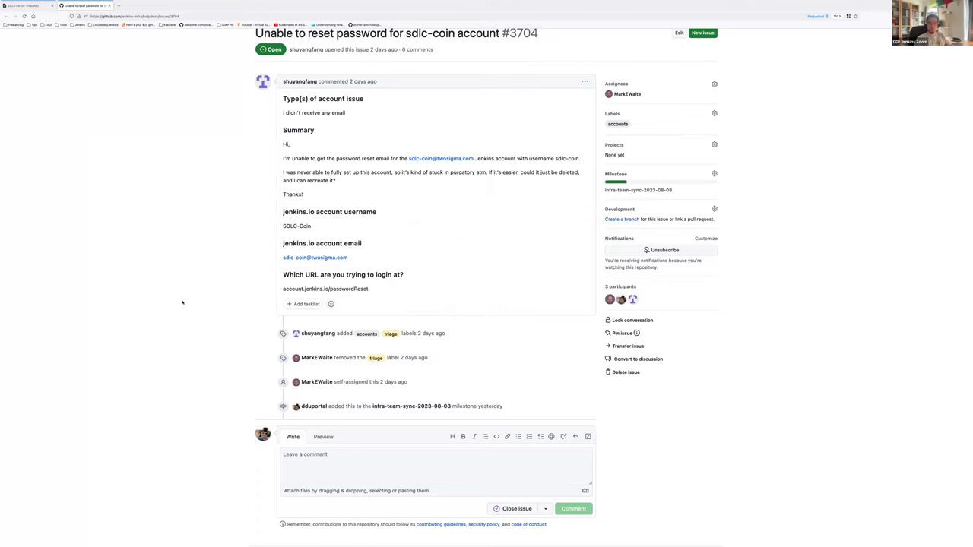
scroll(182, 303, "up", 1)
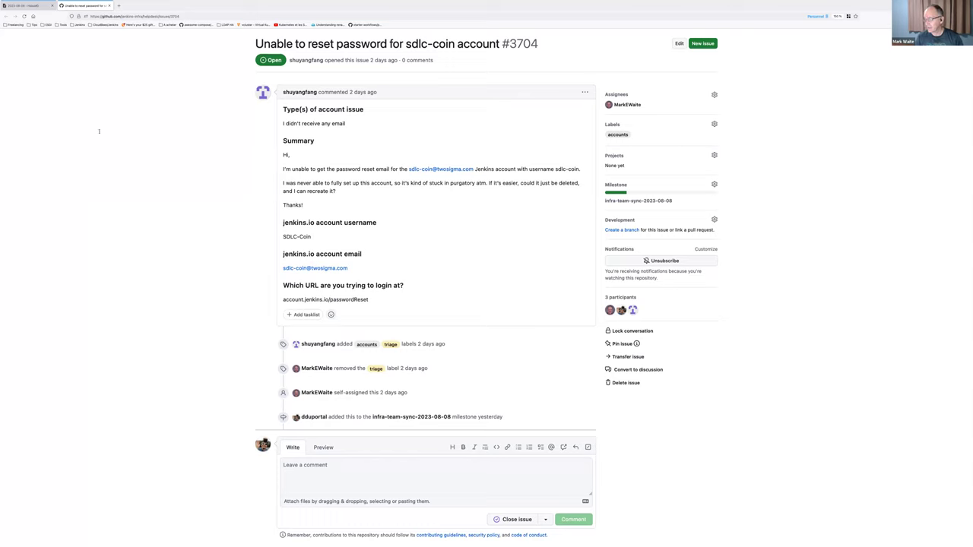
Step: Move the #3704 entry from the Work In Progress list to the end of the Done list and remove the leftover blank line
left_click(26, 6)
key("shift+End")
key("ctrl+x")
left_click(33, 238)
key("ctrl+v")
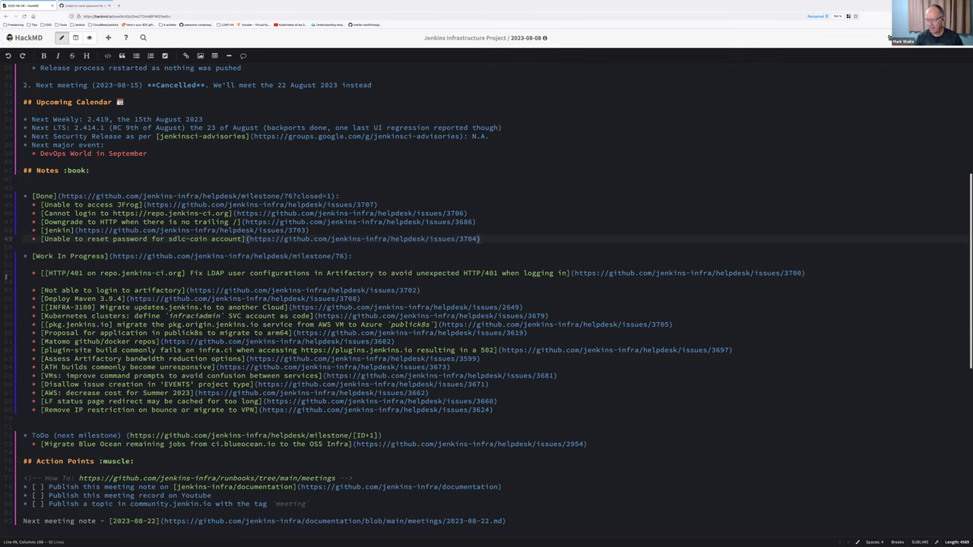
left_click(40, 282)
key("BackSpace")
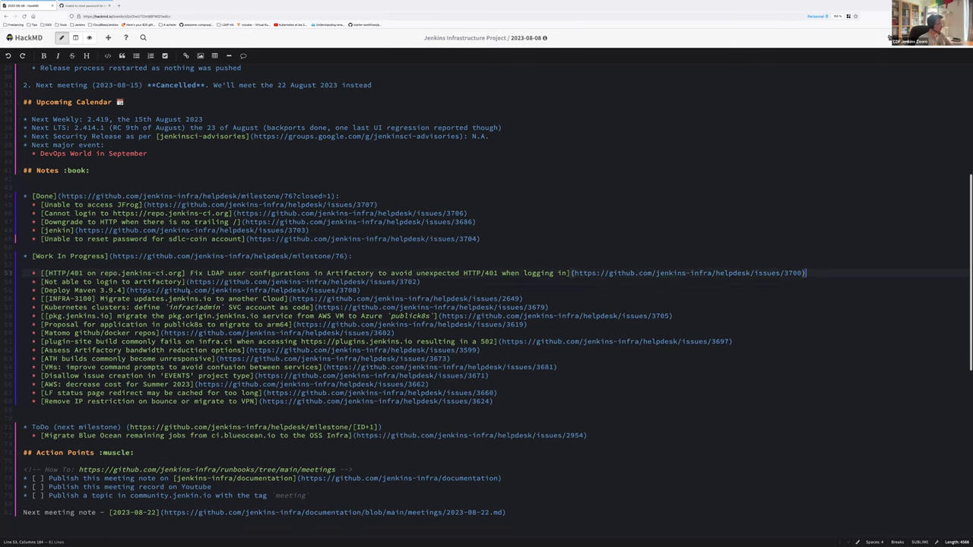
Step: Open the "Not able to login to artifactory" issue #3702 from its copied URL, examine its summary and comments, and close the page
left_click_drag(188, 282, 419, 281)
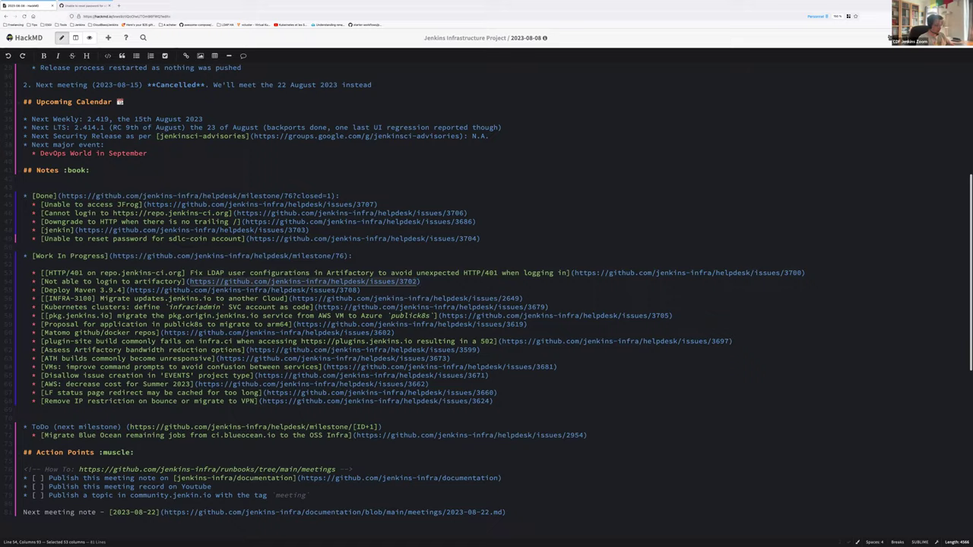
key("ctrl+c")
key("ctrl+t")
key("ctrl+v")
key("Return")
scroll(148, 206, "down", 3)
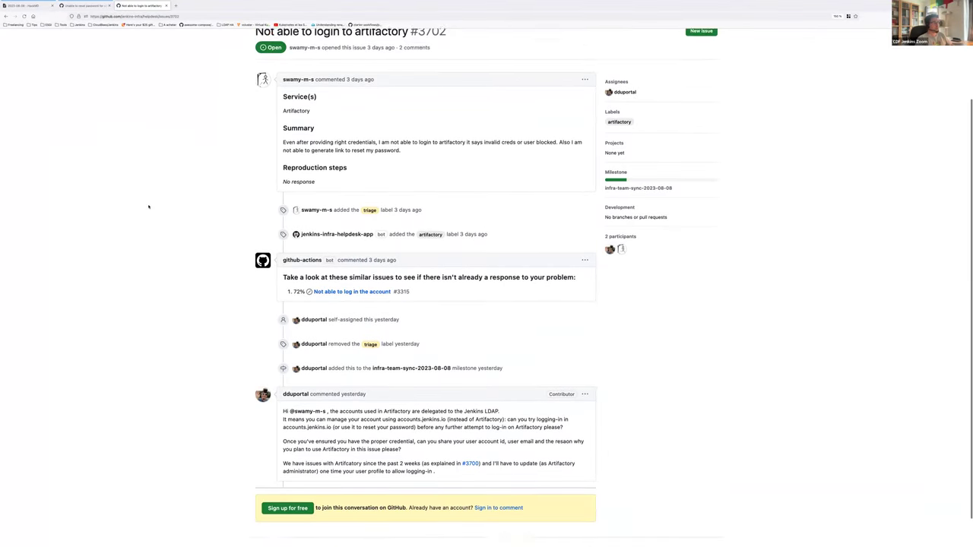
scroll(148, 206, "up", 1)
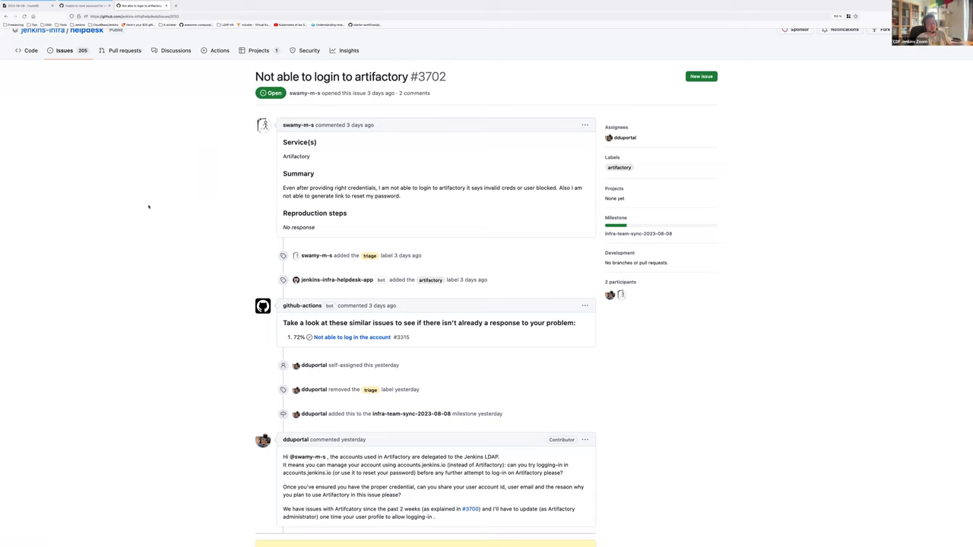
scroll(149, 206, "down", 1)
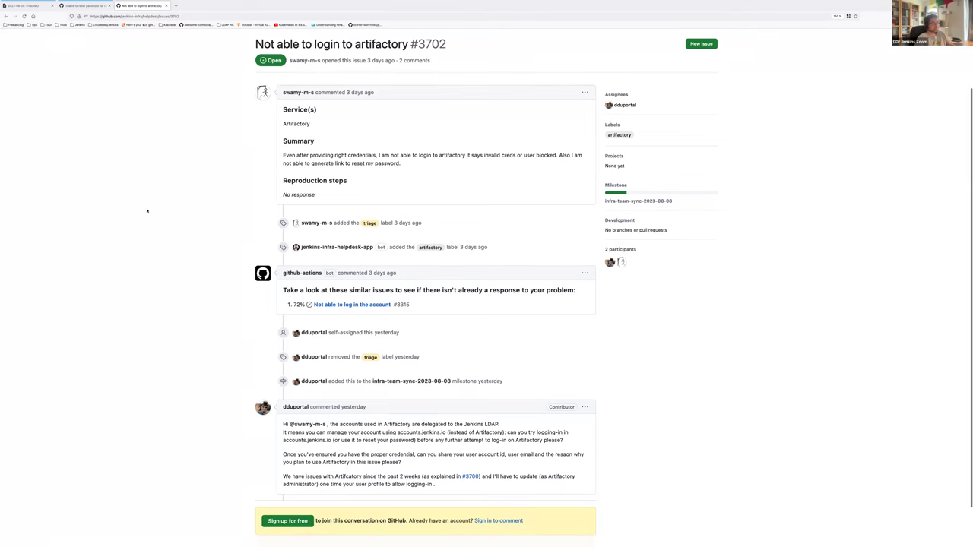
scroll(148, 211, "up", 1)
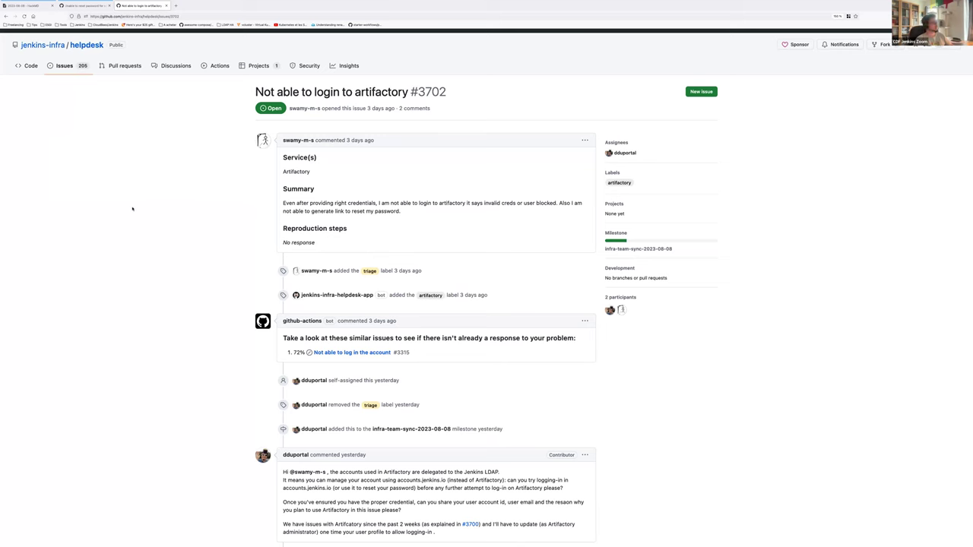
key("alt+Tab")
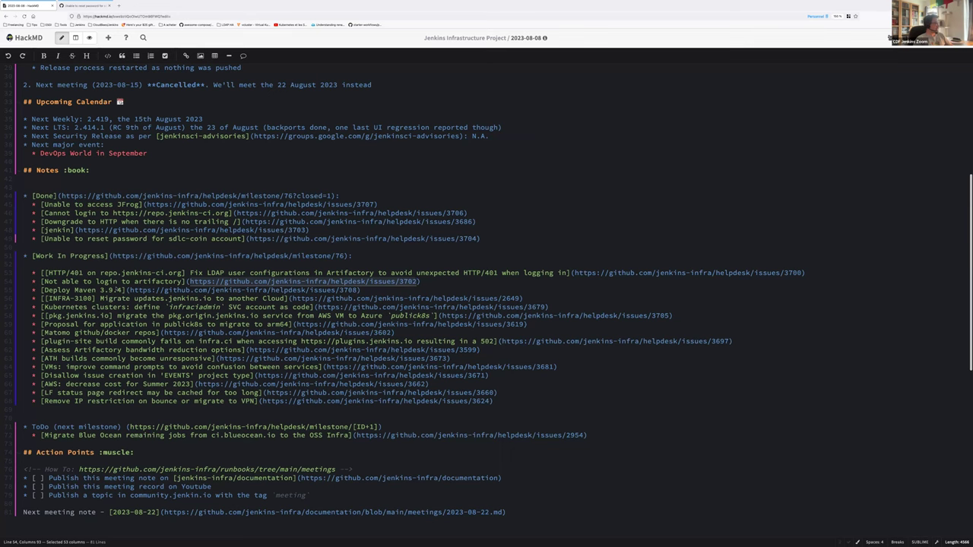
Step: Open the "Deploy Maven 3.9.4" issue #3708 in the Personal container, read its task checklist, and return to the meeting note
left_click(128, 290)
left_click_drag(127, 290, 360, 289)
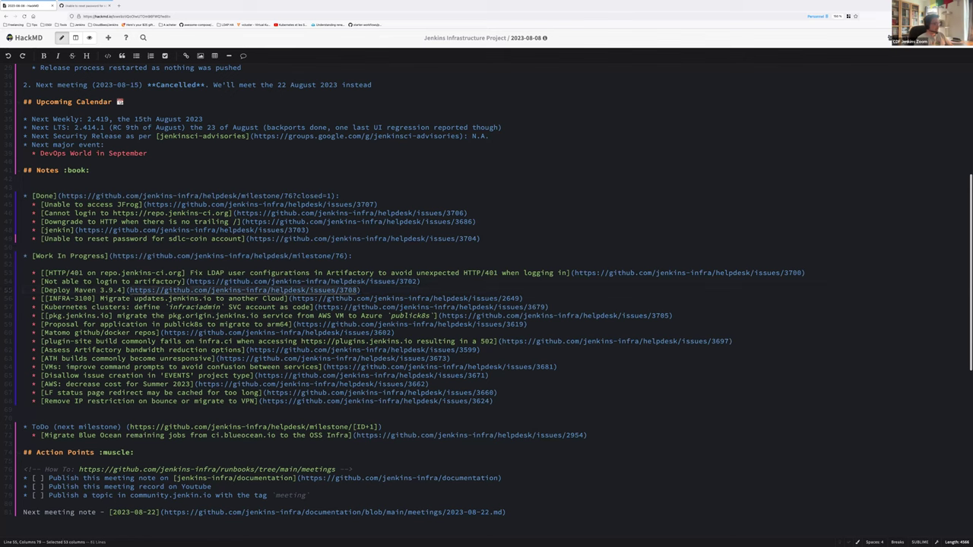
left_click(108, 7)
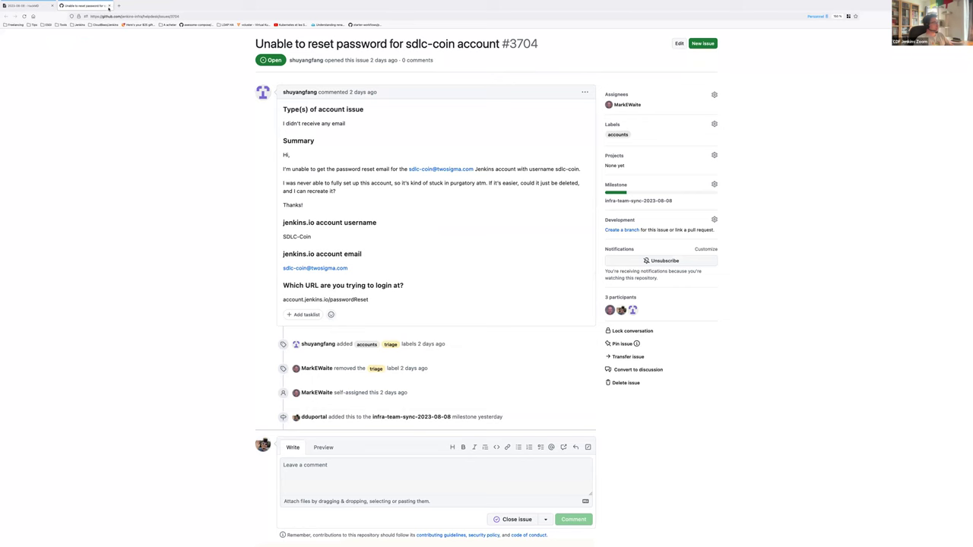
left_click(110, 16)
key("ctrl+v")
key("Return")
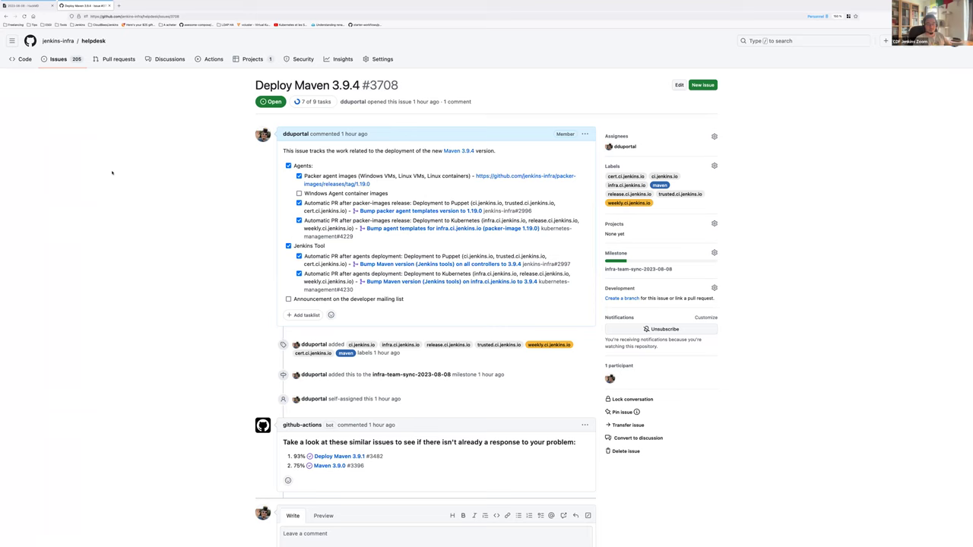
key("super+Tab")
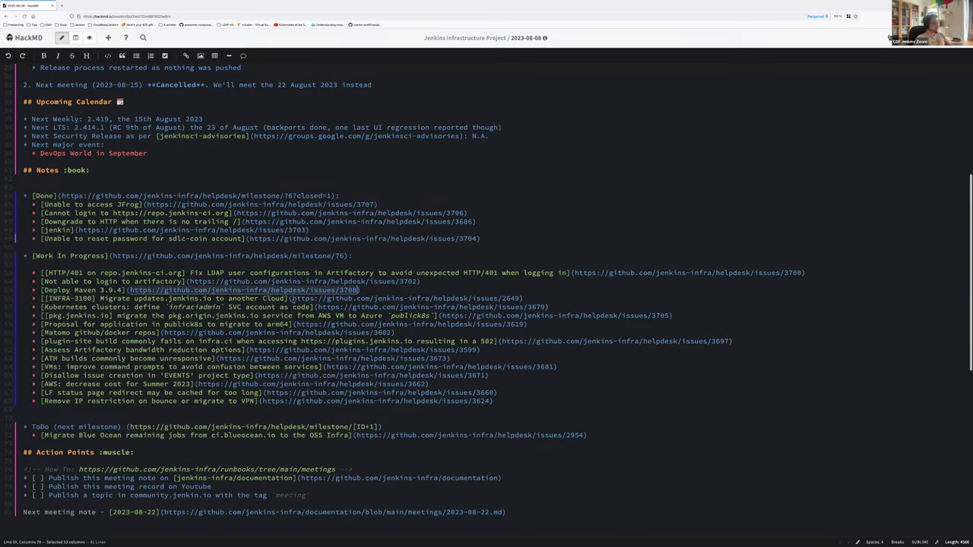
Step: Copy the URL of the "[INFRA-3100] Migrate updates.jenkins.io to another Cloud" issue #2649 and open it in a new tab
left_click(290, 298)
mouse_move(298, 543)
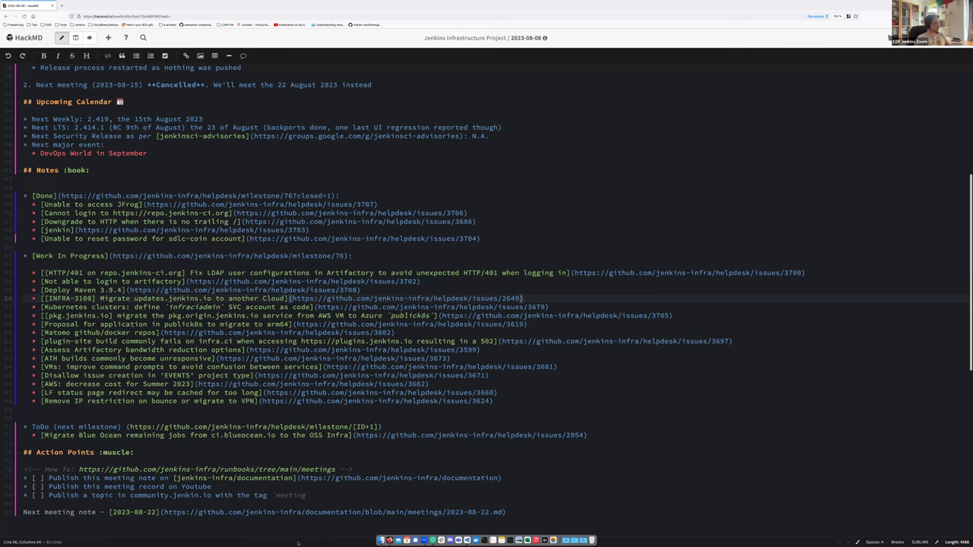
key("shift+End")
key("shift+Left")
key("super+c")
key("super+t")
key("super+v")
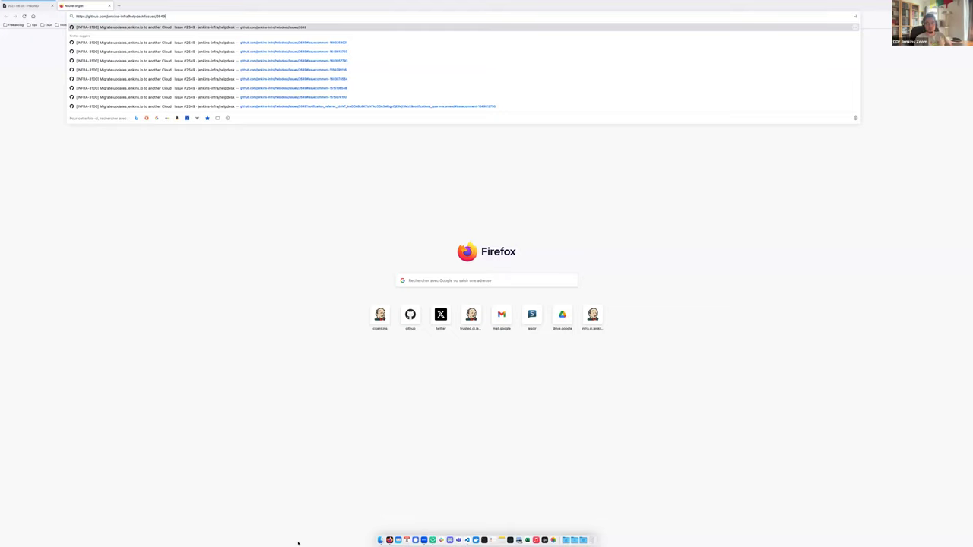
key("Return")
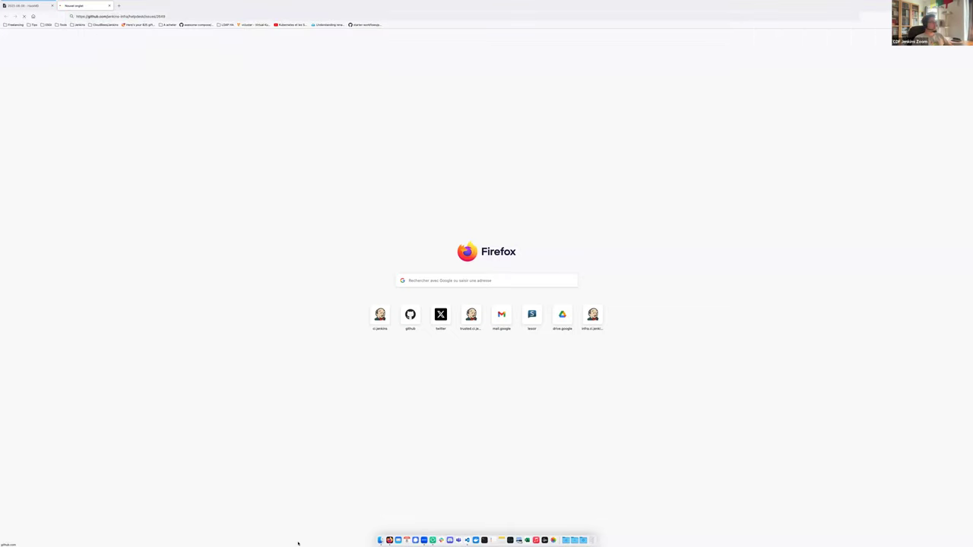
Step: Reopen issue #2649 in the Personal container and look over its description
right_click(87, 8)
mouse_move(122, 68)
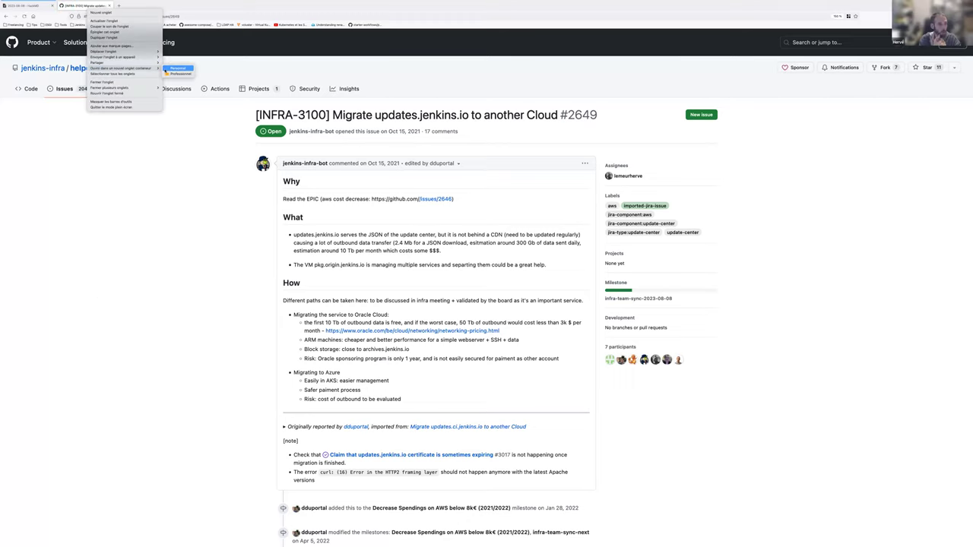
left_click(178, 68)
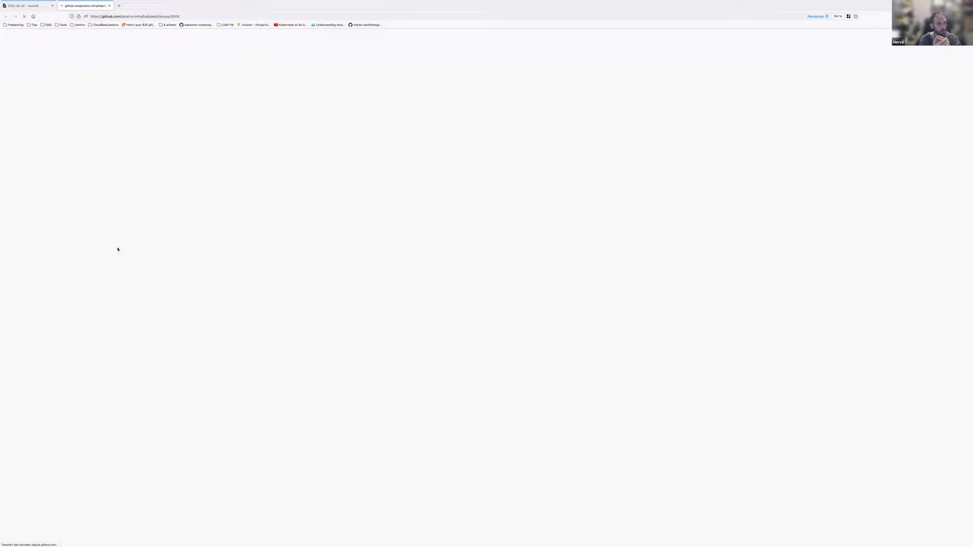
scroll(118, 249, "down", 1)
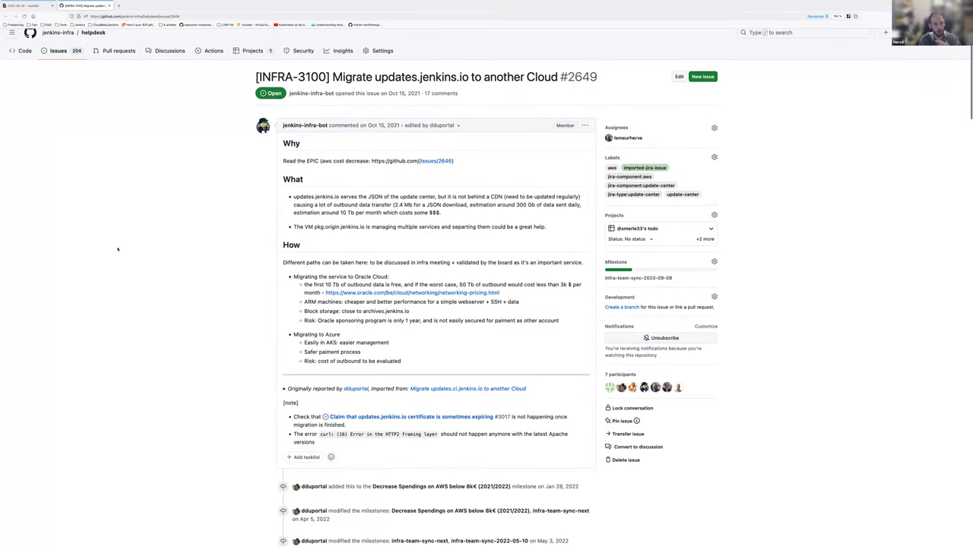
Step: Review the most recent activity at the end of issue #2649 and return to the meeting note
scroll(118, 249, "down", 20)
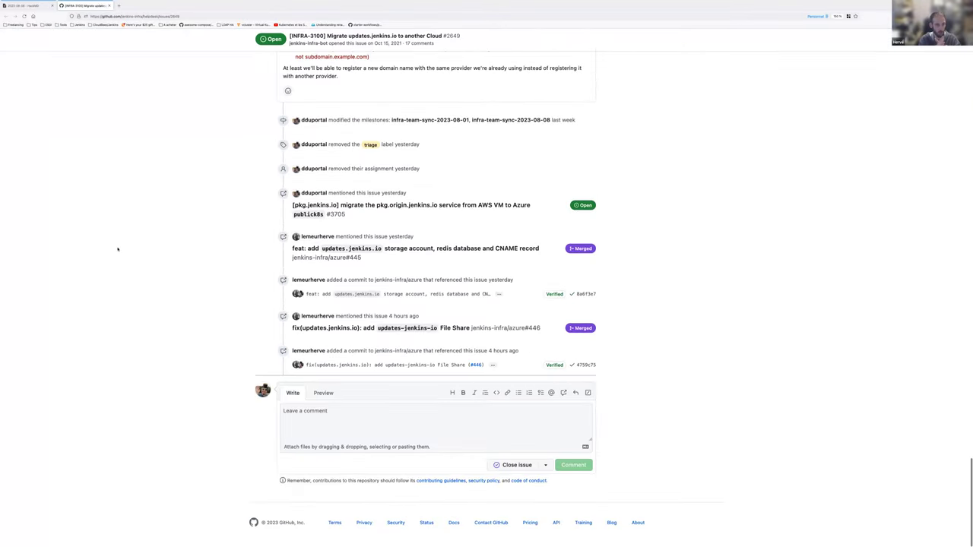
scroll(118, 249, "up", 2)
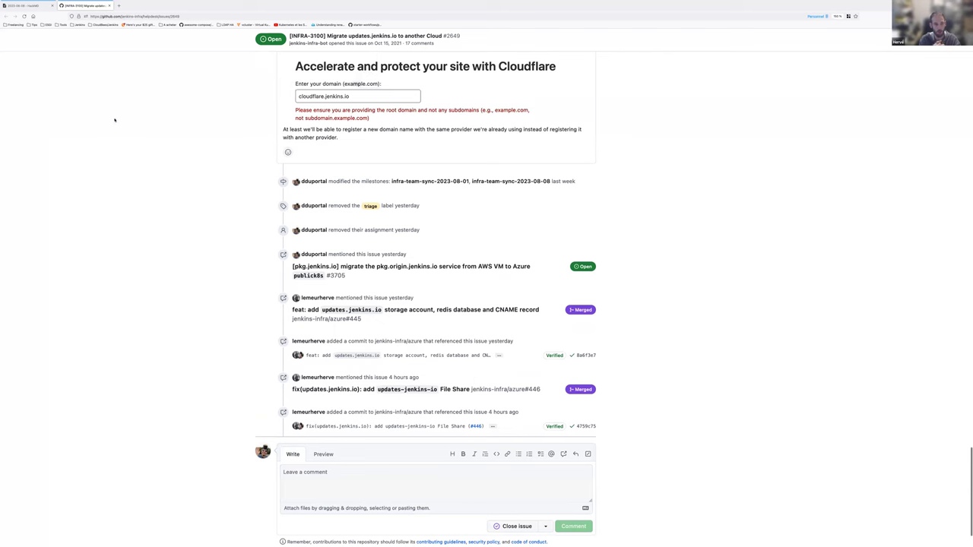
scroll(115, 119, "up", 1)
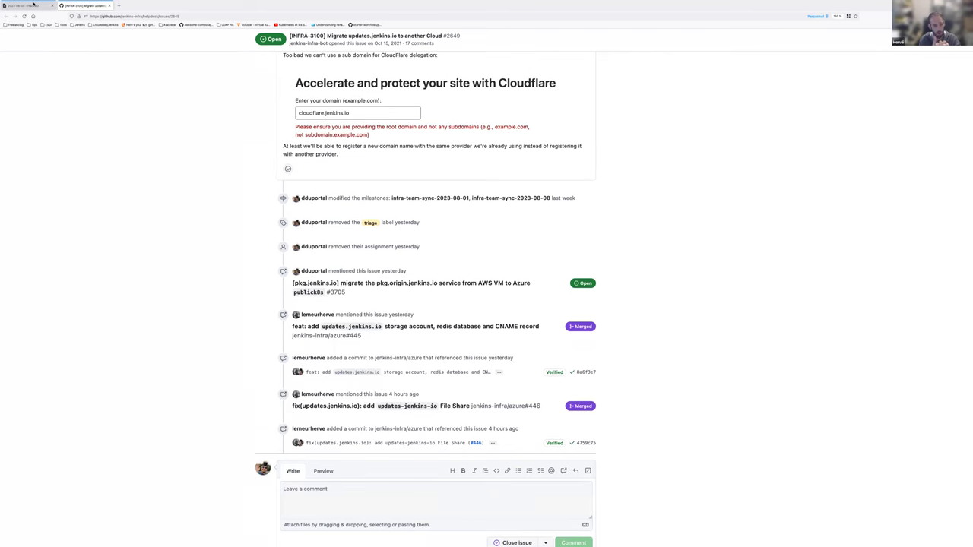
key("ctrl+shift+Tab")
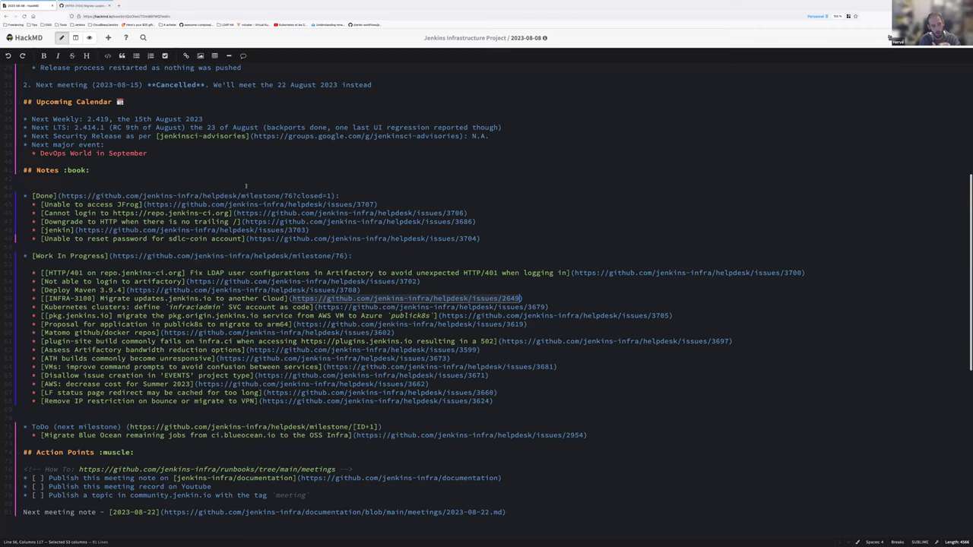
Step: Add the sub-item "Contacted JFrog, they need a live session with us to debug" under the HTTP/401 LDAP issue #3700
left_click(488, 273)
key("End")
key("Return")
key("Tab")
type("Contacted ")
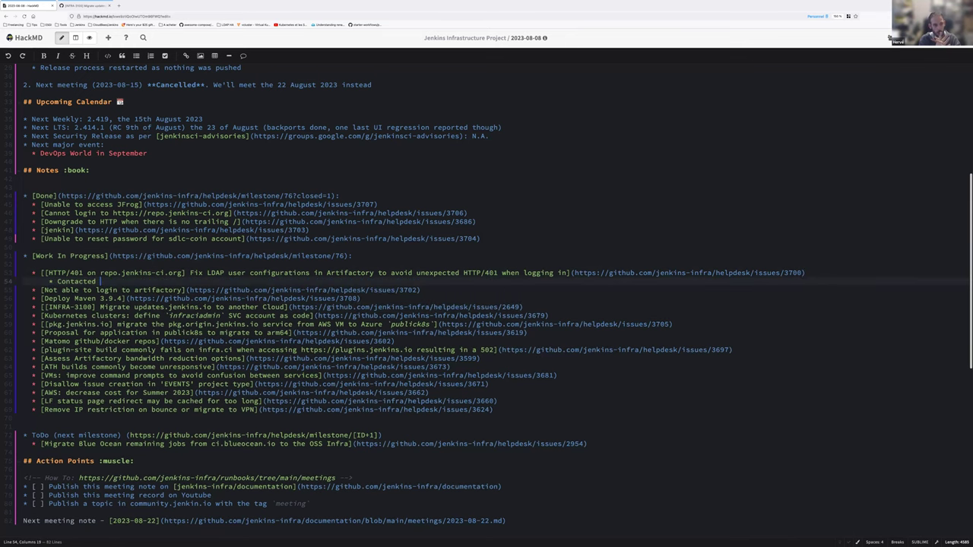
type("JFrog, they nee")
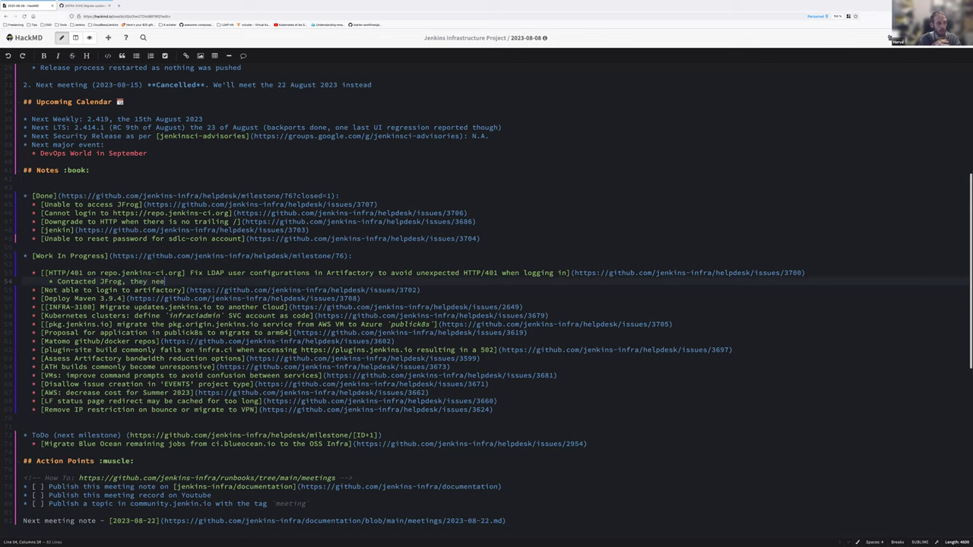
type("d a live session with us to ")
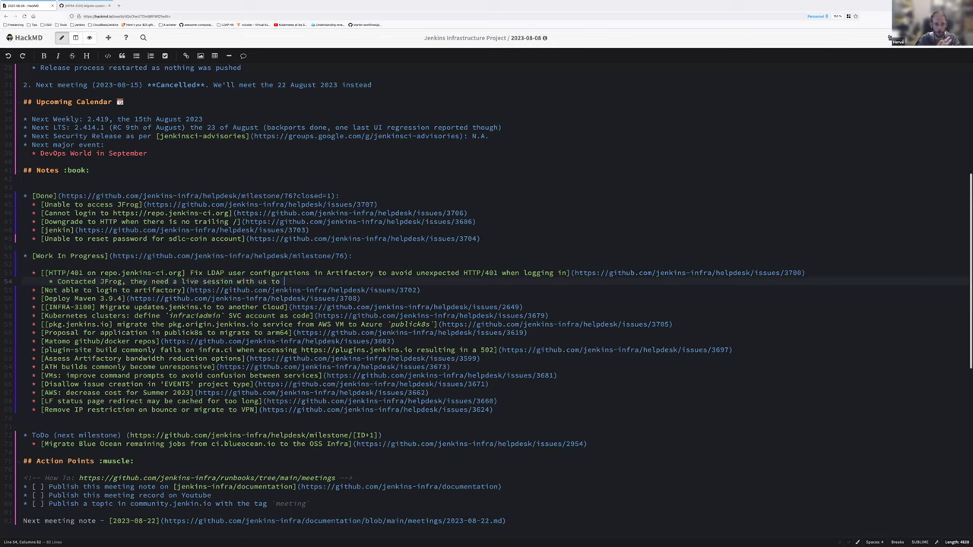
type("debug")
Step: Add the sub-item "Waiting from user to share their username or email to fix their problem" under the artifactory login issue #3702
key("Down")
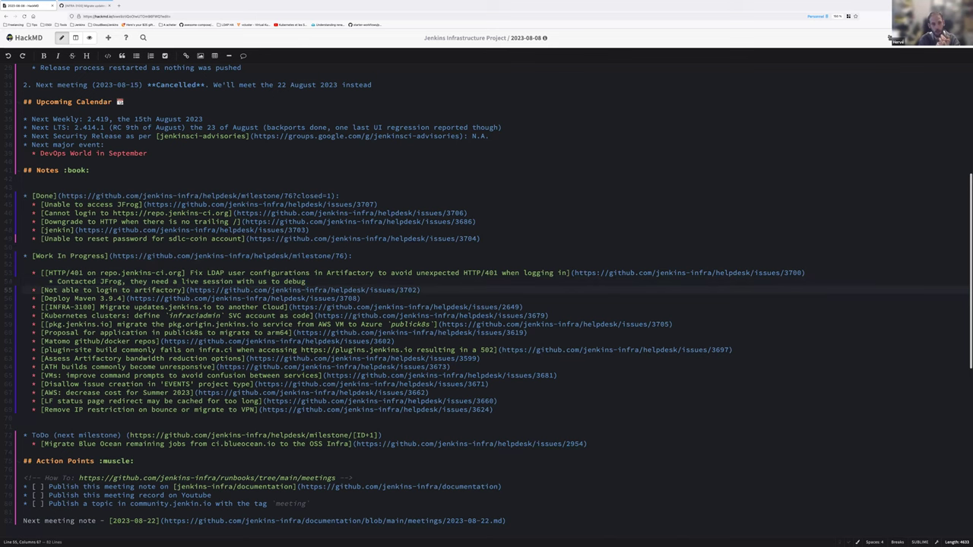
key("End")
key("Return")
key("Tab")
type("Waiti")
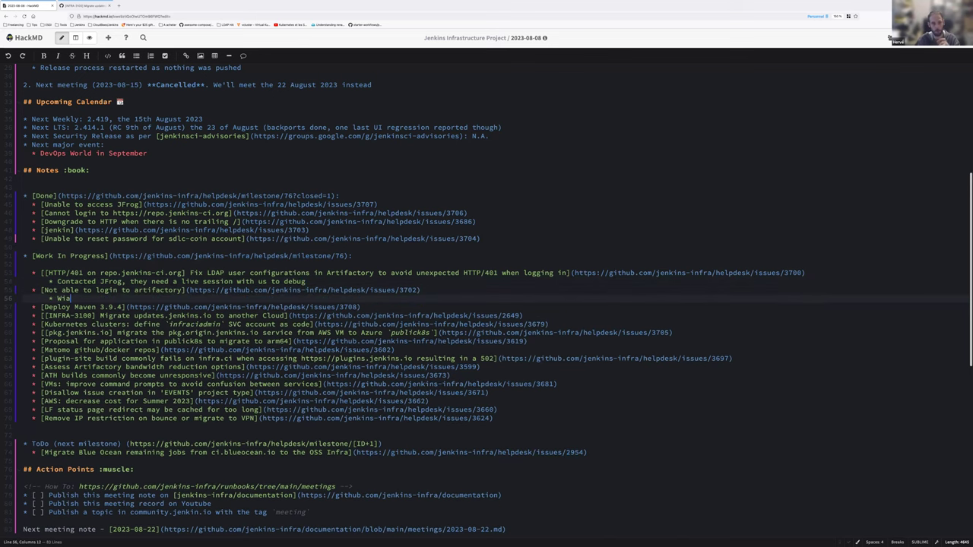
key("BackSpace")
key("BackSpace")
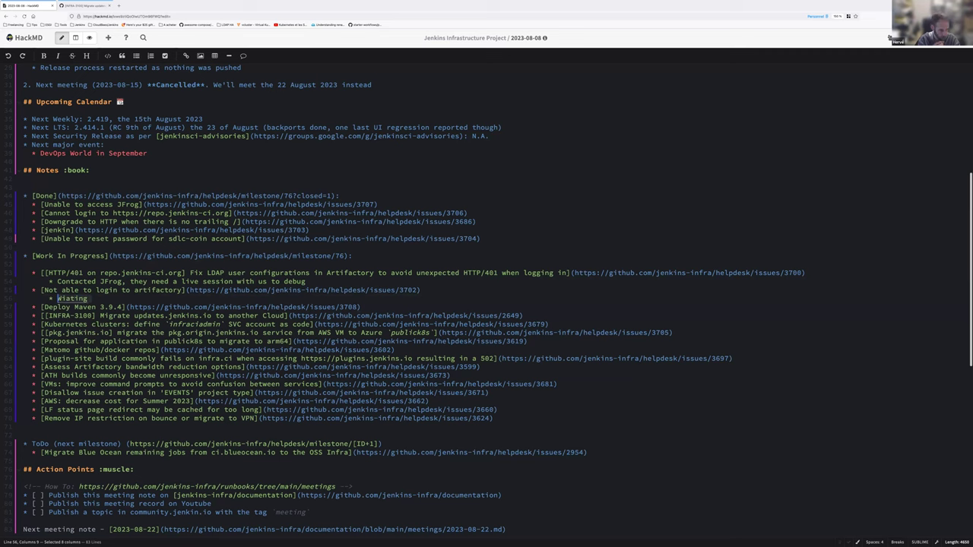
type("ting to use")
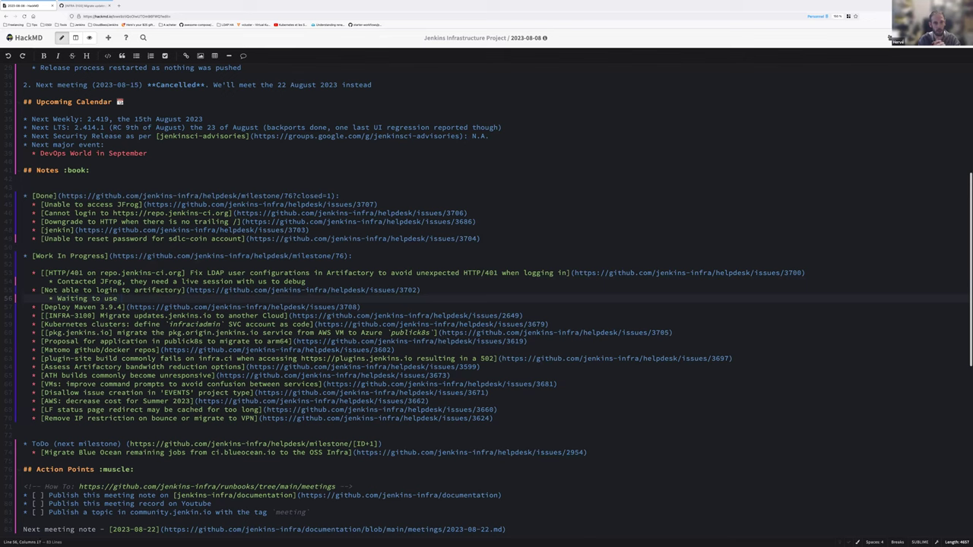
key("Delete")
key("Delete")
type("from")
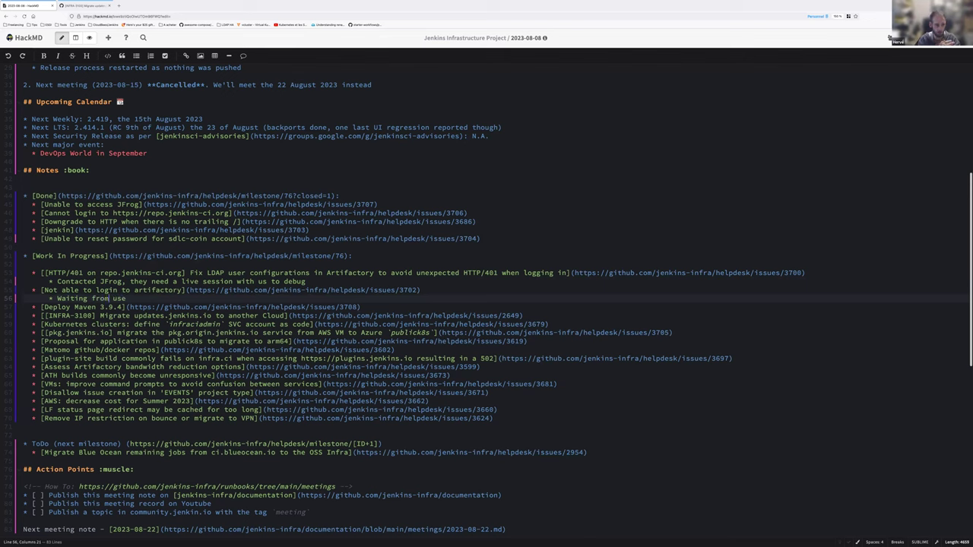
key("BackSpace")
type("r to ")
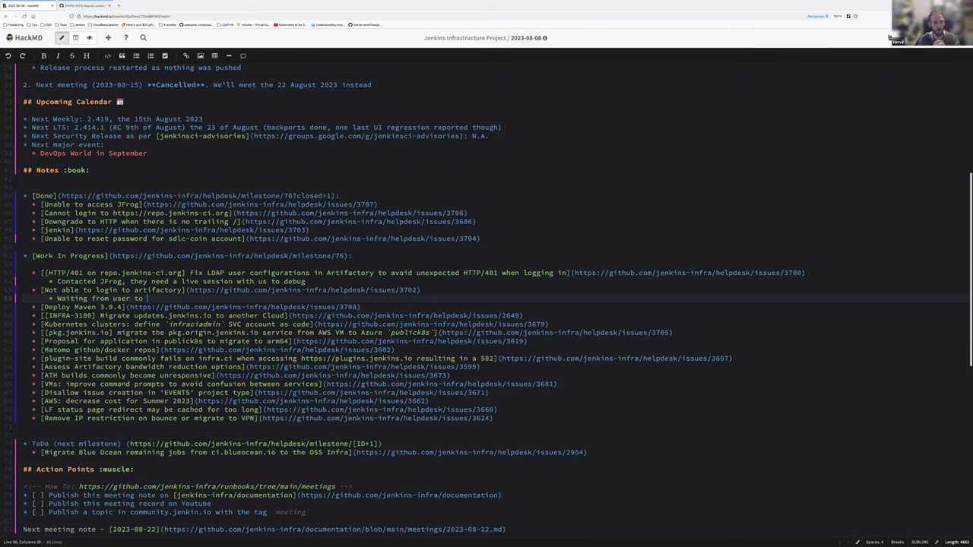
type("share their u")
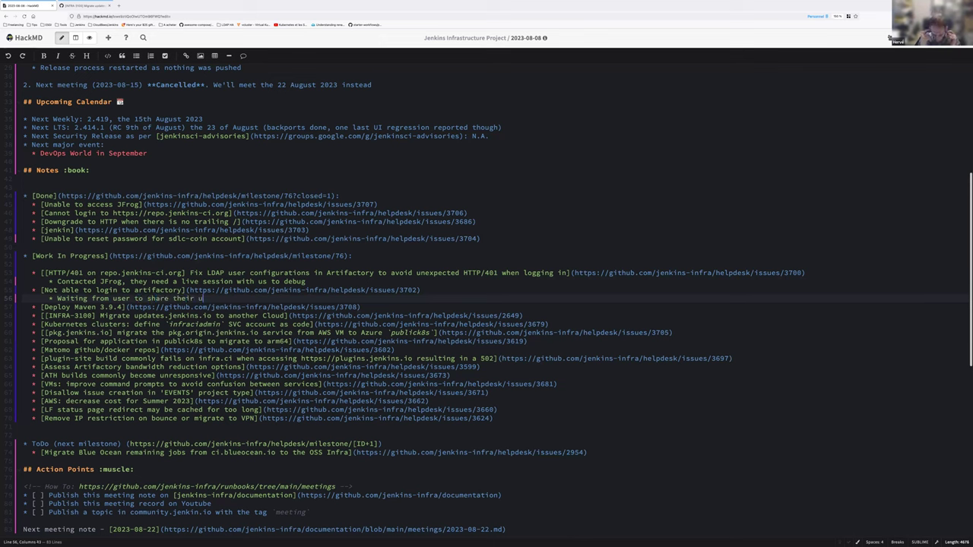
type("sername or emai")
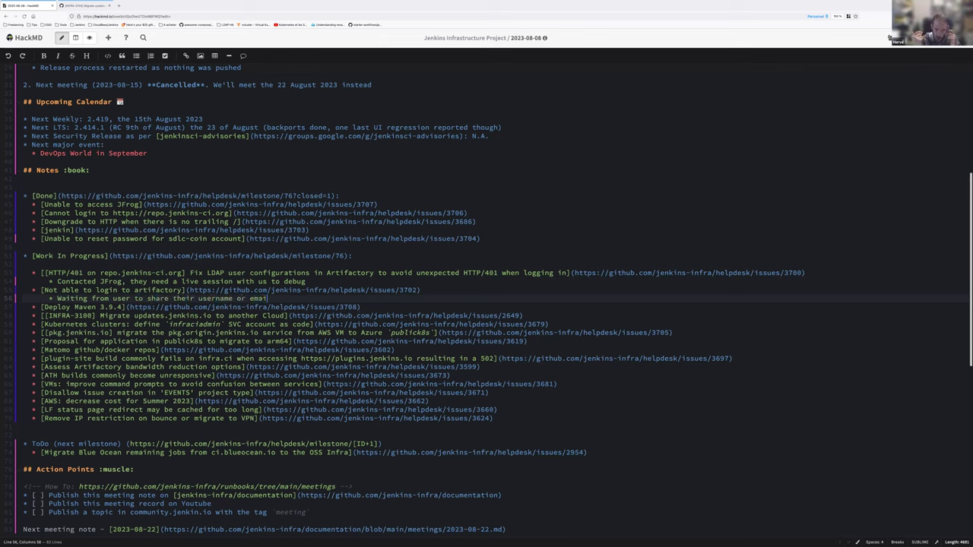
type("l to fix thei")
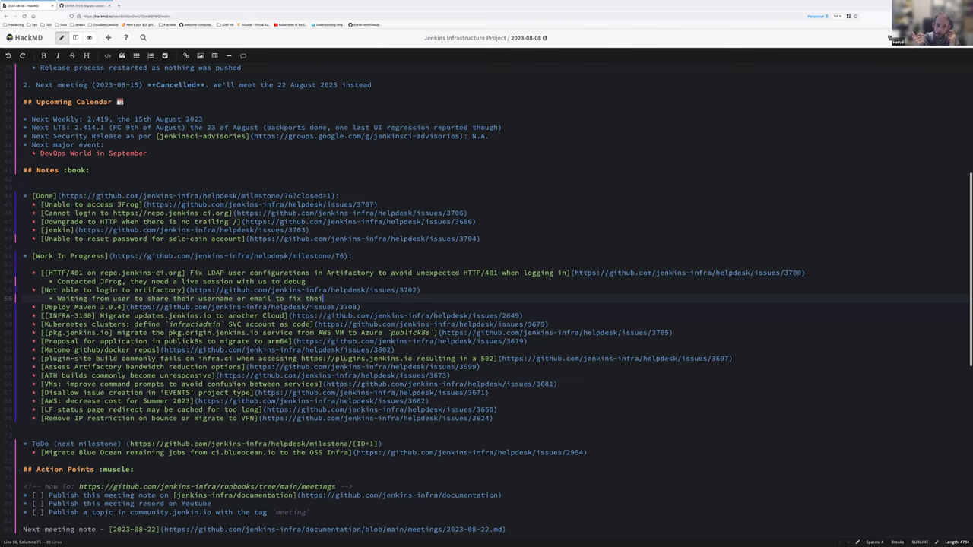
type("r problem")
Step: Add the sub-item "Windows container image left and then OK" under the "Deploy Maven 3.9.4" issue
key("Down")
key("End")
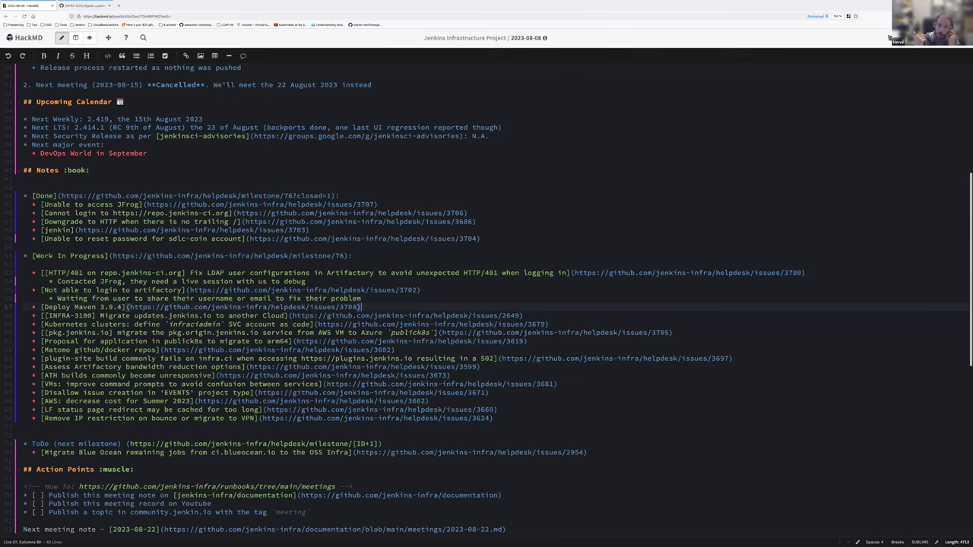
key("Return")
type("Windows contai")
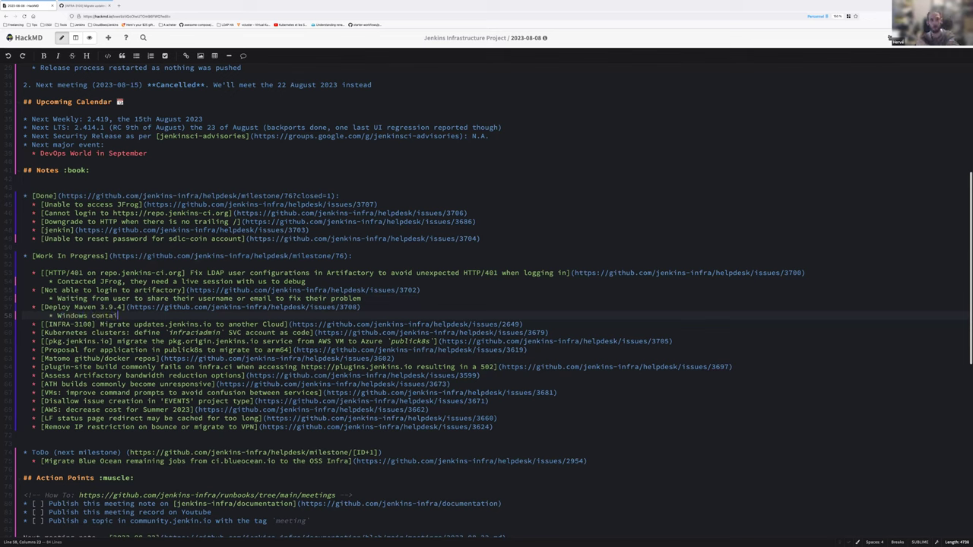
type("ner image left and then OK")
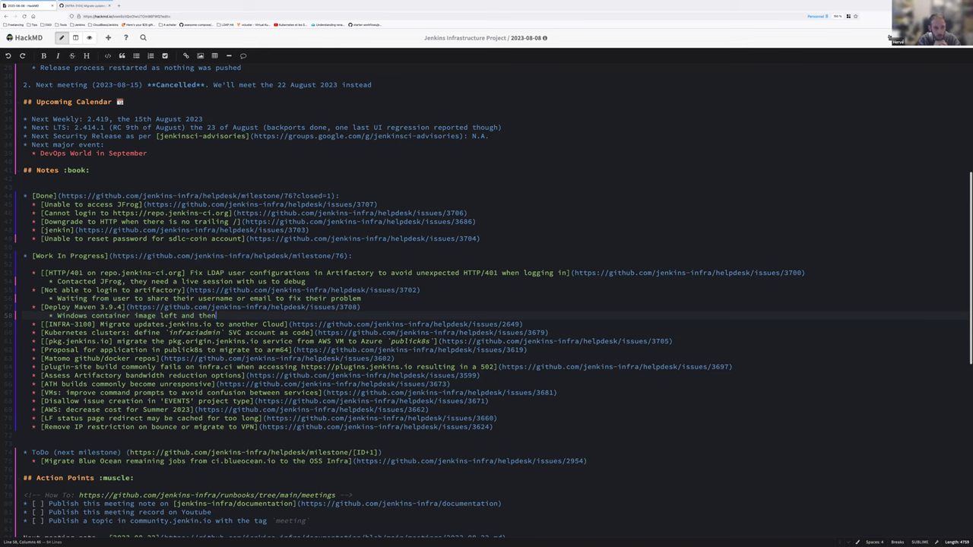
Step: Add the sub-item "Added Redis and Azurefile share resources" under the updates.jenkins.io migration issue #2649
left_click(523, 324)
key("Return")
key("Tab")
type("Adde")
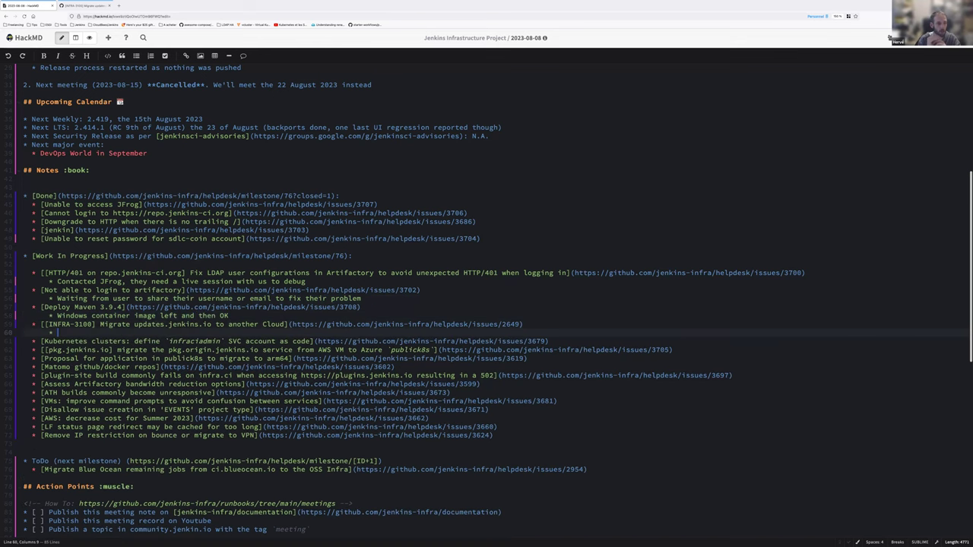
type("d Redi")
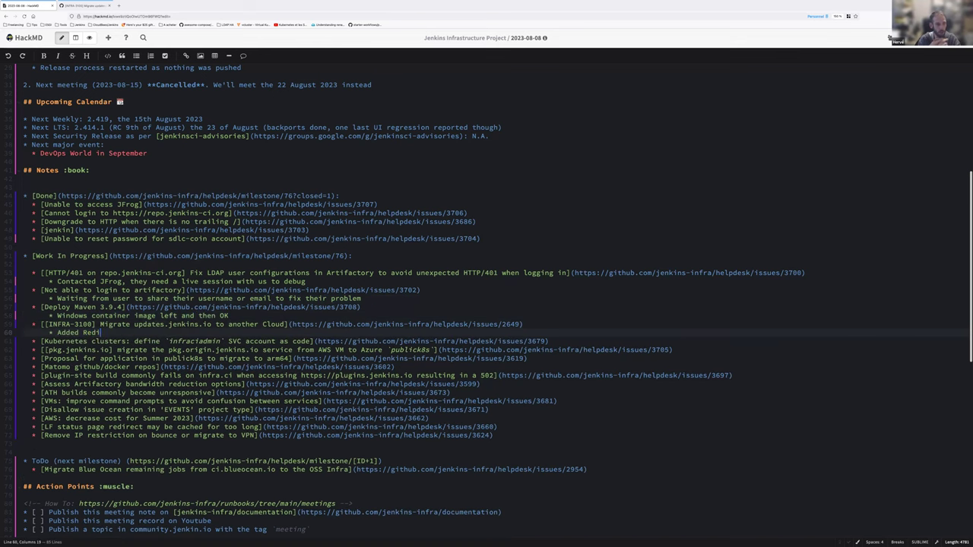
type("s and Azurefile share resources")
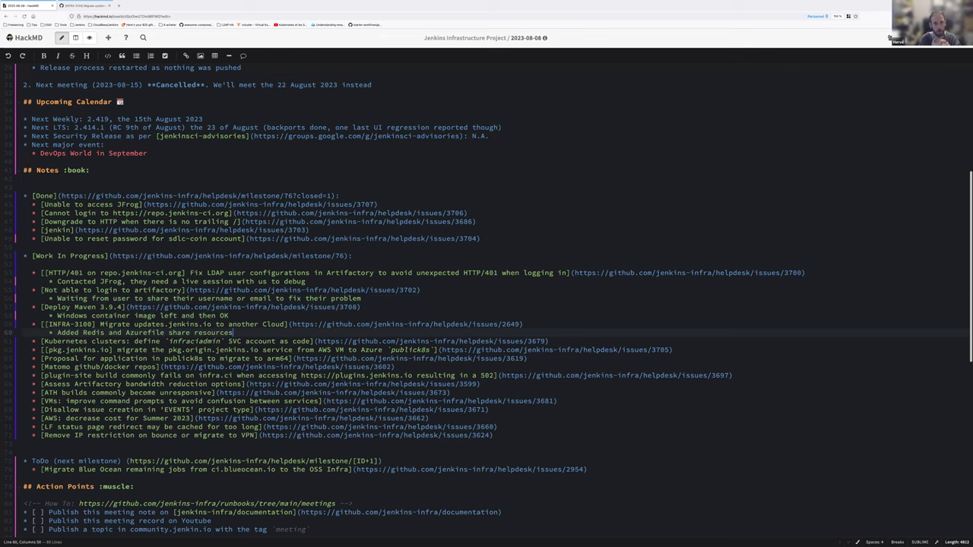
Step: Add a second sub-item under issue #2649: "Work in progress: deployment of the initial installation mirrorbits + Apache in `publick8s`"
key("Return")
type("Work in prog")
type("ress: ")
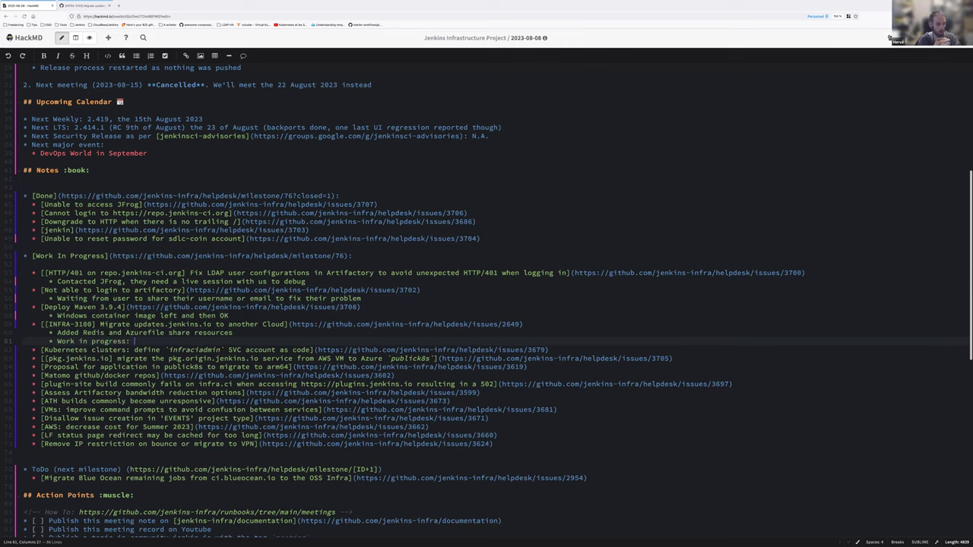
type("deployment of")
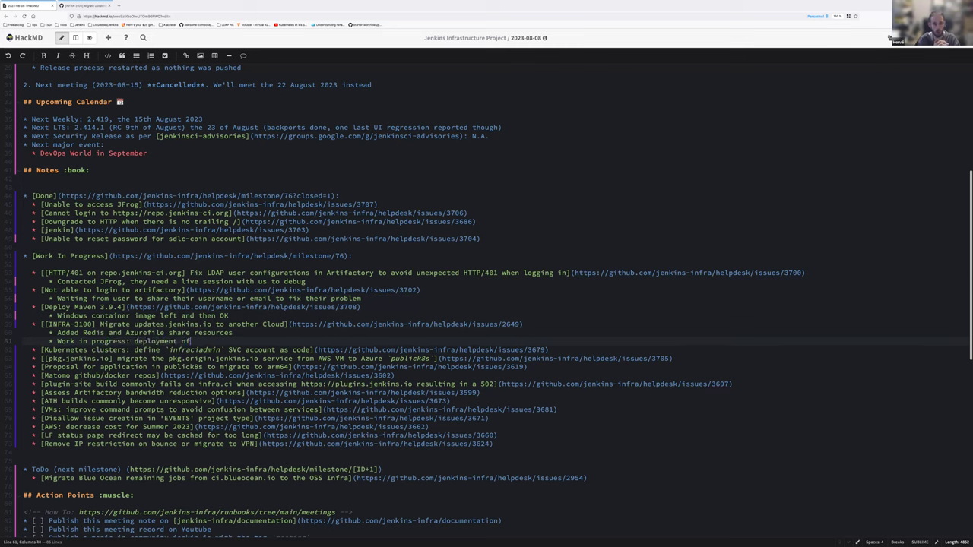
type(" the initial inst")
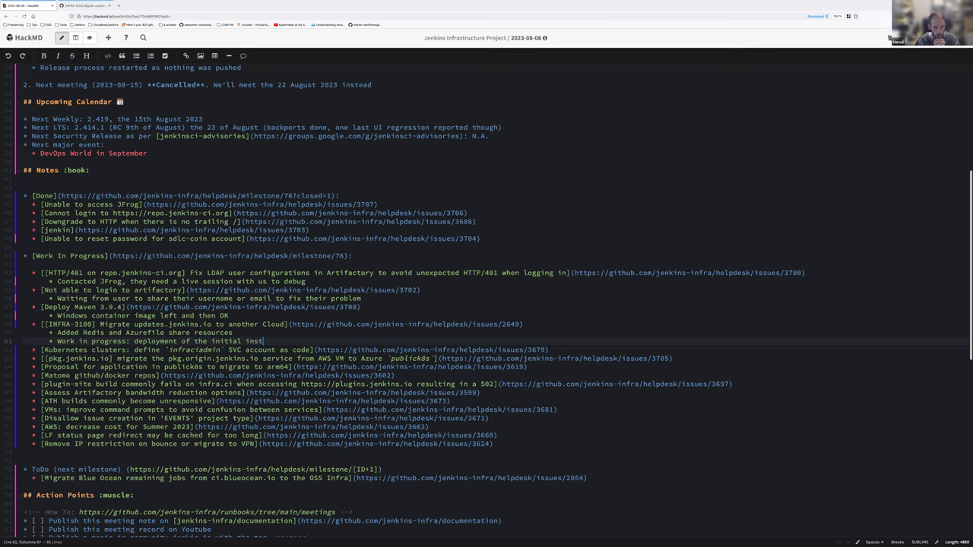
type("allation")
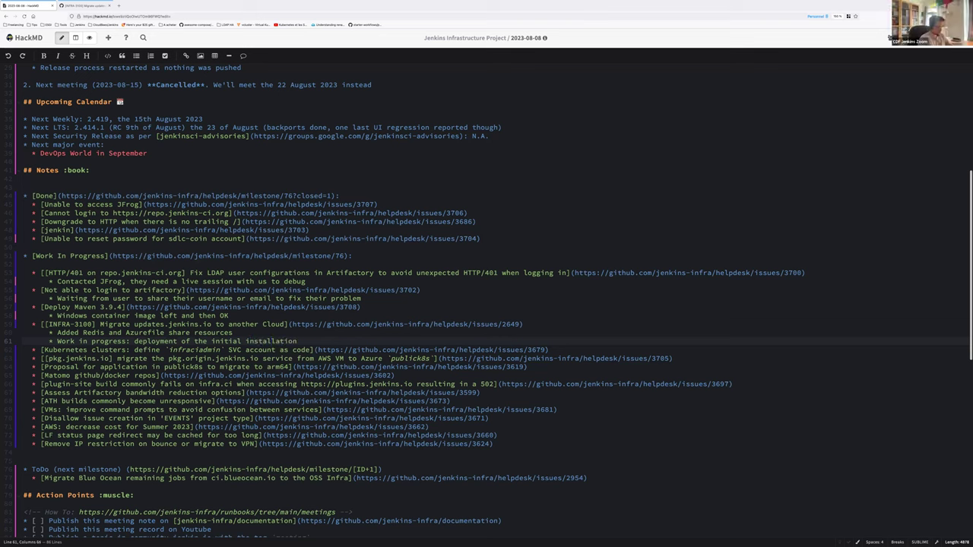
type(" mirrorbits + Apazche in `publick8s`")
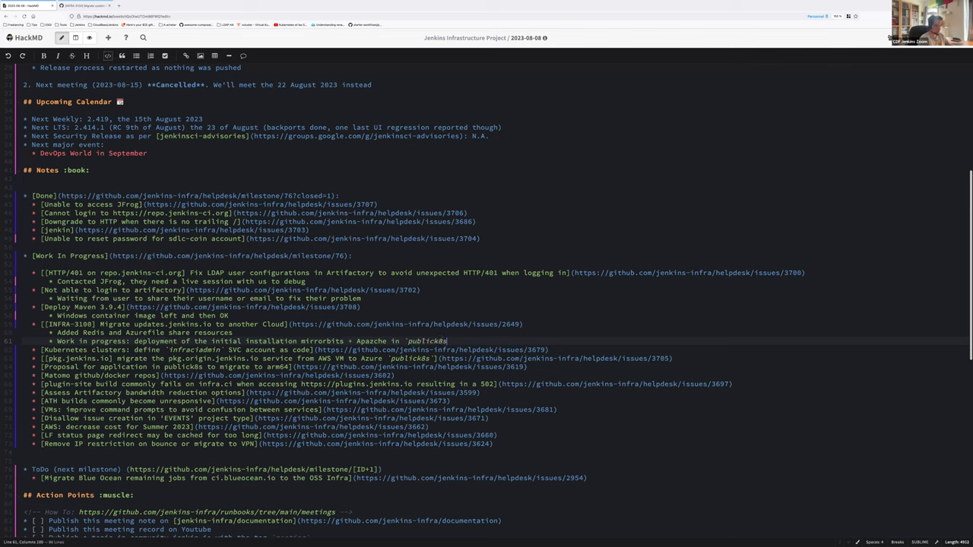
left_click(375, 342)
key("BackSpace")
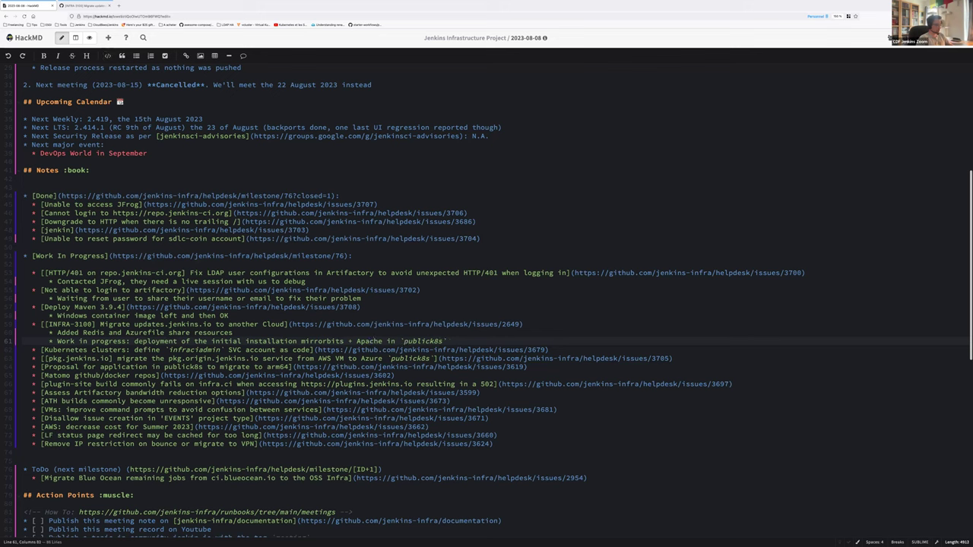
key("End")
Step: Select the URL of the "Kubernetes clusters: define `infraciadmin` SVC account as code" issue #3679 in the note
triple_click(270, 342)
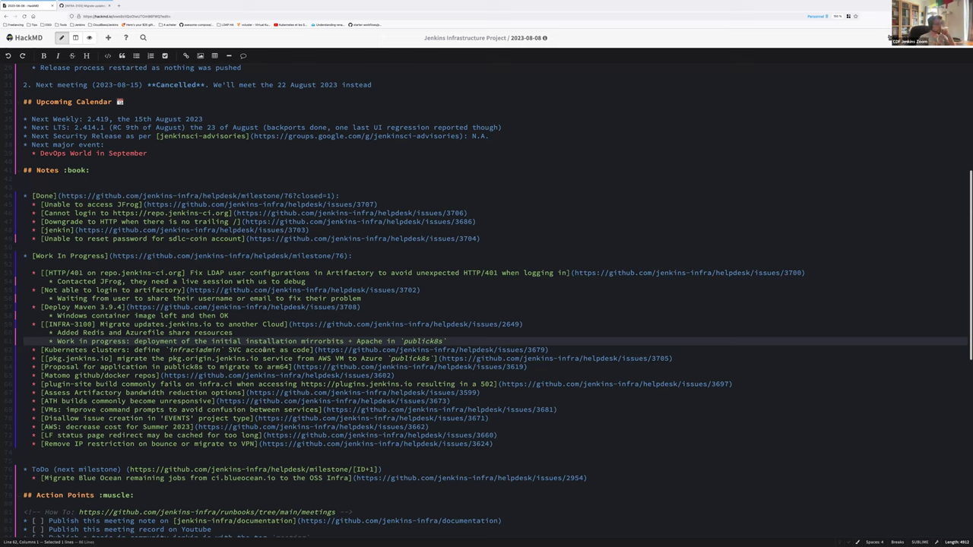
left_click(453, 342)
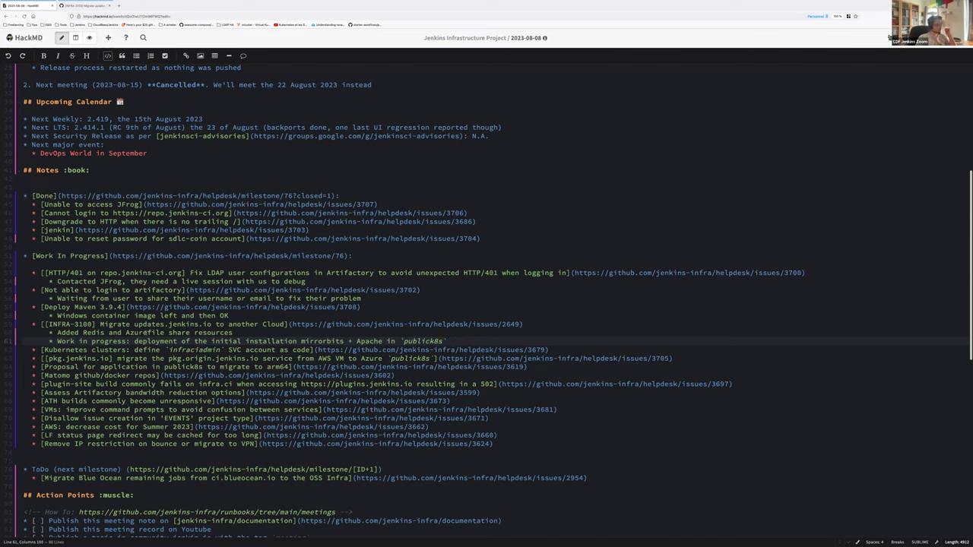
left_click(139, 350)
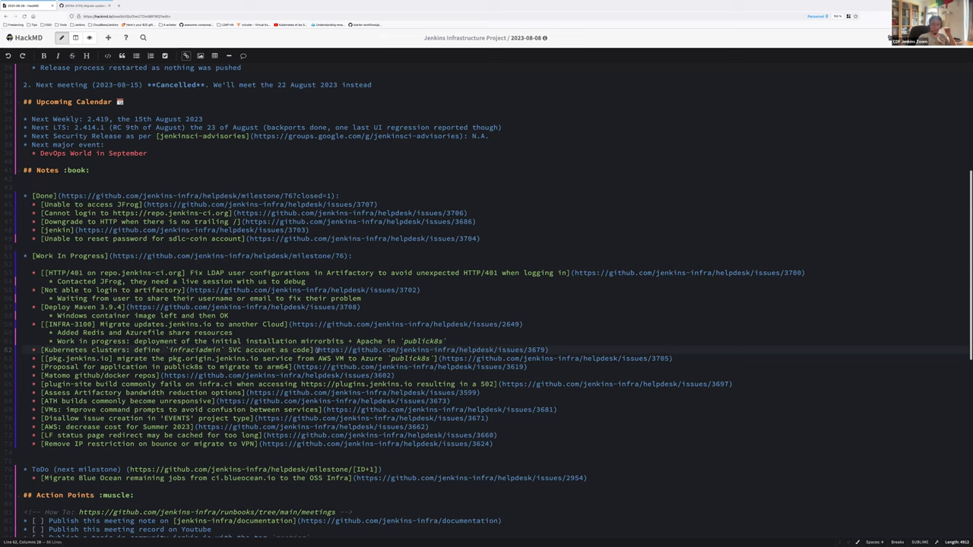
left_click(317, 350)
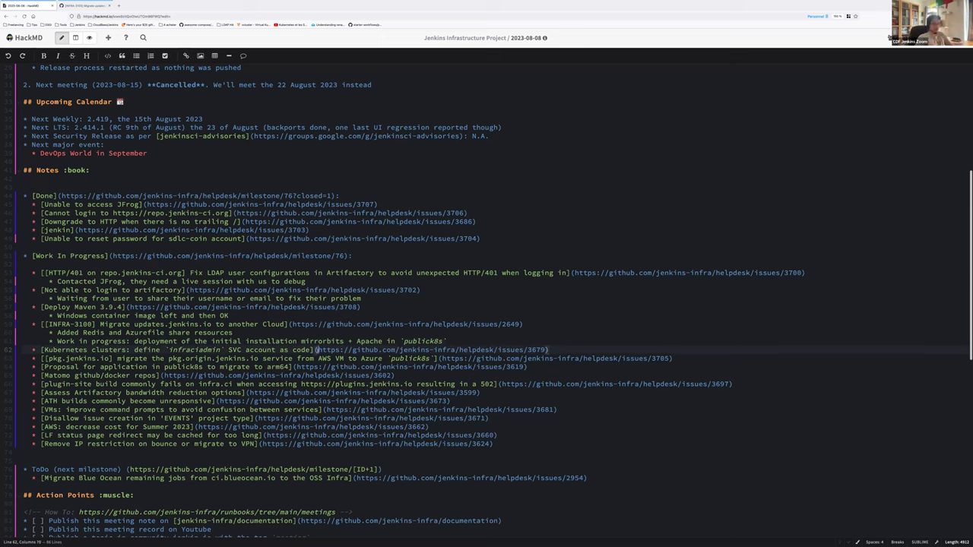
left_click_drag(318, 350, 546, 350)
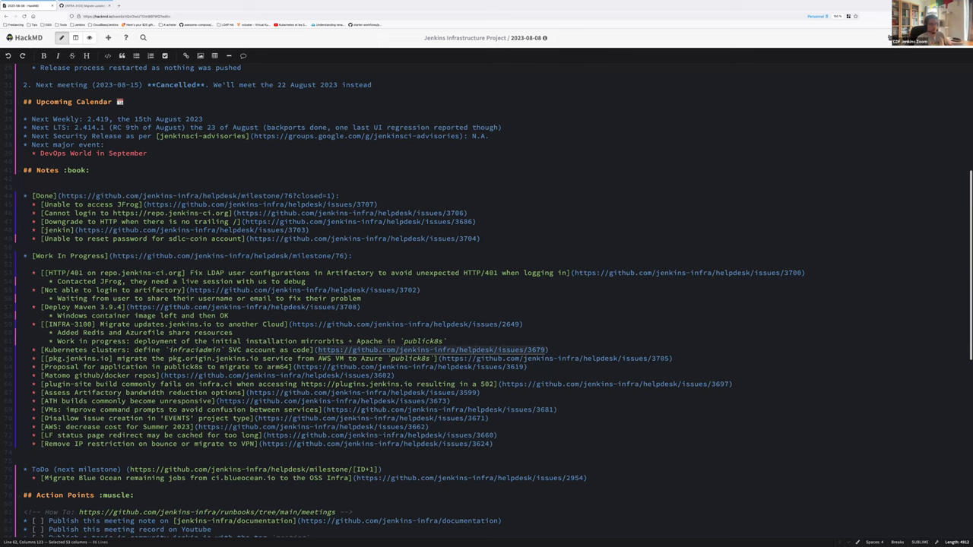
Step: Add the sub-item "DigitalOcean: doctl to be added to Terraform environment" under the "Kubernetes clusters: define `infraciadmin` SVC account as code" issue
key("End")
key("Return")
type("DigitalOcean :")
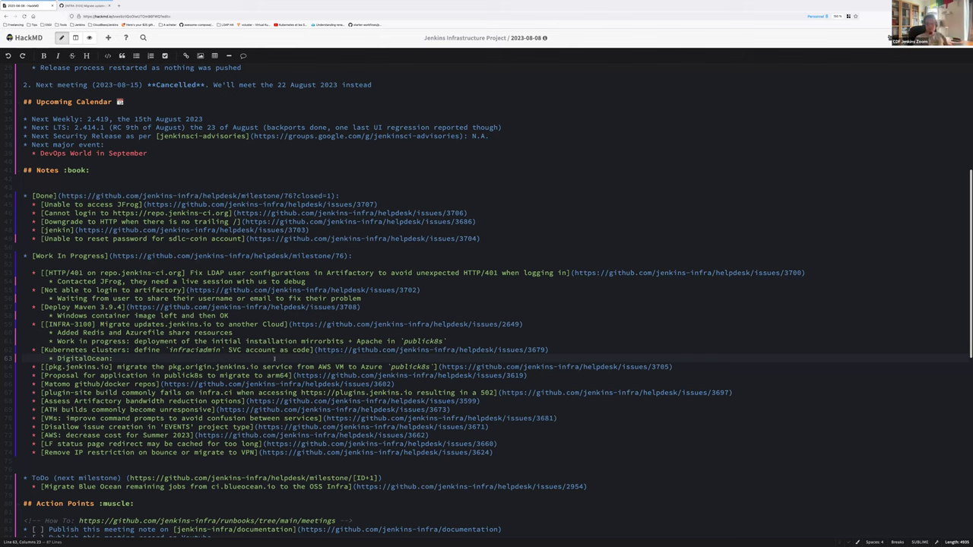
type("doctl to be a")
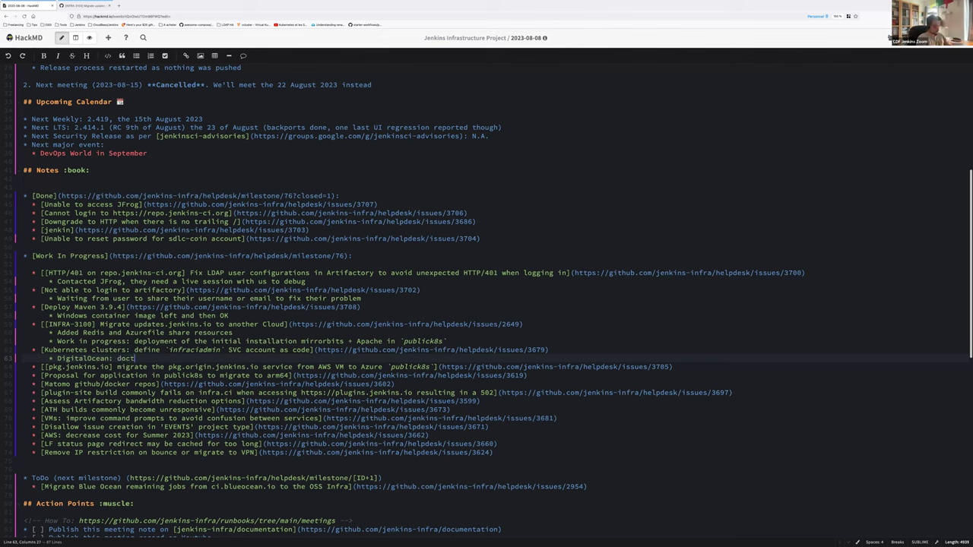
type("d to Terraform environment")
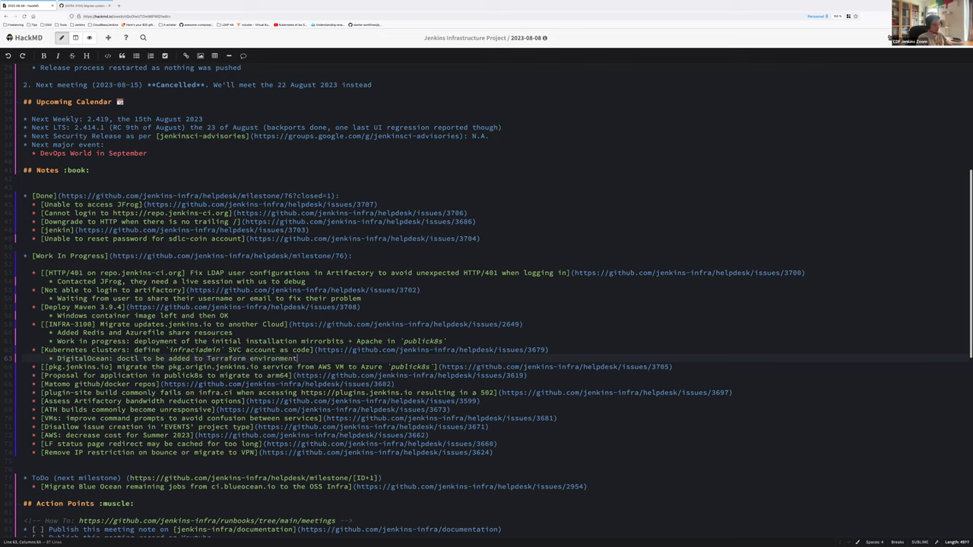
Step: Add two more sub-items under the Kubernetes clusters issue #3679: "Azure: Work in progress" and "AWS: todo"
key("Return")
type("Azure")
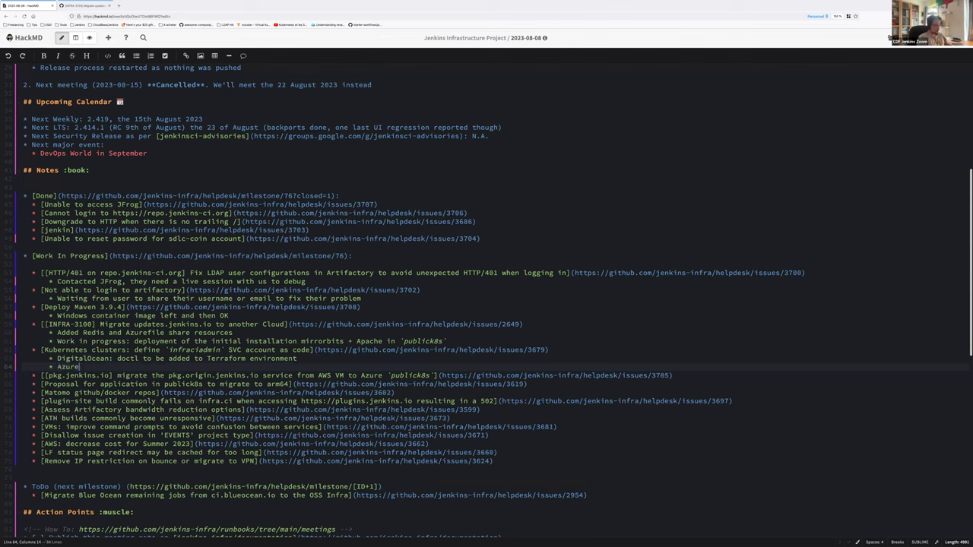
type(": Work in progress")
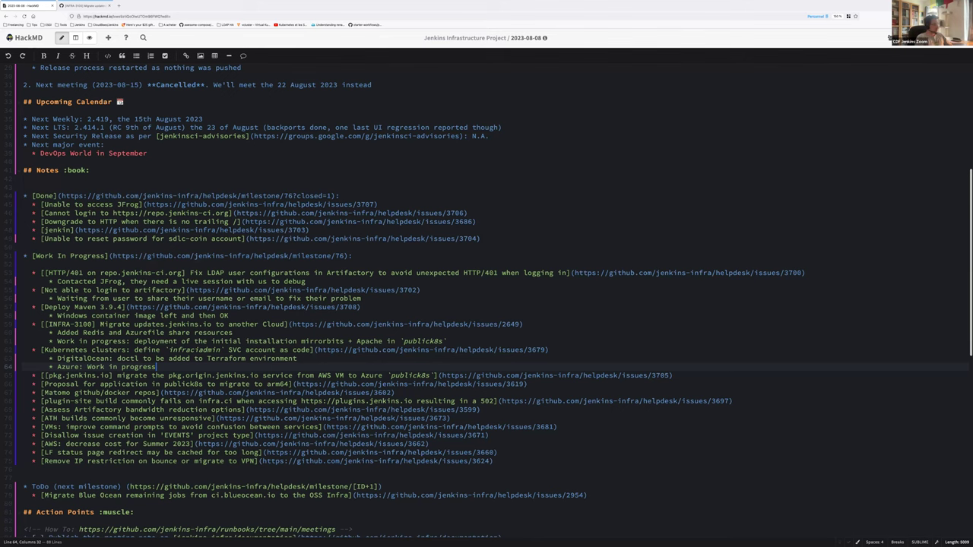
key("Return")
type("AWS: todo")
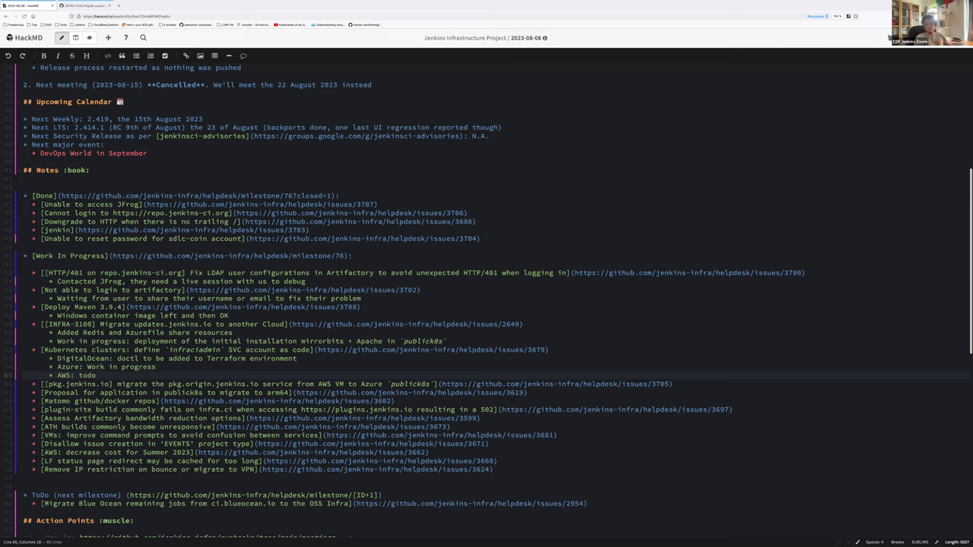
key("Up")
key("Up")
key("Up")
key("shift+Down")
key("shift+Down")
key("shift+Down")
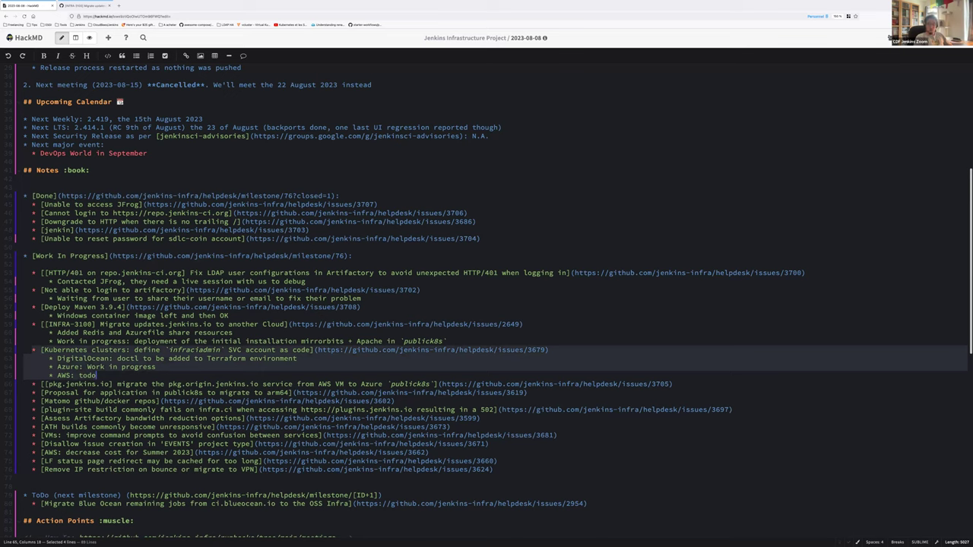
Step: Copy the URL of the pkg.origin.jenkins.io migration issue #3705 from the note and open it in a new browser tab
key("Right")
key("Down")
key("End")
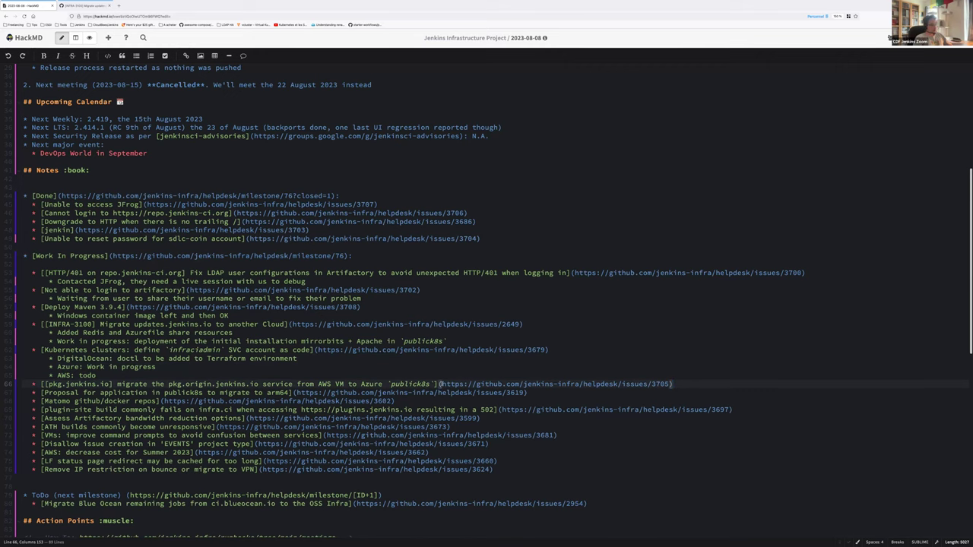
left_click_drag(441, 384, 671, 384)
key("ctrl+c")
key("ctrl+t")
key("ctrl+v")
key("Return")
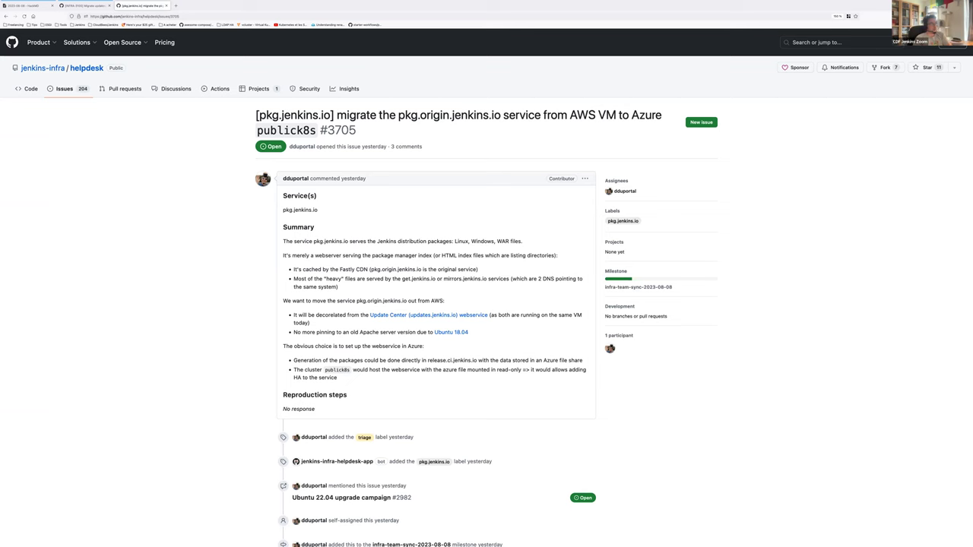
Step: Read through issue #3705, examining the Apache analysis, the package storage and publishing analysis, and the closing mirror considerations
scroll(118, 291, "down", 5)
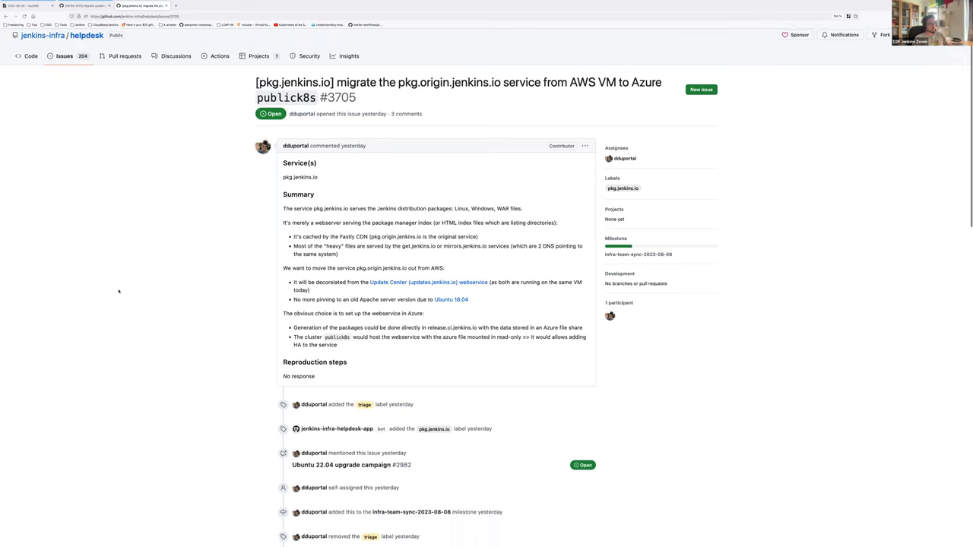
scroll(118, 292, "down", 5)
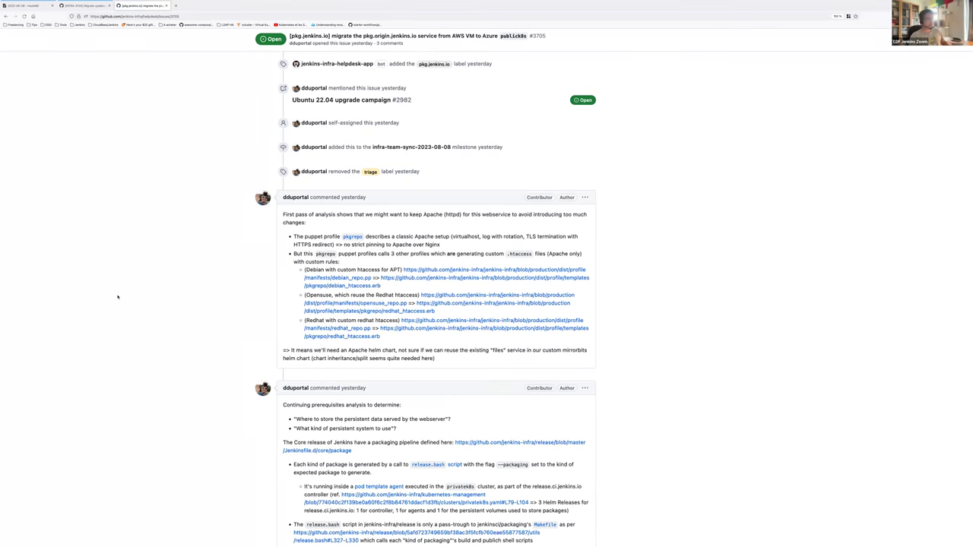
scroll(118, 296, "down", 1)
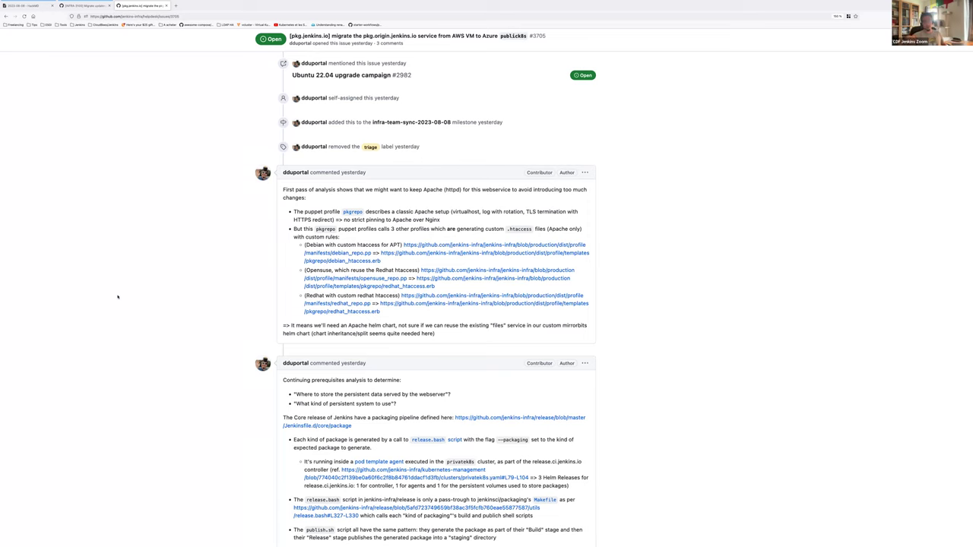
scroll(118, 296, "down", 1)
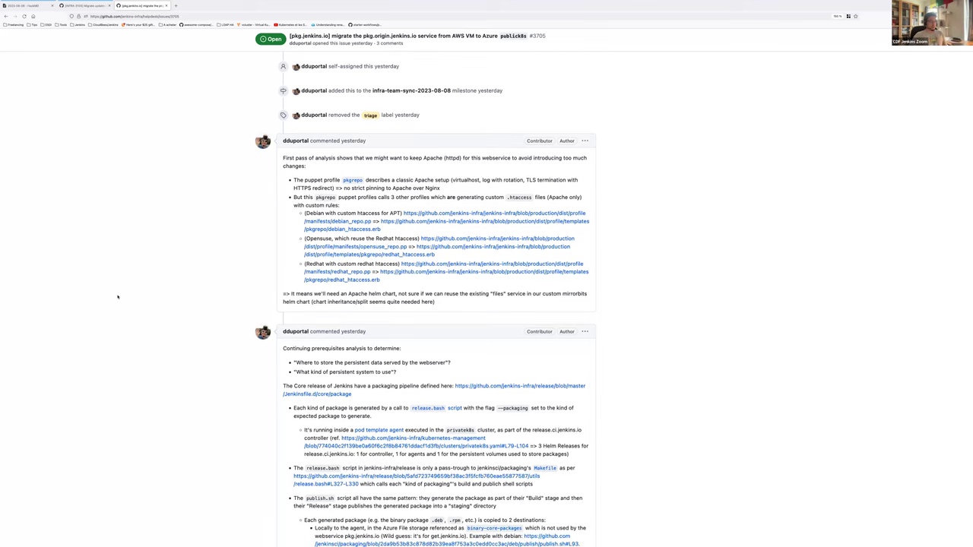
scroll(117, 297, "down", 4)
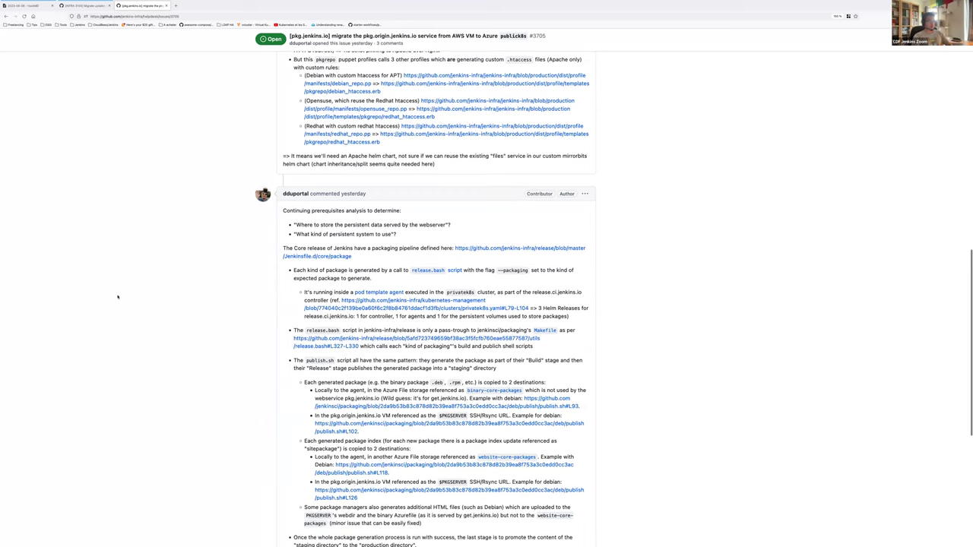
scroll(118, 296, "down", 2)
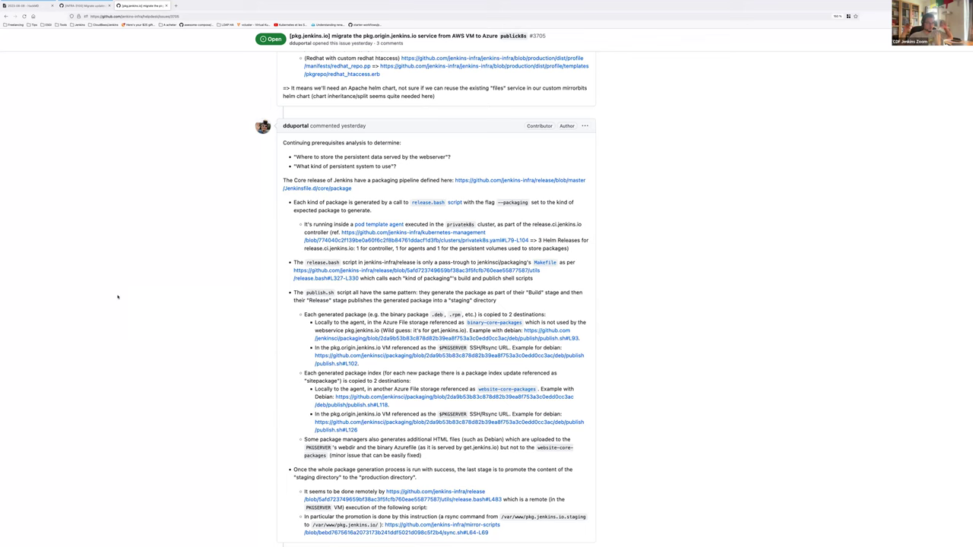
scroll(118, 296, "down", 5)
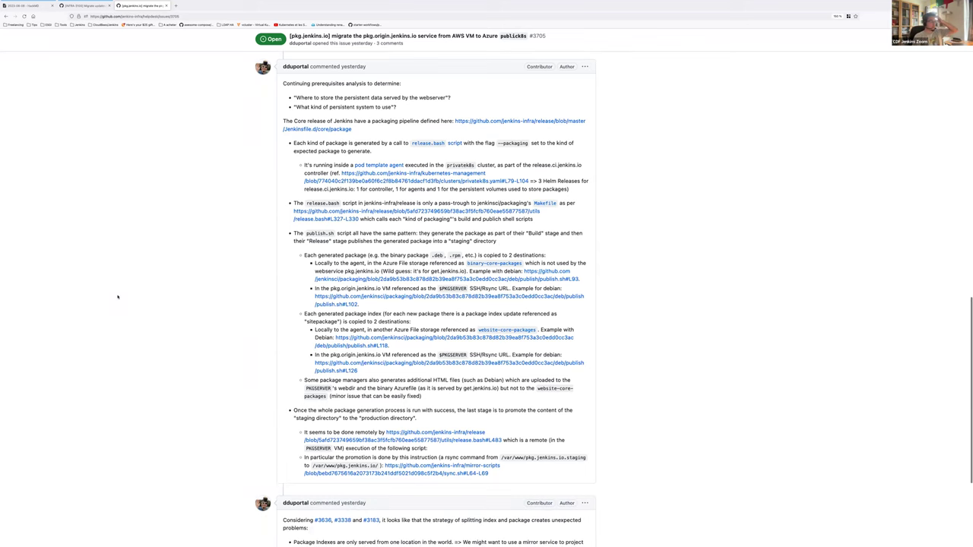
scroll(118, 297, "down", 2)
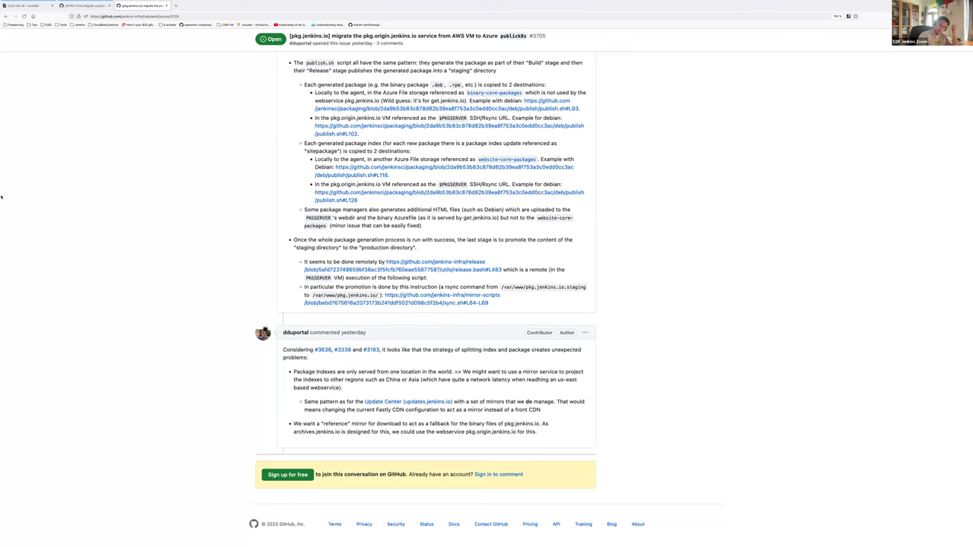
Step: Back in the HackMD note, add the sub-item "Use mirrorbits but only the apache "file" service at first" under issue #3705
left_click(23, 6)
scroll(378, 380, "down", 1)
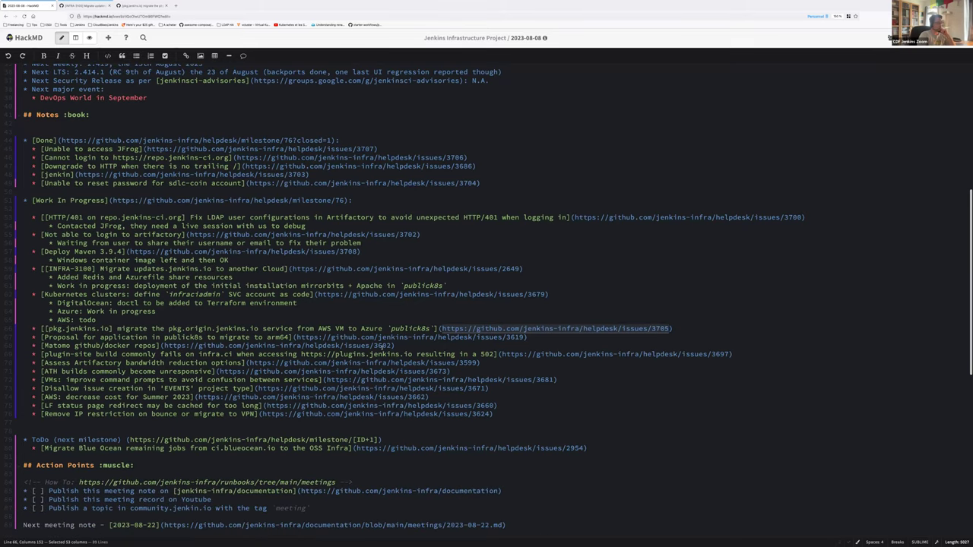
left_click(422, 337)
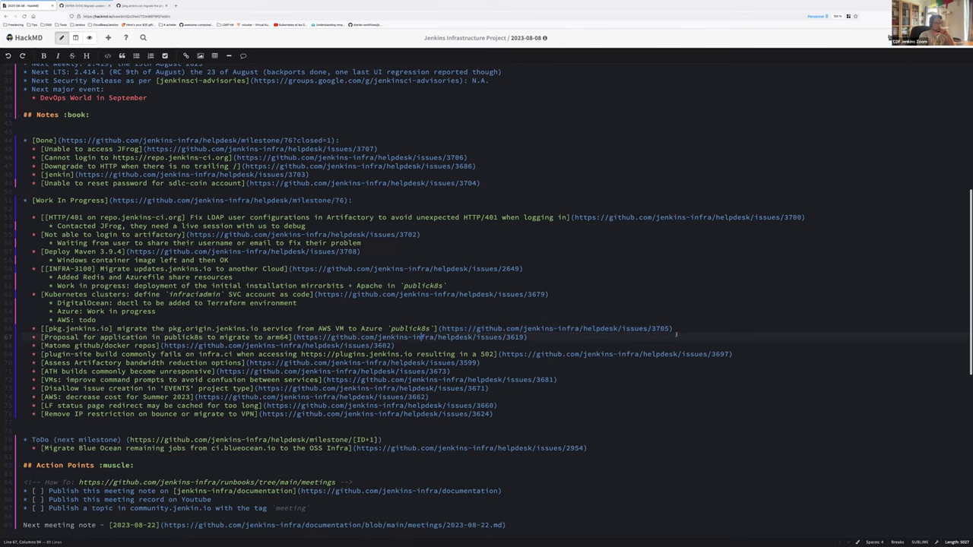
left_click(677, 333)
key("Return")
key("Tab")
type("Use mirrorbits but scale th")
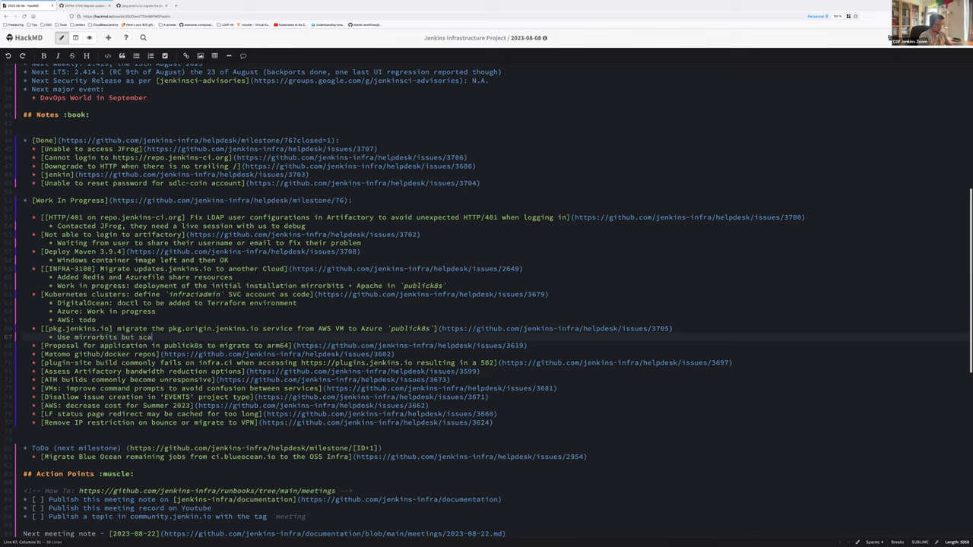
key("BackSpace")
key("BackSpace")
key("BackSpace")
key("BackSpace")
key("BackSpace")
key("BackSpace")
key("BackSpace")
key("BackSpace")
type("only the apache \"file\" service at first")
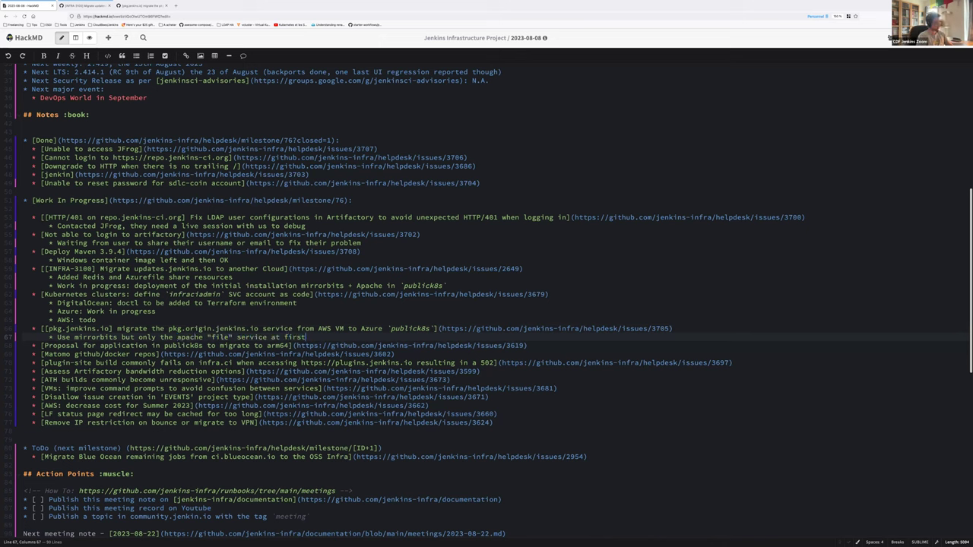
Step: Start an empty sub-item under the "Proposal for application in publick8s to migrate to arm64" issue
key("Down")
key("End")
key("Return")
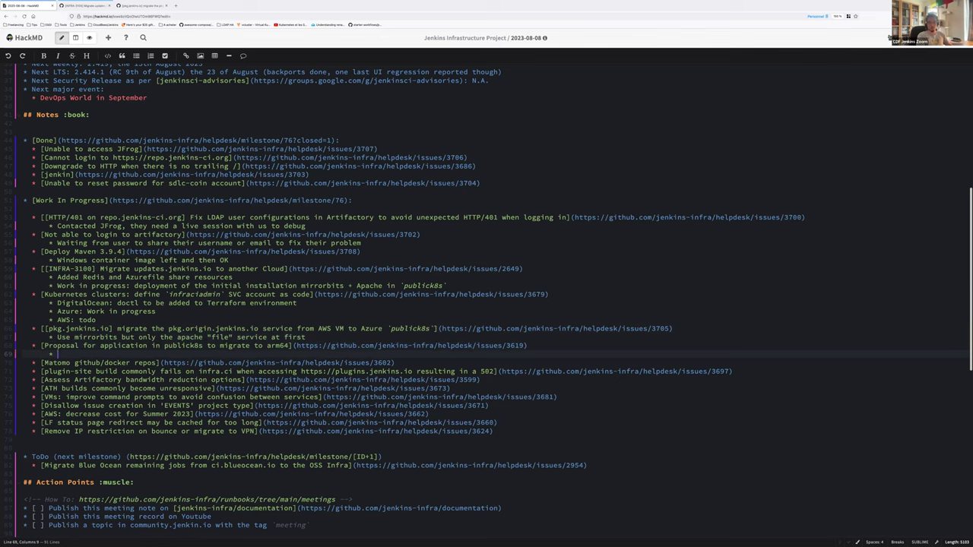
key("Up")
key("Up")
key("Up")
key("Home")
key("shift+End")
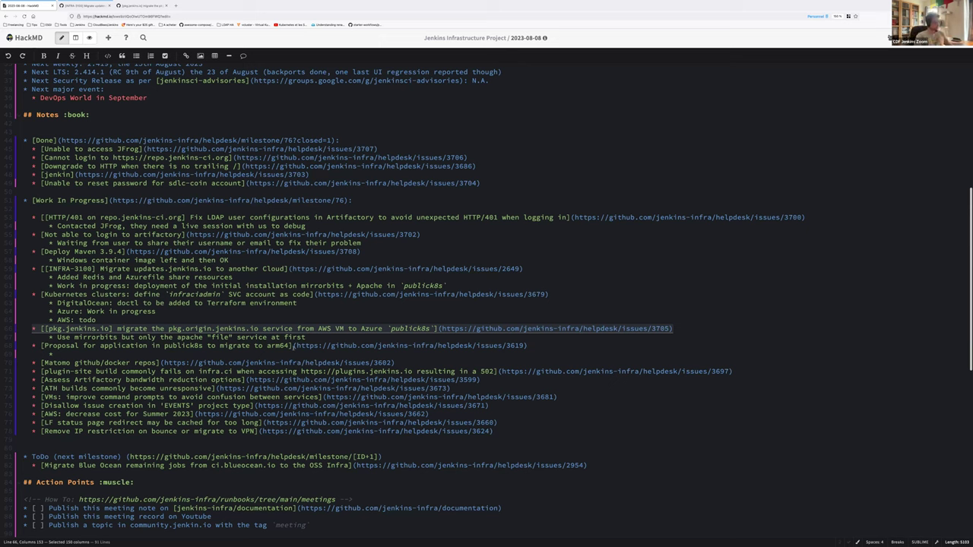
Step: Open the arm64 migration proposal issue #3619 from its URL in a new tab and close the two older issue tabs
left_click(294, 345)
left_click_drag(296, 346, 524, 346)
key("ctrl+c")
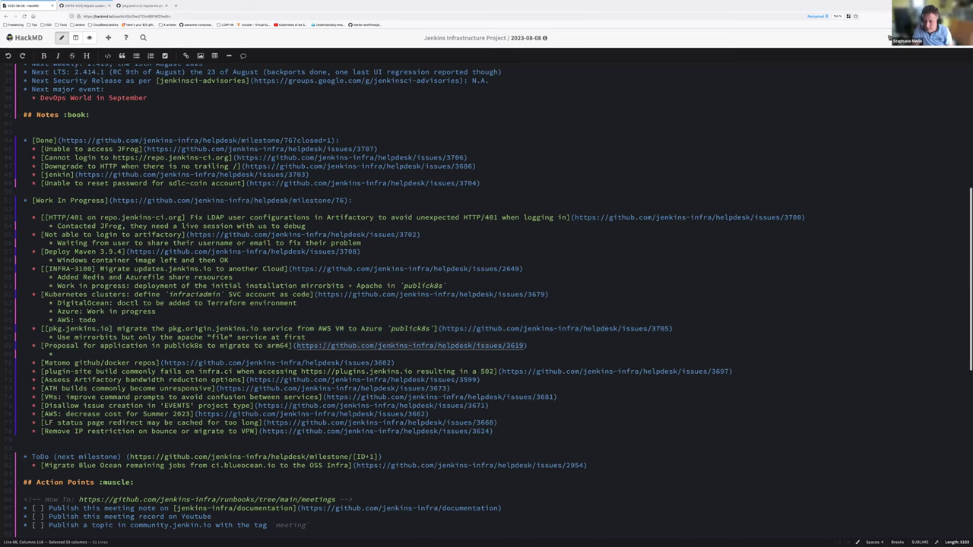
key("ctrl+t")
key("ctrl+v")
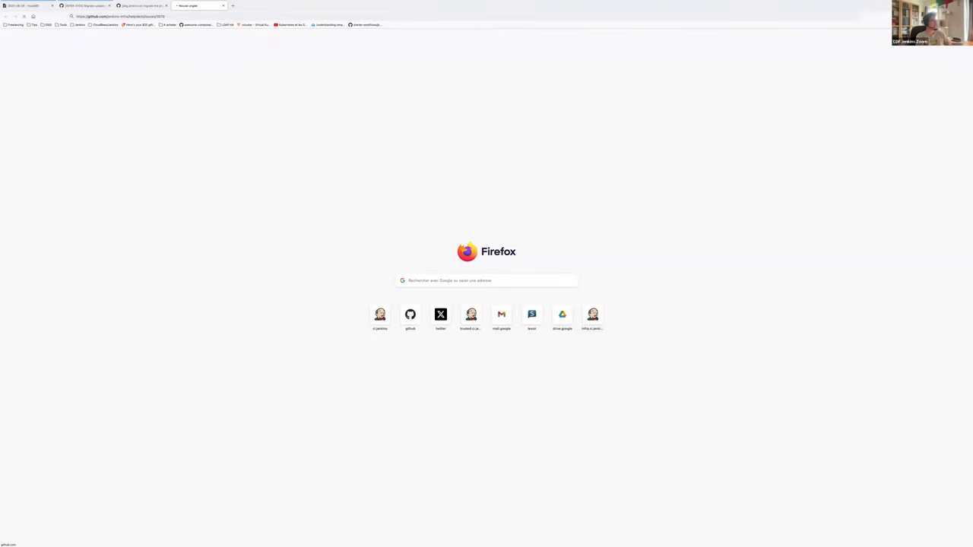
left_click(108, 6)
left_click(109, 6)
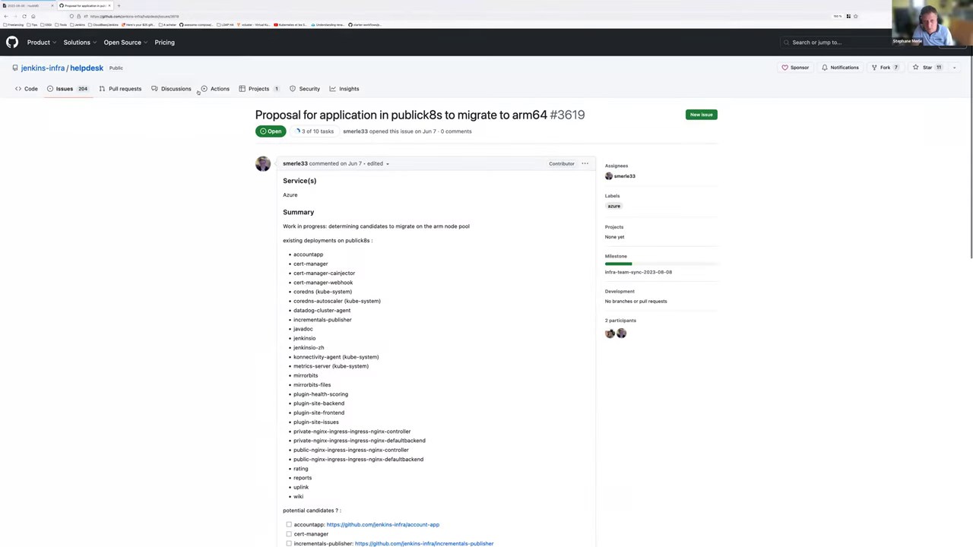
Step: Examine issue #3619's list of migration candidates and its timeline of linked pull requests, checking against the note
key("ctrl+shift+Tab")
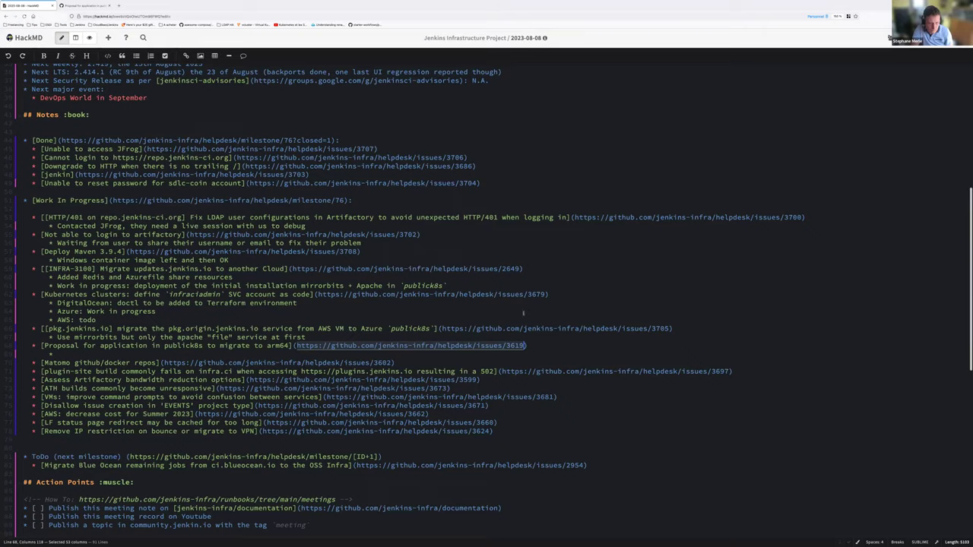
key("ctrl+Tab")
scroll(304, 236, "down", 5)
scroll(302, 247, "down", 5)
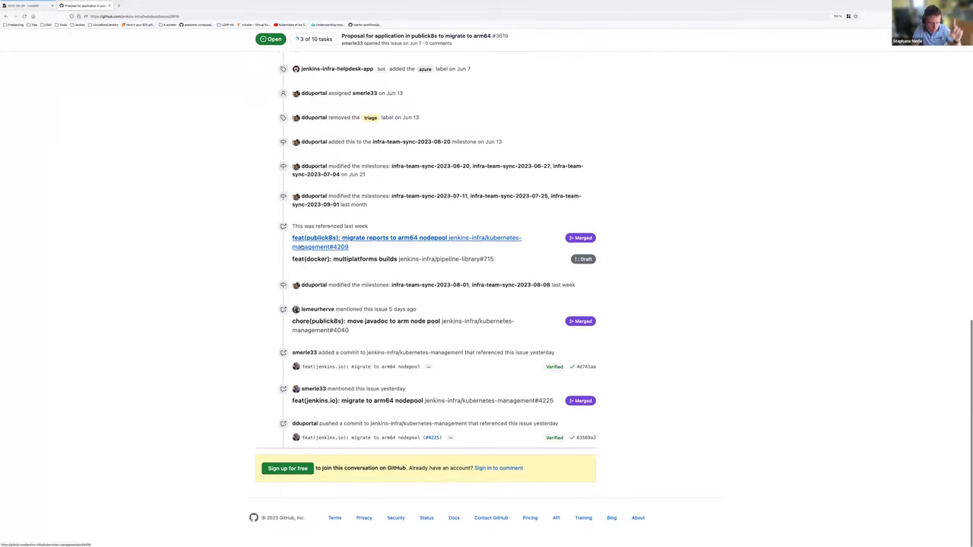
key("ctrl+shift+Tab")
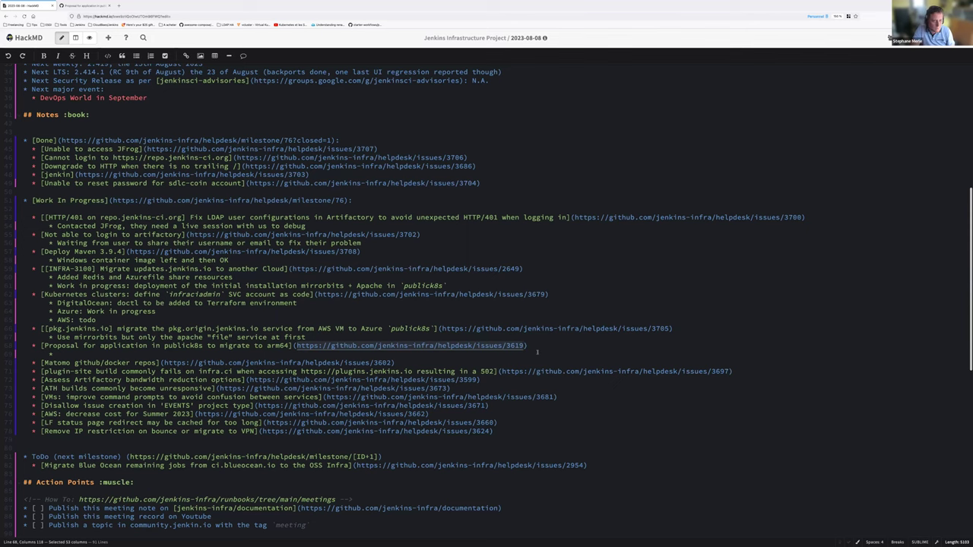
left_click(399, 354)
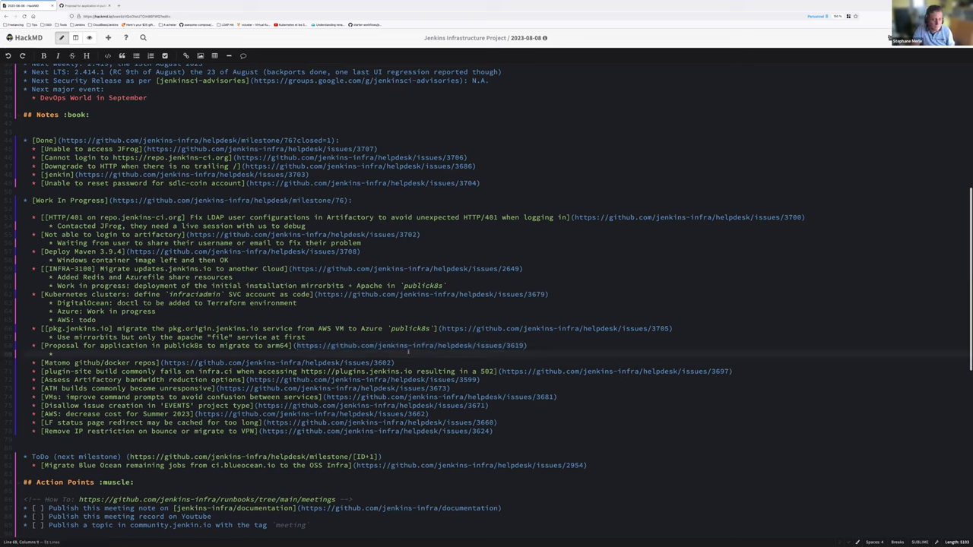
key("ctrl+Tab")
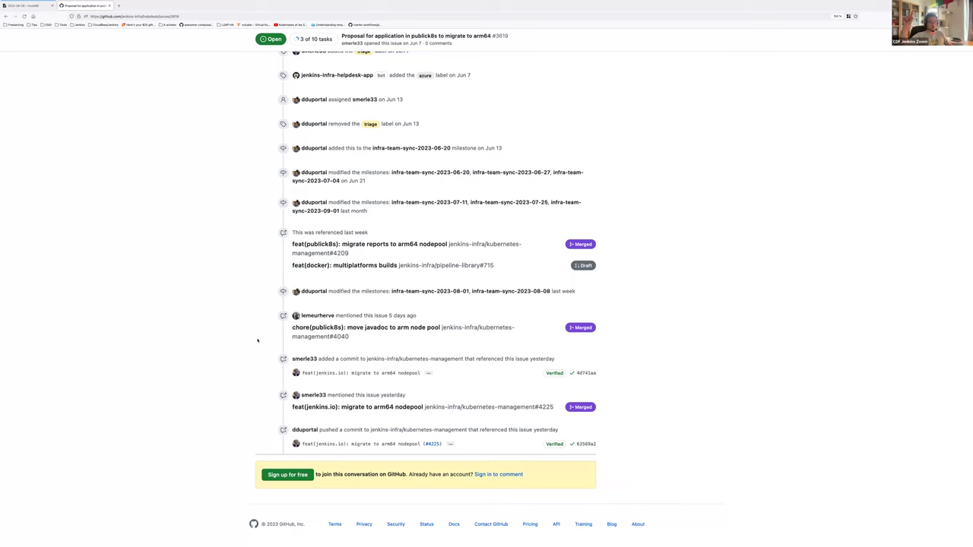
scroll(257, 341, "up", 5)
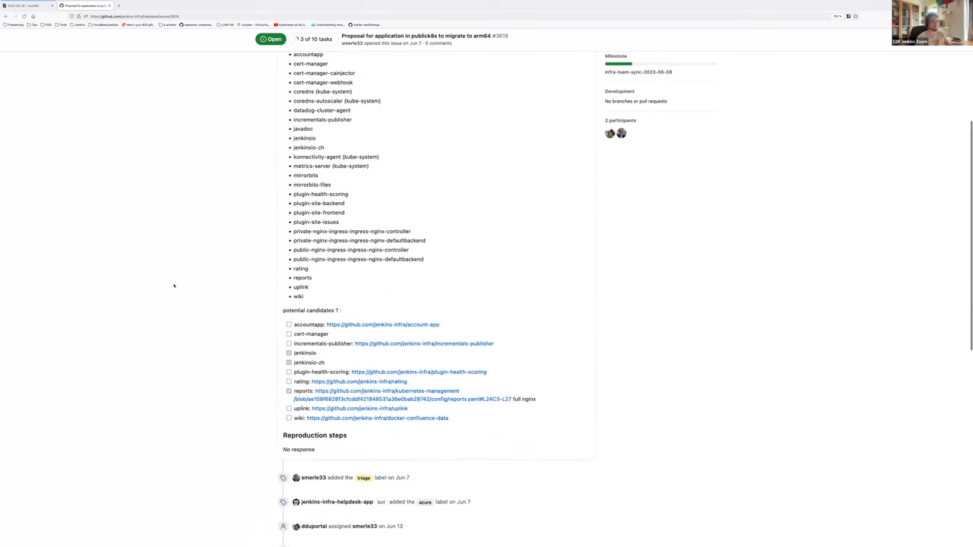
scroll(173, 286, "up", 1)
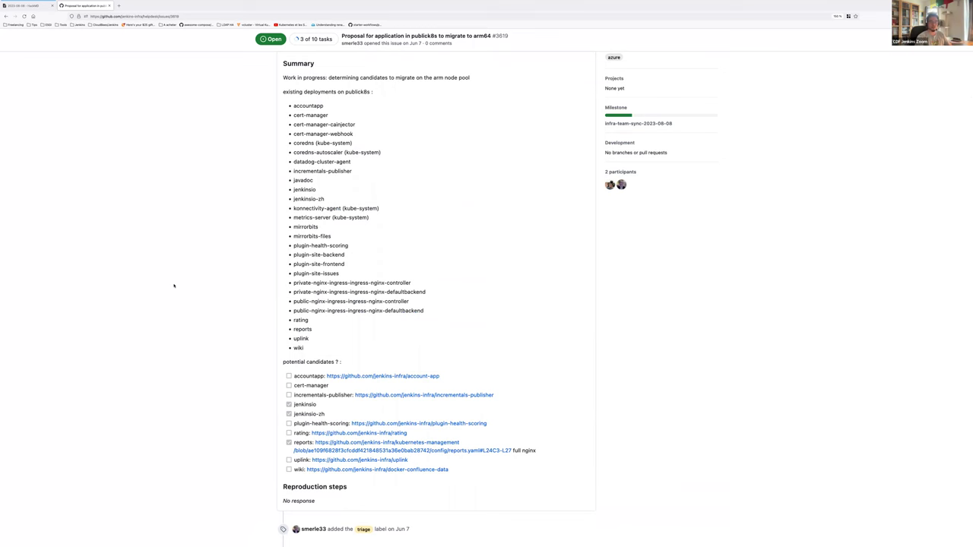
scroll(174, 286, "down", 5)
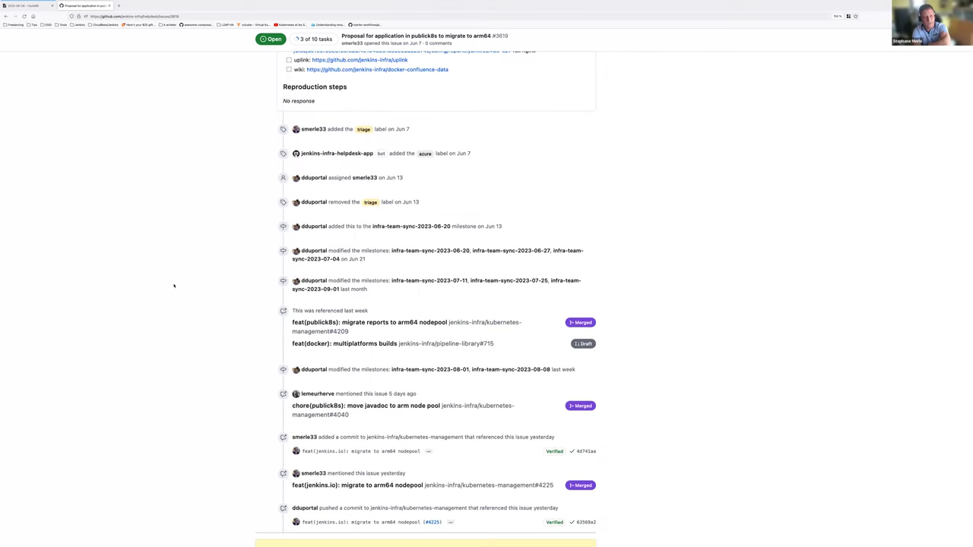
scroll(174, 286, "down", 1)
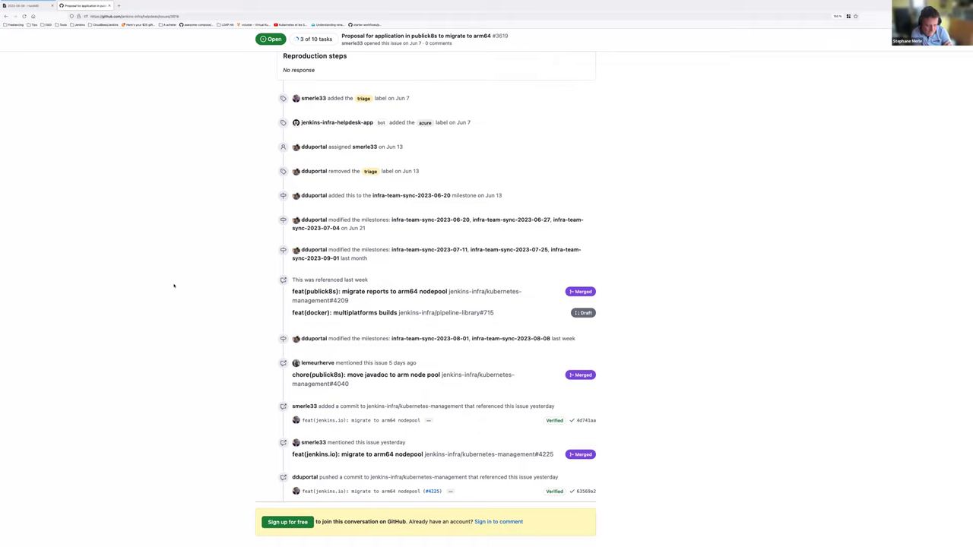
key("ctrl+shift+Tab")
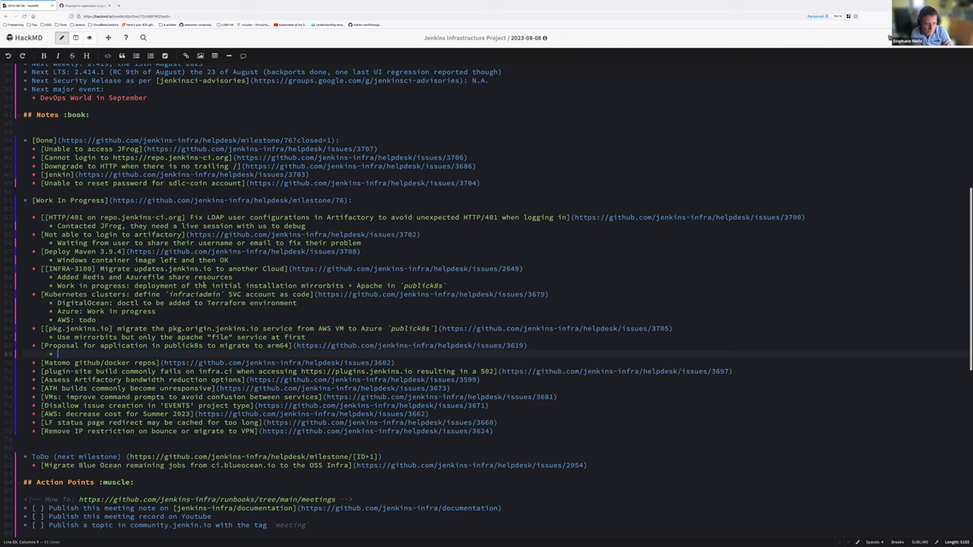
type("www.jenki")
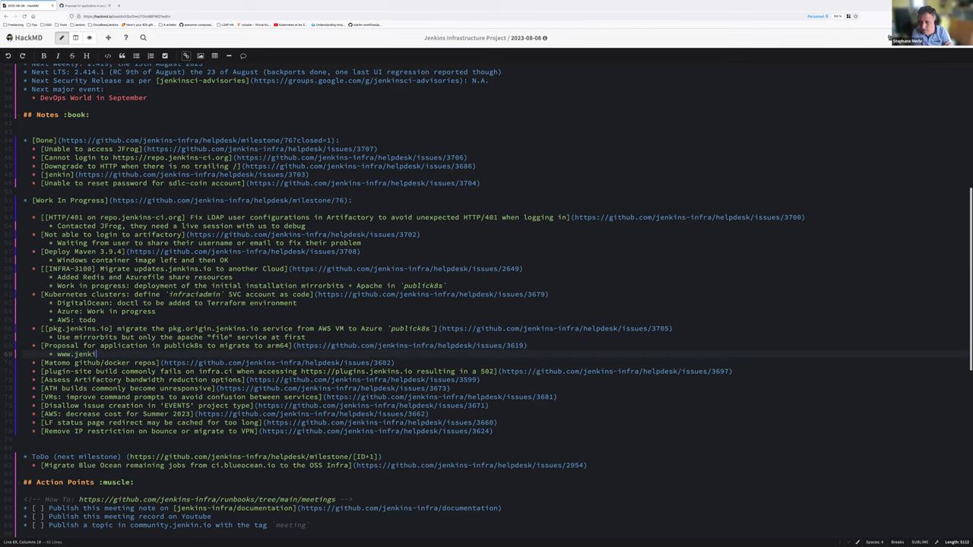
type("ns.io is now running in ARM64")
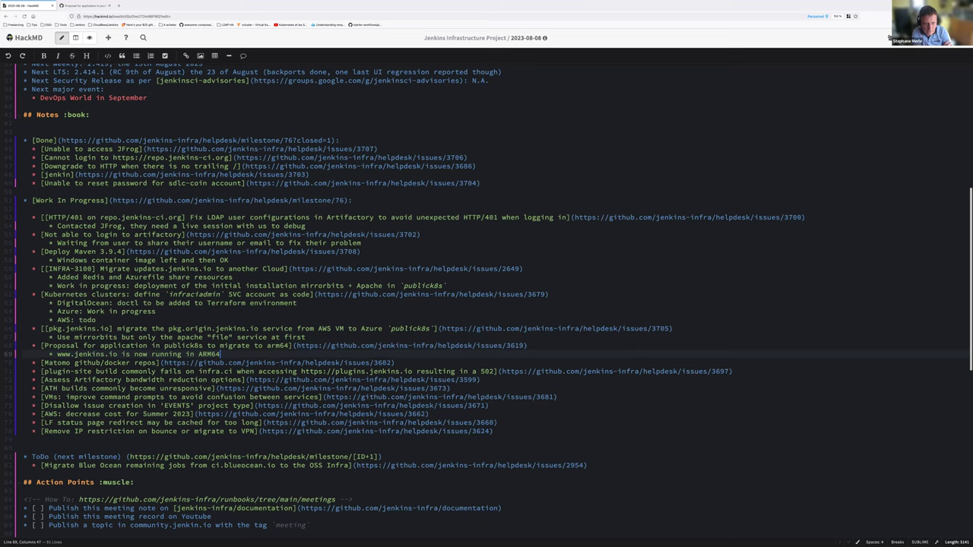
type(" machine (includi")
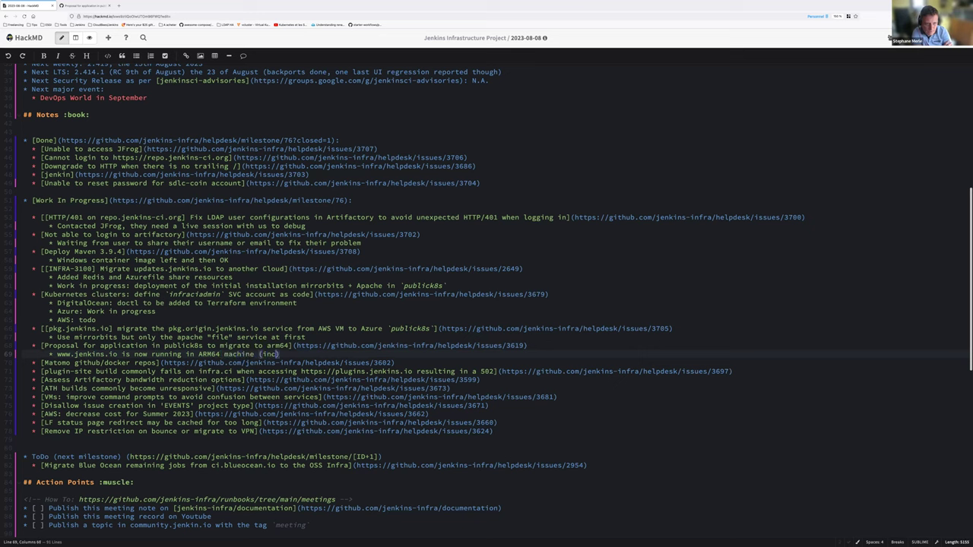
type("ng the")
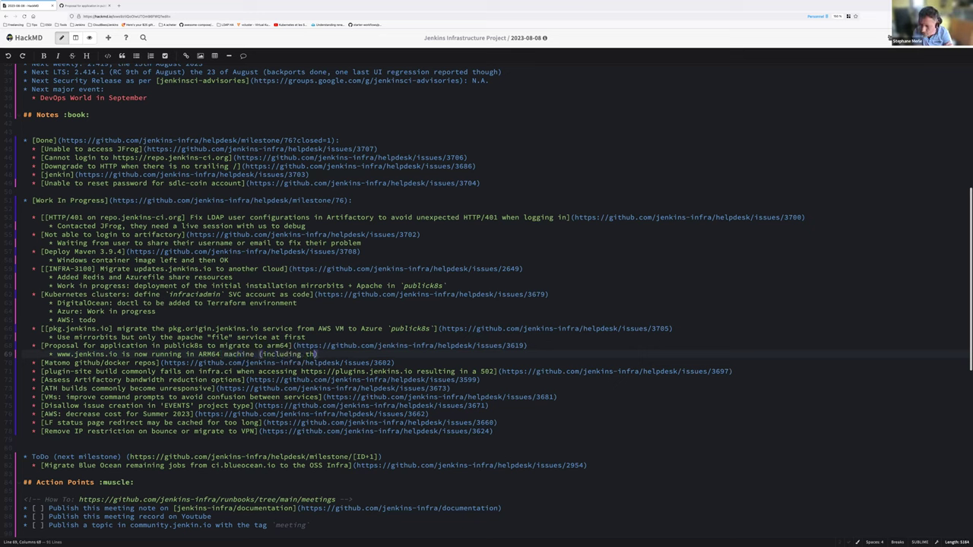
type(" ZH")
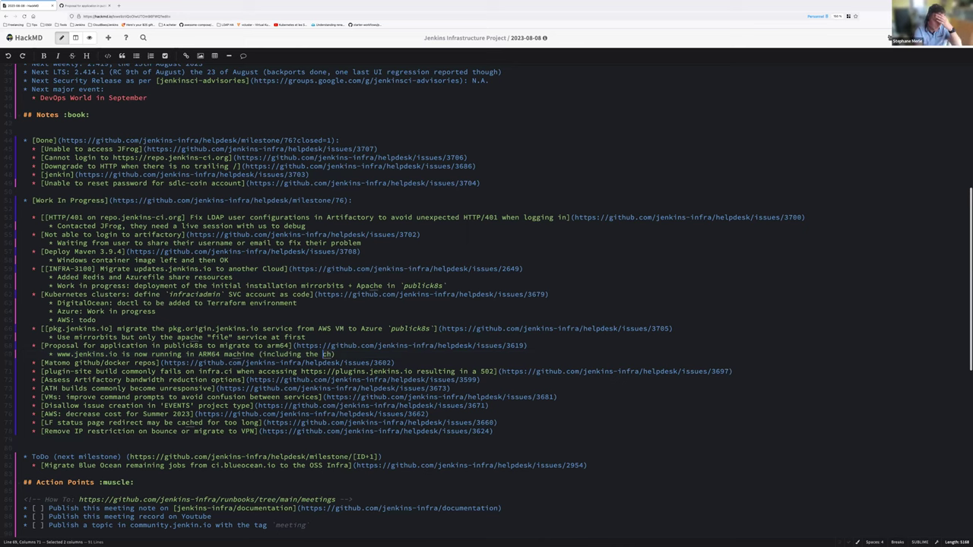
type(" service")
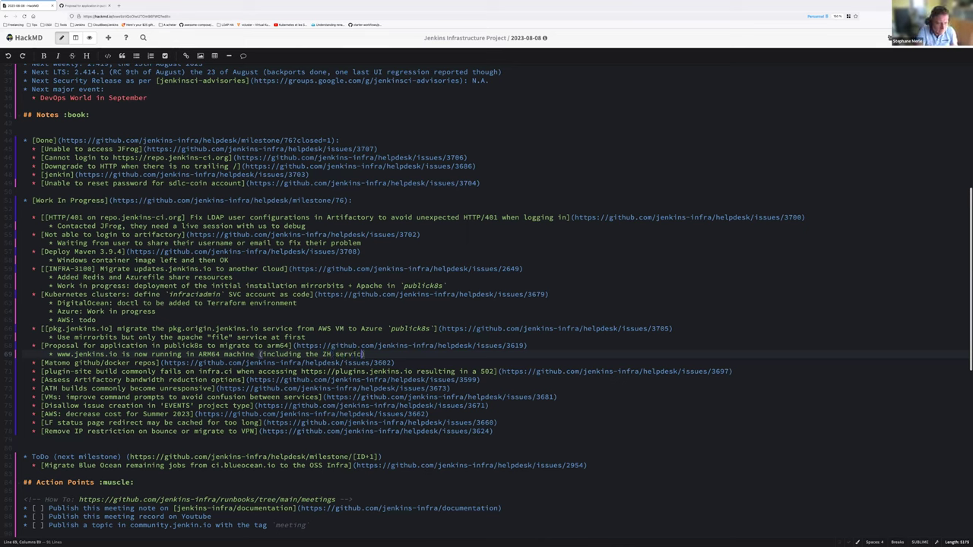
type(") \\o/")
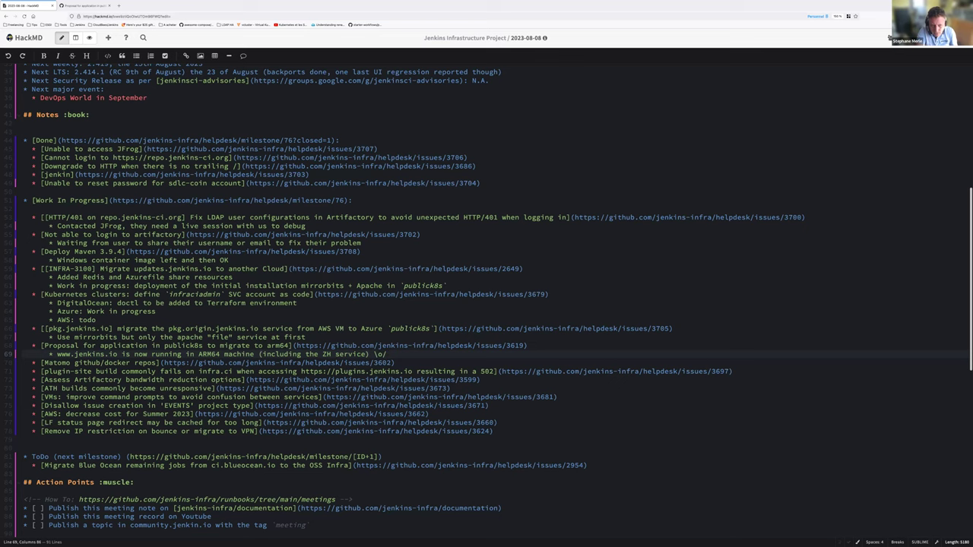
Step: Add the sub-item "Work in progress: building our own arm64 Docker images (for wiki as example)" under the arm64 migration issue
key("Return")
type("Work in progress")
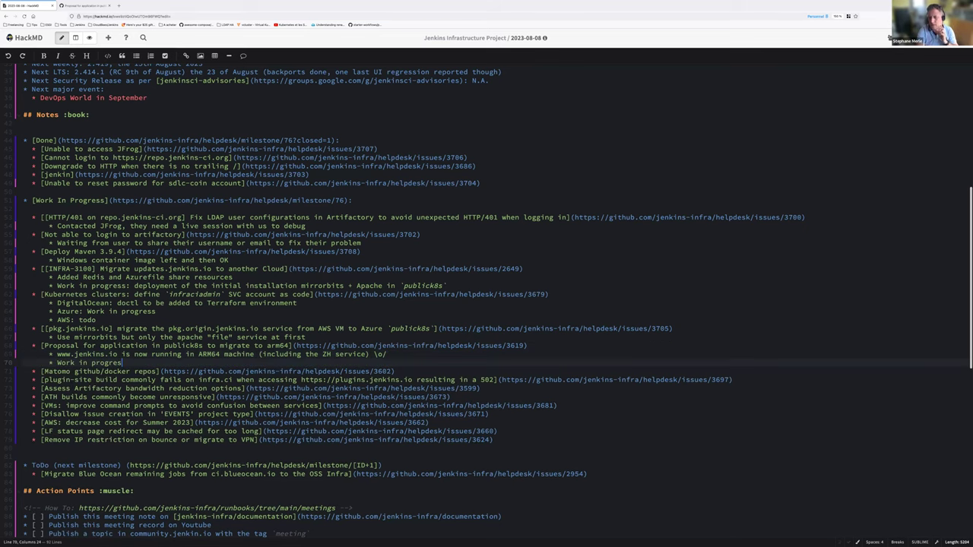
left_click(126, 355)
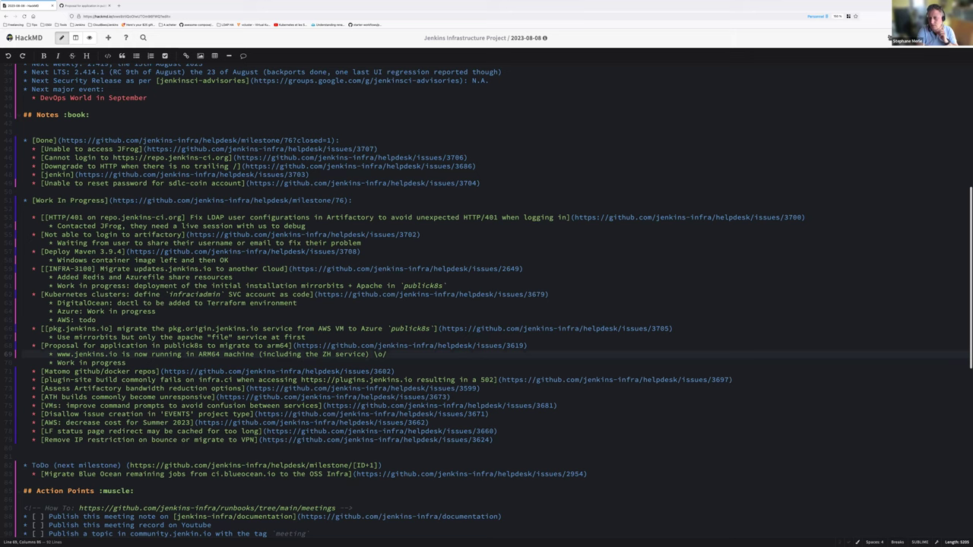
key("Down")
type(":")
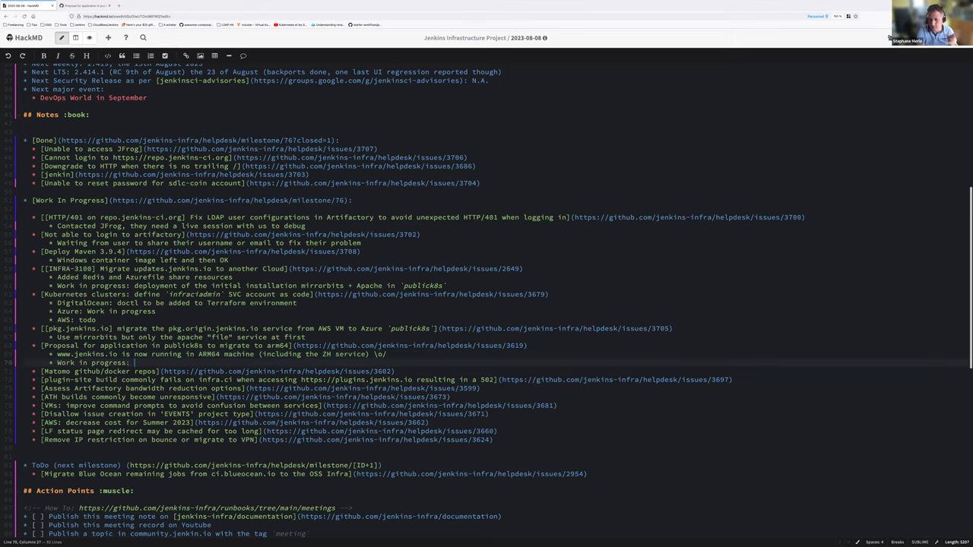
type(" b")
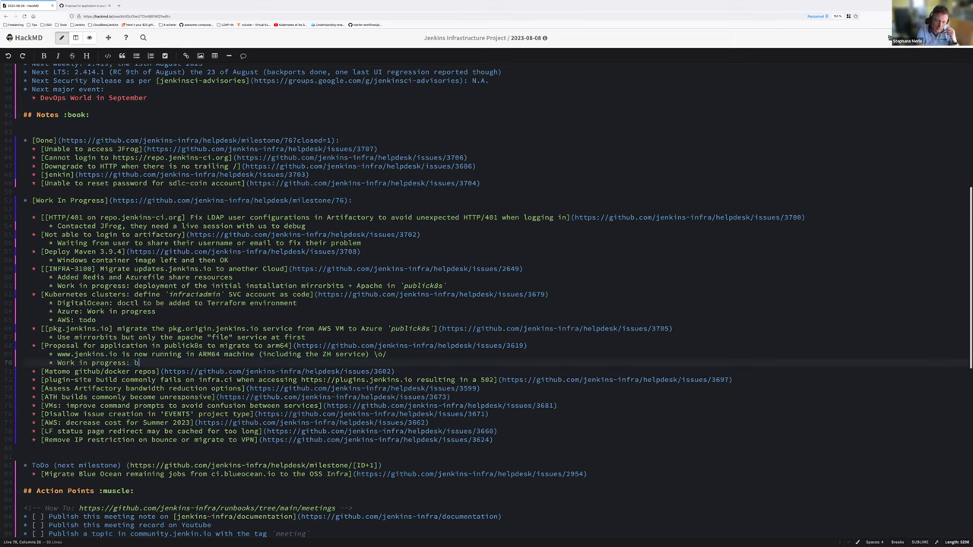
type("uilding our")
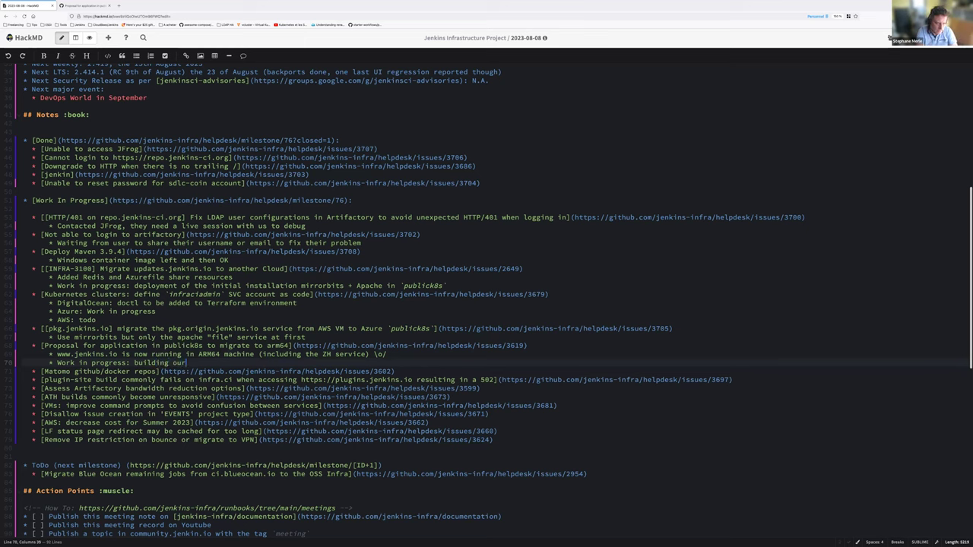
type(" own arm64 machines")
key("ctrl+shift+Left")
type("ima")
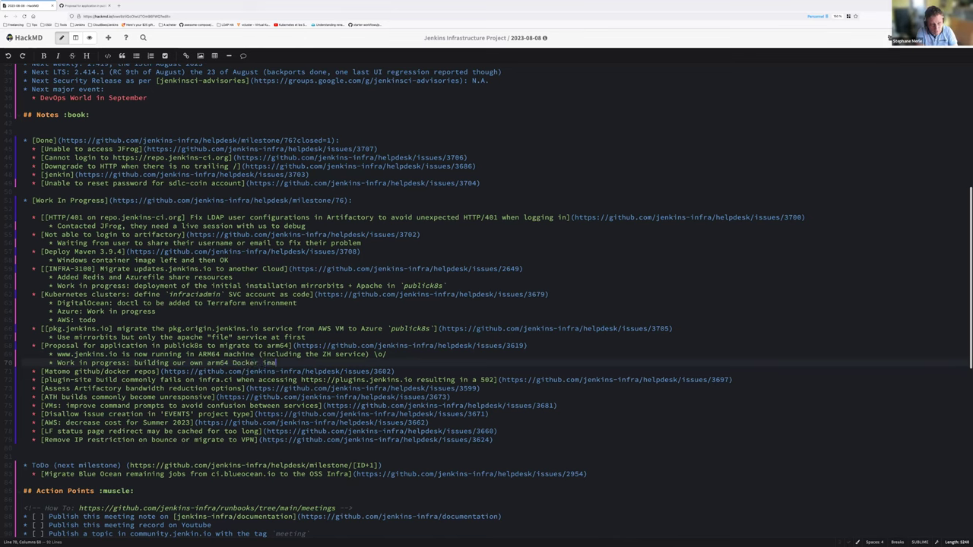
type("ges (for wiki)")
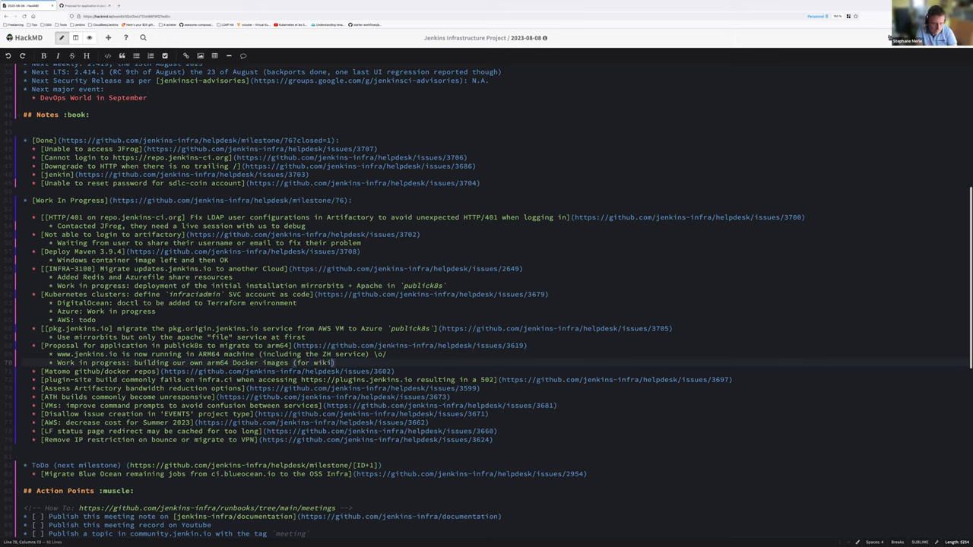
type(" as example")
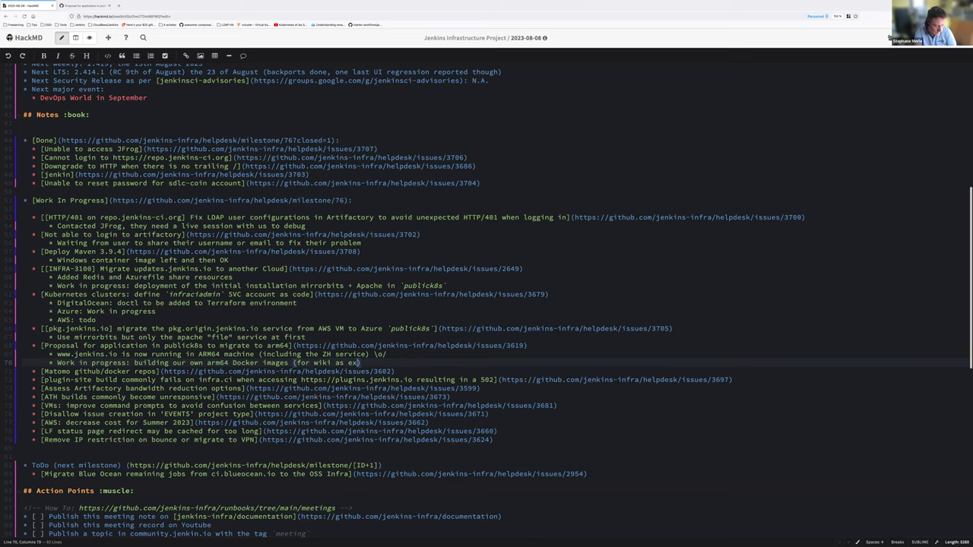
key("Up")
key("Return")
key("ctrl+z")
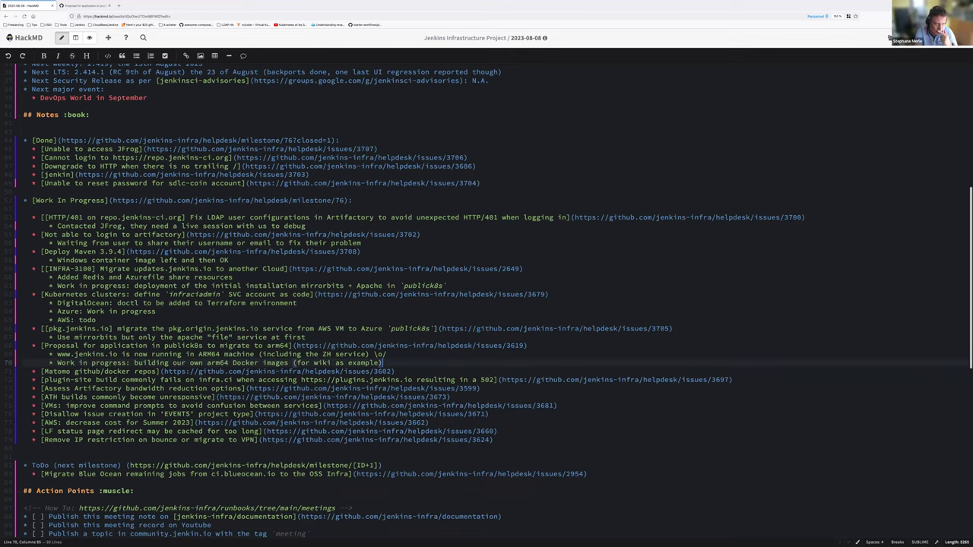
Step: Add the sub-item "Q: is there any plugins.jenkins.io service that could be migrated as for today?" under the arm64 migration issue
key("Return")
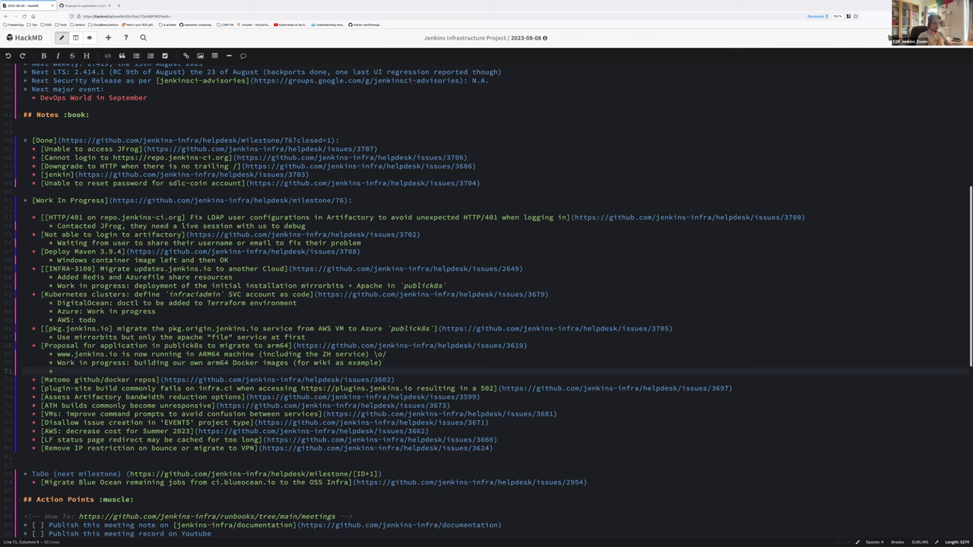
type("Q: i")
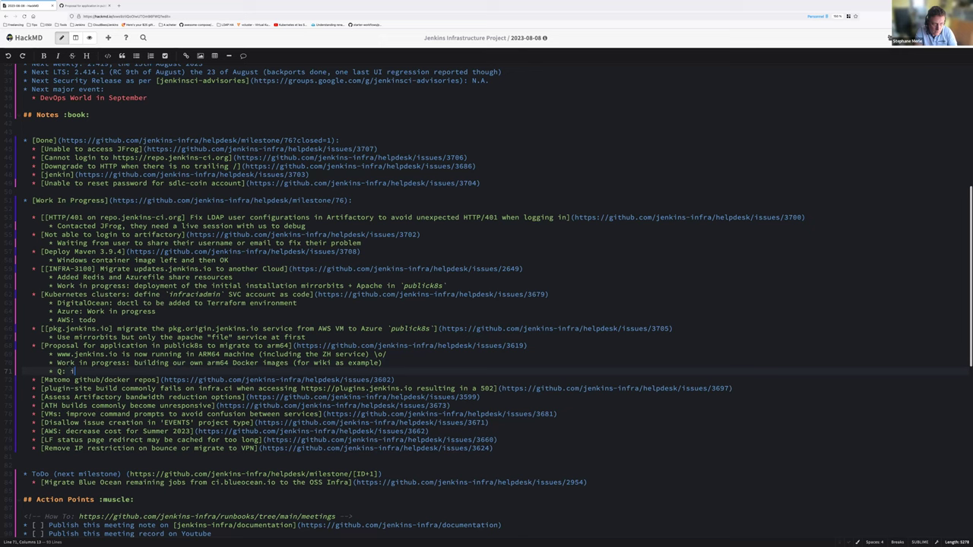
type("s there any")
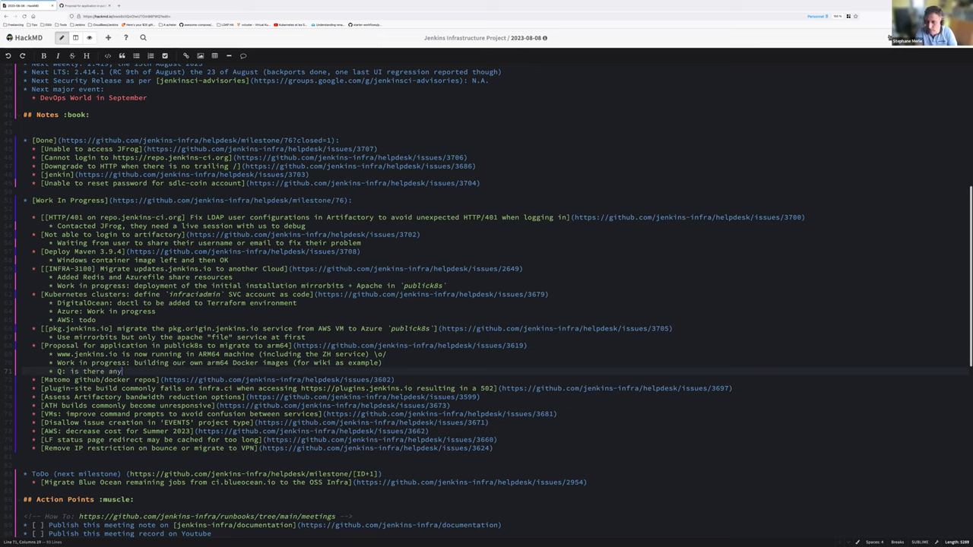
type(" plugins.jenkins.io ")
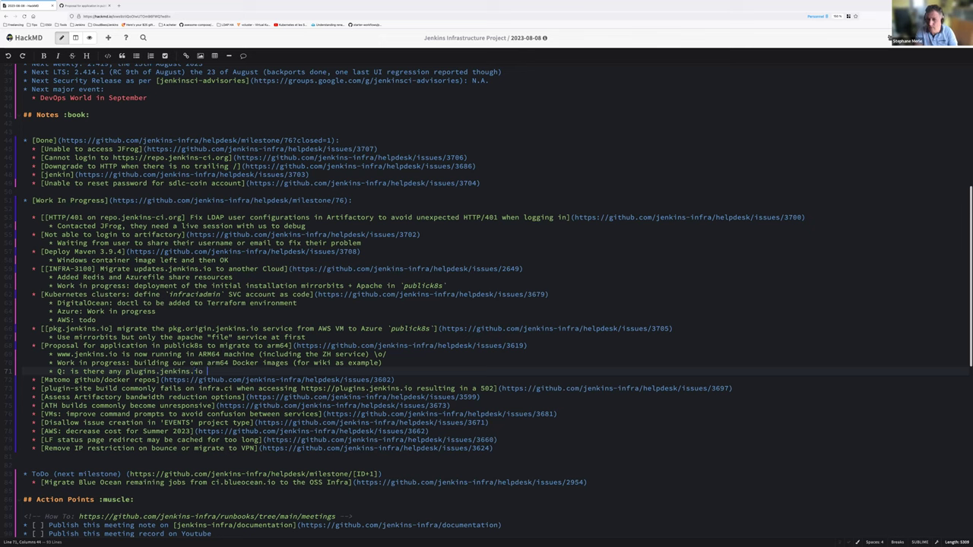
type("nservice")
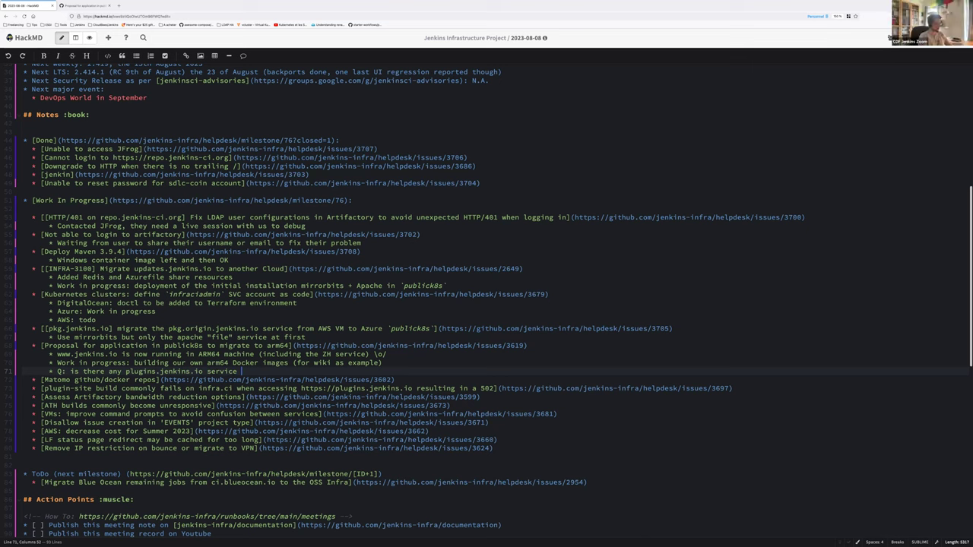
type("that could be migrated a")
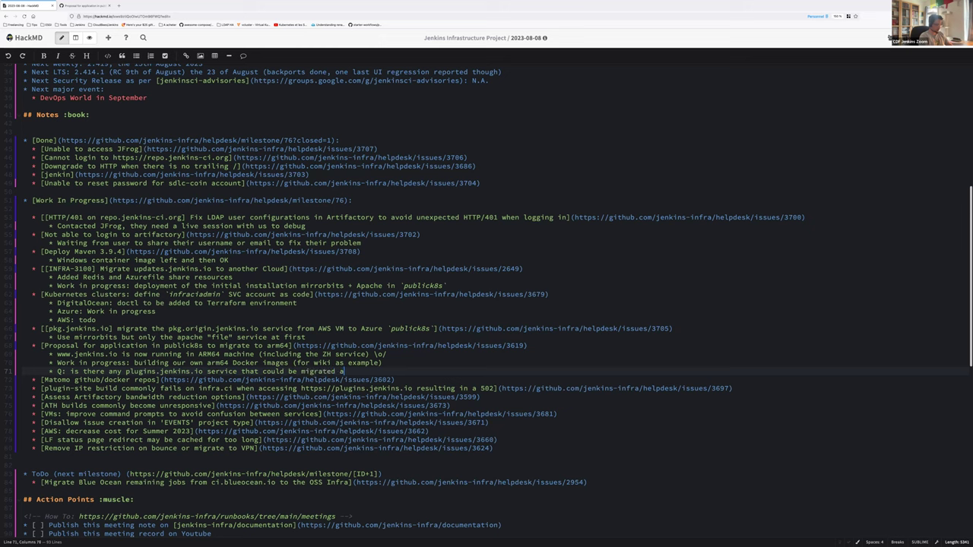
type("s for today?")
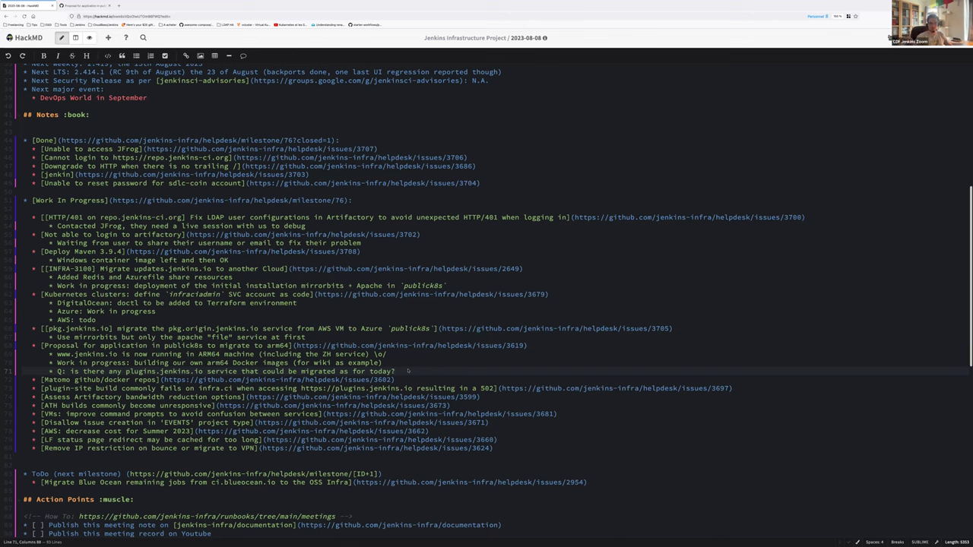
Step: Add the sub-item "Putting on hold until JDK 21 deployment is done" as the last entry under the arm64 migration issue
key("Return")
type("P")
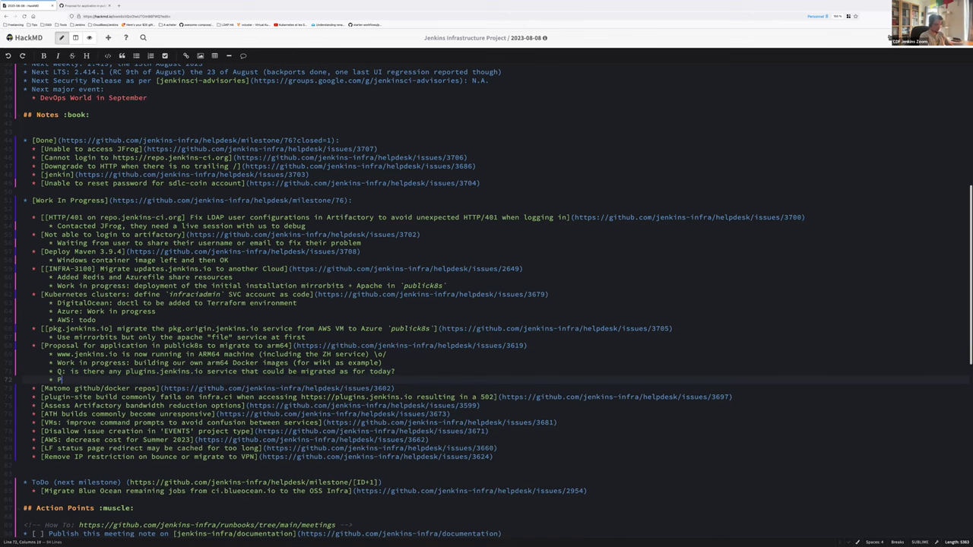
type("utting on hold until JDK 21 deployment is")
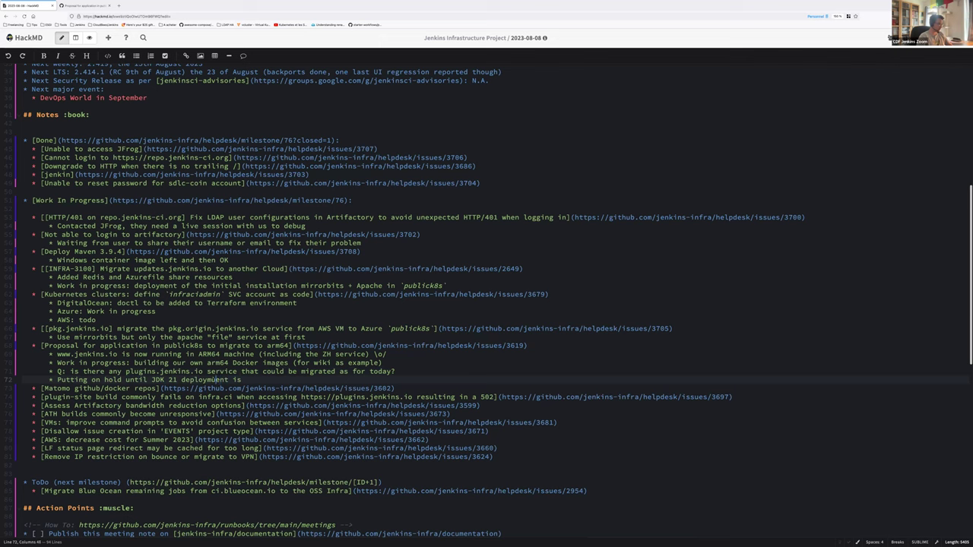
type(" done")
left_click(259, 387)
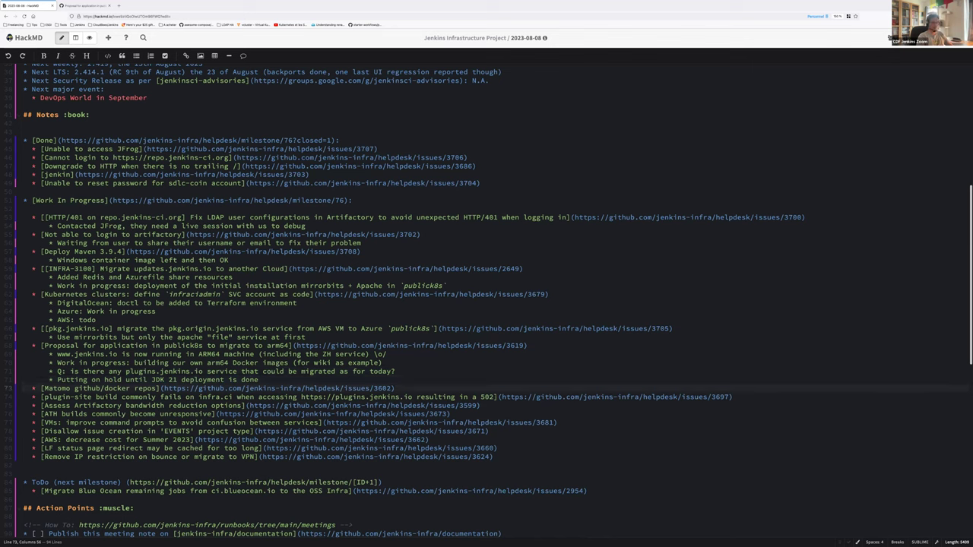
Step: Select the issue URL inside the parentheses of the "Matomo github/docker repos" line
left_click(33, 387)
key("Right")
key("Right")
key("Right")
key("Right")
key("Right")
key("Right")
key("Right")
key("Right")
key("Right")
key("Right")
key("Right")
key("Right")
key("Right")
key("Right")
key("Right")
key("Right")
key("shift+End")
key("shift+Left")
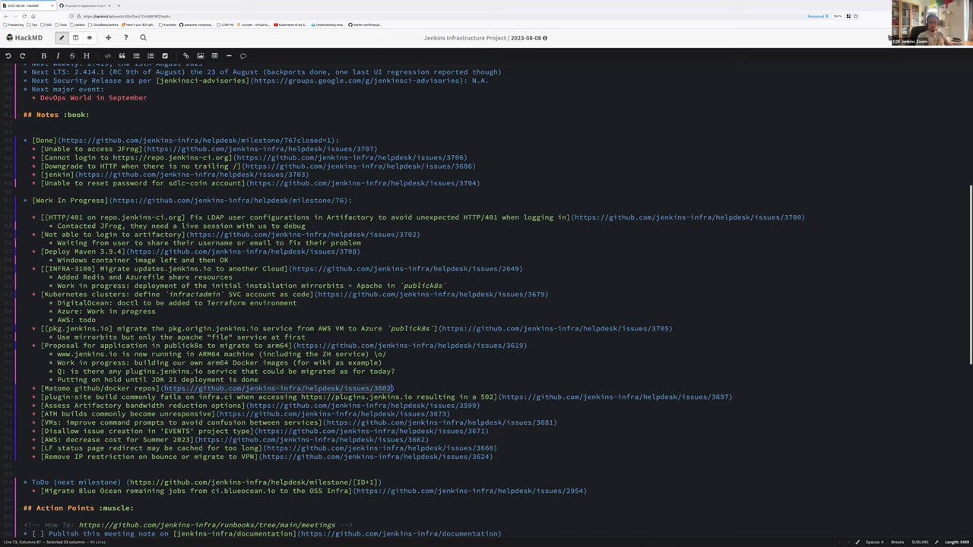
Step: Add a sub-item under the Matomo github/docker repos issue with the assignee's first name followed by ": MySQL flexible instance to create"
key("End")
key("Return")
key("Tab")
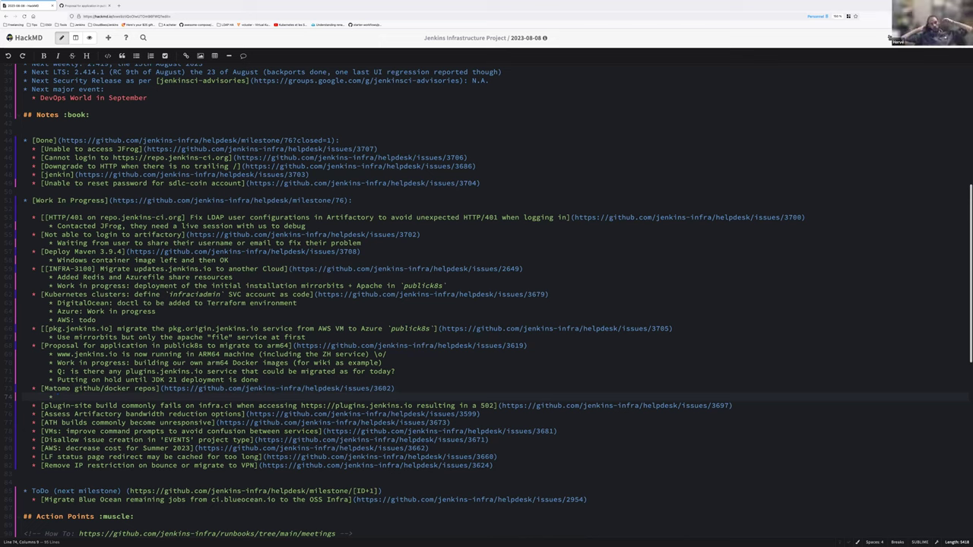
type("Hervé: M")
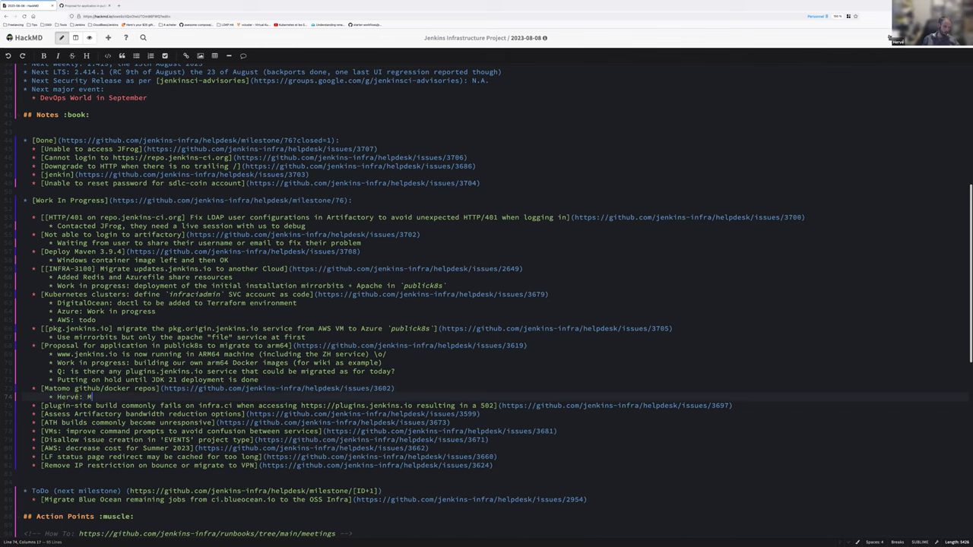
type("ySQL")
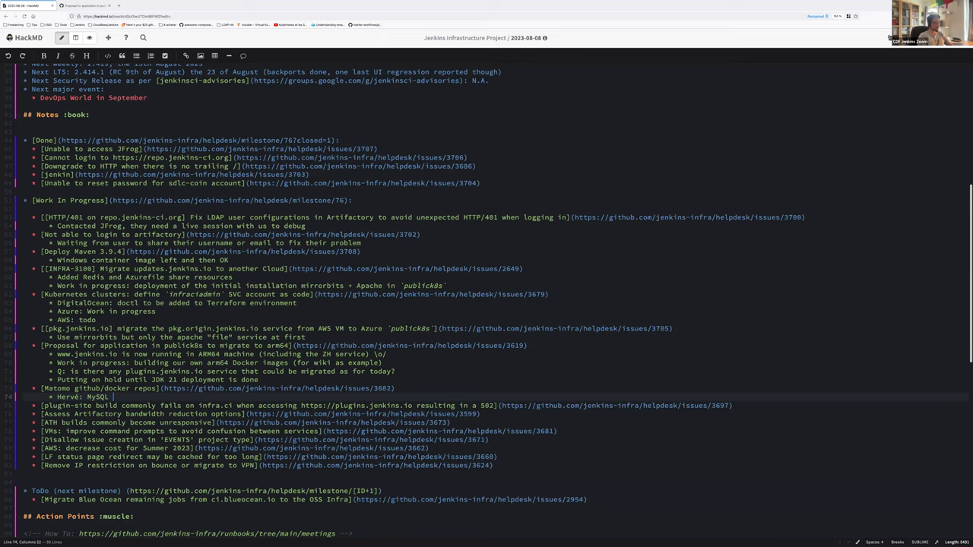
type("flexible instance to cra")
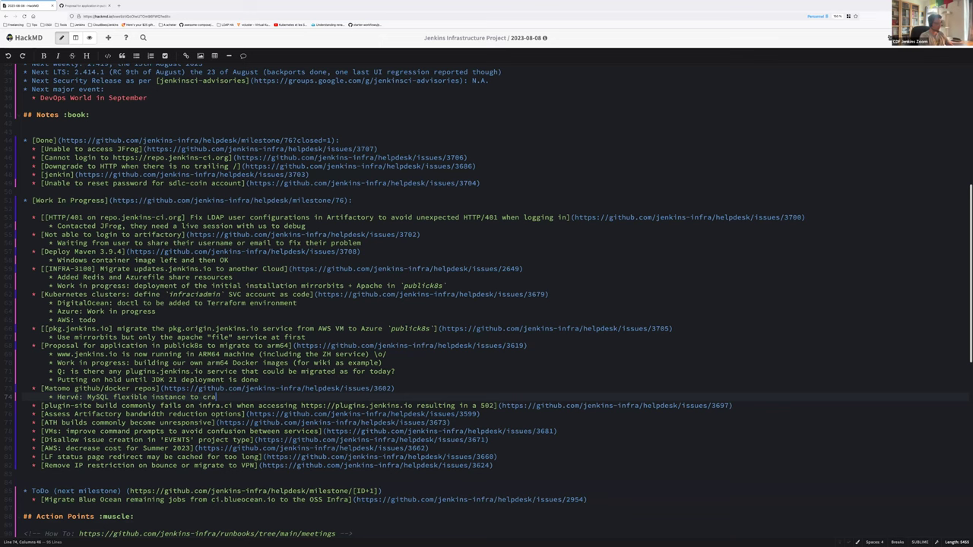
type("ete")
Step: Add a second sub-item under the Matomo issue with another assignee's first name followed by ": Docker image and helm chart"
key("Return")
type("Damien")
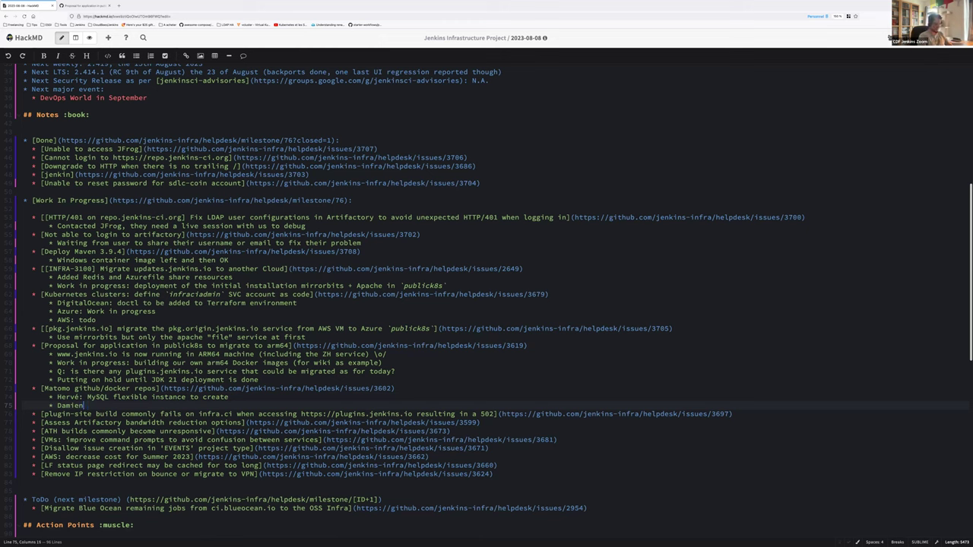
type(": Docker ima")
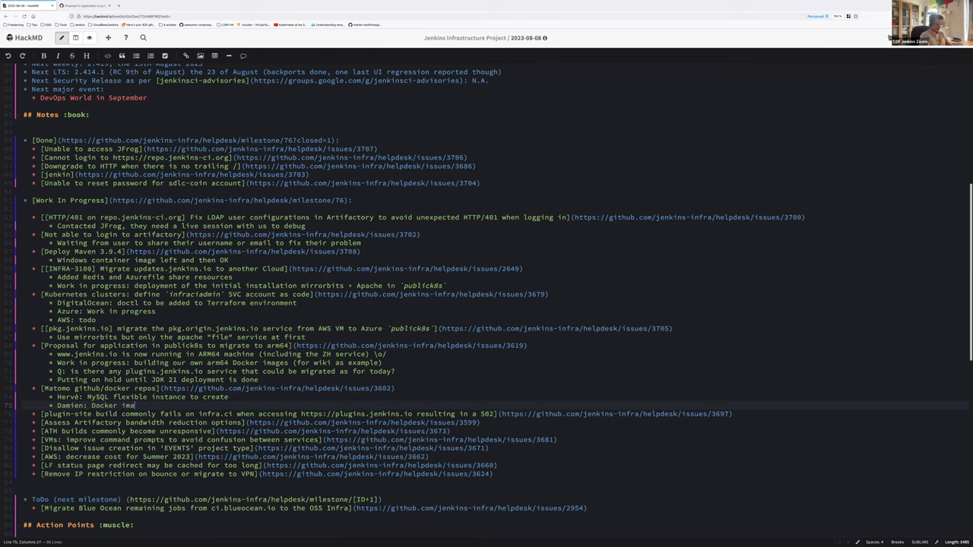
type("ge and helm chart")
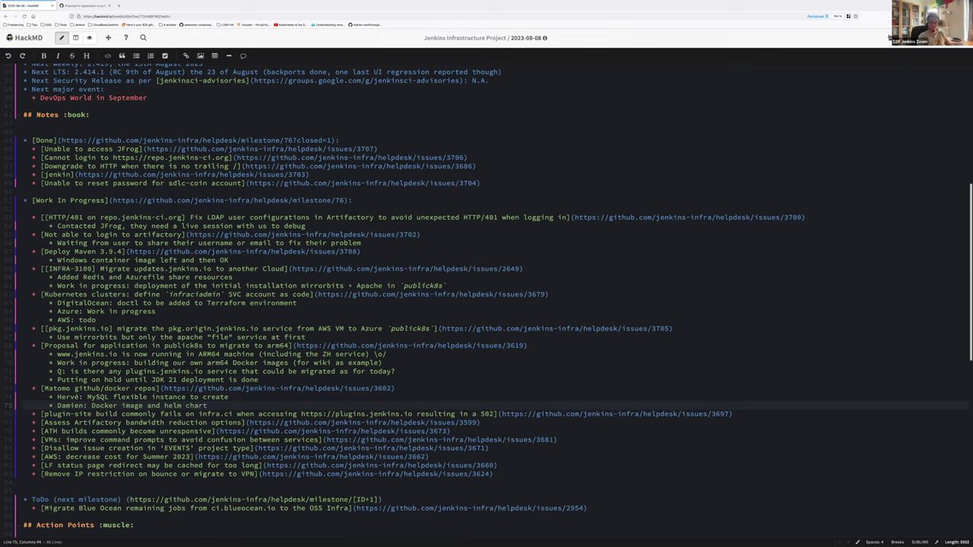
key("Down")
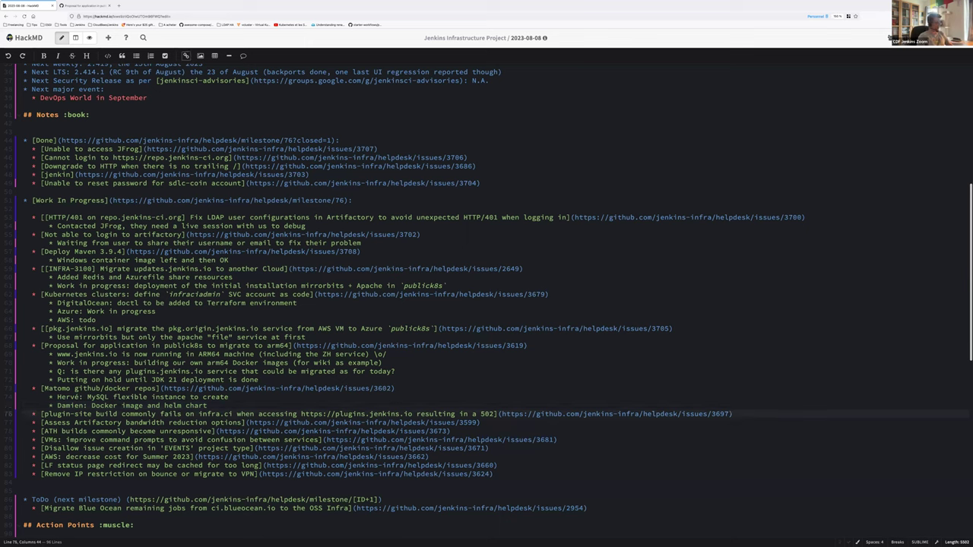
left_click(500, 415)
key("Right")
key("Return")
key("Tab")
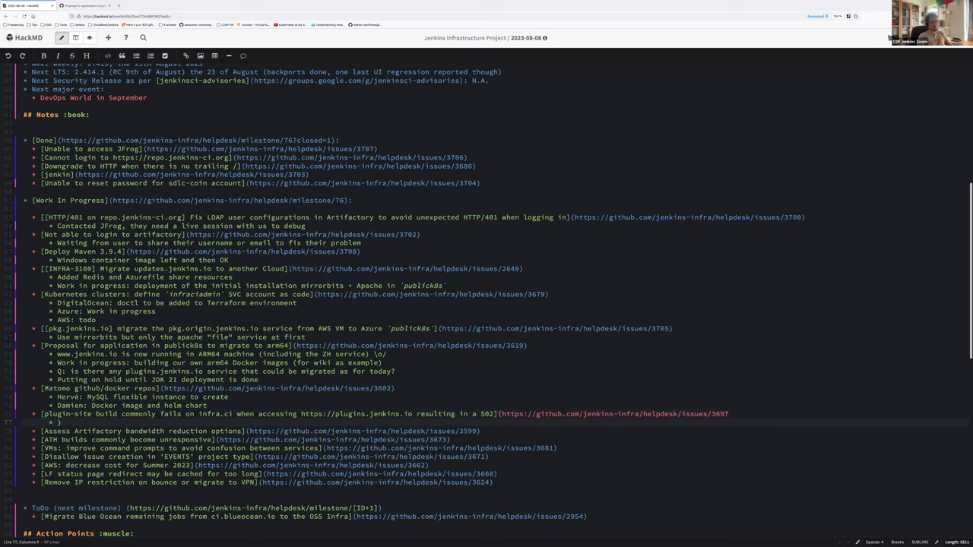
key("ctrl+z")
key("ctrl+z")
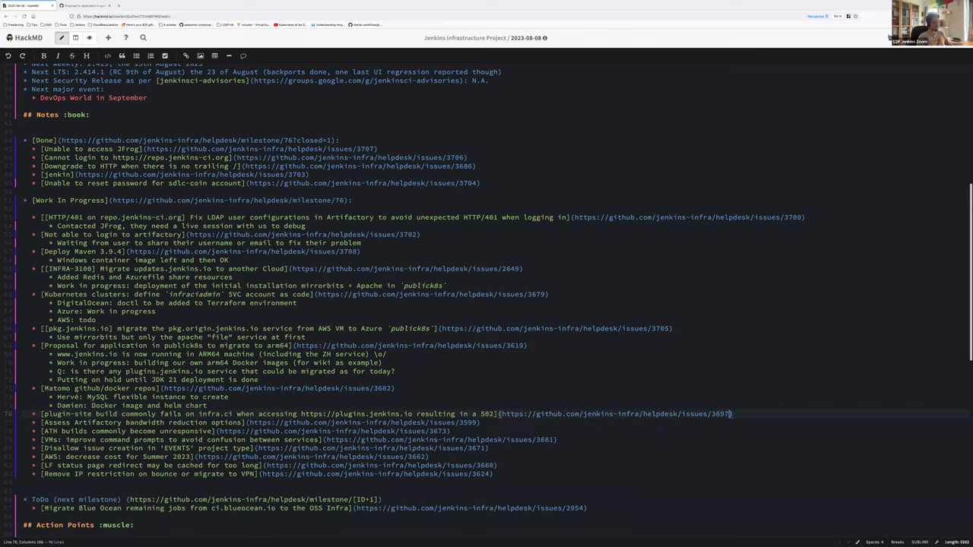
Step: Add the sub-item "Checked in Fastly: every 3 hours this error appears. Gotta check if it is Fastly serving this error" under the plugin-site 502 issue
key("Return")
key("Tab")
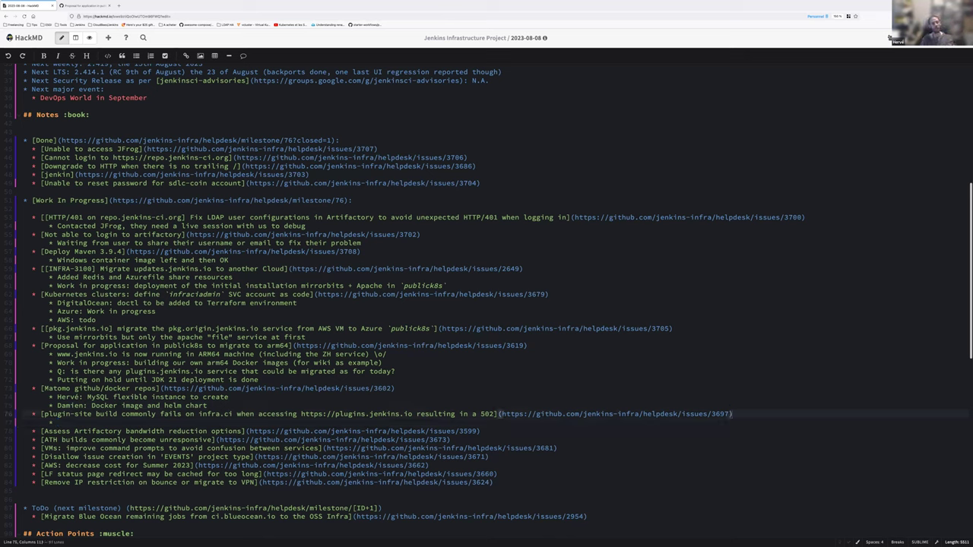
type("Checked in Fastly")
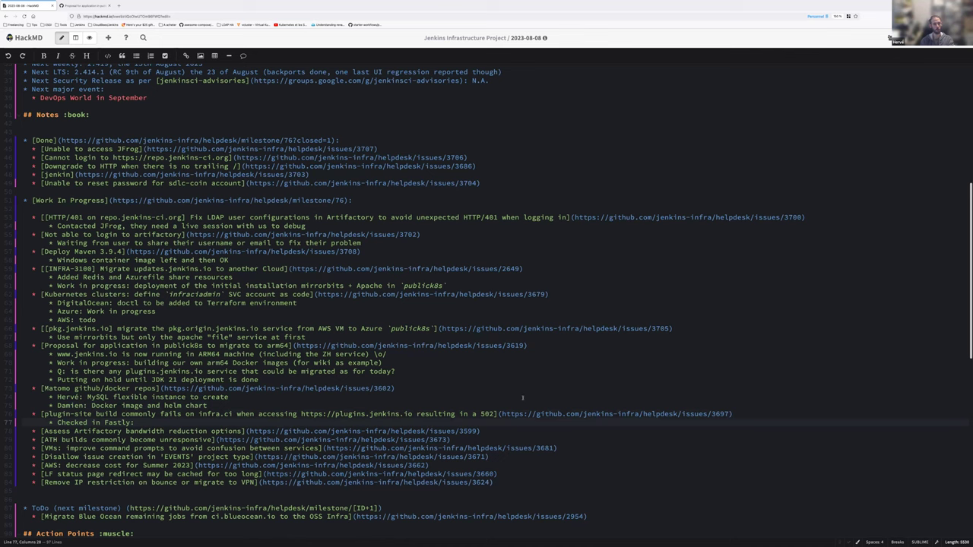
type(": every 3 hours this error appears")
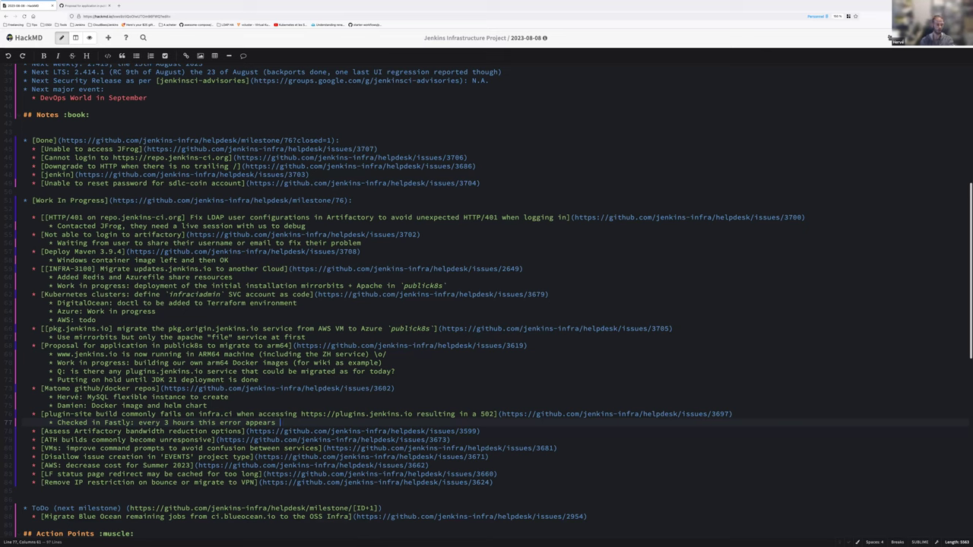
type("(")
key("BackSpace")
key("BackSpace")
type(". Gotta check if it is Fastly serving this error")
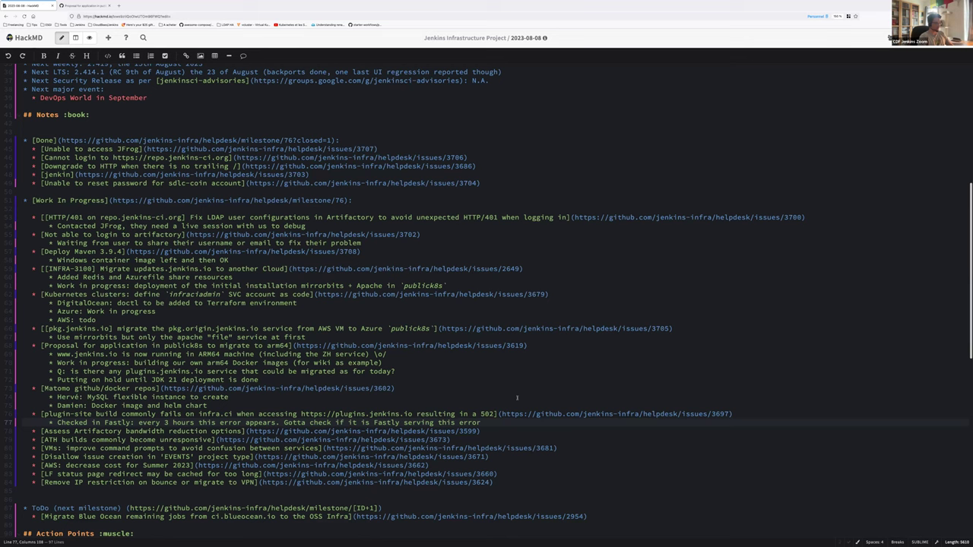
Step: Add a second sub-item "Continue to diagnose" under the plugin-site 502 issue
key("Return")
type("Co")
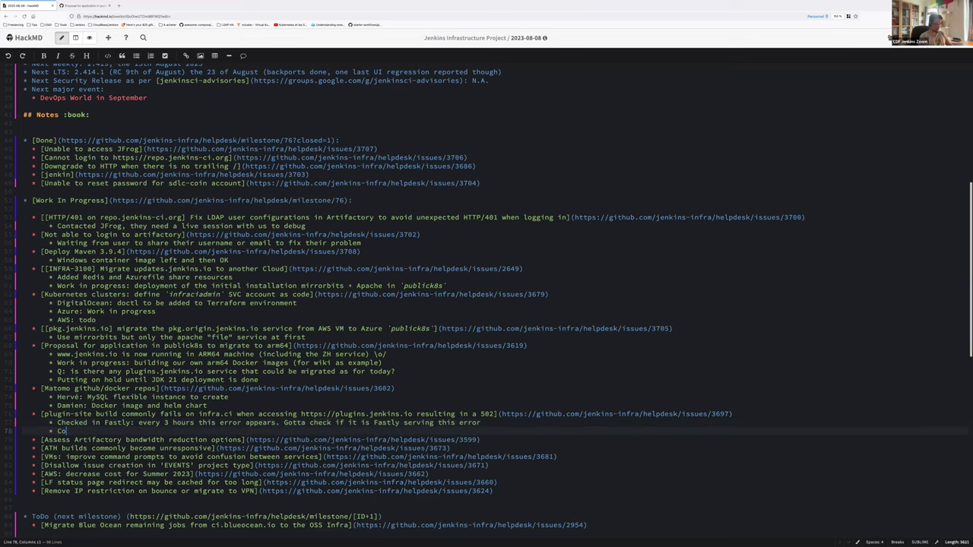
type(" ntinue to diagnose")
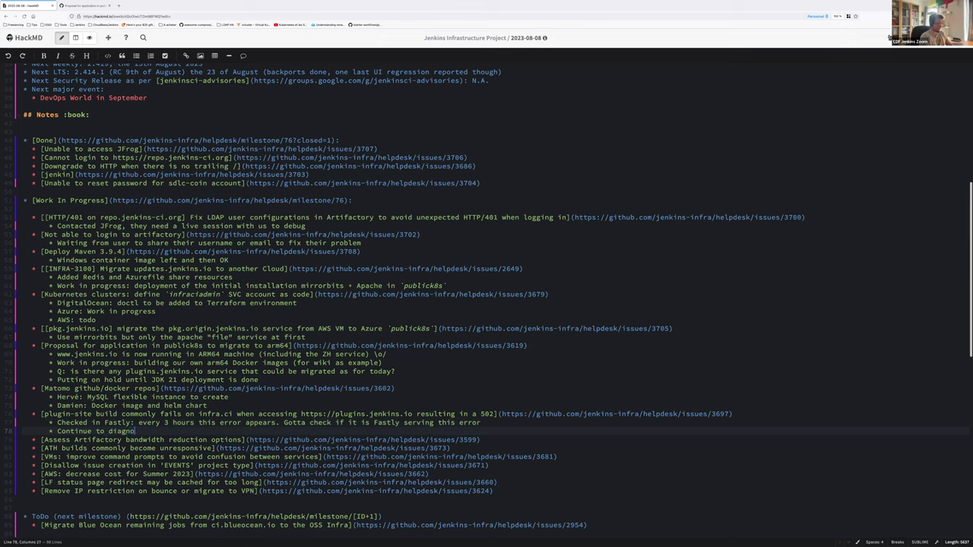
Step: Add a third sub-item "Improvement: integrating Fastly with Datadog" under the plugin-site 502 issue, correcting its typos
key("Return")
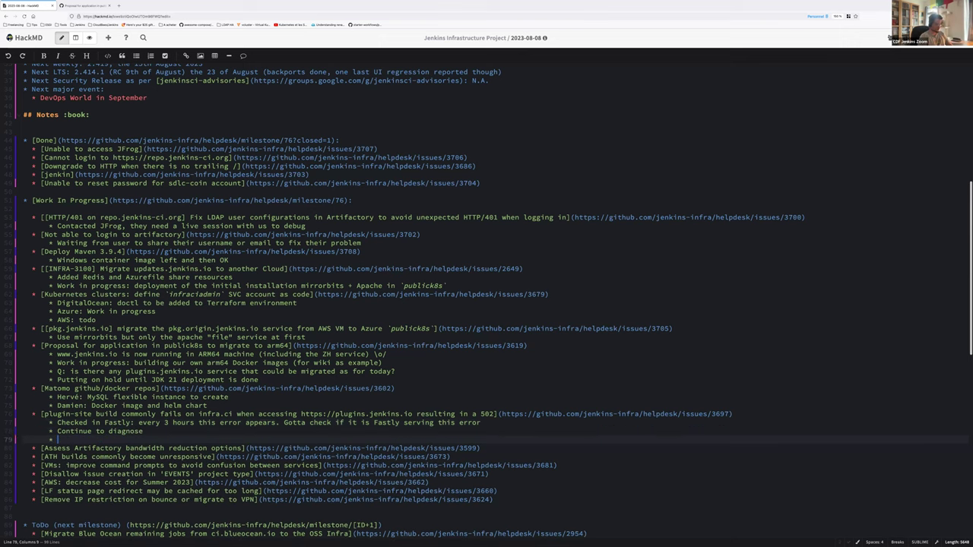
type("Improvement")
key("BackSpace")
type(": int")
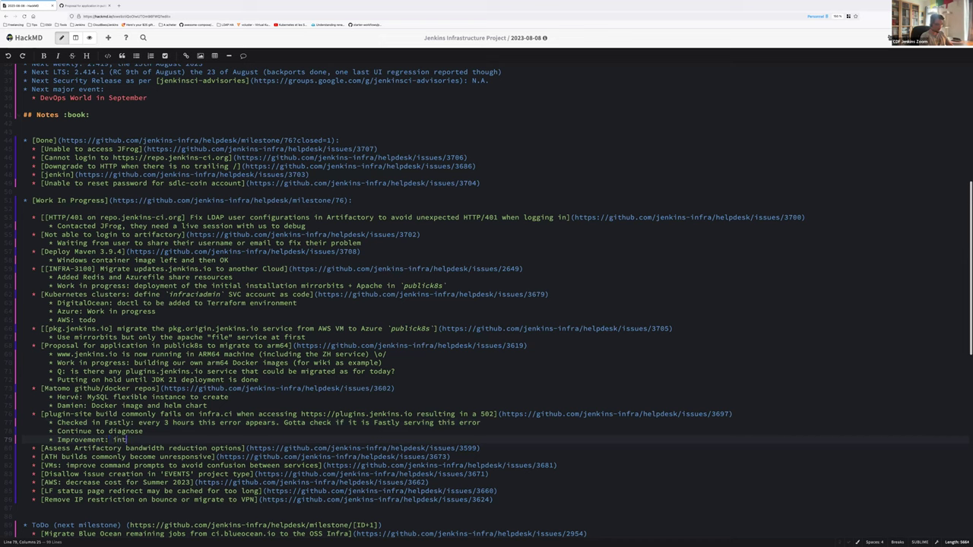
type("egrtaing Fastl")
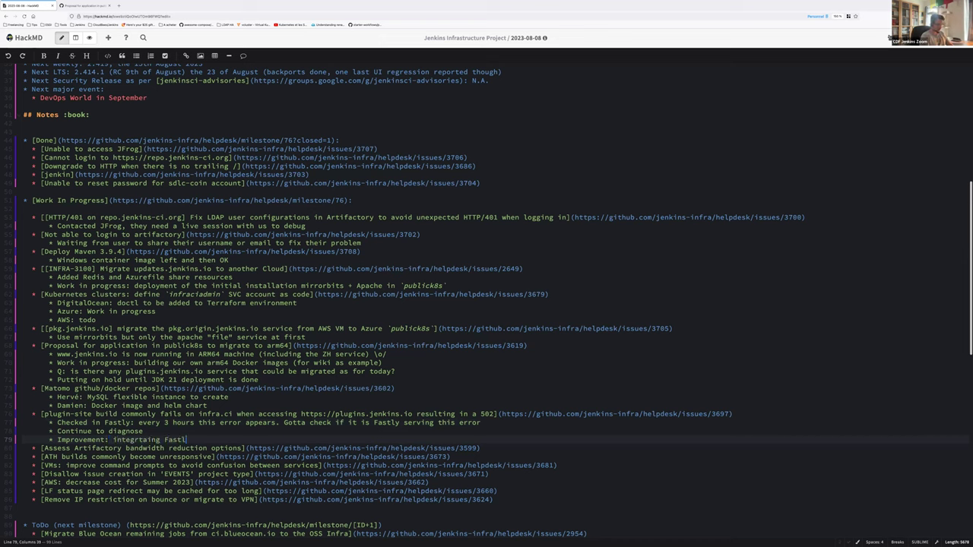
type("ty with Datadog")
left_click(50, 440)
left_click(108, 439)
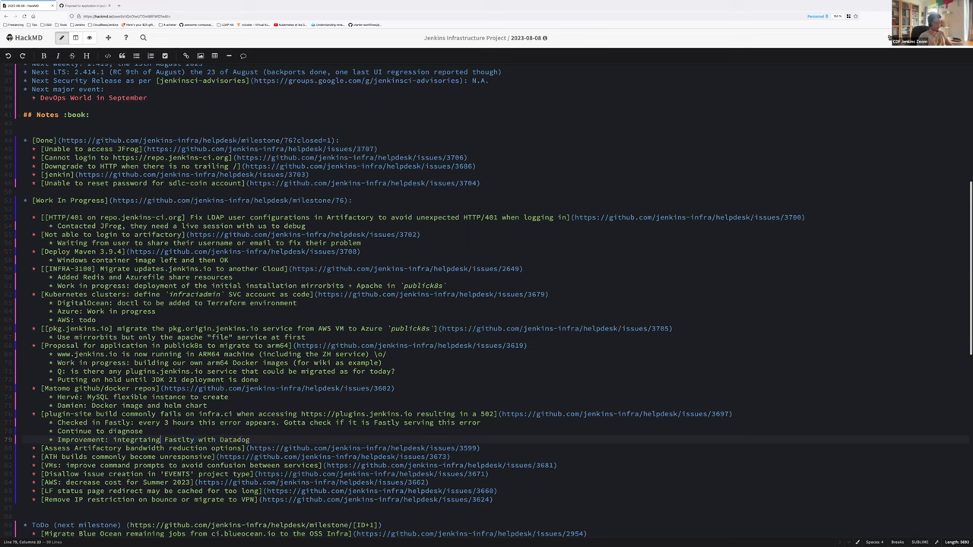
type("a")
key("End")
key("BackSpace")
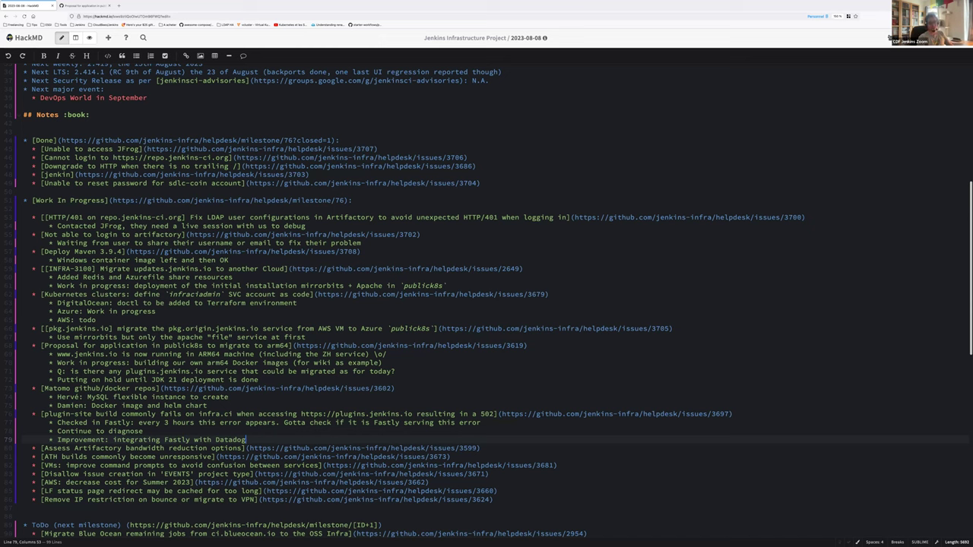
Step: Copy the URL of the "Assess Artifactory bandwidth reduction options" issue and start an empty sub-item beneath its line
key("Down")
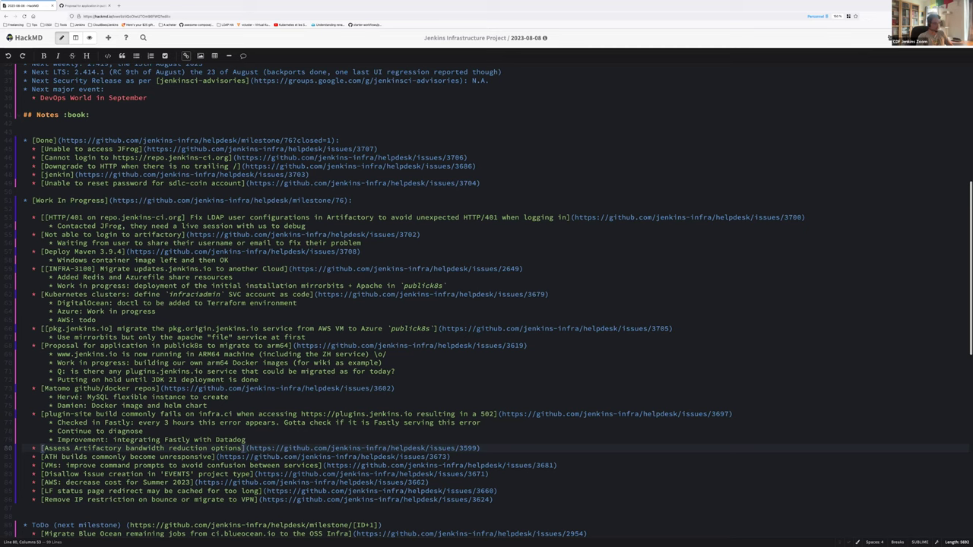
left_click_drag(249, 449, 480, 449)
key("ctrl+c")
left_click(480, 448)
key("Return")
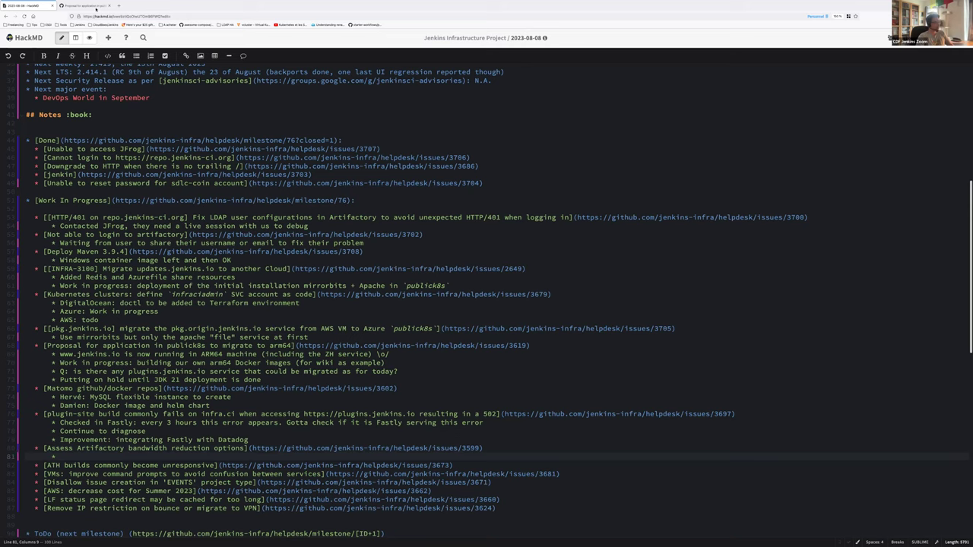
Step: Load the copied issue URL in the existing GitHub tab and copy the link to the issue's latest comment
left_click(84, 7)
left_click(100, 15)
key("ctrl+v")
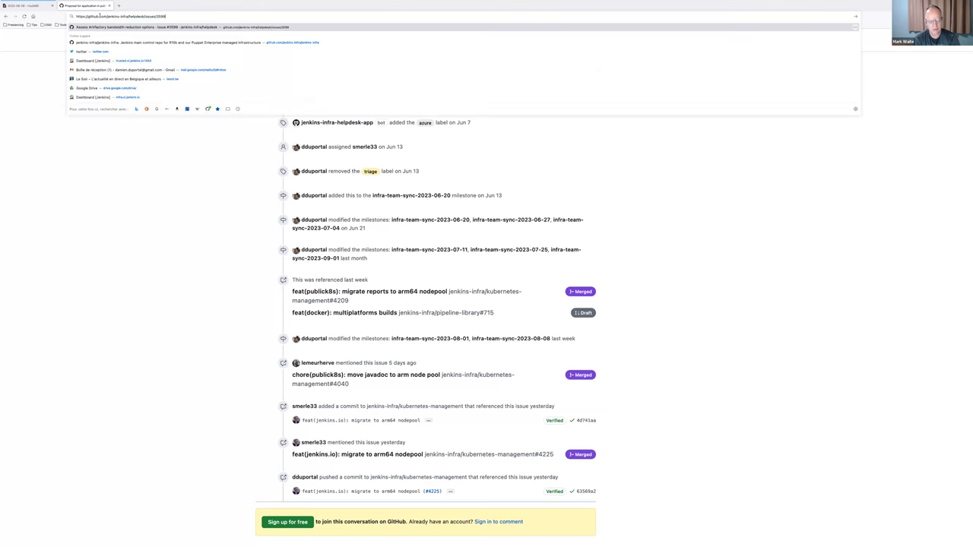
key("Return")
scroll(191, 231, "down", 15)
scroll(192, 231, "down", 20)
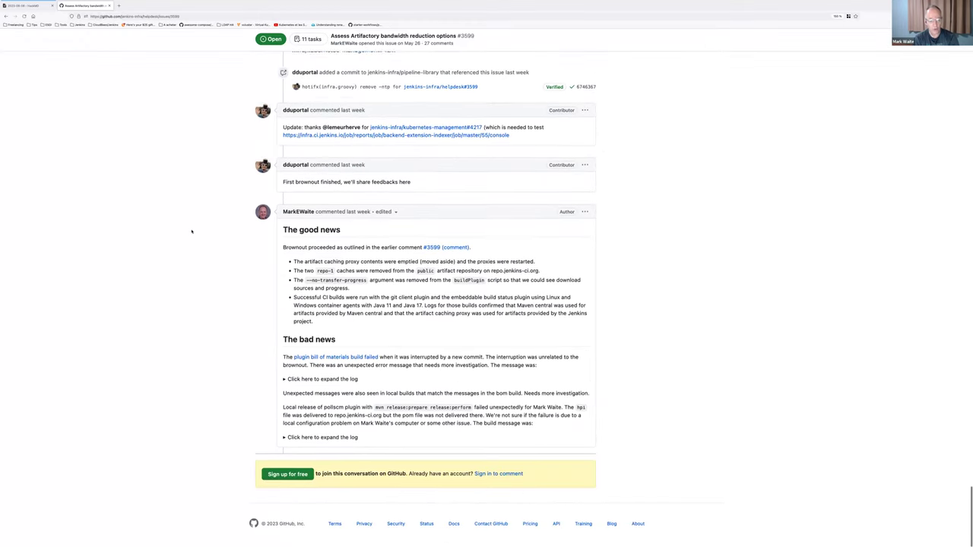
right_click(368, 232)
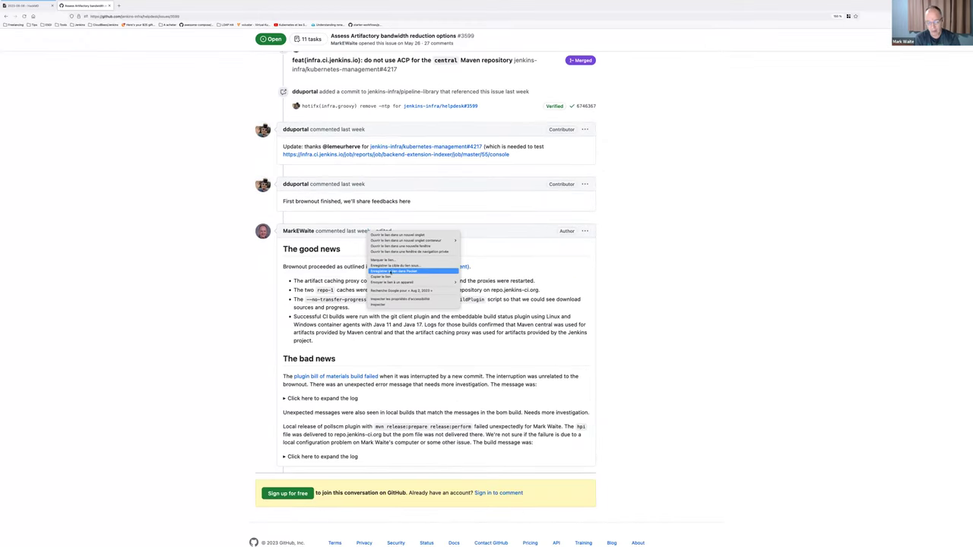
left_click(391, 277)
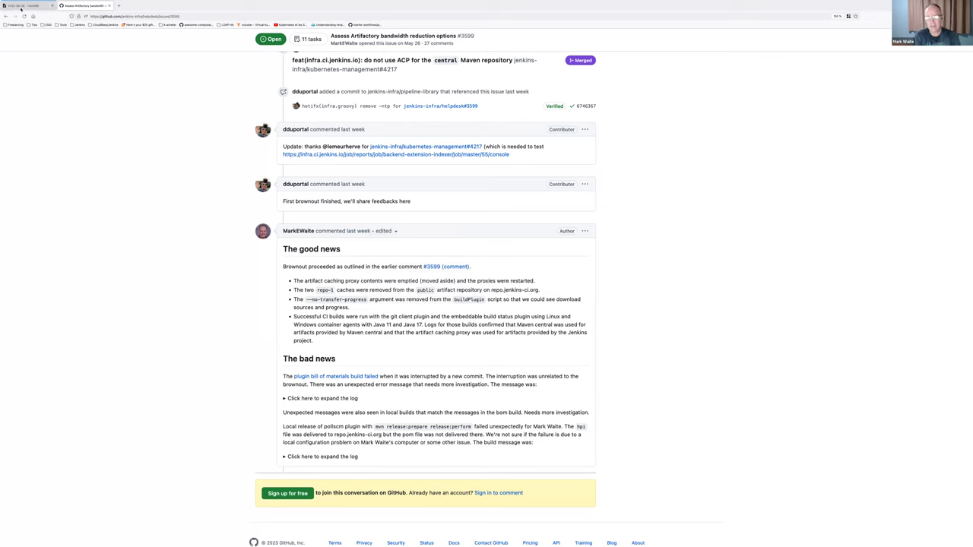
Step: Back in the notes, fill the empty Artifactory bandwidth sub-item with the copied comment link followed by ": Good news and bad news"
key("ctrl+shift+Tab")
key("ctrl+v")
type(": Good news and ")
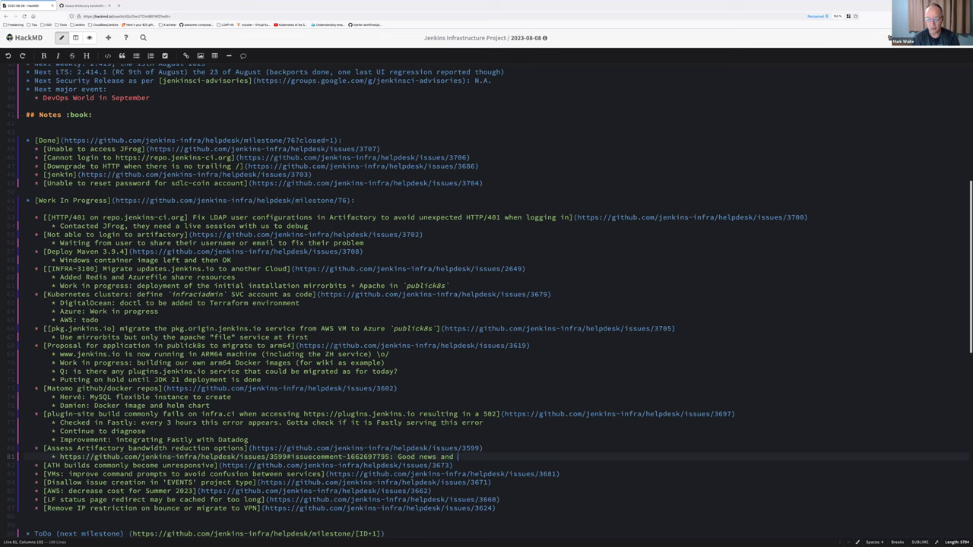
type("bad news")
Step: Recheck the GitHub issue comment and add the sub-item "Bad news still need to be diagnosed" under the Artifactory bandwidth issue
key("ctrl+Tab")
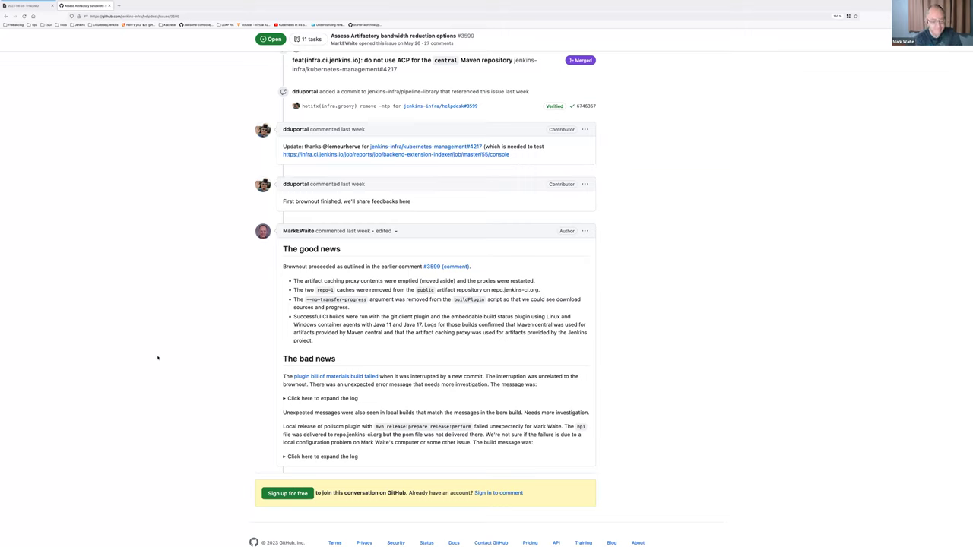
key("ctrl+shift+Tab")
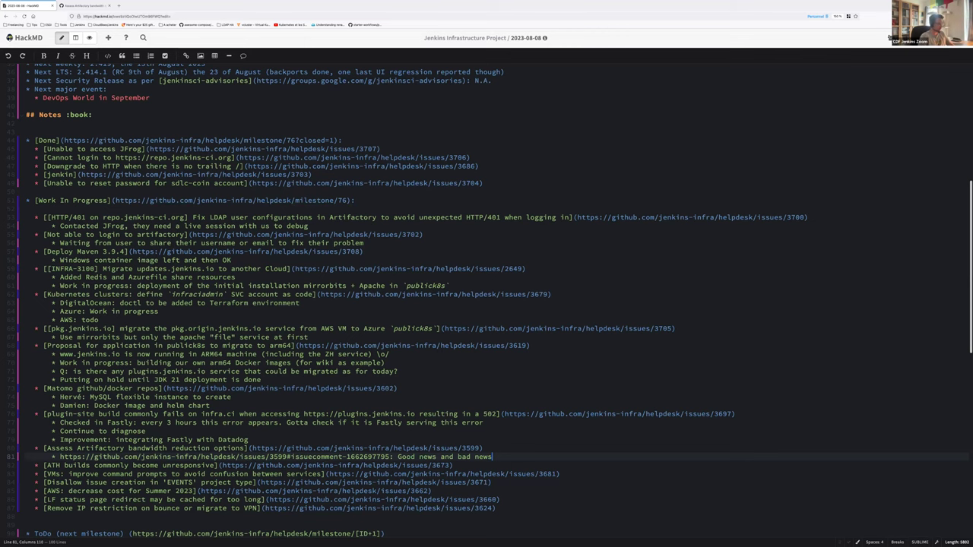
key("Return")
type("Bad news still need to be diagnosed")
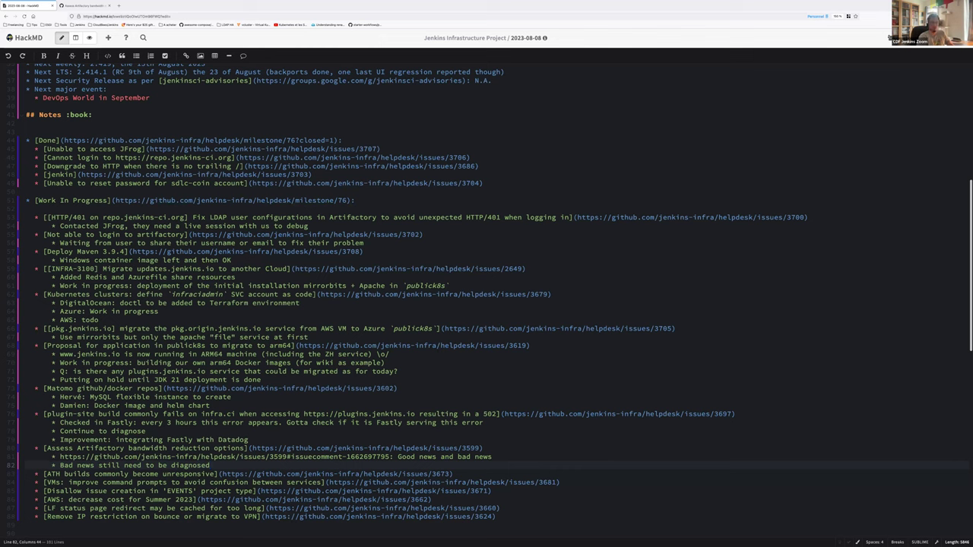
type("e")
key("BackSpace")
Step: Start an empty sub-item under the "ATH builds commonly become unresponsive" issue
key("Down")
key("End")
key("Return")
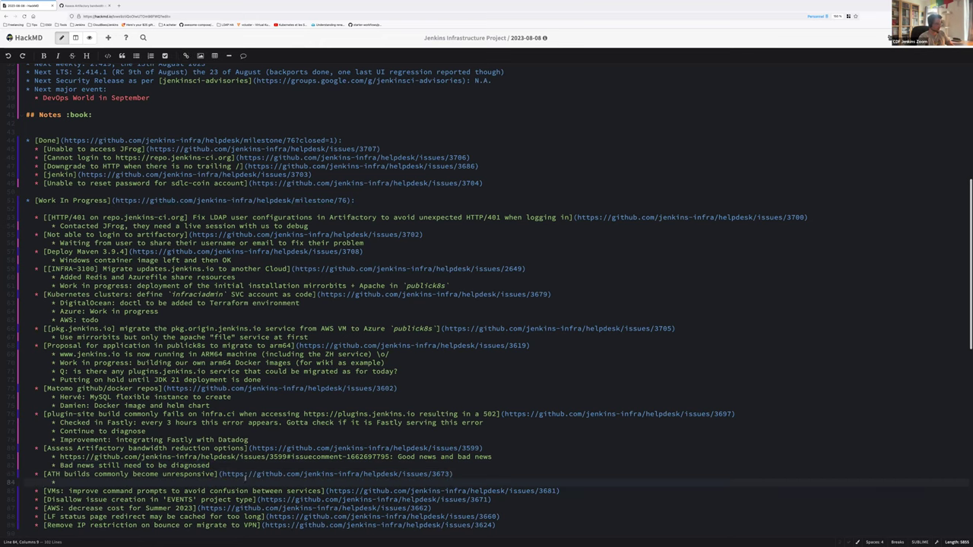
Step: Open the ATH builds issue #3673 from its URL in a new browser tab, review its comments, and close the tab
left_click_drag(221, 474, 452, 474)
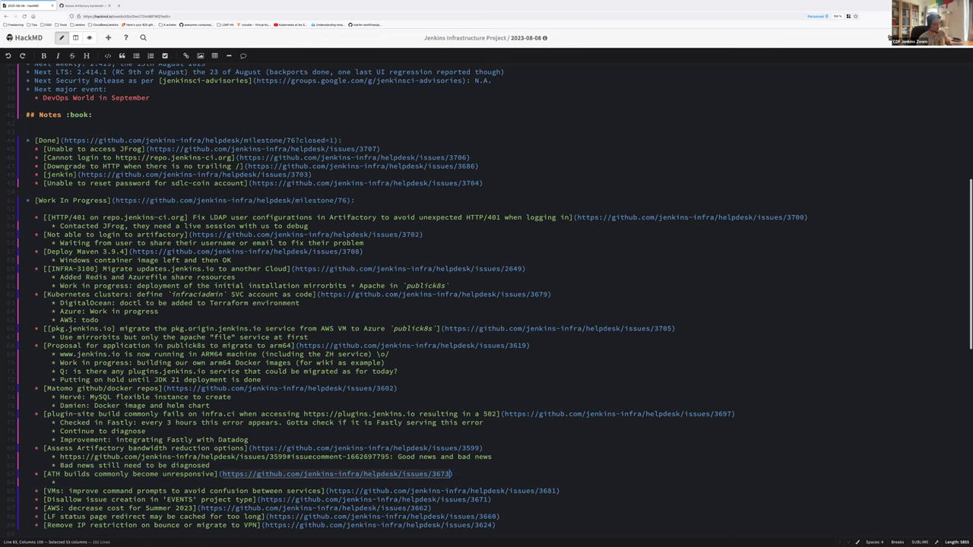
key("ctrl+c")
key("ctrl+t")
key("ctrl+v")
key("Return")
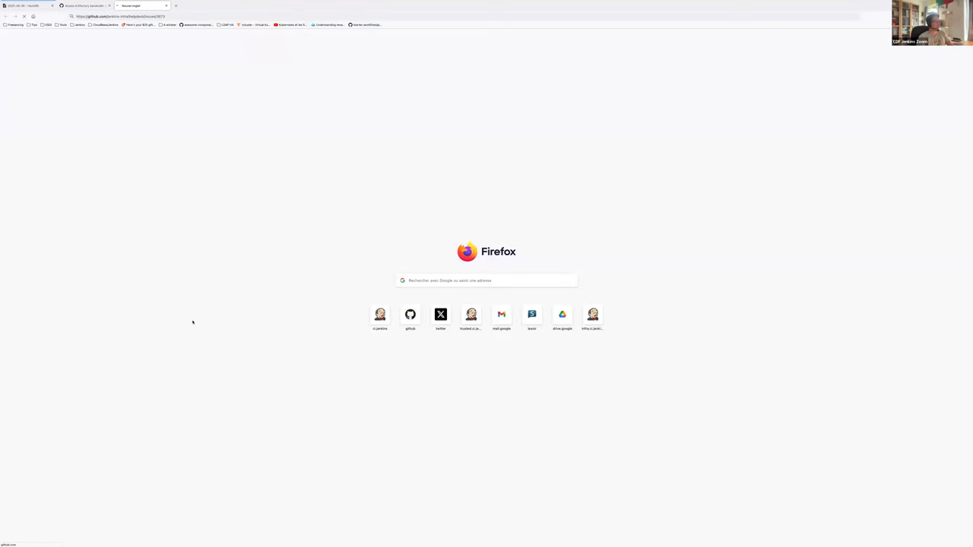
scroll(178, 309, "down", 20)
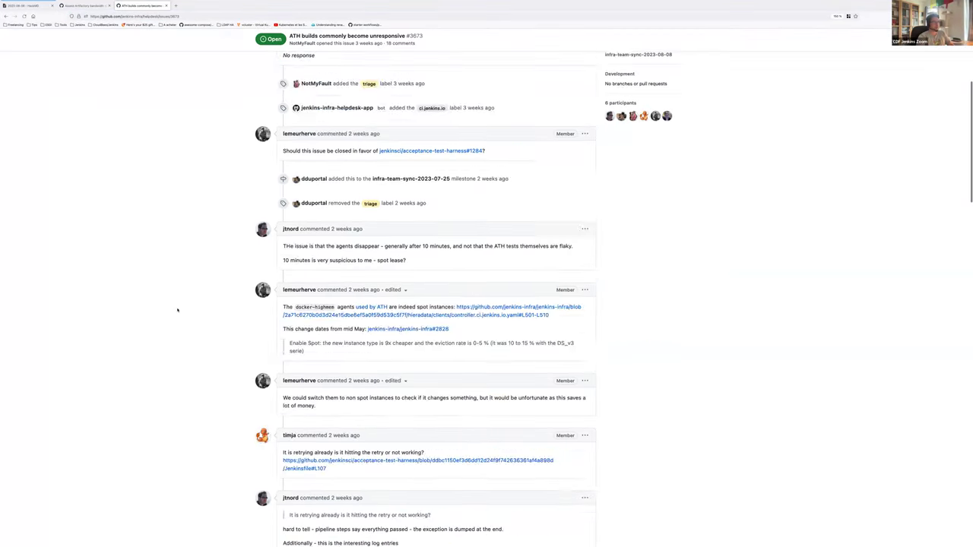
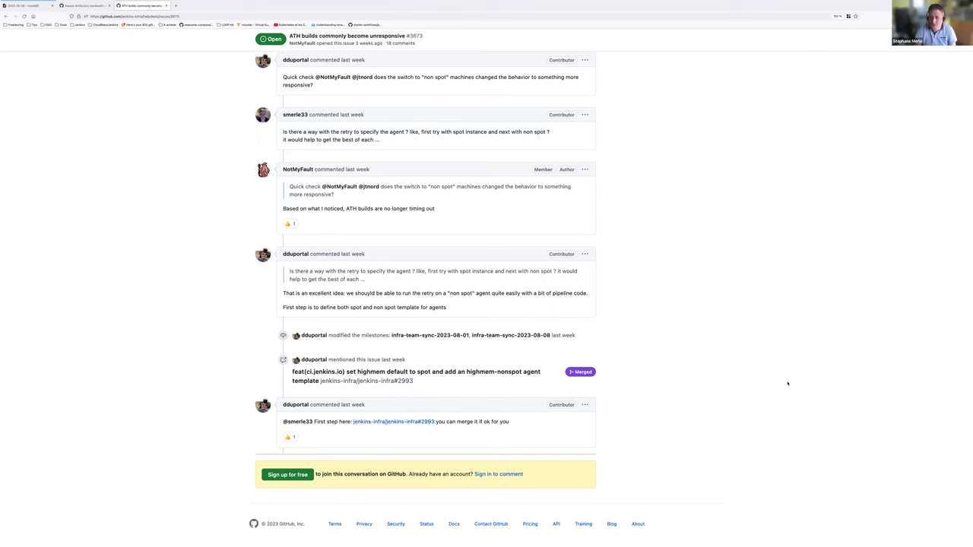
left_click(165, 5)
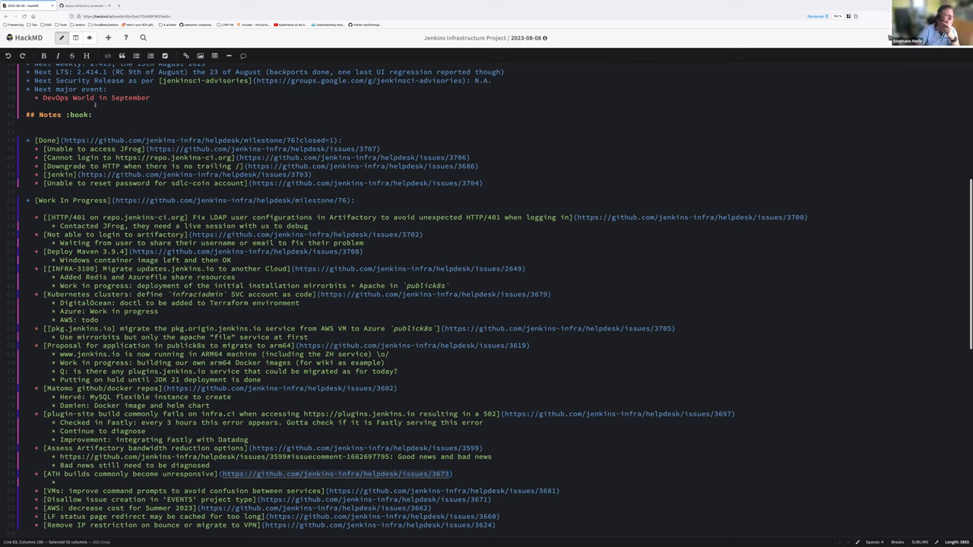
Step: Fill the empty ATH builds sub-item with the assignee's first name followed by "to propose a PR"
scroll(74, 355, "down", 2)
left_click(79, 424)
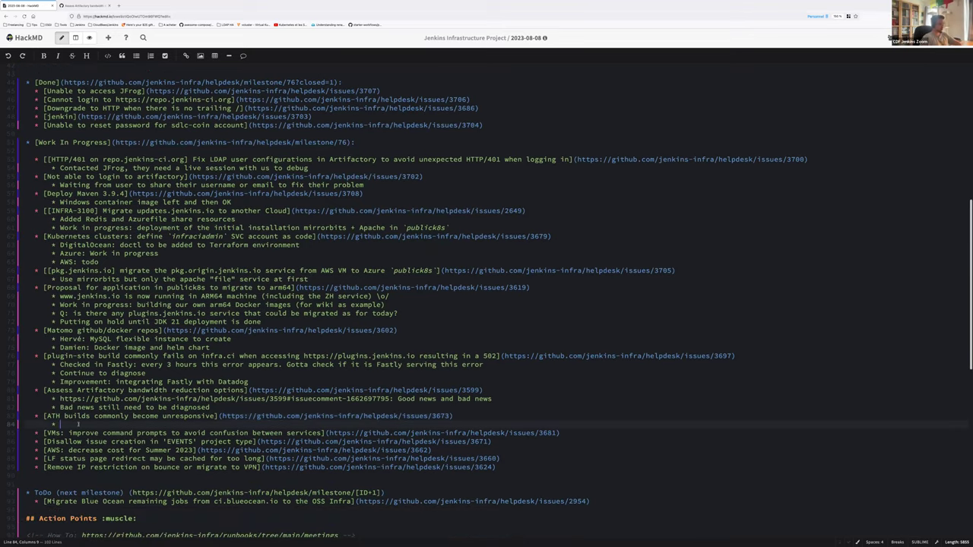
type("Stephane")
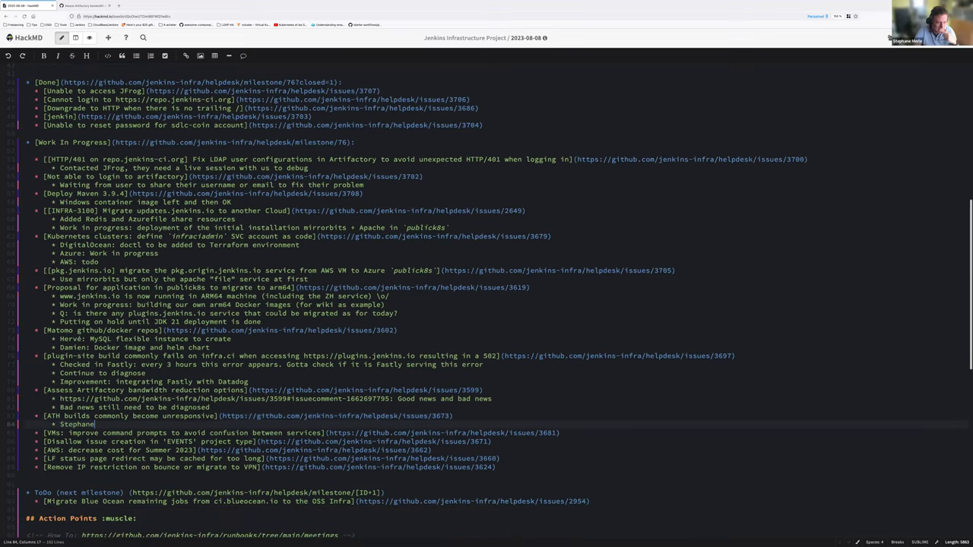
type(" to ")
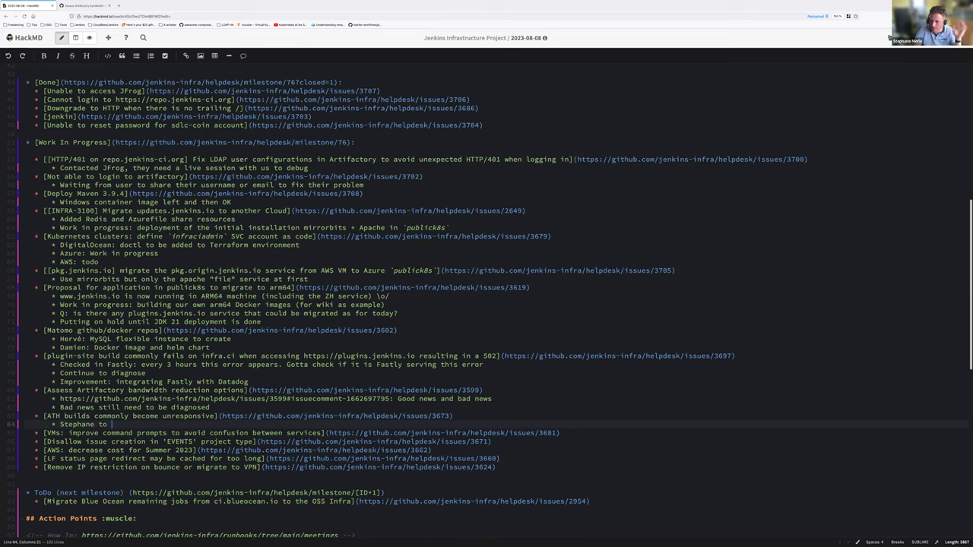
type("propse a PR")
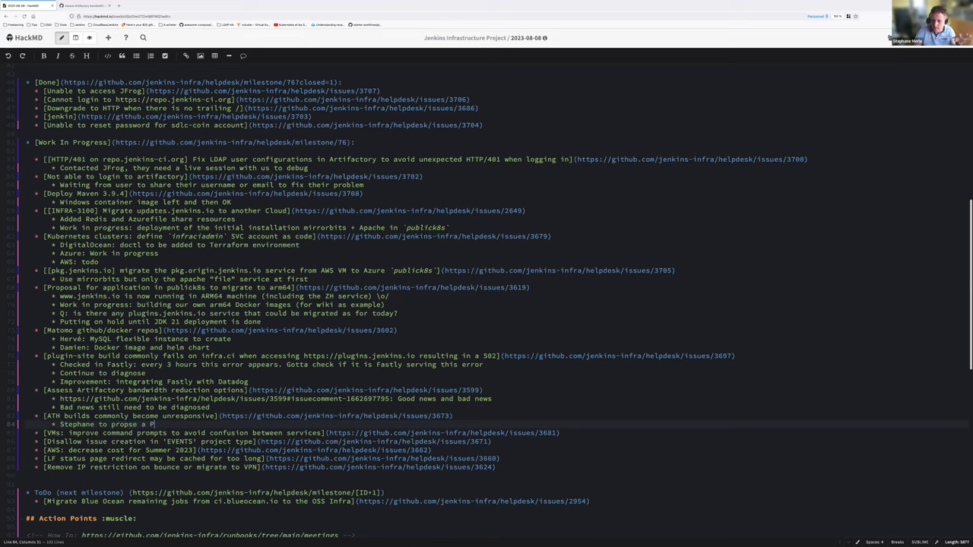
type("o")
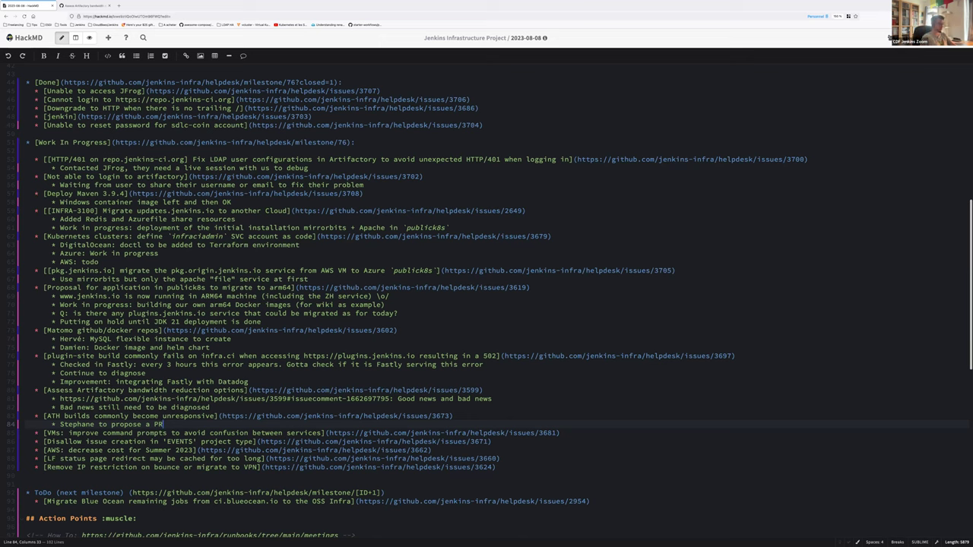
Step: Append "in ATH" to the sub-item under the "ATH builds commonly become unresponsive" issue
type("in ATH")
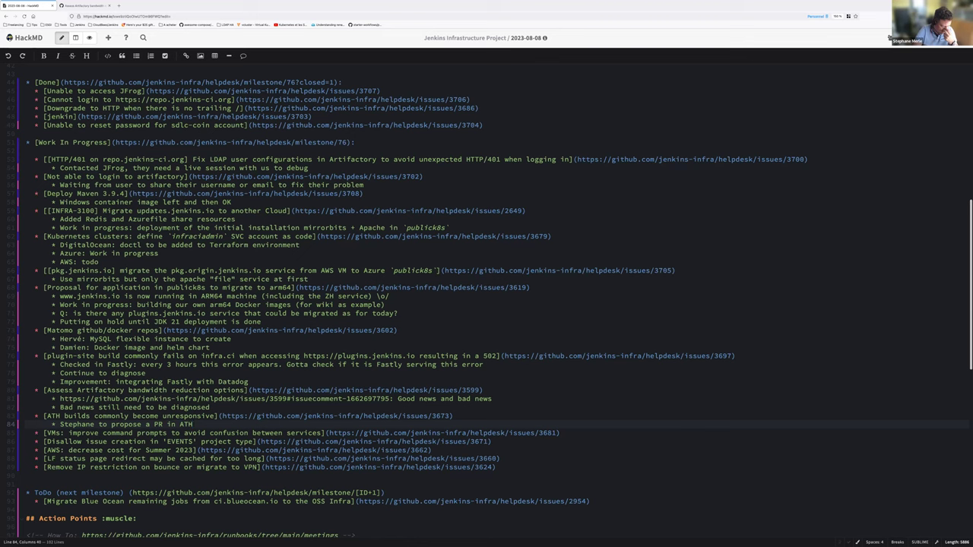
key("Up")
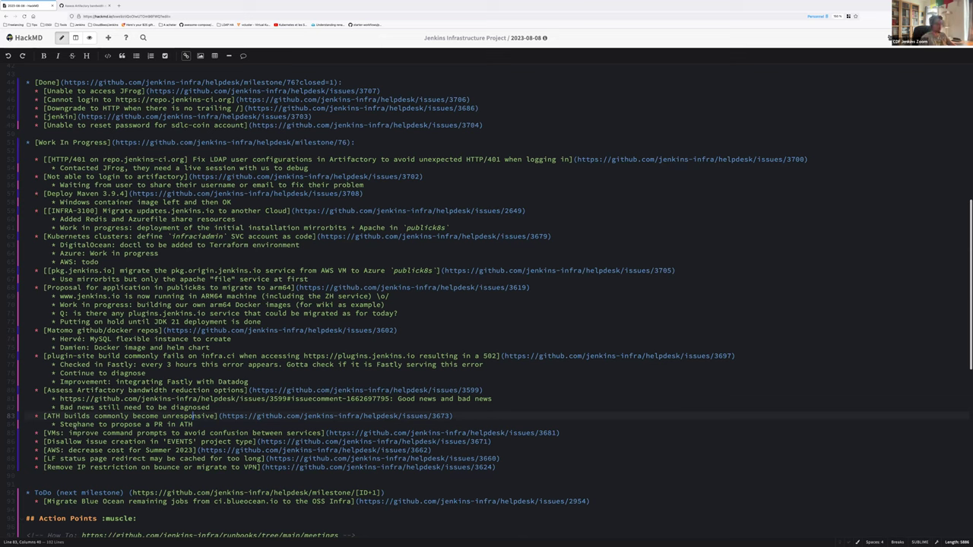
Step: Open the VM command prompts issue #3681 from its URL in a new browser tab, review it, and close both GitHub issue tabs
left_click(100, 433)
key("End")
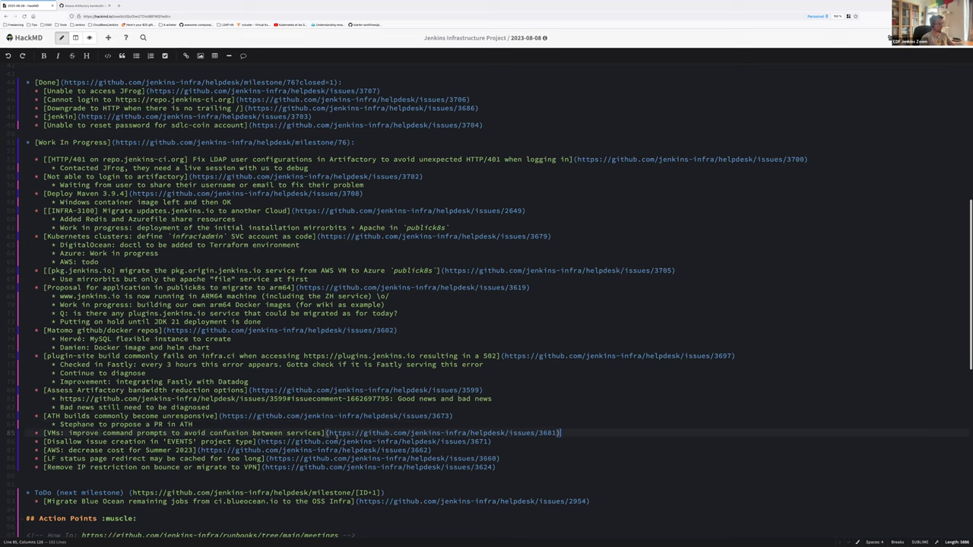
key("shift+End")
key("shift+Left")
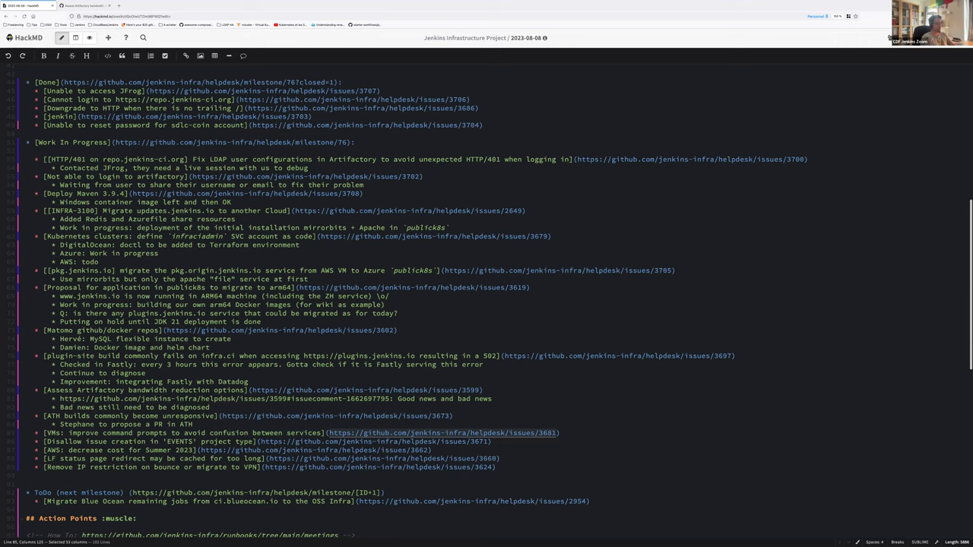
key("ctrl+c")
key("ctrl+t")
key("ctrl+v")
key("Return")
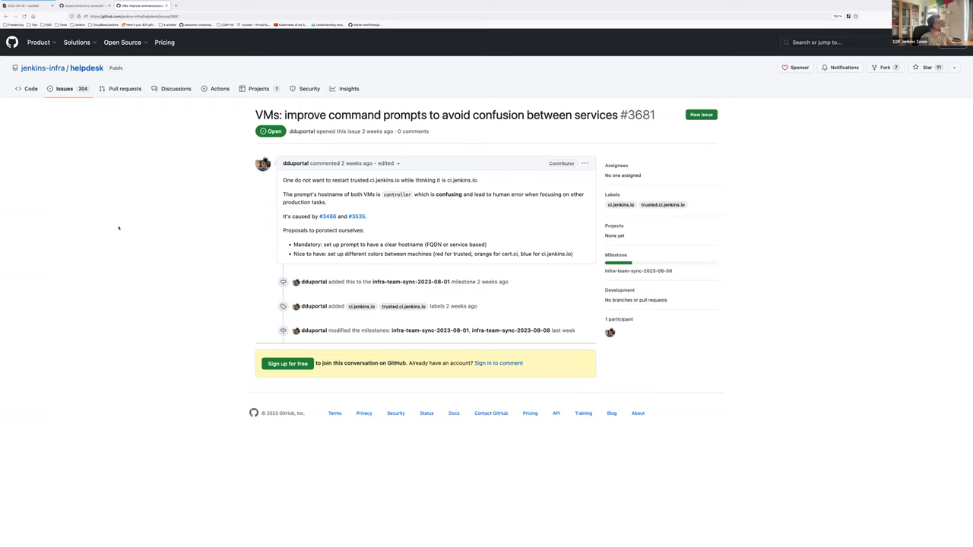
key("ctrl+w")
left_click(109, 5)
Step: Add the sub-item "Still todo" under the "VMs: improve command prompts to avoid confusion between services" issue
key("End")
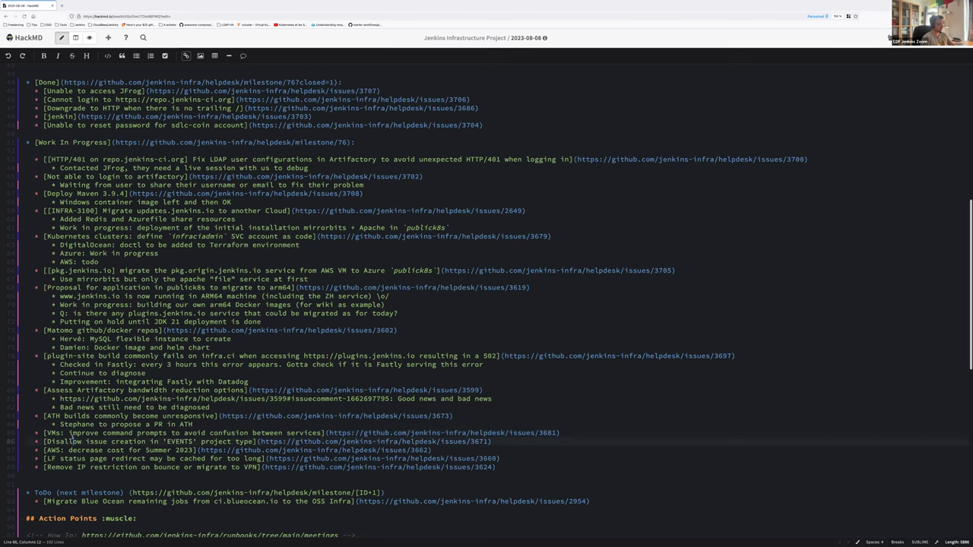
key("Return")
key("Tab")
type("Nothing don")
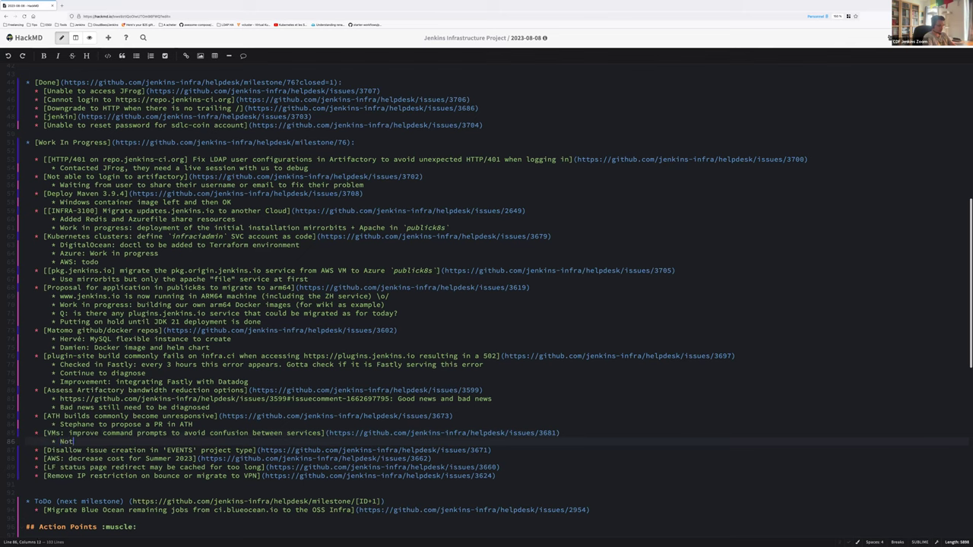
key("ctrl+shift+Left")
key("ctrl+shift+Left")
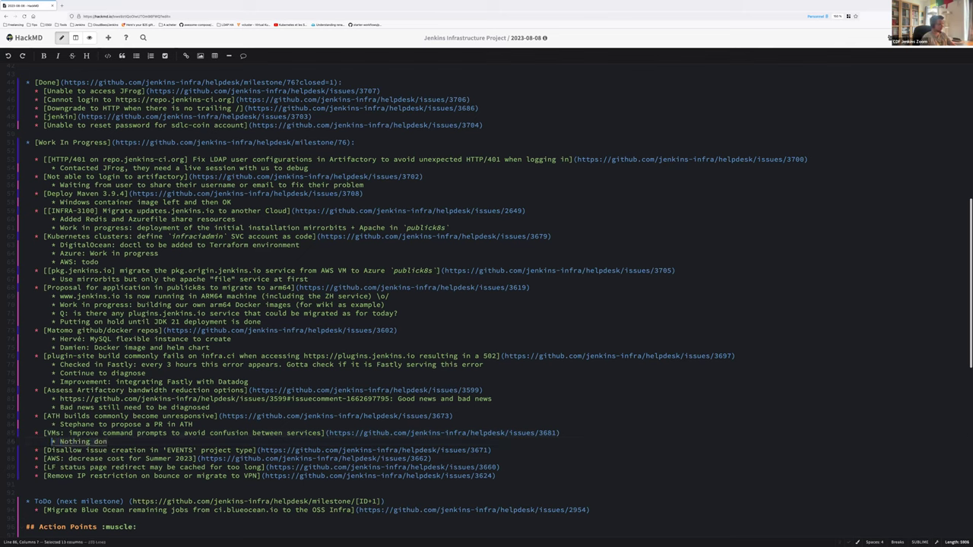
type("* Still tod")
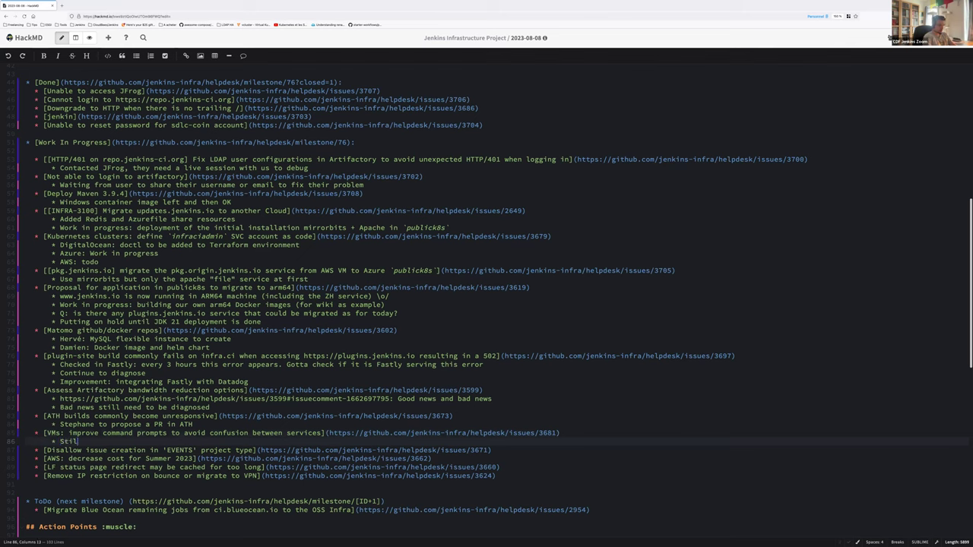
type("o")
Step: Open the 'EVENTS' project type issue #3671 from its URL in a new browser tab and review its comments
left_click(193, 450)
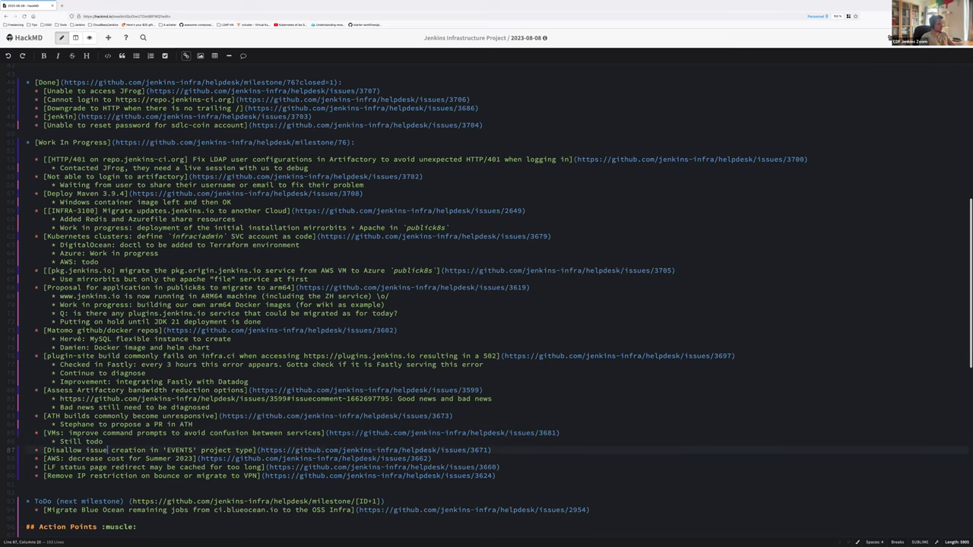
left_click(255, 450)
left_click_drag(260, 450, 491, 451)
key("ctrl+c")
key("ctrl+t")
key("ctrl+v")
key("Return")
scroll(192, 392, "down", 5)
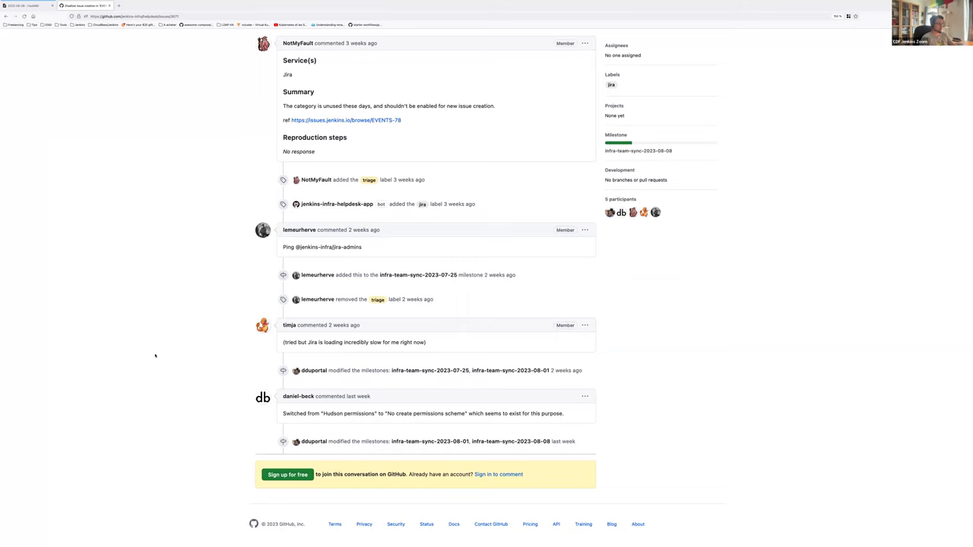
scroll(155, 355, "up", 1)
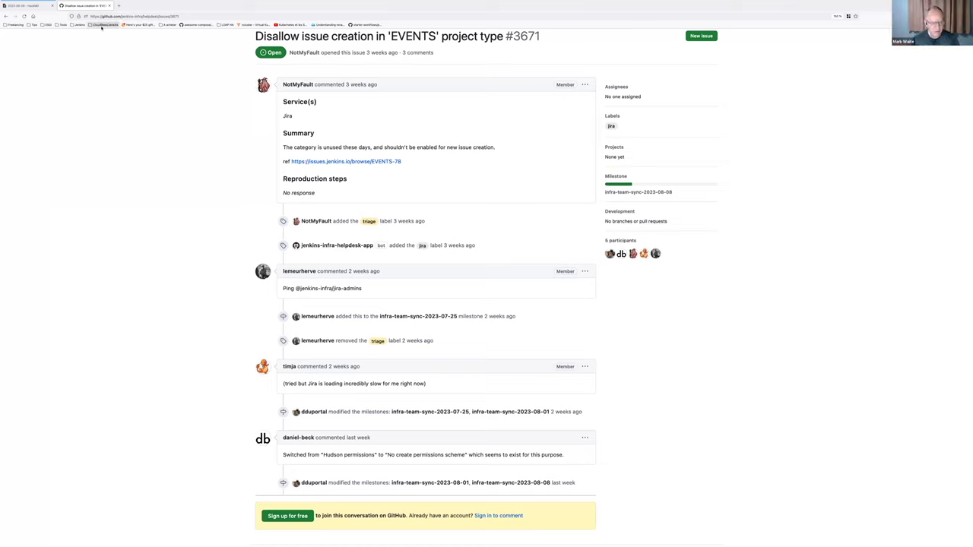
Step: Reopen issue #3671 in a tab of the personal browser container and close the original signed-out tab
right_click(89, 5)
mouse_move(129, 61)
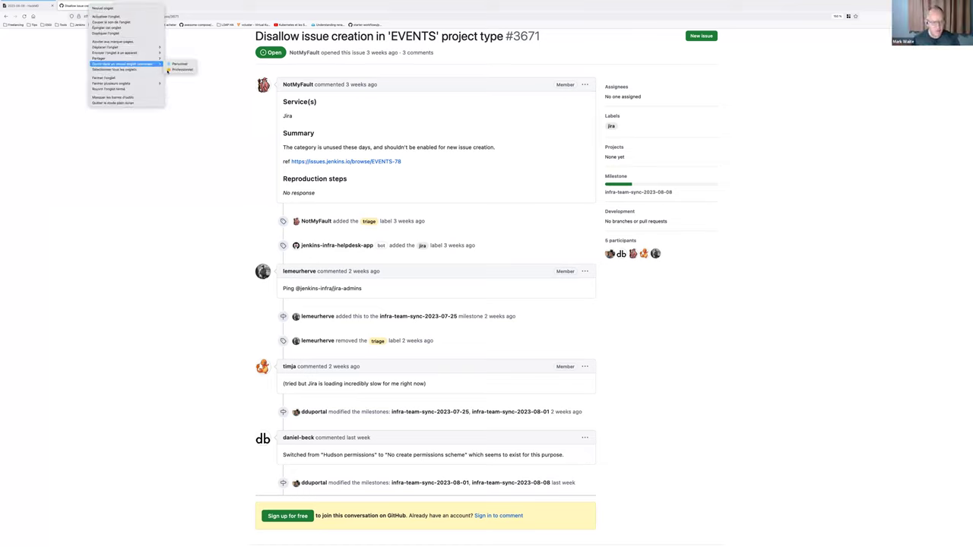
left_click(175, 65)
left_click(109, 5)
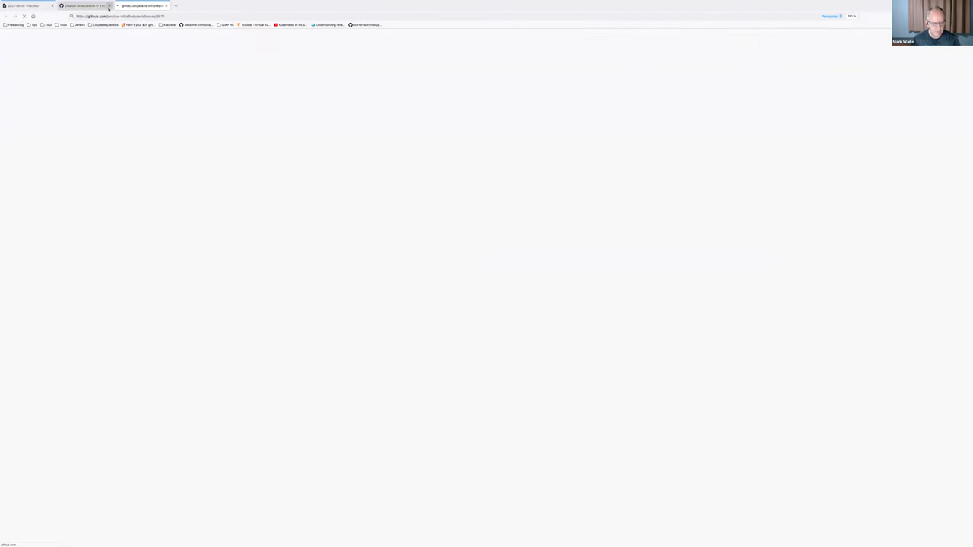
Step: Post the comment "Is this issue closable? it looks like it's been done" on issue #3671
scroll(108, 328, "down", 3)
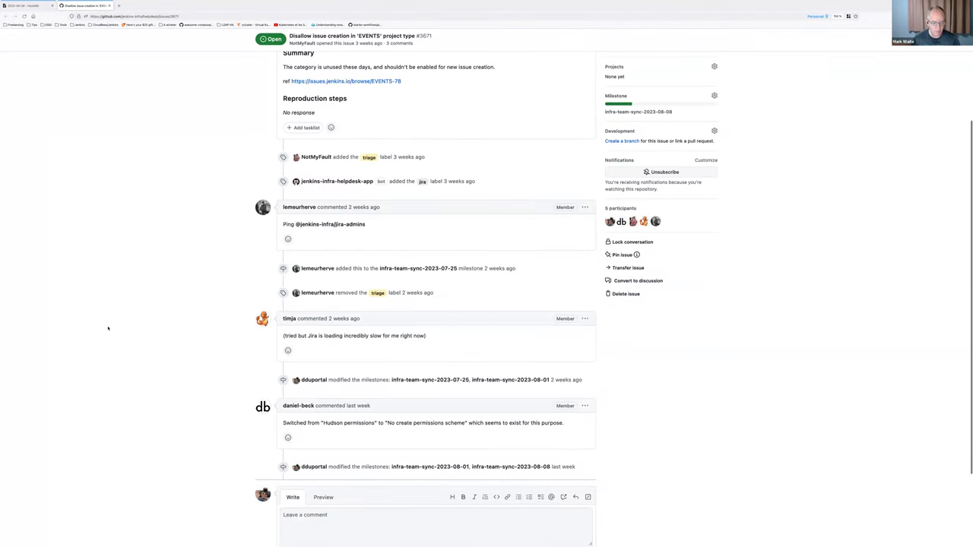
scroll(108, 328, "down", 2)
left_click(357, 441)
type("Is")
scroll(487, 305, "up", 10)
scroll(487, 304, "down", 10)
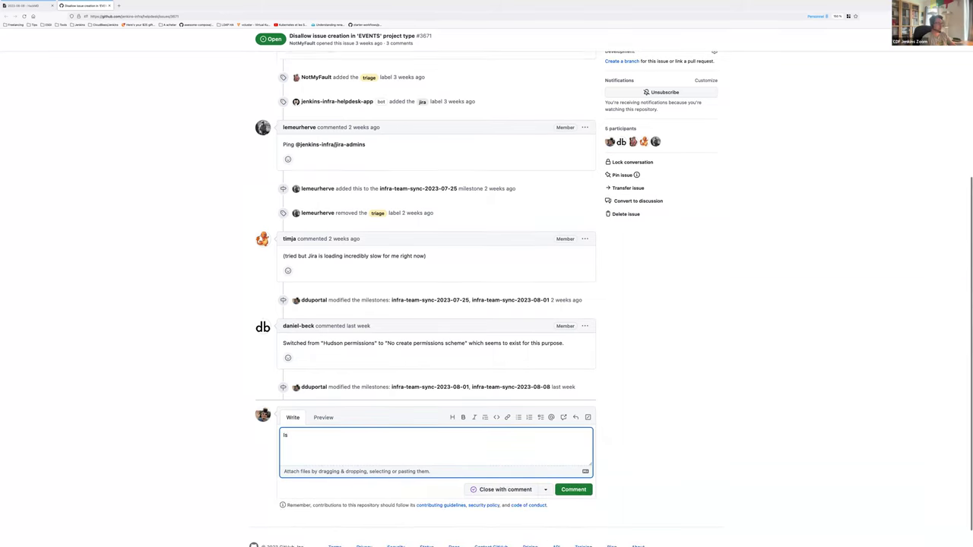
type("this issue closable? it")
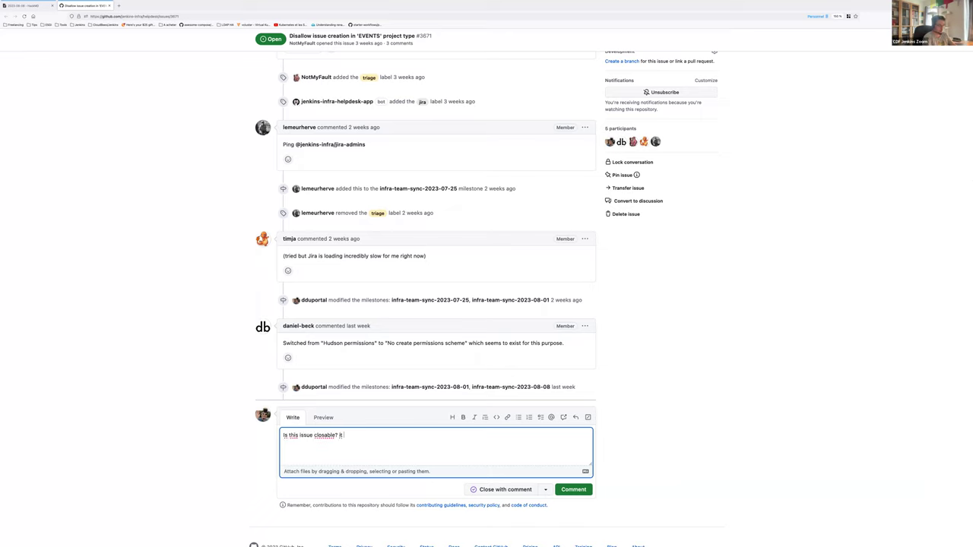
type(" looks like it's be")
type("end ")
type("do")
key("BackSpace")
key("BackSpace")
key("BackSpace")
key("BackSpace")
type("done")
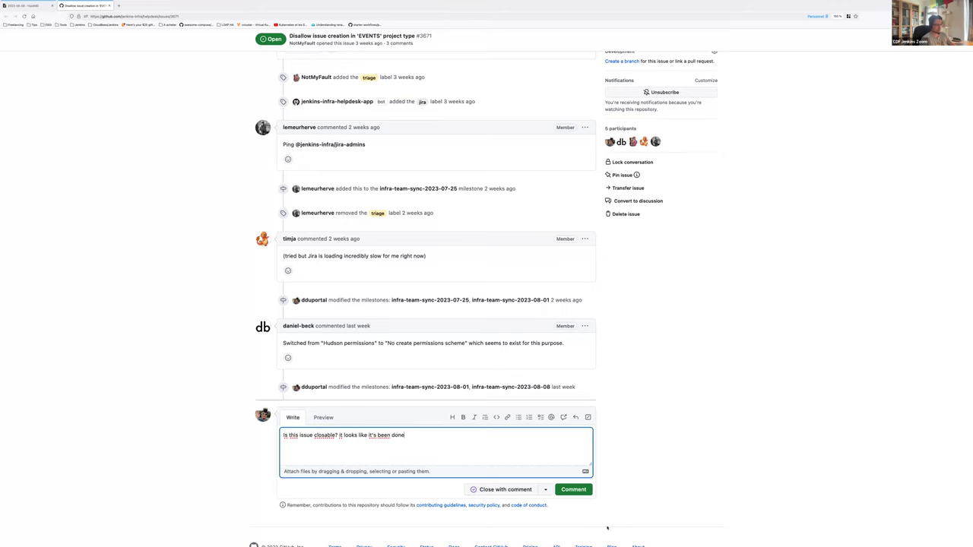
left_click(583, 491)
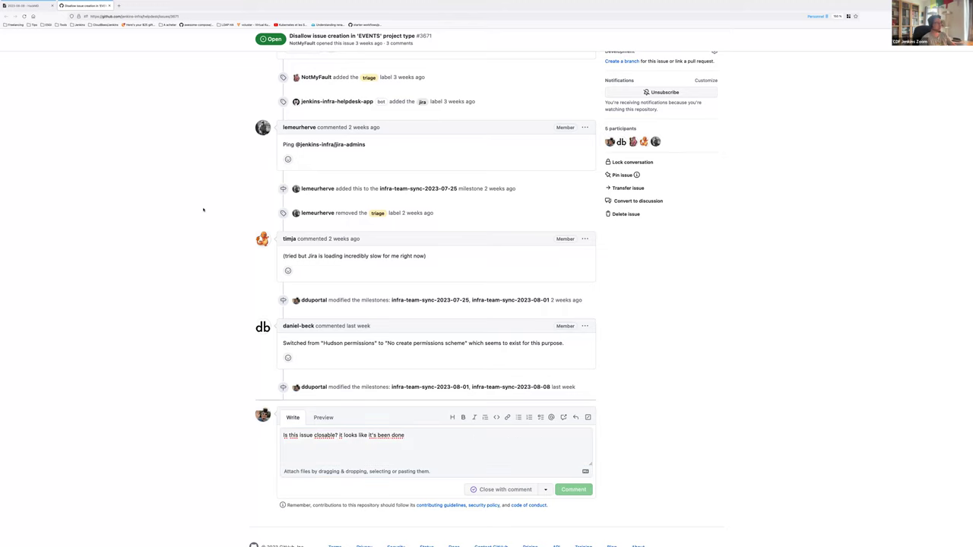
key("ctrl+Return")
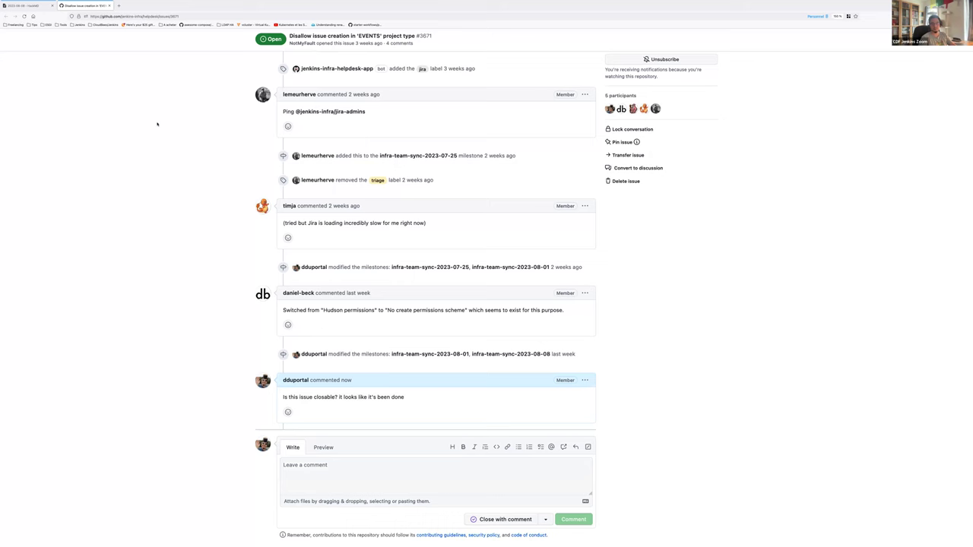
scroll(157, 124, "up", 5)
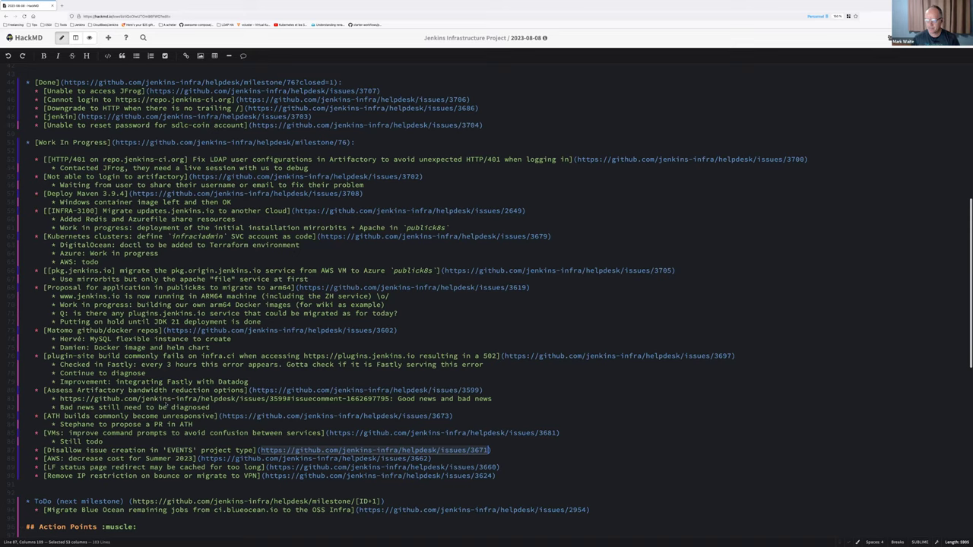
Step: Add the sub-item "Should be closeable" under the "Disallow issue creation in 'EVENTS' project type" issue in the HackMD notes
key("End")
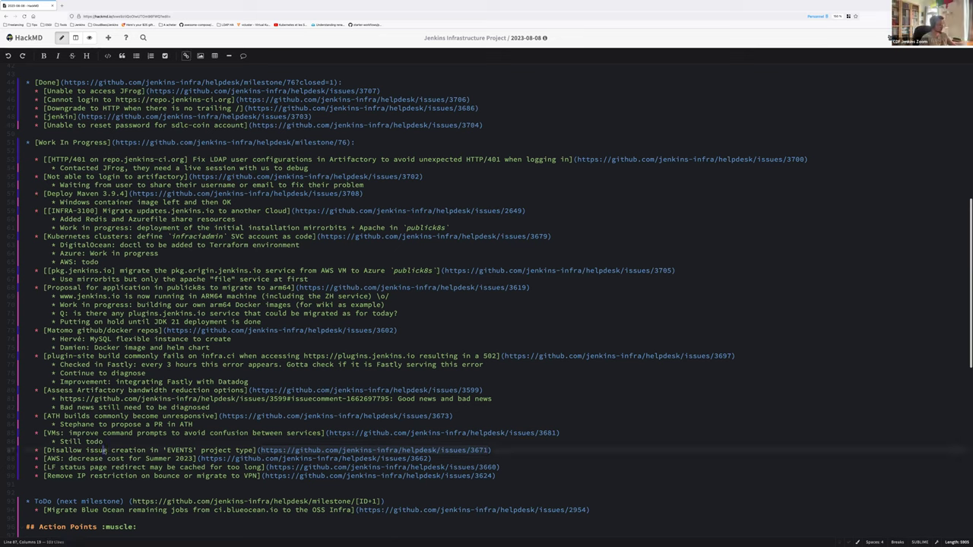
key("Return")
key("Tab")
type("Shoul")
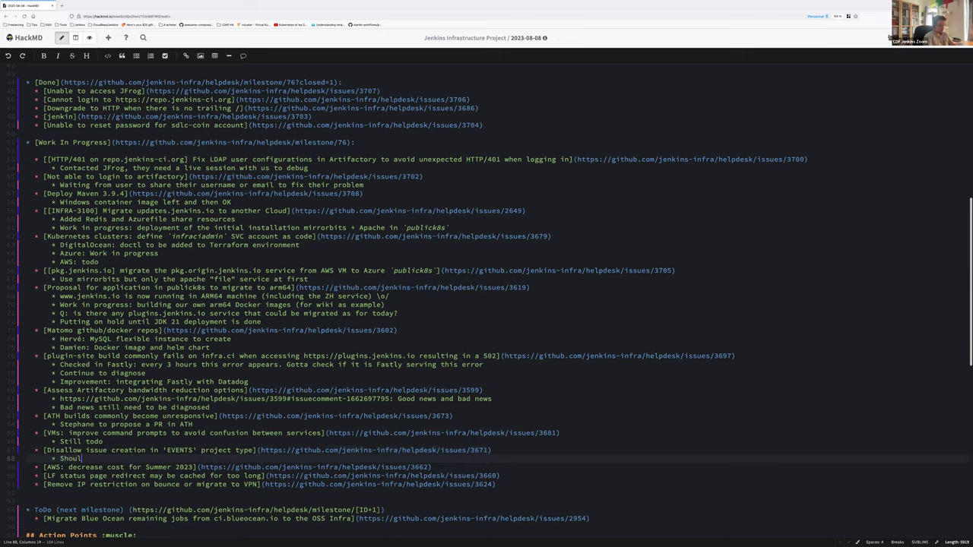
type("d be closeable")
Step: Add the sub-item "Considered EPIC, moving ut of milestones (like the ubuntu 22.04 campaign)" under the "AWS: decrease cost for Summer 2023" issue
left_click(432, 467)
key("Home")
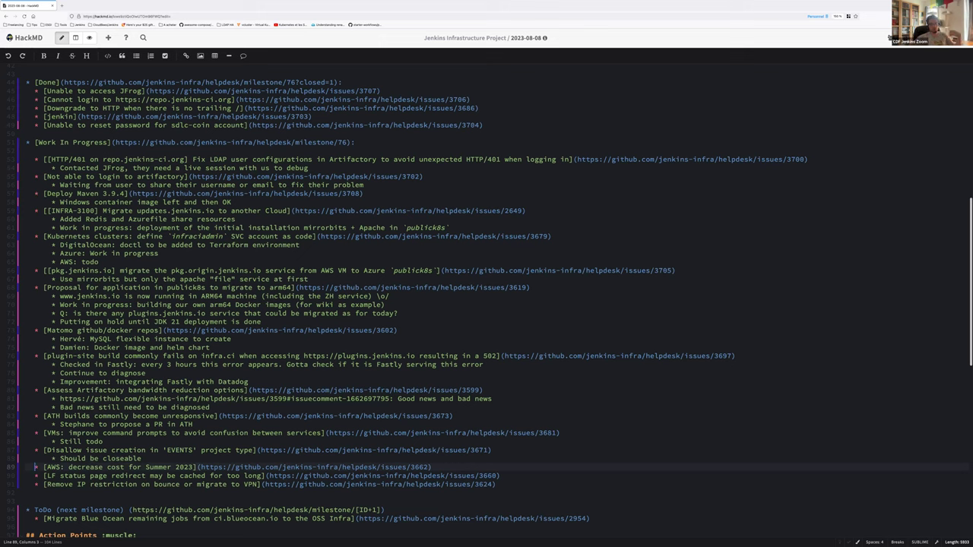
key("shift+End")
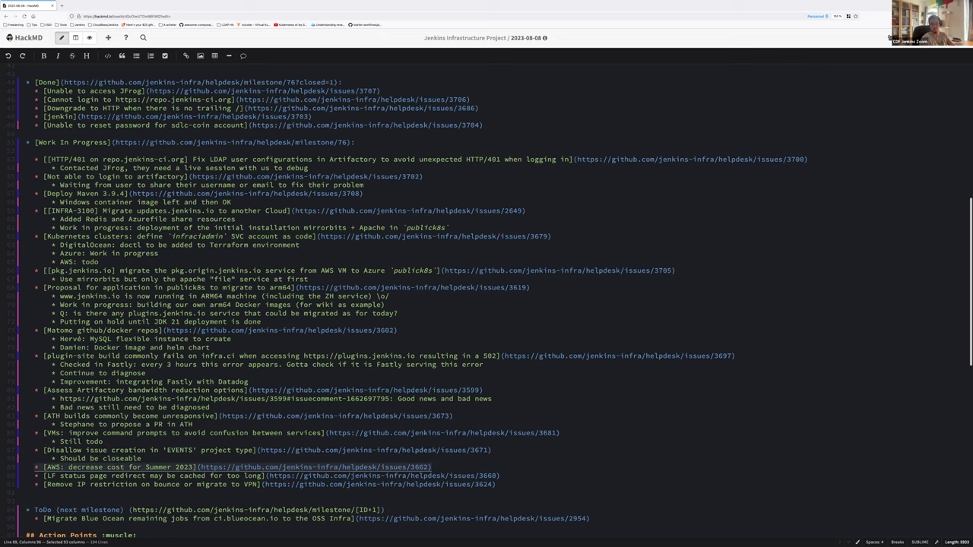
key("End")
key("Return")
key("Tab")
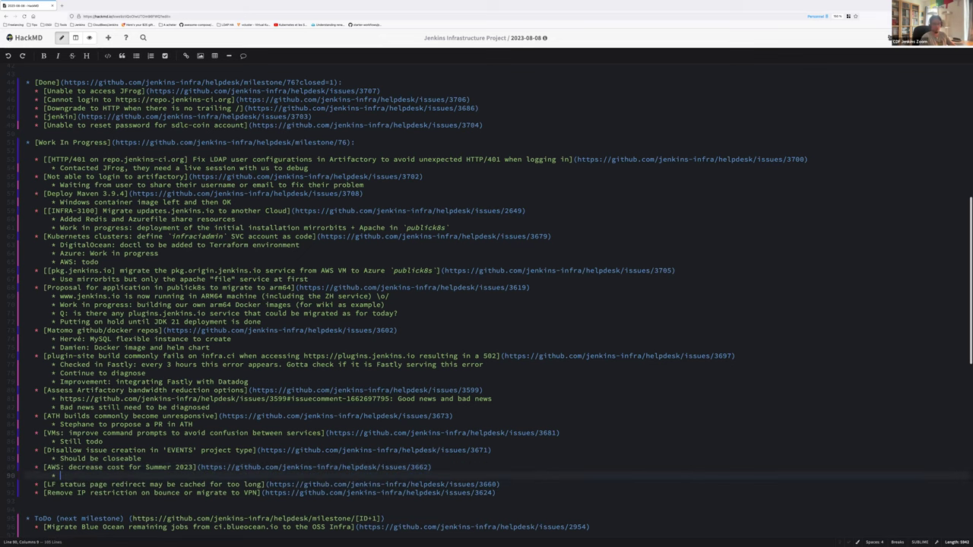
type("Con")
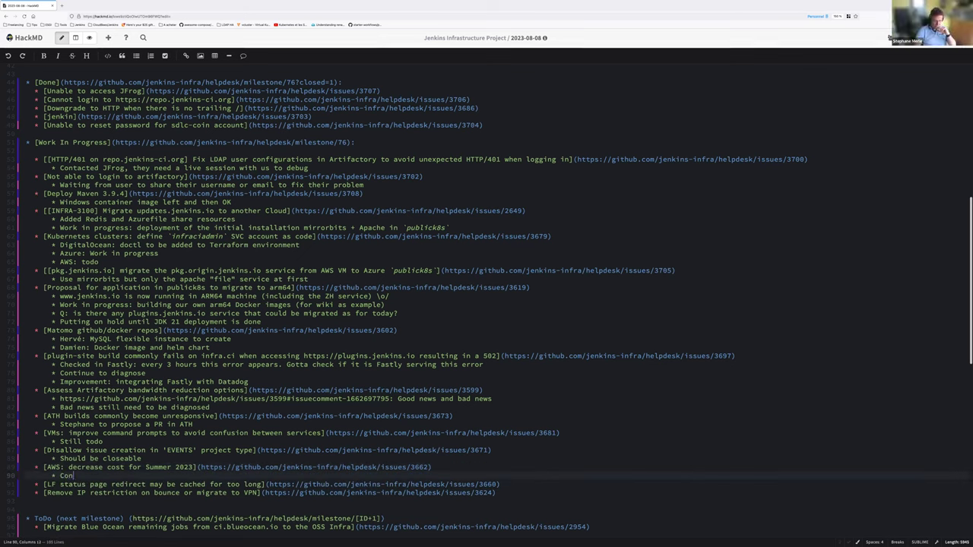
type("sidered EPIC, moving ")
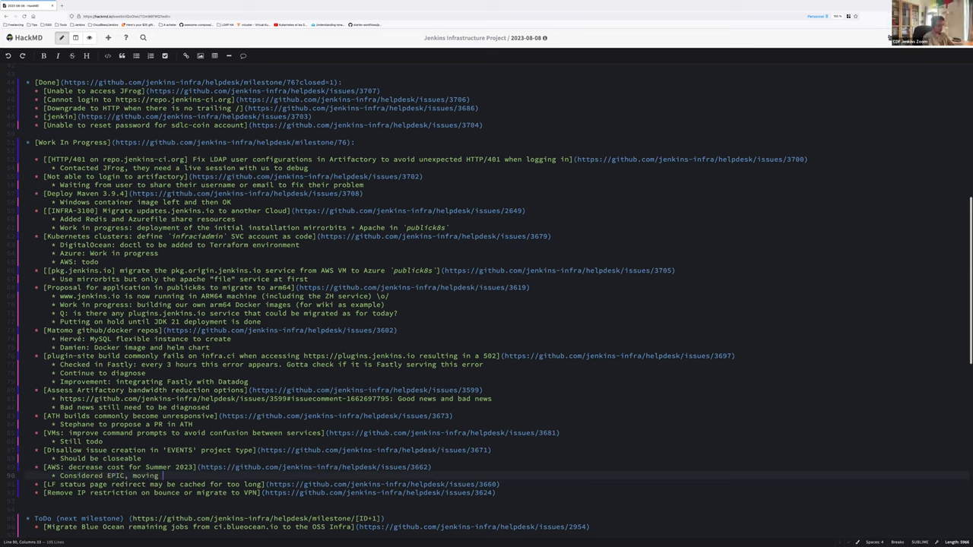
type("ut of milestones (l")
type("ike the ubuntu")
type(" 22.04 campaiu")
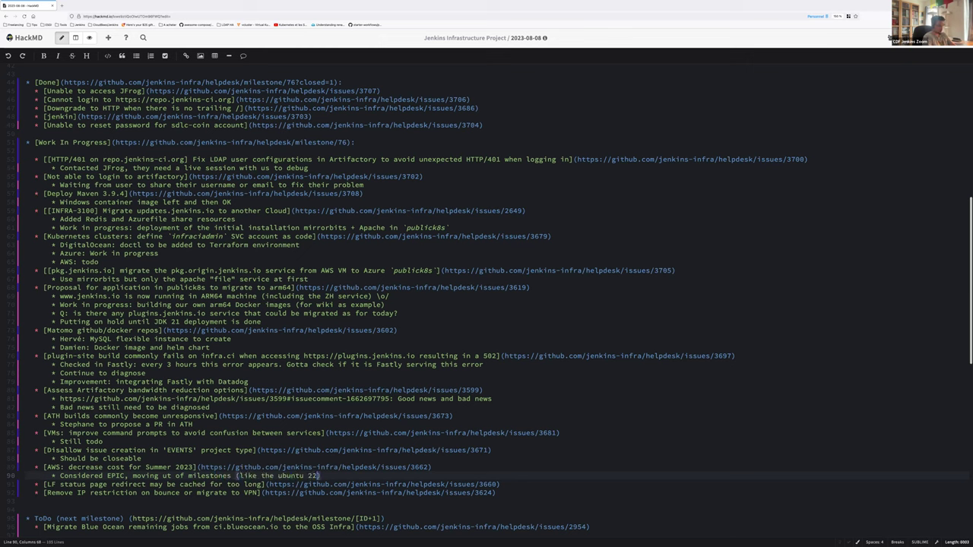
type("gn")
key("BackSpace")
Step: Open the LF status page redirect issue #3660 from its URL in a new browser tab, review its comments, and close the tab
left_click(357, 484)
left_click(330, 485)
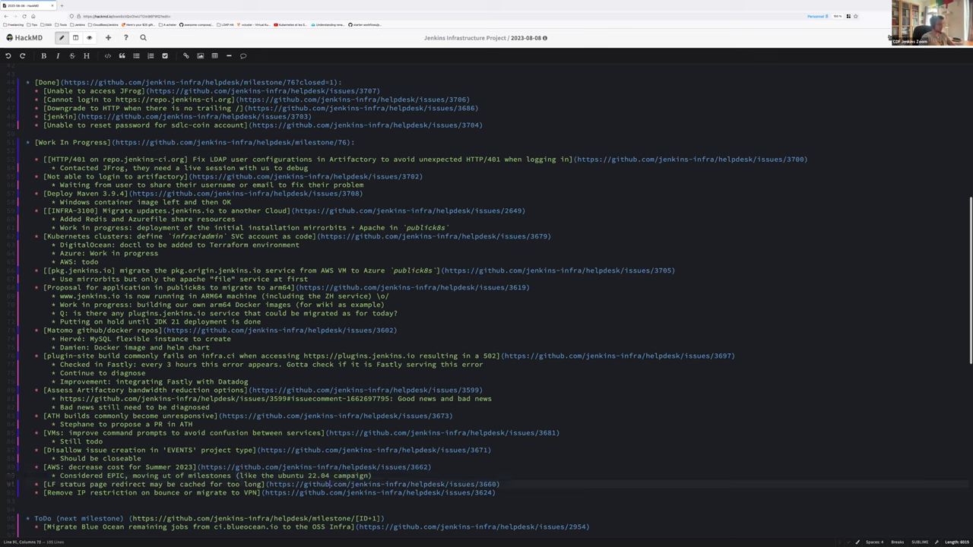
left_click(269, 485)
left_click(501, 484, "shift")
key("ctrl+c")
key("ctrl+t")
key("ctrl+v")
key("Return")
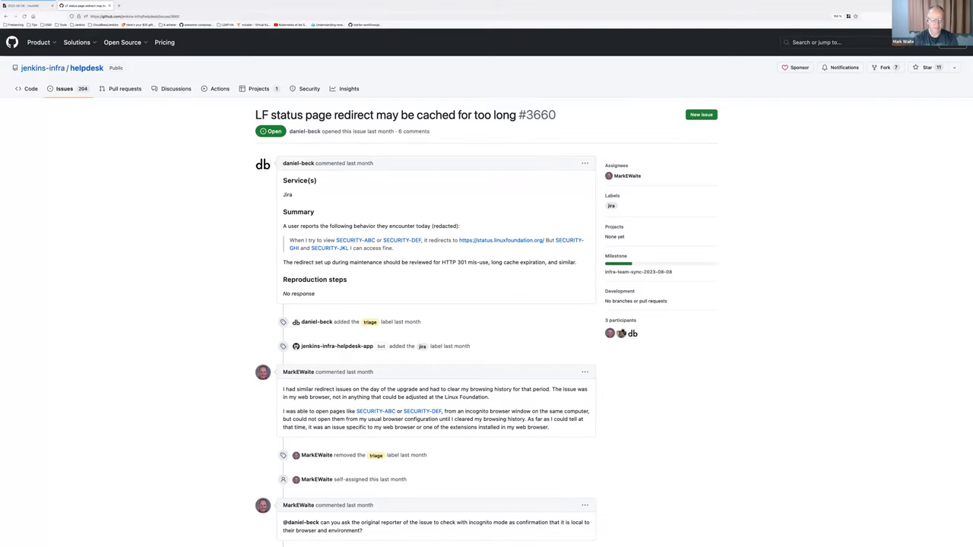
scroll(105, 454, "down", 10)
key("ctrl+w")
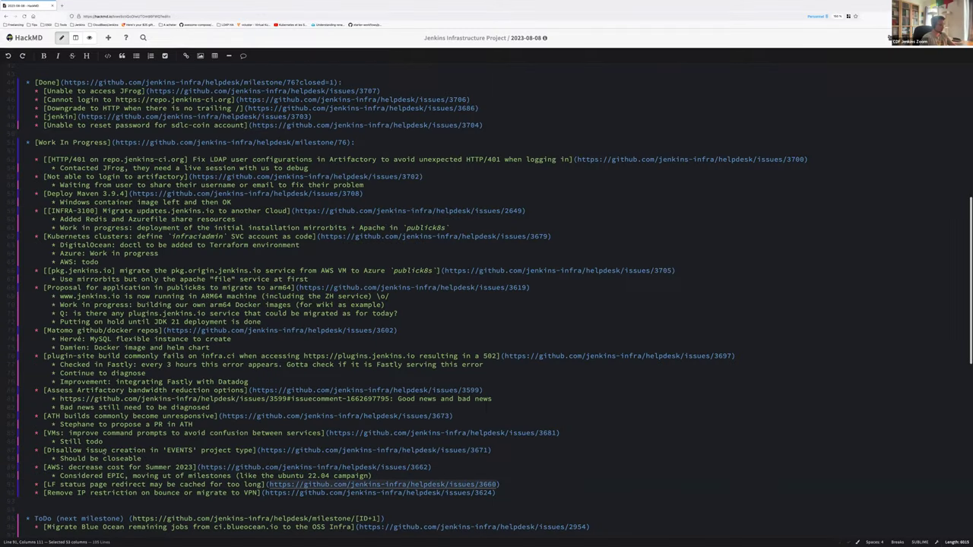
Step: Add the sub-item "Still to be investigated with LF" under the "LF status page redirect may be cached for too long" issue
key("Return")
key("Tab")
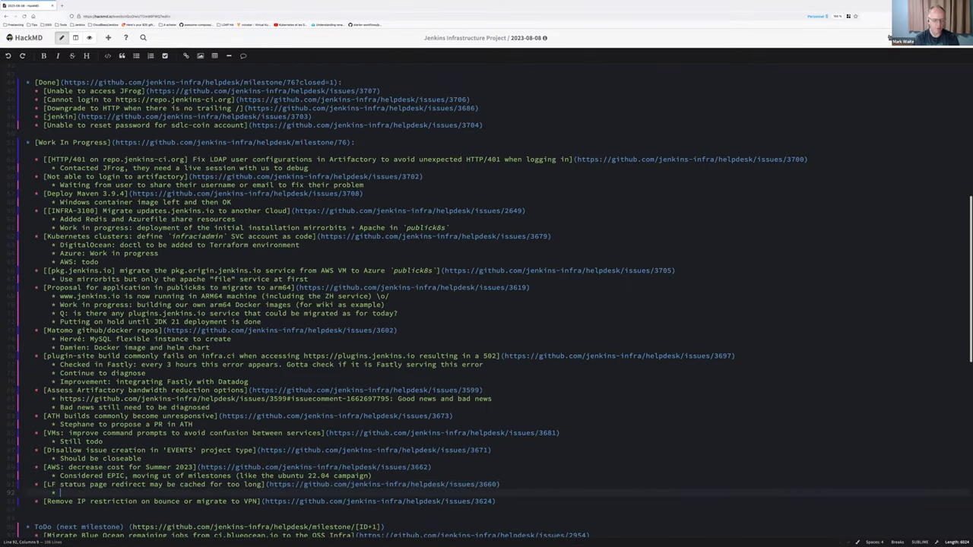
type("Still to b")
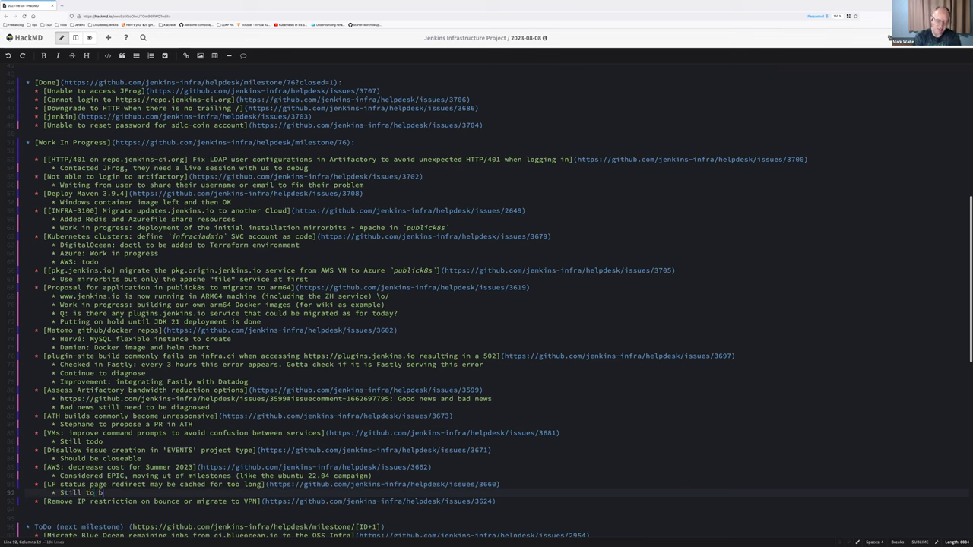
type("e invest")
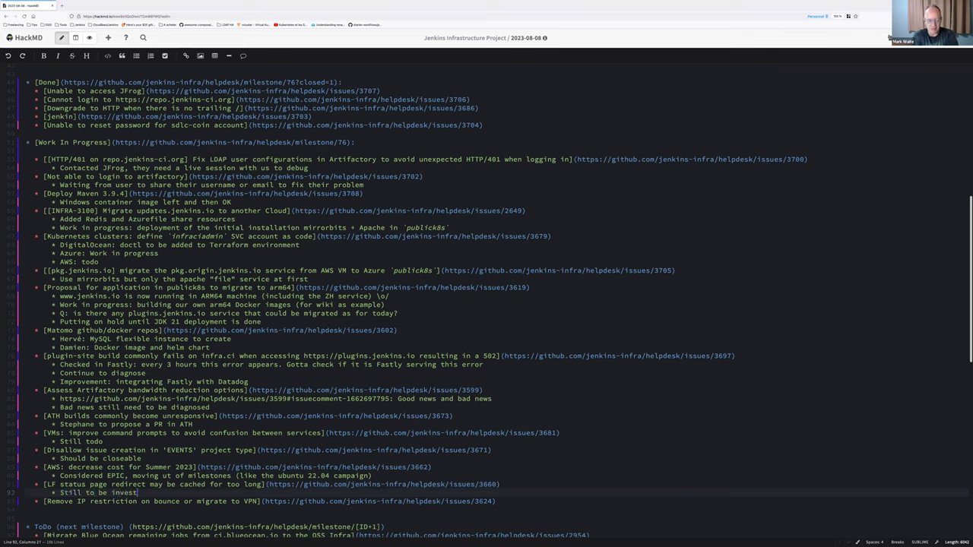
type("igated with LF,")
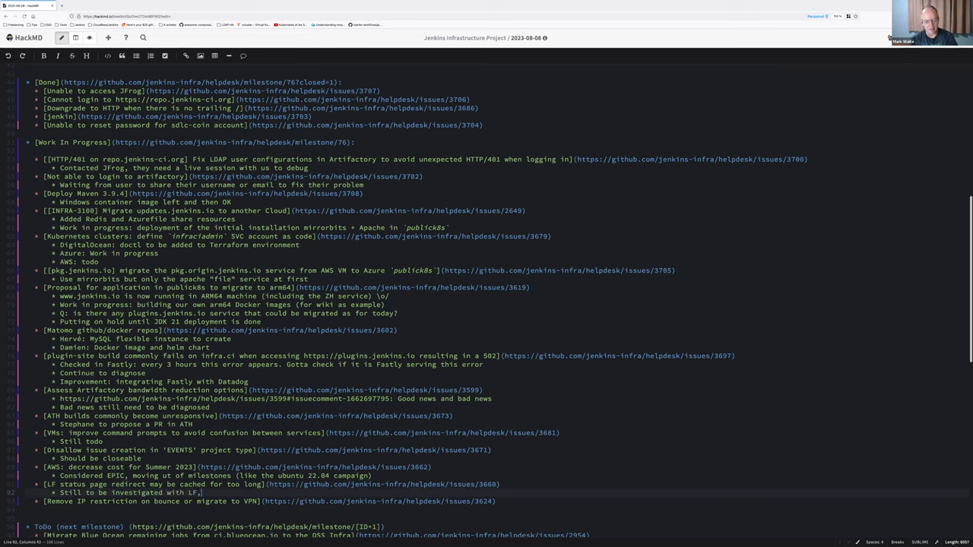
key("BackSpace")
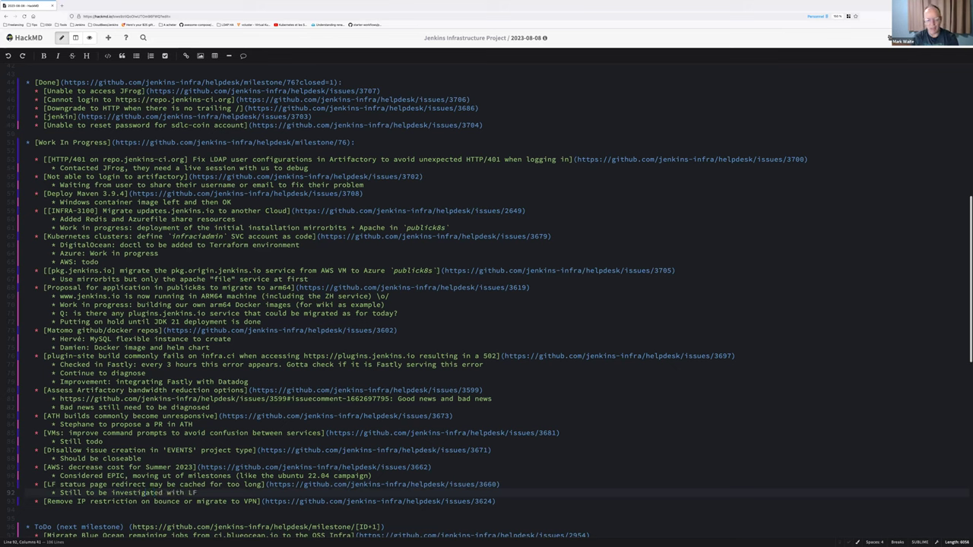
Step: Add the sub-item "Still to be done" under the "Remove IP restriction on bounce or migrate to VPN" issue
key("Down")
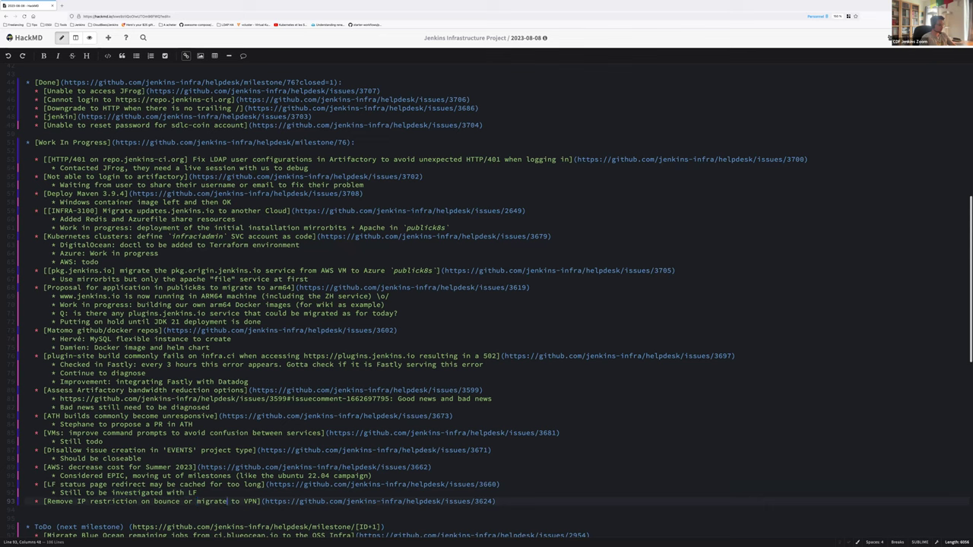
key("End")
key("Return")
key("Tab")
type("Still")
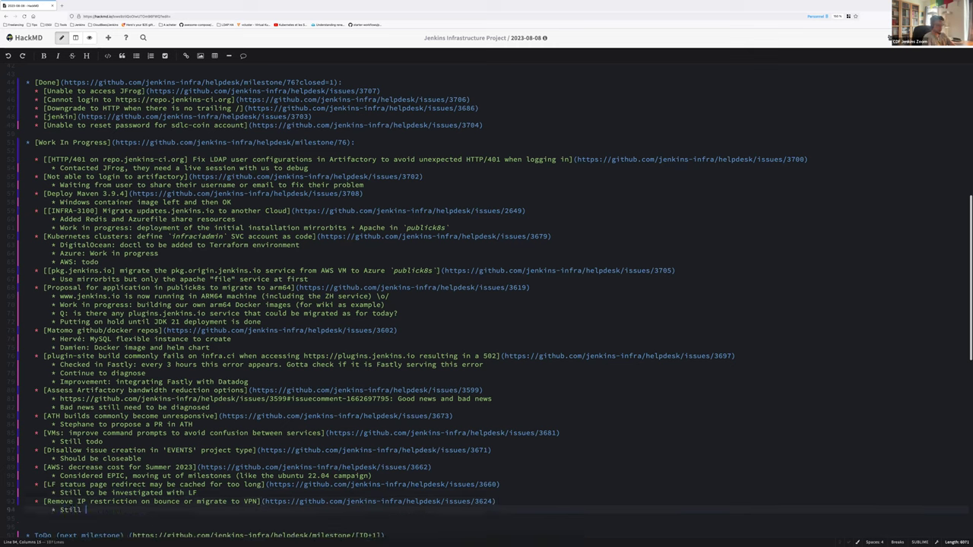
type(" to be done")
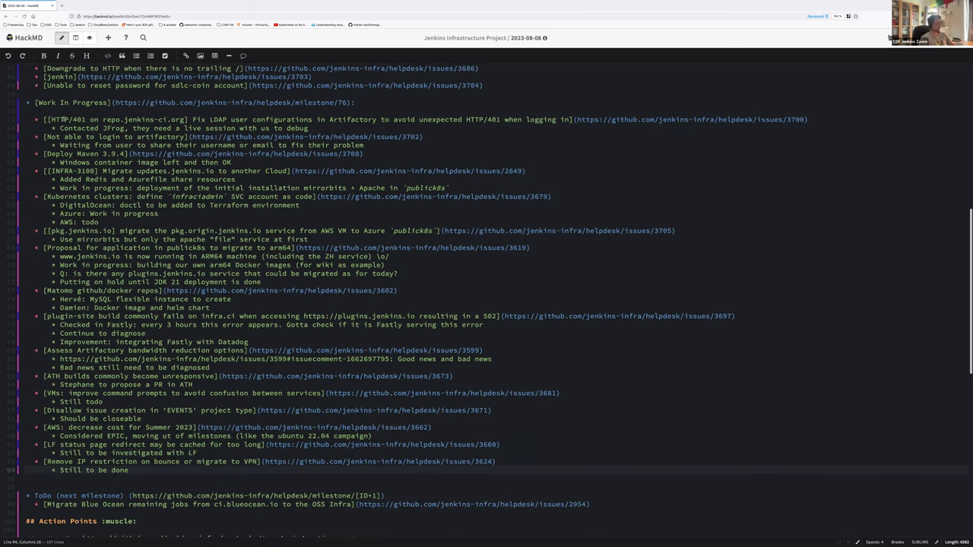
Step: Search the open issues of the jenkins-infra/helpdesk repository for "JDK" in a new browser tab, and return to the HackMD notes
key("ctrl+t")
key("ctrl+v")
key("Return")
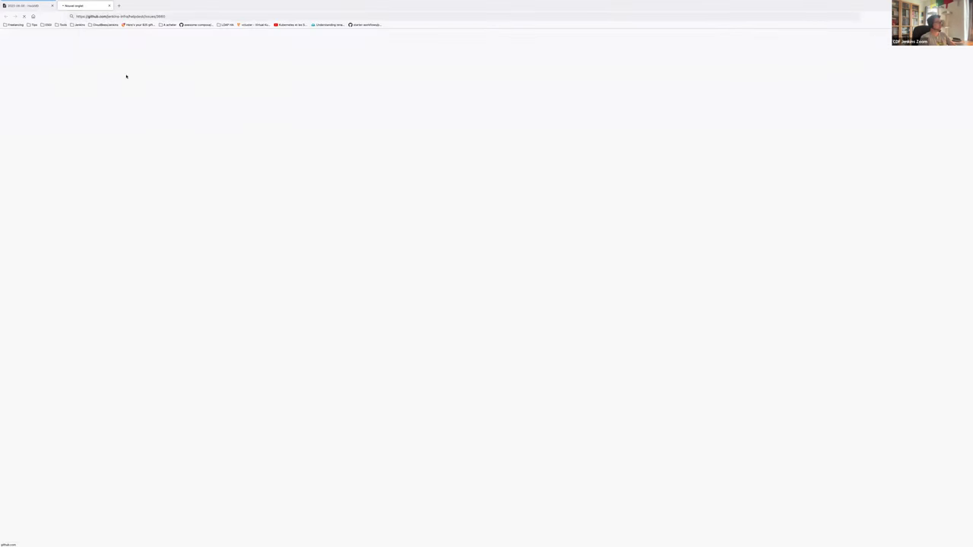
left_click(64, 89)
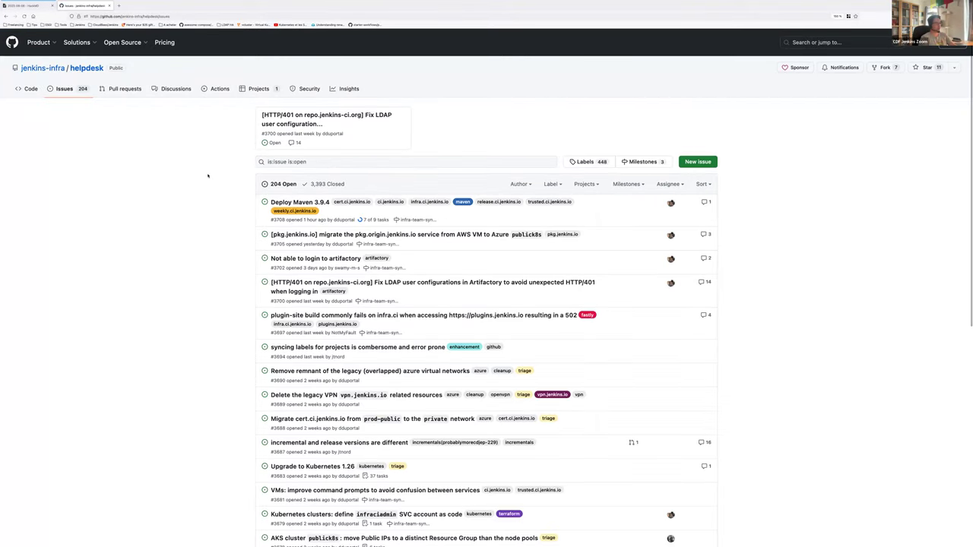
left_click(327, 162)
type("JDK")
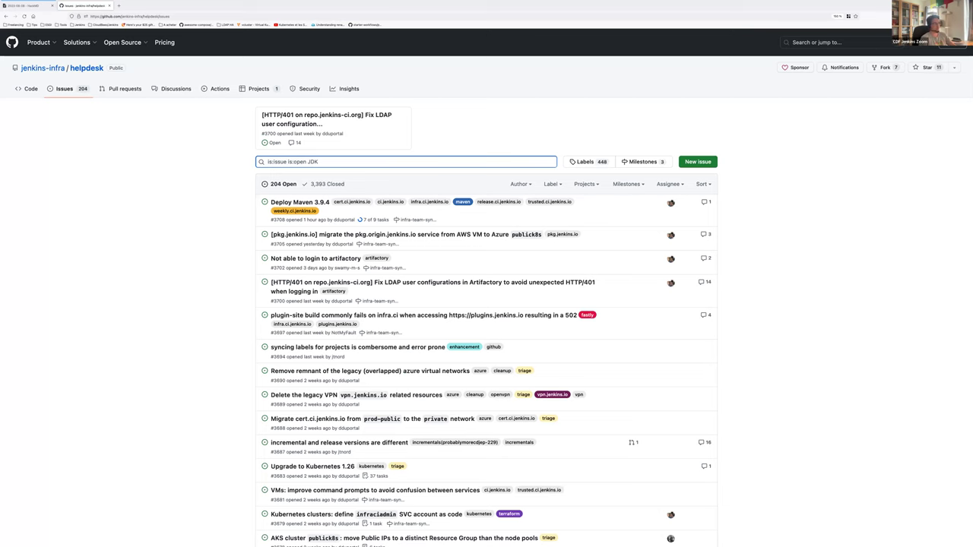
key("Return")
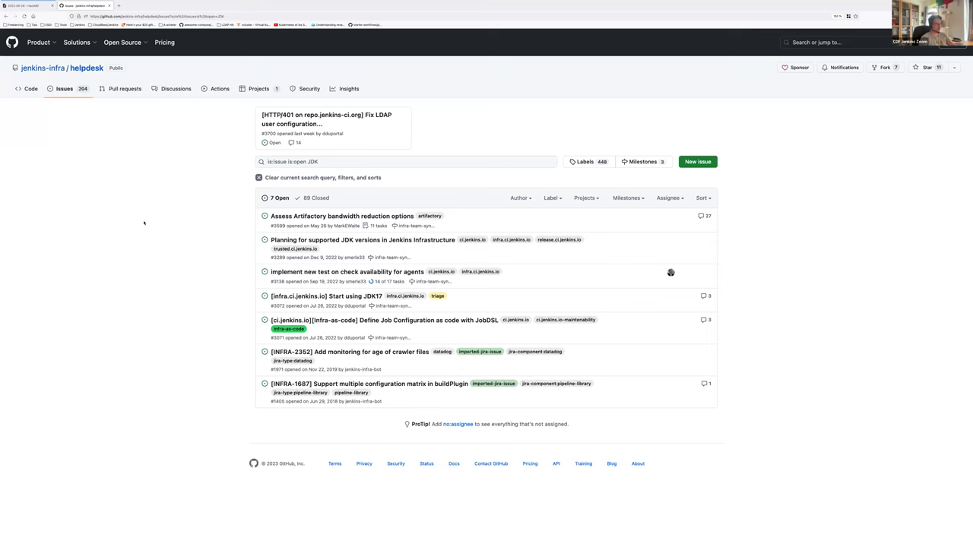
key("ctrl+shift+Tab")
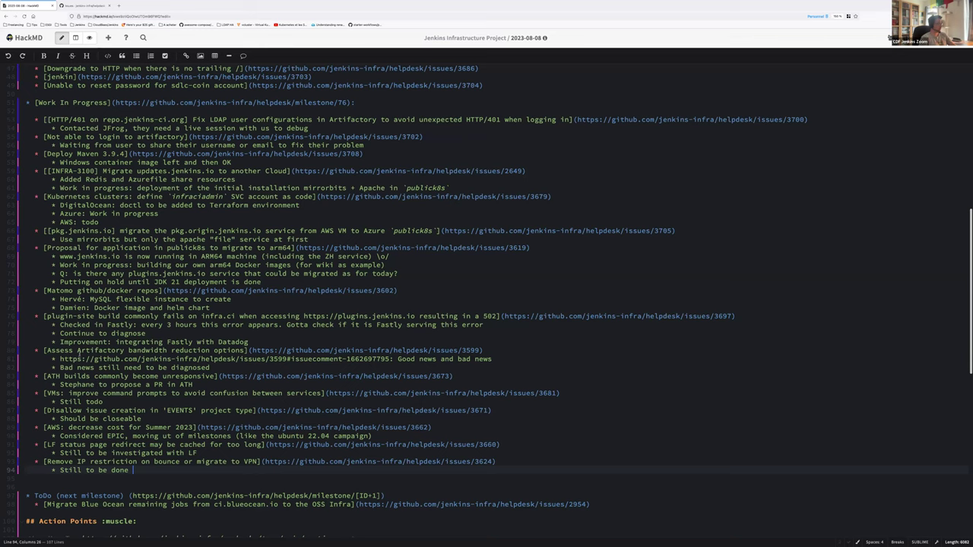
Step: Add a top-level list item "New issues:" between the Work In Progress list and the ToDo (next milestone) item
scroll(305, 228, "down", 2)
key("Down")
key("Return")
key("Return")
type("*")
key("BackSpace")
key("BackSpace")
type("*")
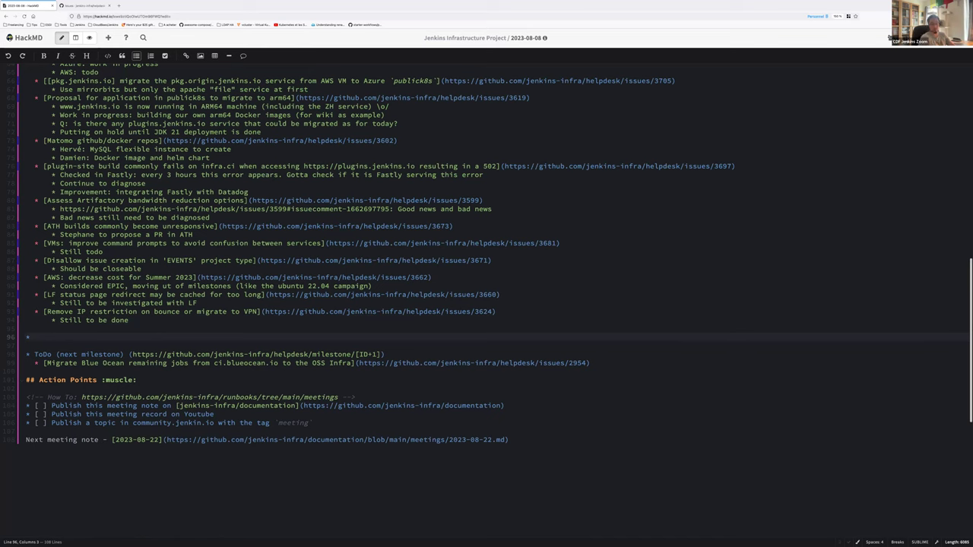
type("New issues:")
key("Return")
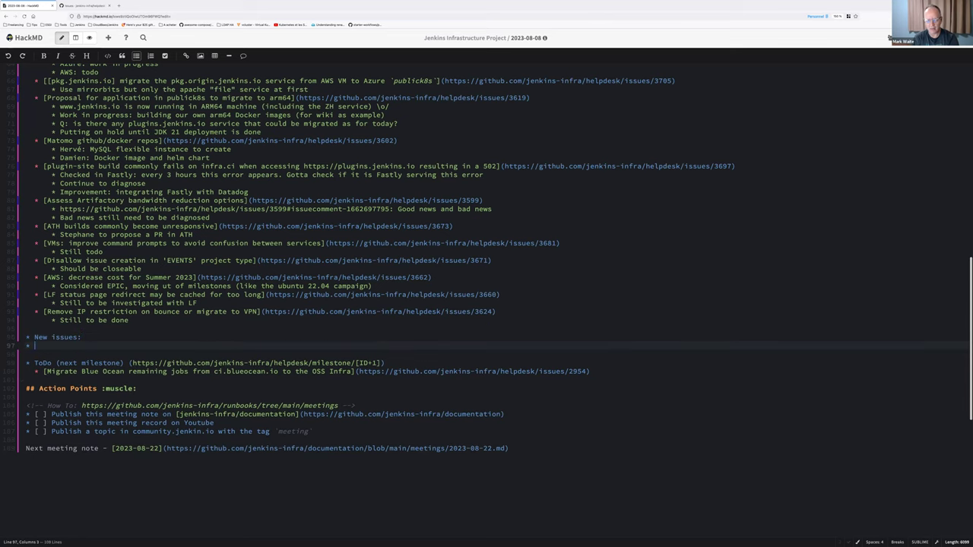
Step: Add the sub-item "Important: October 2023 we want Jenkins to support JDK21 (new LTS)." under "New issues:"
key("Tab")
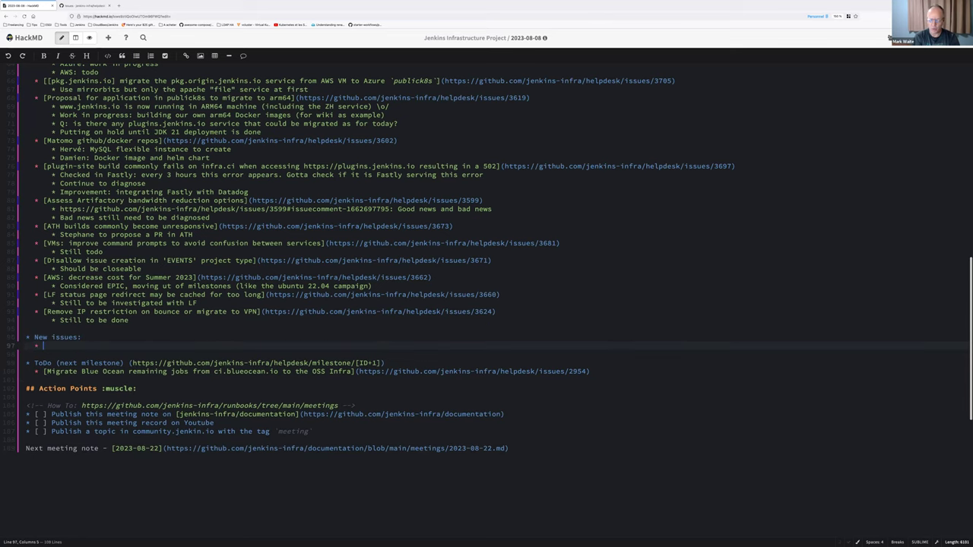
type("Impor")
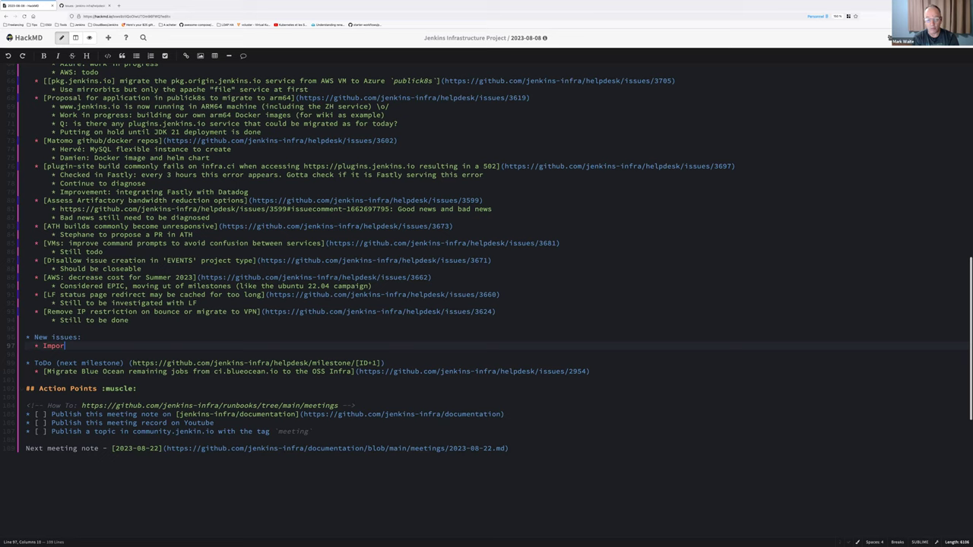
type("tant: ")
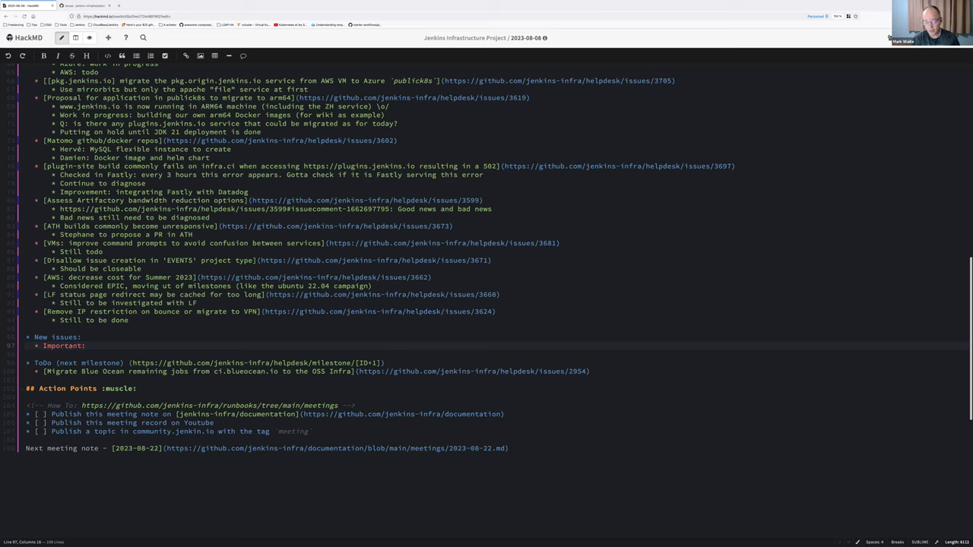
type("JDK")
key("ctrl+shift+Left")
type("October ")
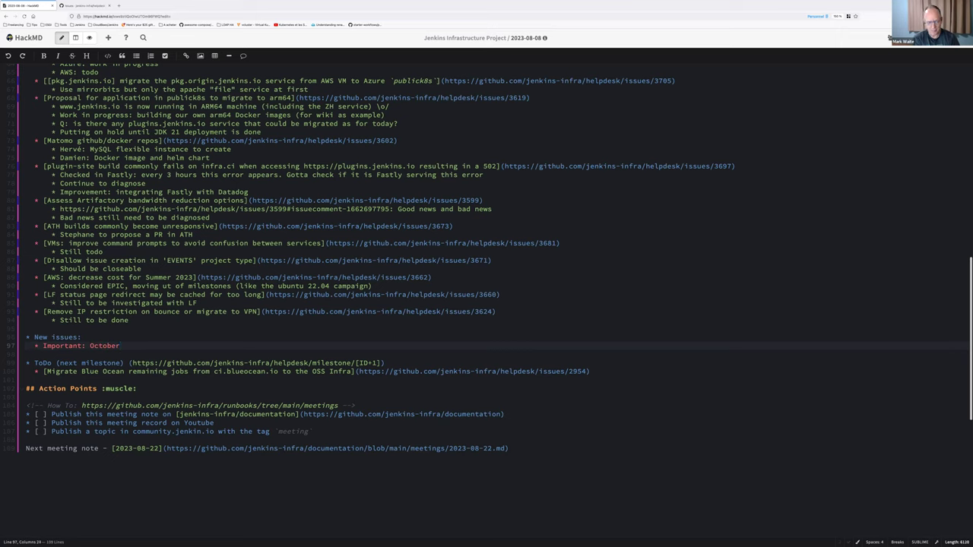
type("2023 we want")
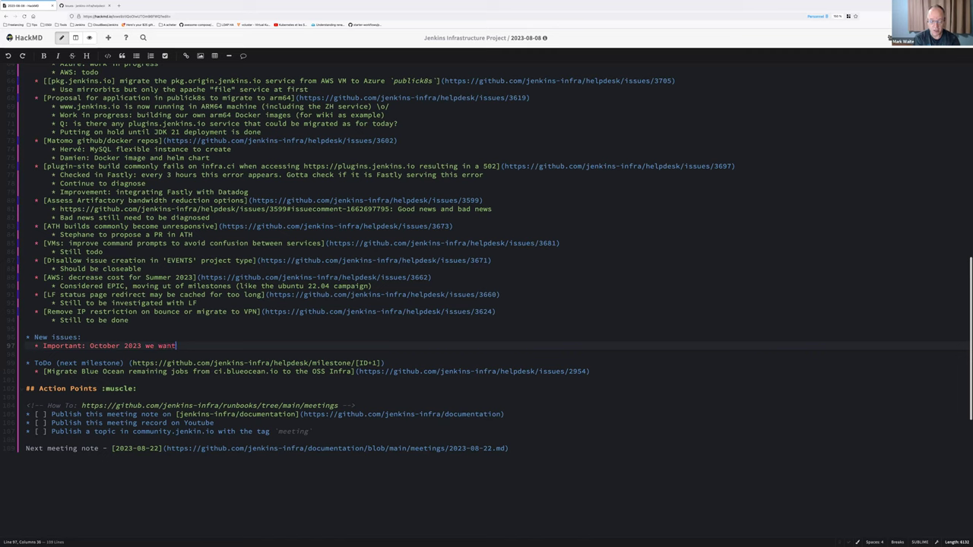
type(" Jenkins ")
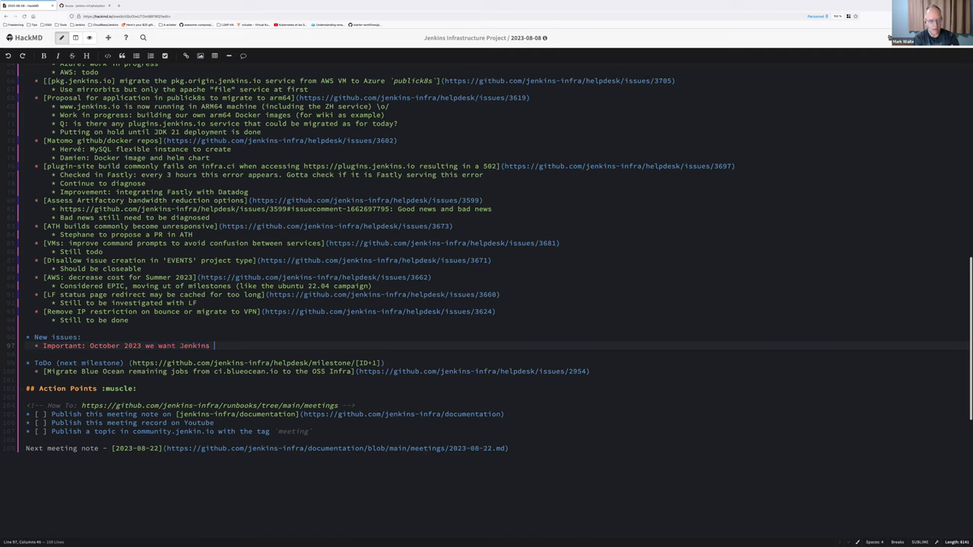
type("to support JDK")
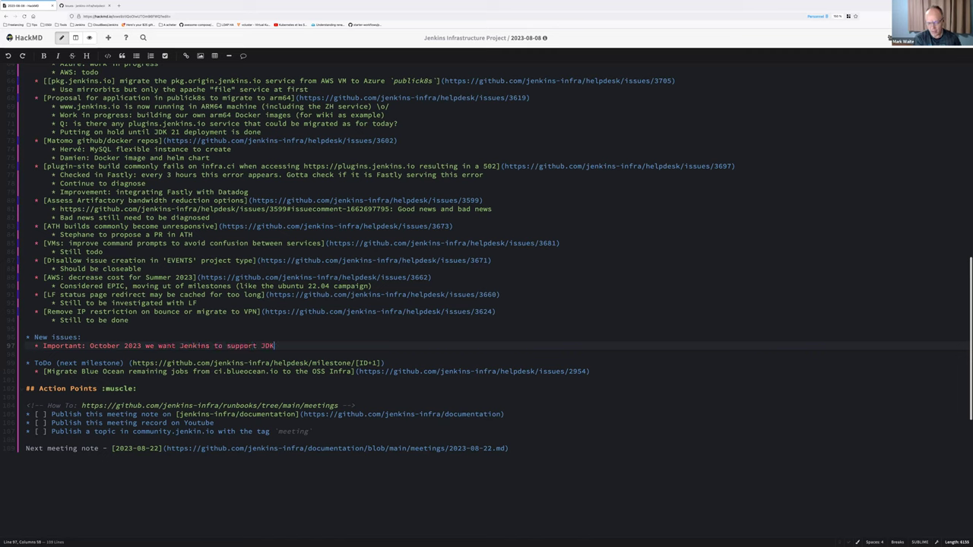
type("21 (new ")
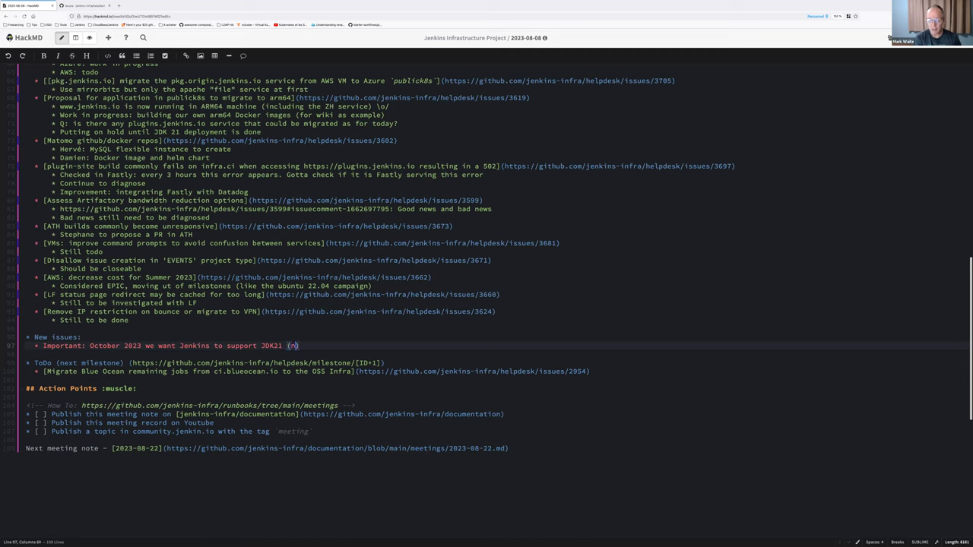
type("LTS)")
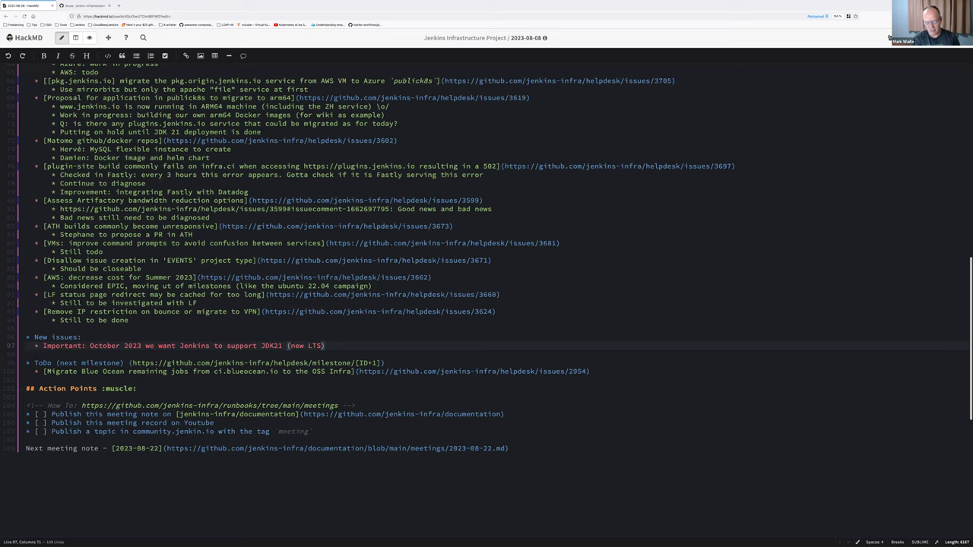
type(".")
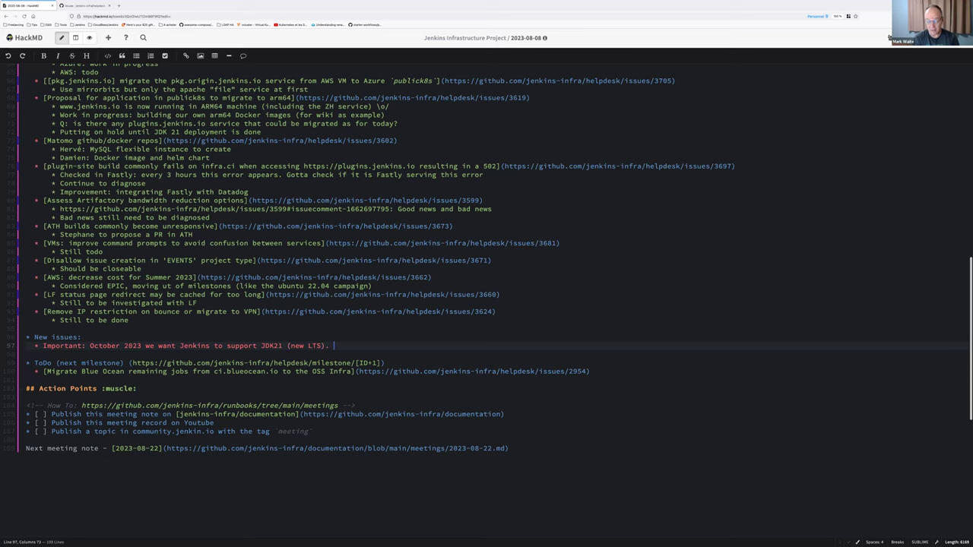
Step: Create an empty nested bullet below the JDK21 sub-item and append "It Mean" to the end of the sub-item's text
key("Return")
key("Tab")
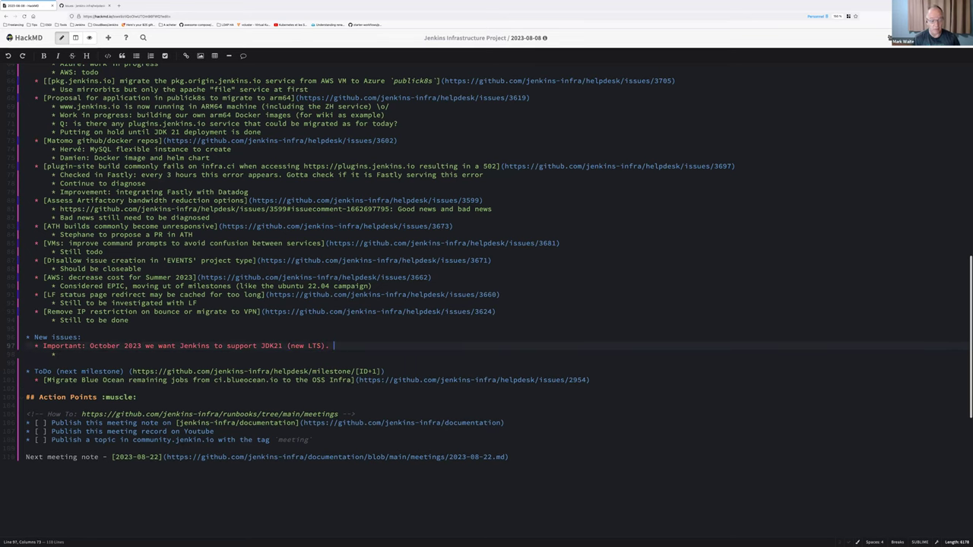
key("BackSpace")
key("BackSpace")
type("Mean")
key("BackSpace")
key("BackSpace")
type(".")
key("BackSpace")
type("). ")
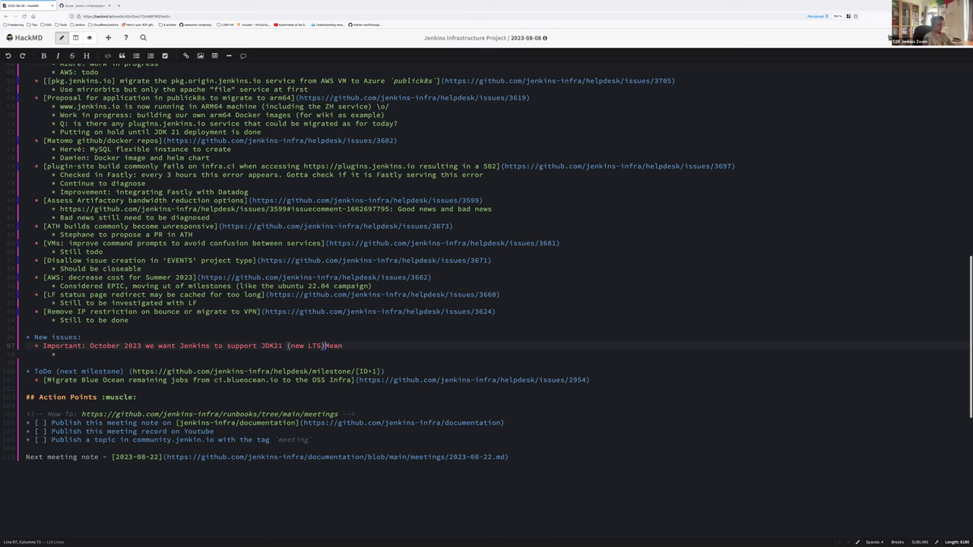
type("It")
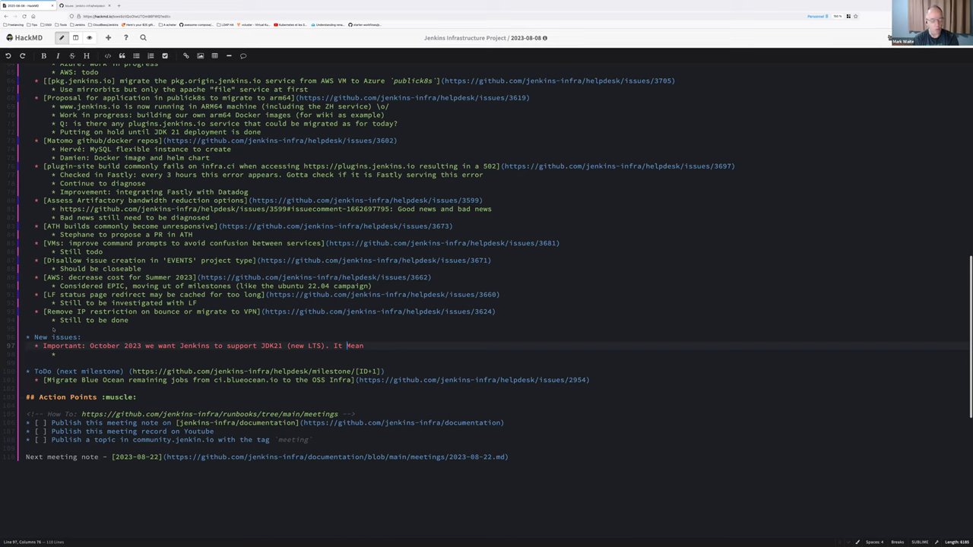
Step: Try continuing the JDK21 sub-item as "It Means infrastructure need to add JDK21", and undo that addition
type("s infrastru")
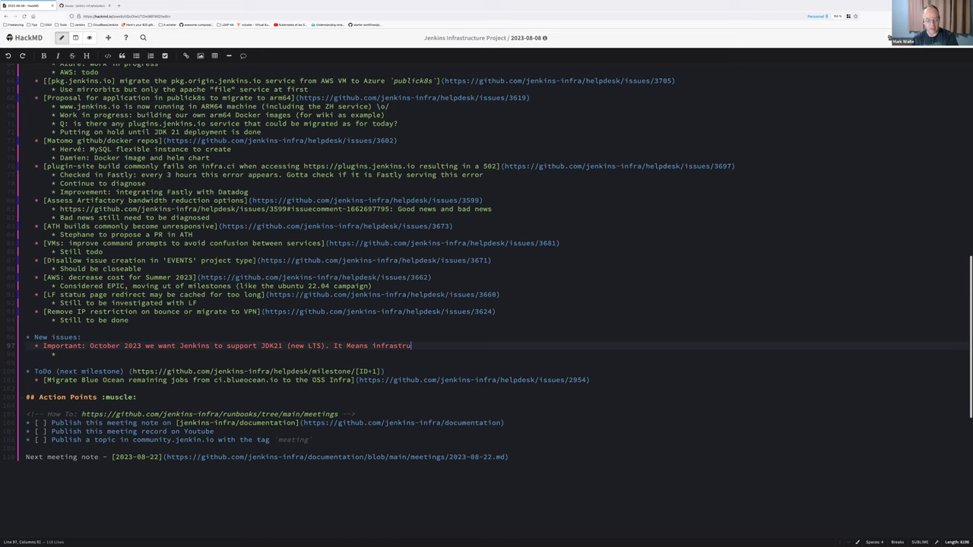
type("cture need to add JDK21")
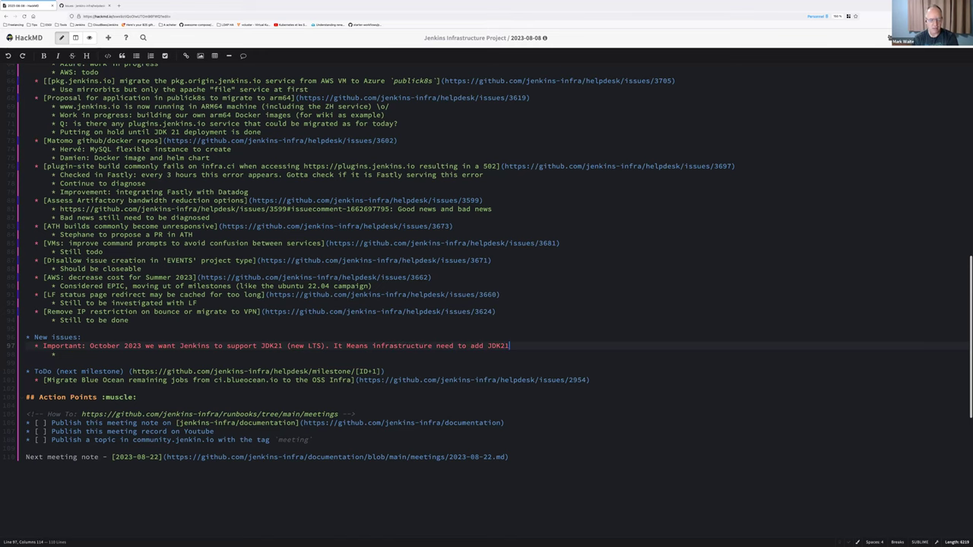
key("Return")
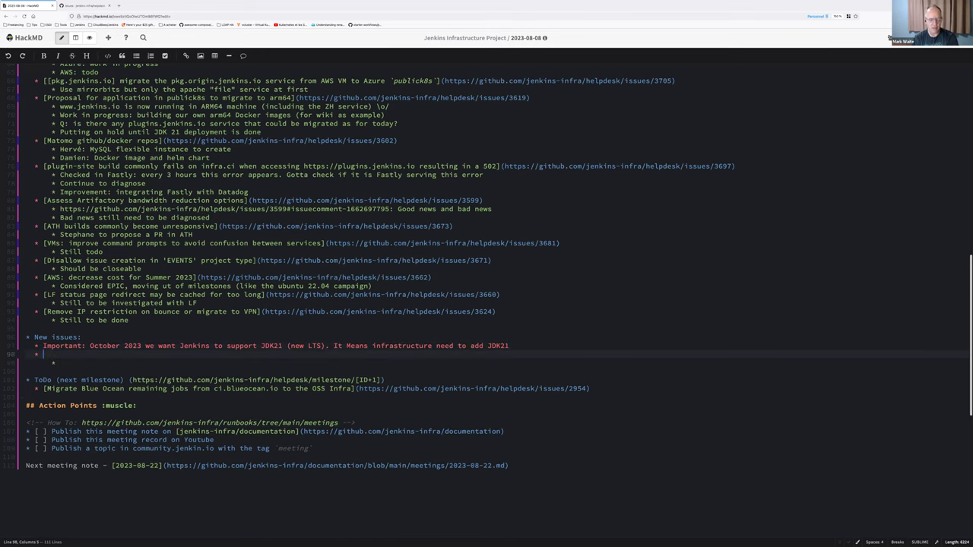
key("ctrl+z")
key("ctrl+z")
key("ctrl+z")
key("ctrl+z")
Step: Add nested bullets "Official release in septemebr: only prereleases until then" and "Issue to be created" under the JDK21 sub-item
type("Offi")
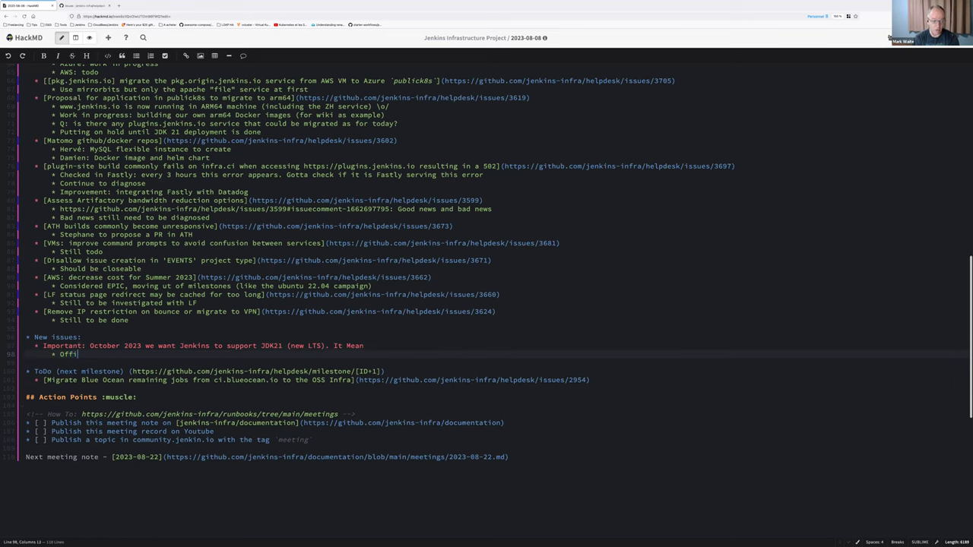
type("cial release")
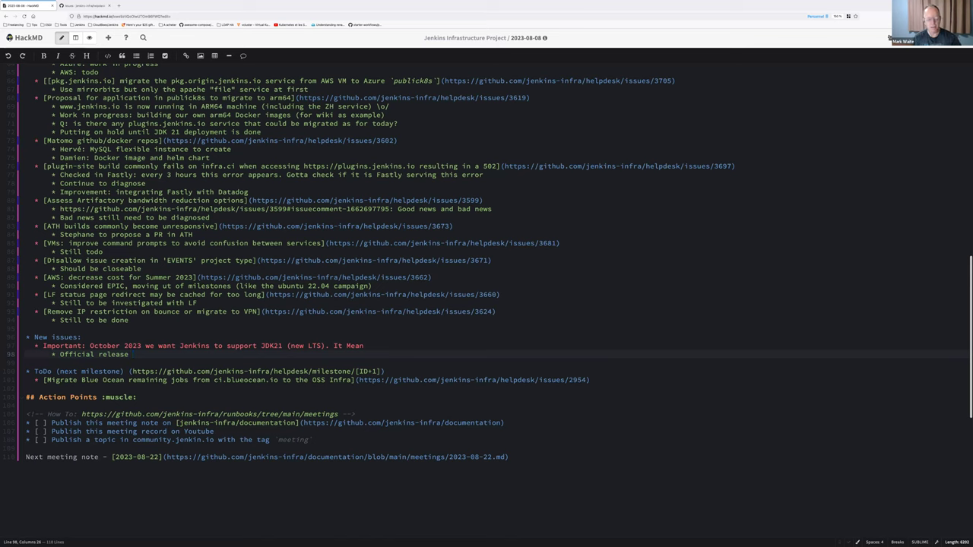
type("in septemebr: on")
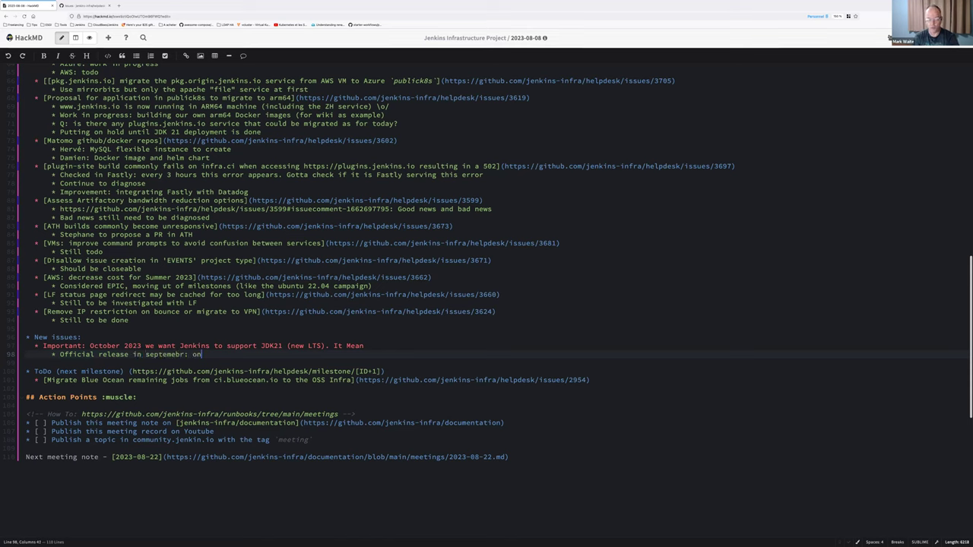
type("ly prerelease")
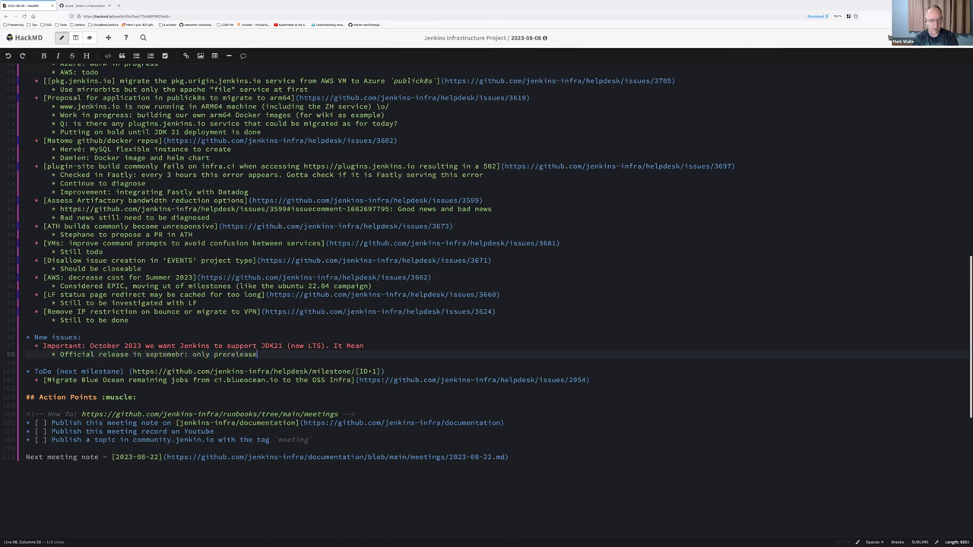
type("s until then")
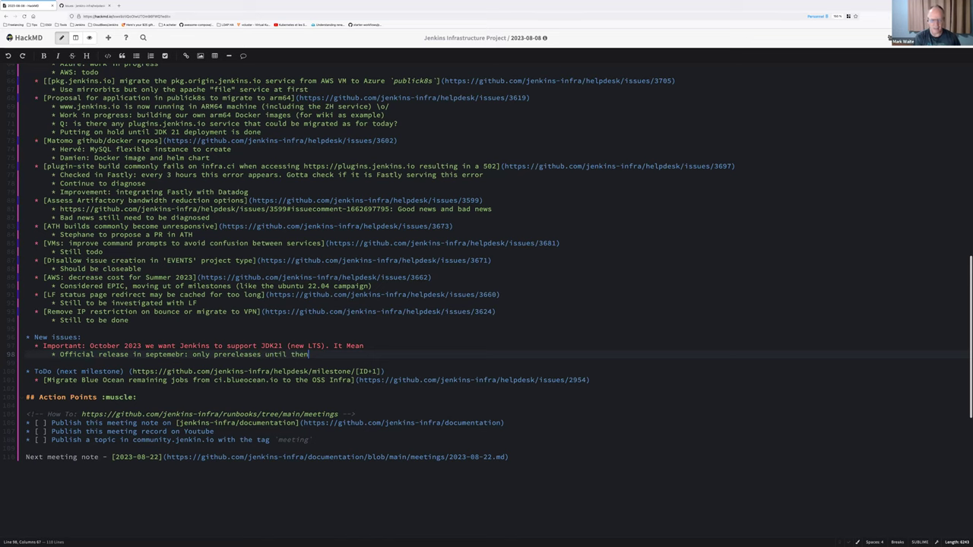
key("Return")
type("Issue to be created")
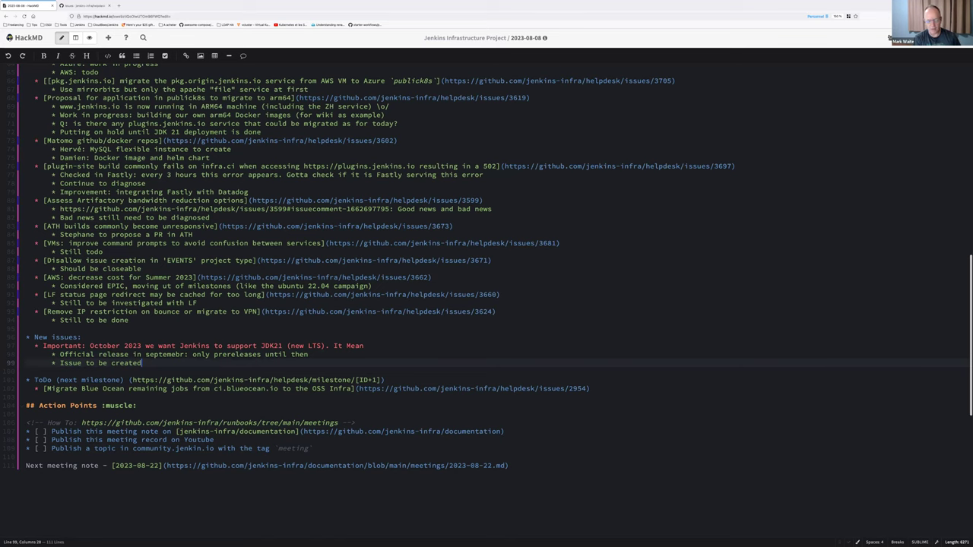
Step: Start a bullet about the colleague's use of OpenJDK below "Issue to be created" and move it beneath the "Official release" bullet
key("Return")
type("Mark used OpenJD")
key("shift+Home")
key("ctrl+x")
key("Up")
key("Up")
key("End")
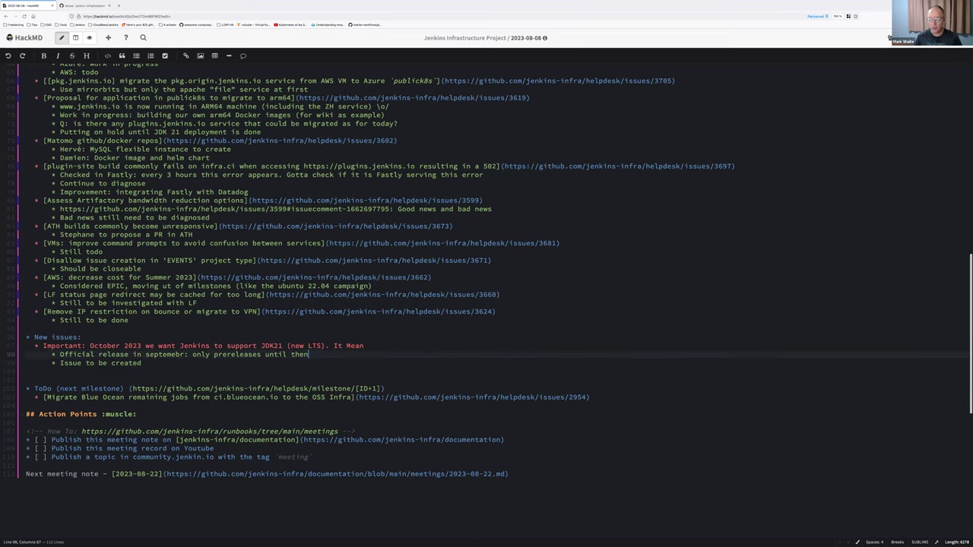
key("Return")
key("Tab")
key("BackSpace")
key("BackSpace")
key("ctrl+v")
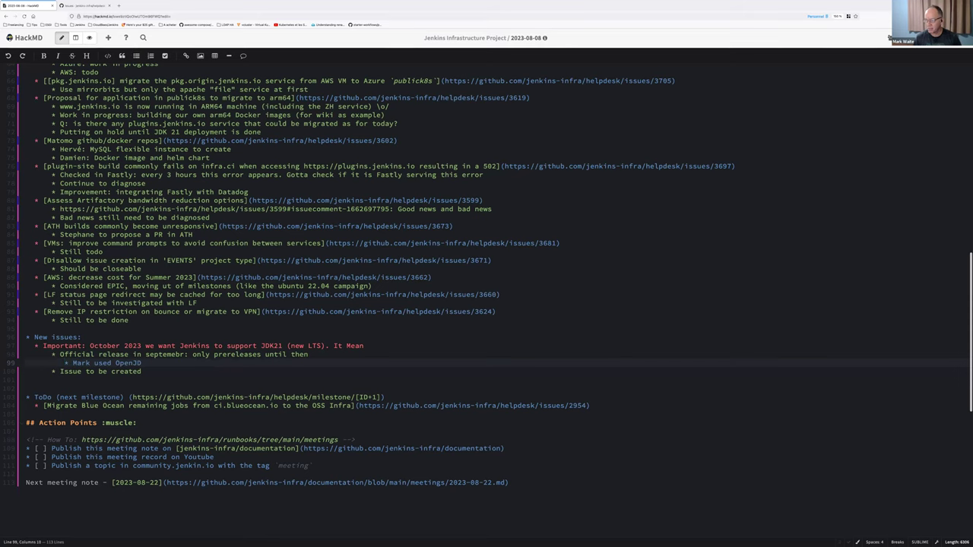
Step: Nest the OpenJDK note one level under the "Official release" bullet and complete it with "OpenJDK `amd64` Linux distribution"
key("shift+Tab")
key("Tab")
key("End")
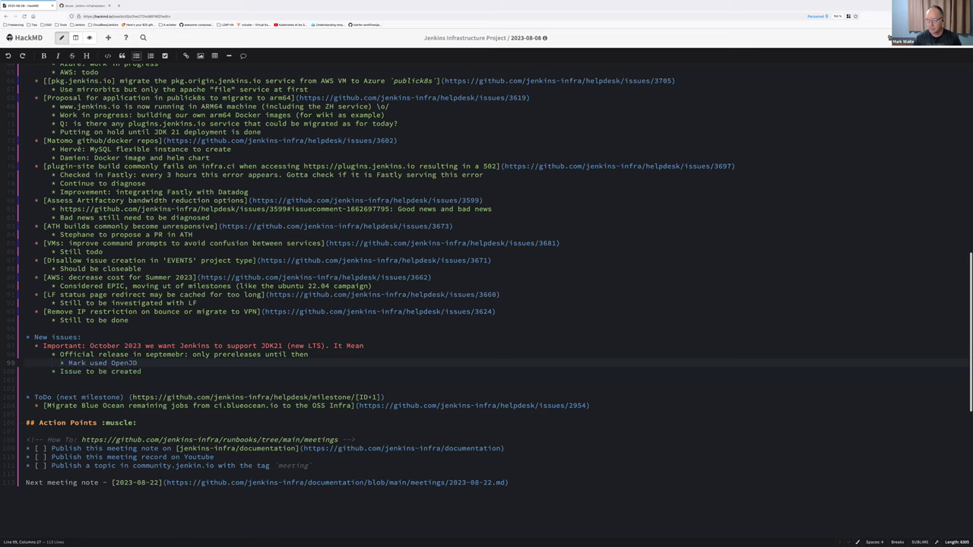
type("K ")
type("`adopti")
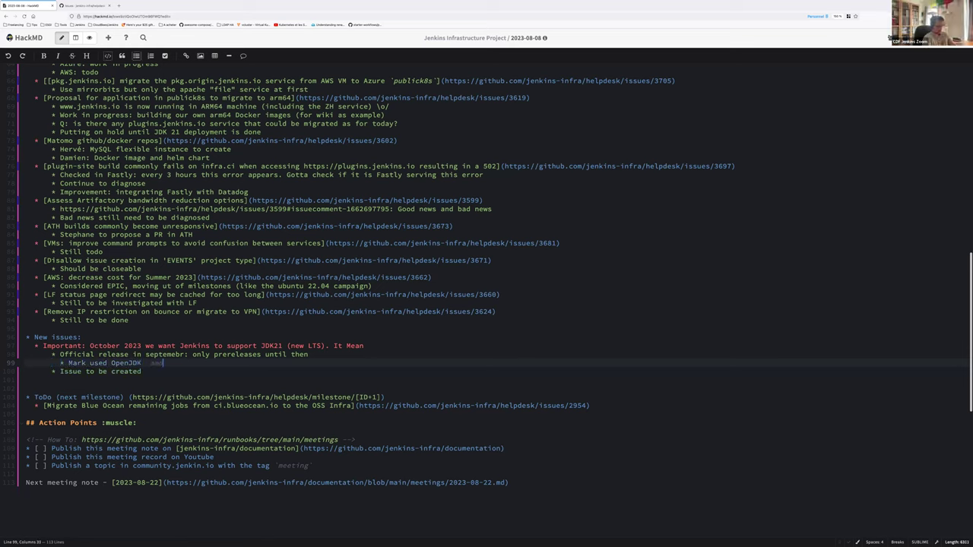
type("Linux distribution")
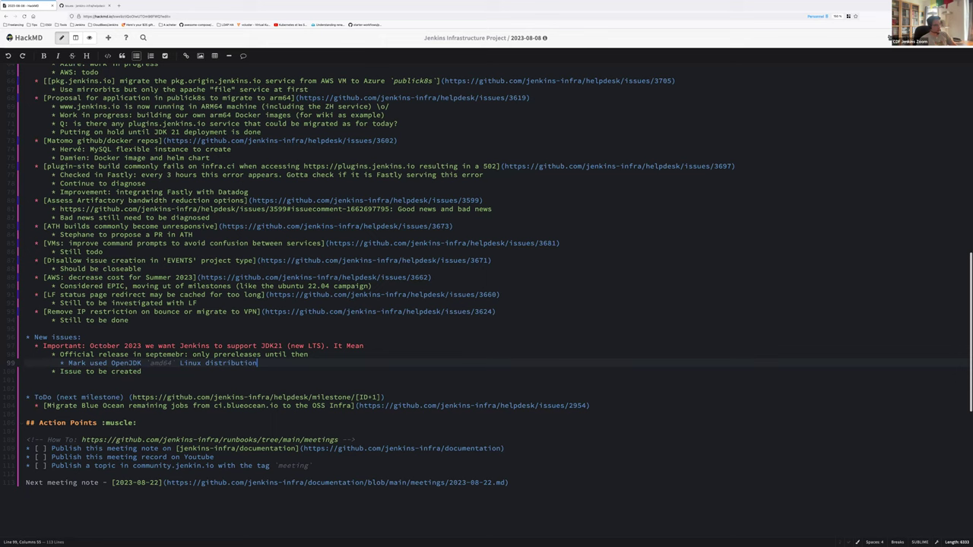
Step: Start a sibling bullet "Temurin provides" and open GitHub's adoptium/temurin21-binaries releases page in a new browser tab
key("Return")
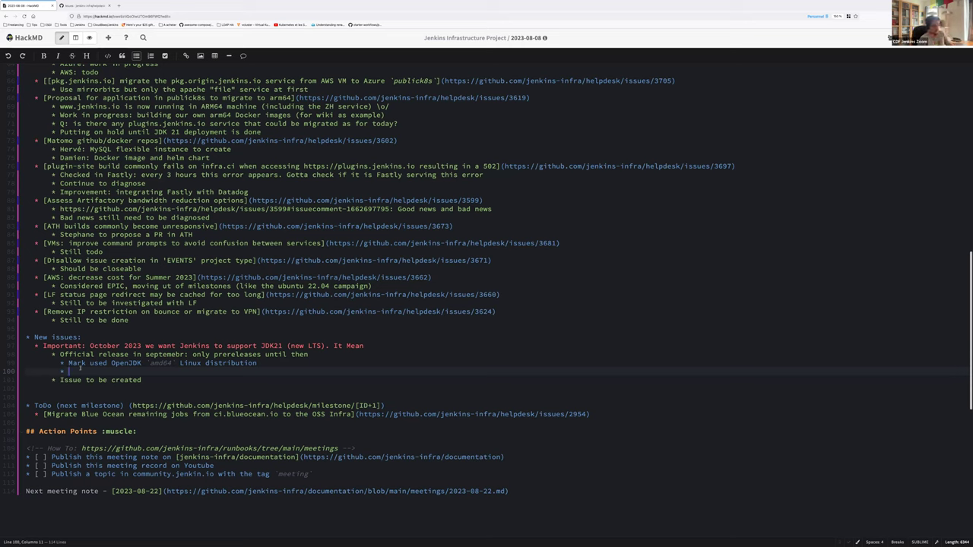
type("Temurin provides")
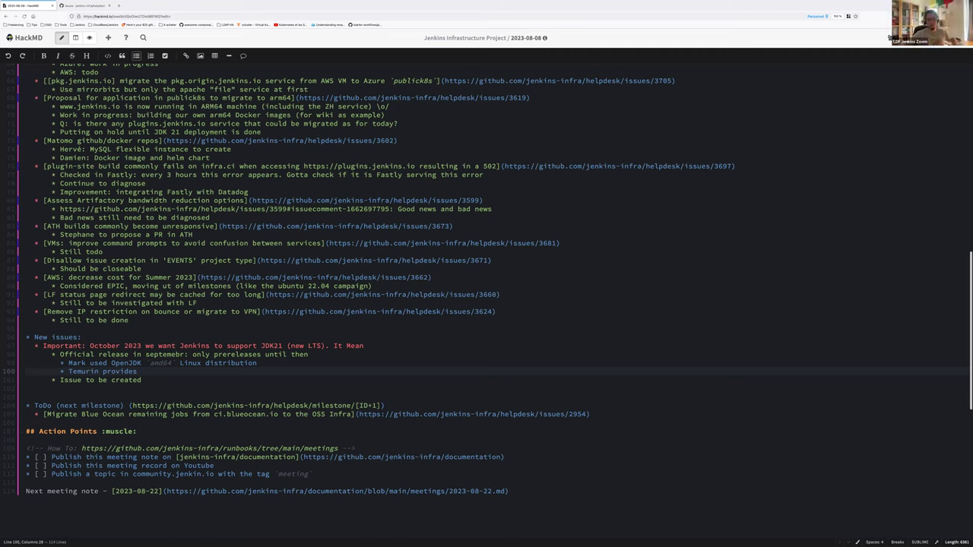
key("ctrl+t")
type("github.com/")
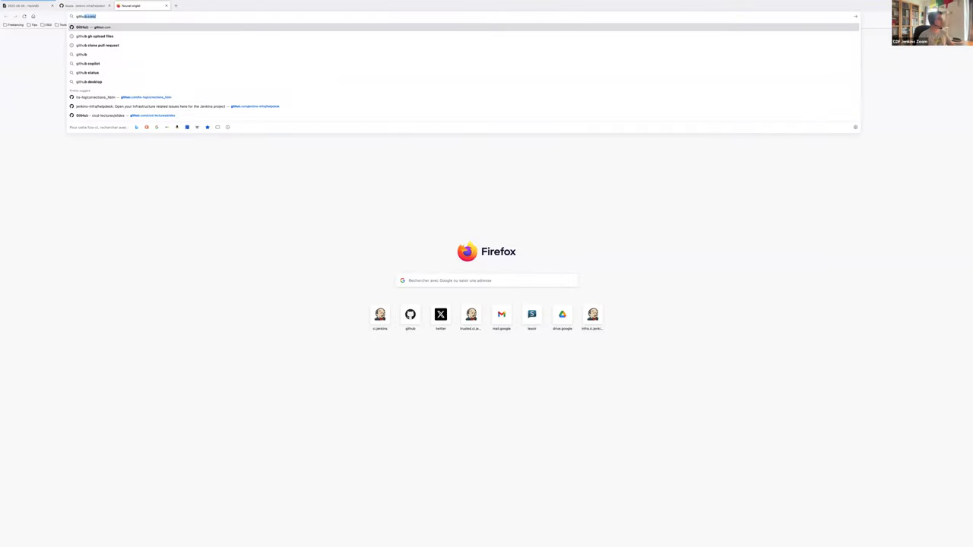
type(" temurin")
key("Down")
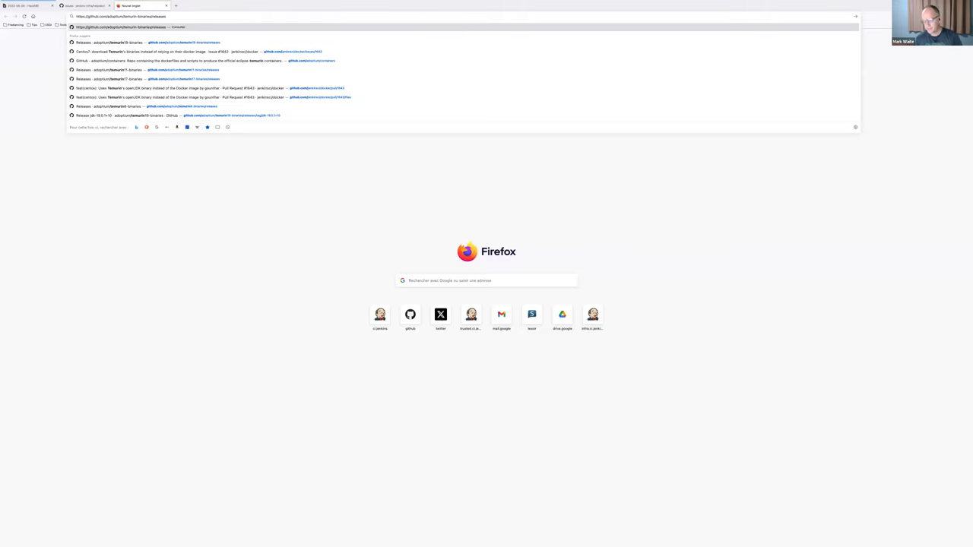
type("21")
key("Return")
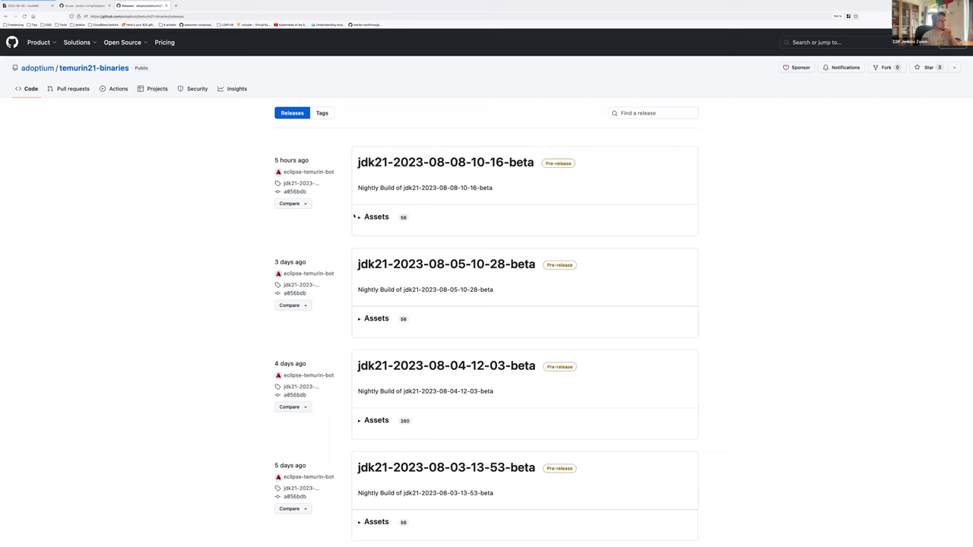
left_click(358, 219)
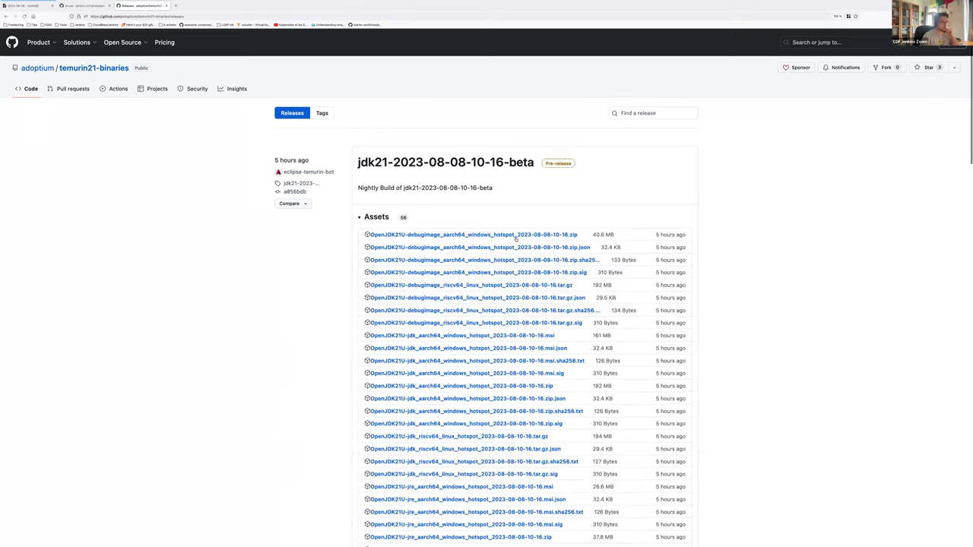
scroll(679, 285, "down", 3)
scroll(679, 284, "down", 15)
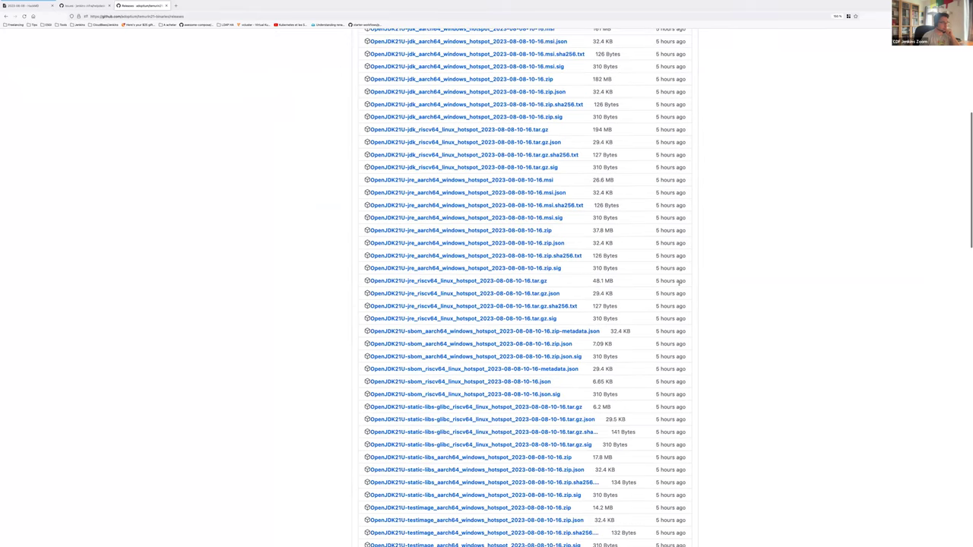
scroll(679, 285, "up", 5)
scroll(468, 159, "up", 10)
scroll(469, 160, "up", 2)
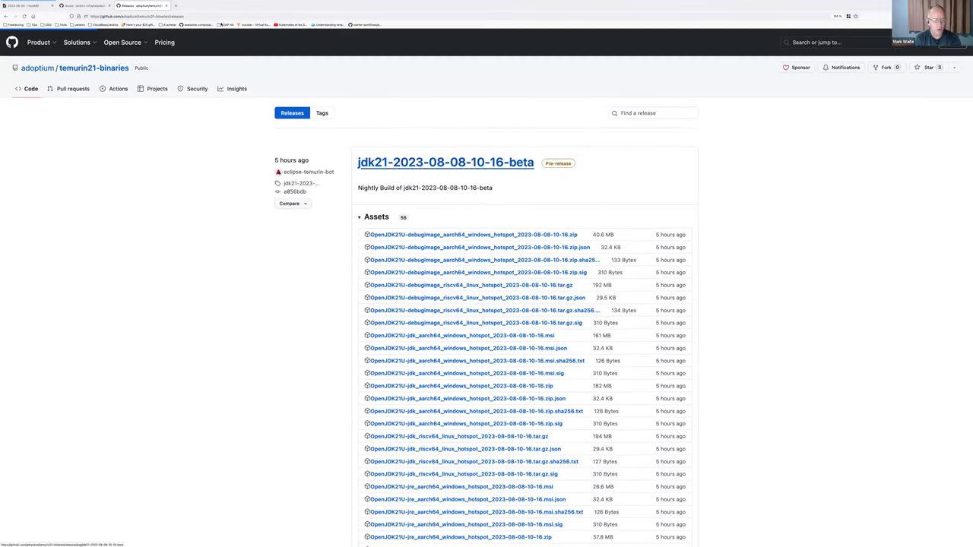
left_click(468, 161)
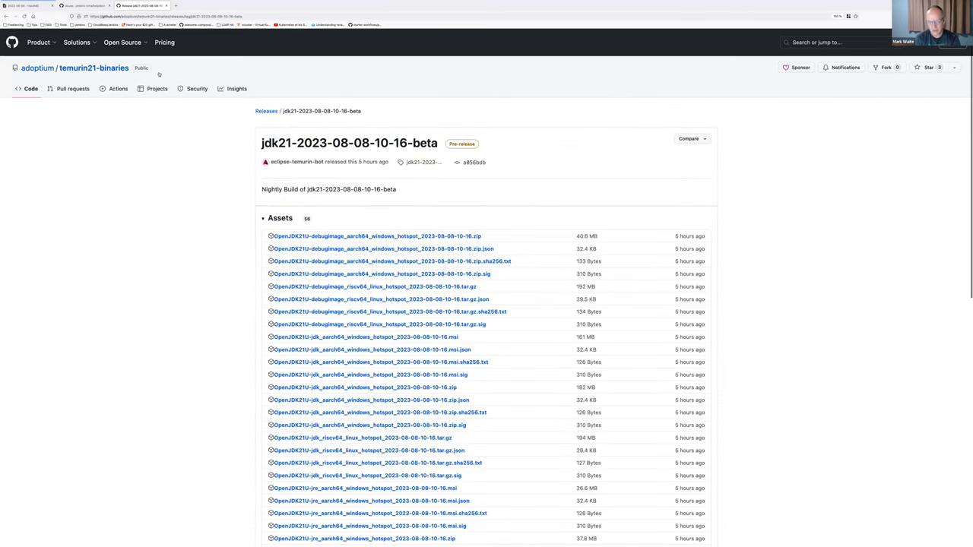
key("super+l")
key("super+c")
key("super+1")
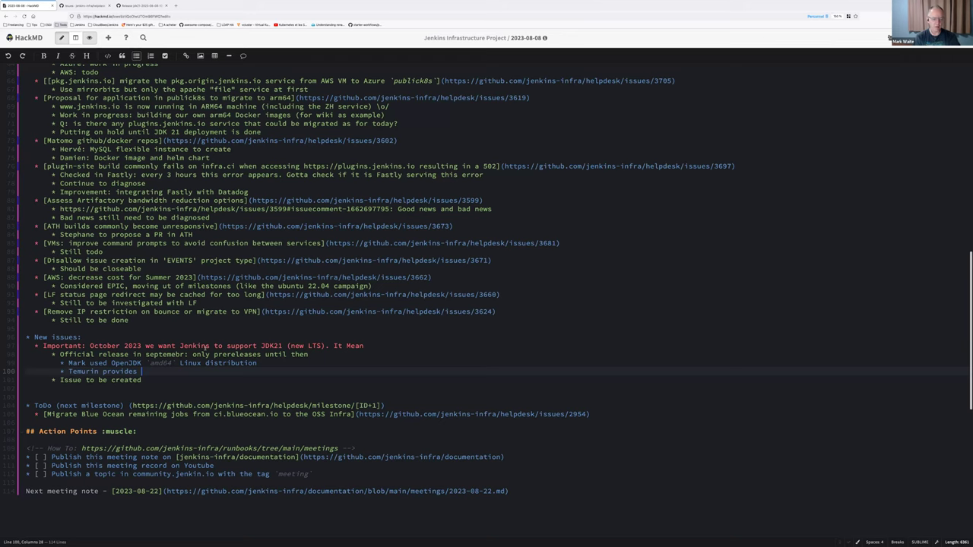
type("here:")
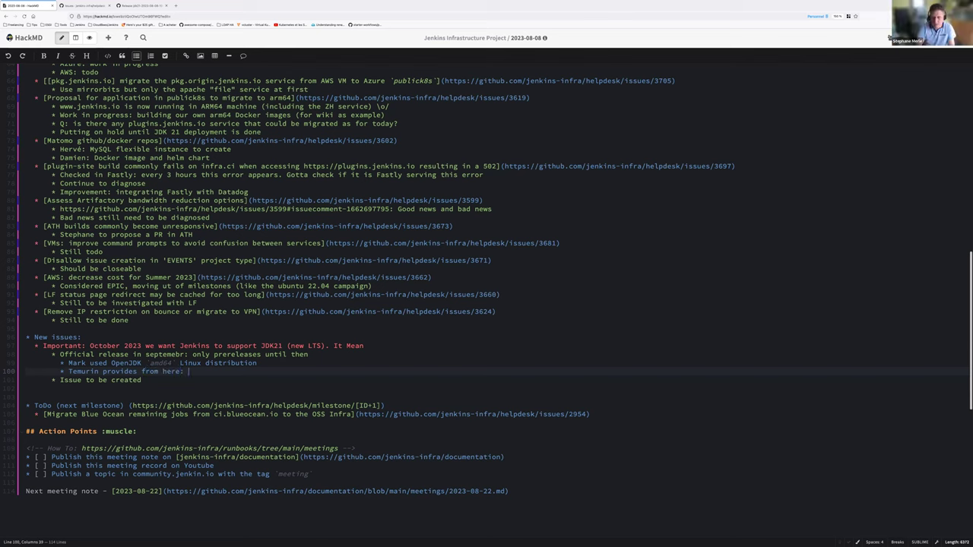
key("super+v")
type("(prerelease")
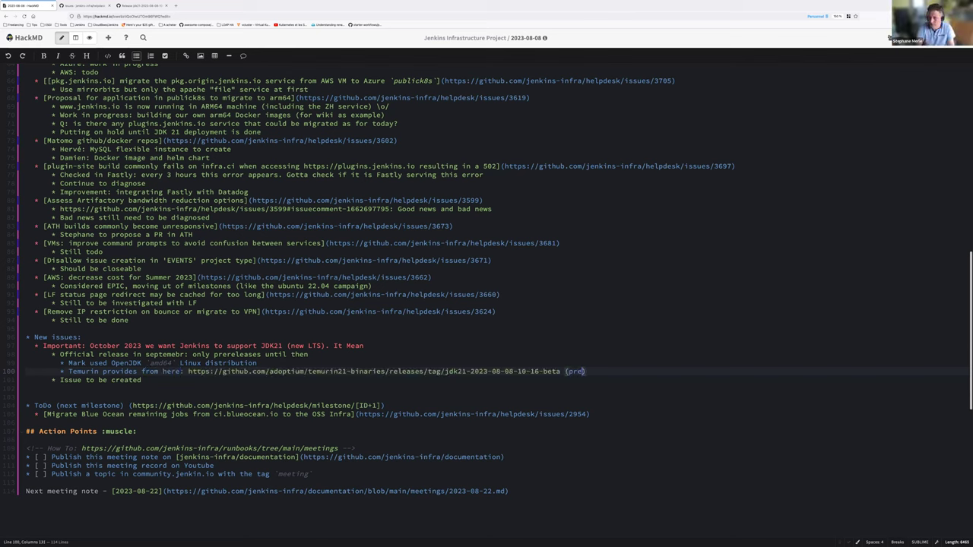
Step: Append "in helpdesk!" to the "Issue to be created" bullet and add a nested bullet "Packer image" below it
key("Down")
type("in helpdesk!")
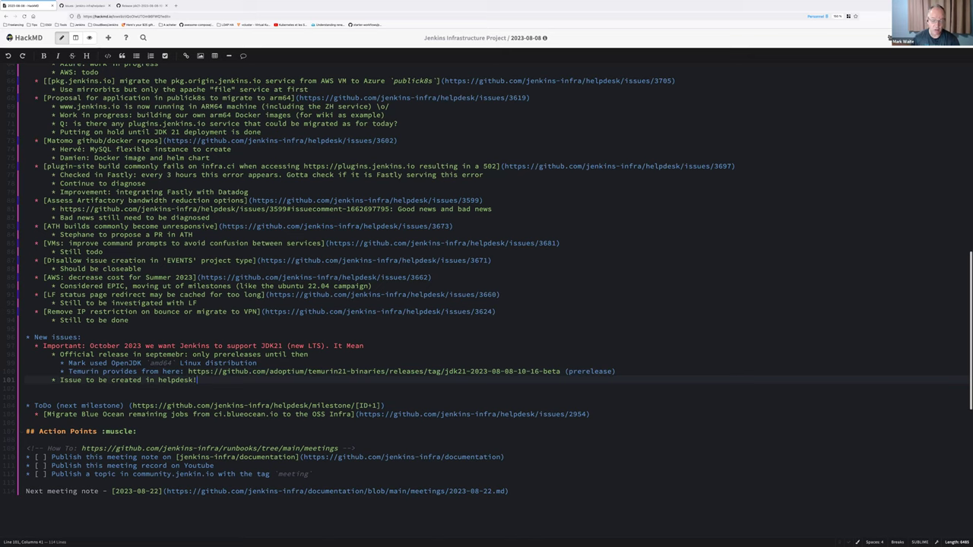
key("Return")
key("Tab")
type("Packer image")
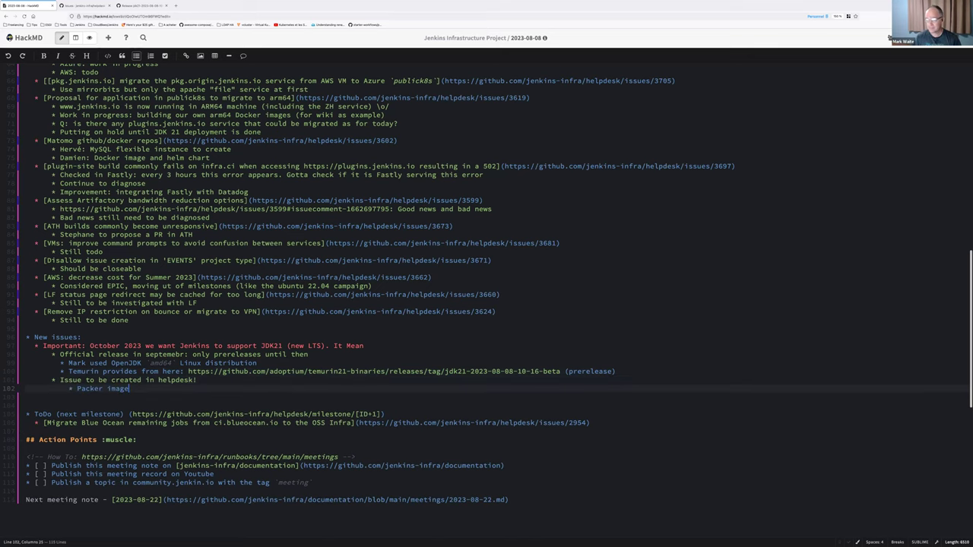
Step: Add the bullet "Windows container image" below "Packer image"
key("Return")
type("Windop")
key("BackSpace")
type("ws ")
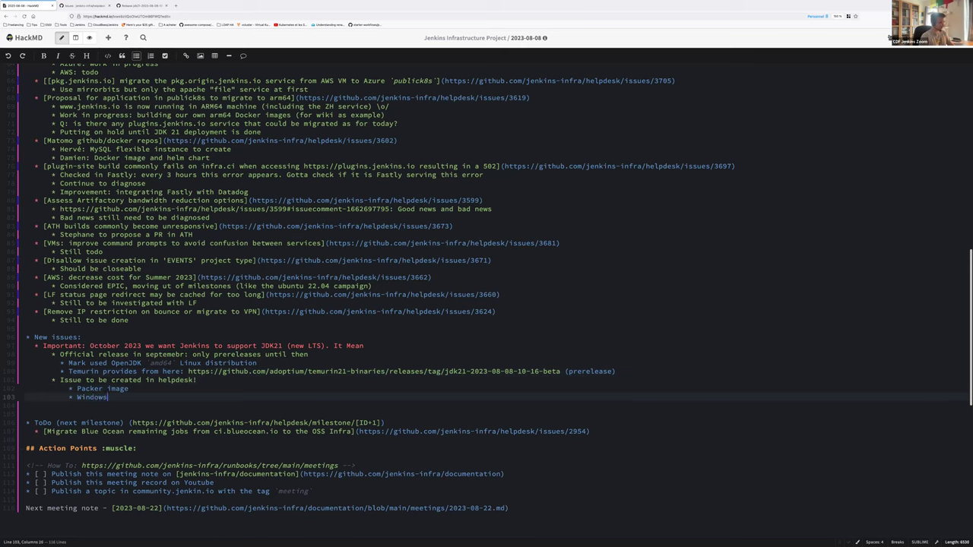
type("in")
type("age")
left_click(112, 397)
type("container")
Step: Append "(VMs all and linux container)" to the "Packer image" bullet
left_click(130, 388)
type("(WIndoiw")
key("ctrl+shift+Left")
type("VMs all,")
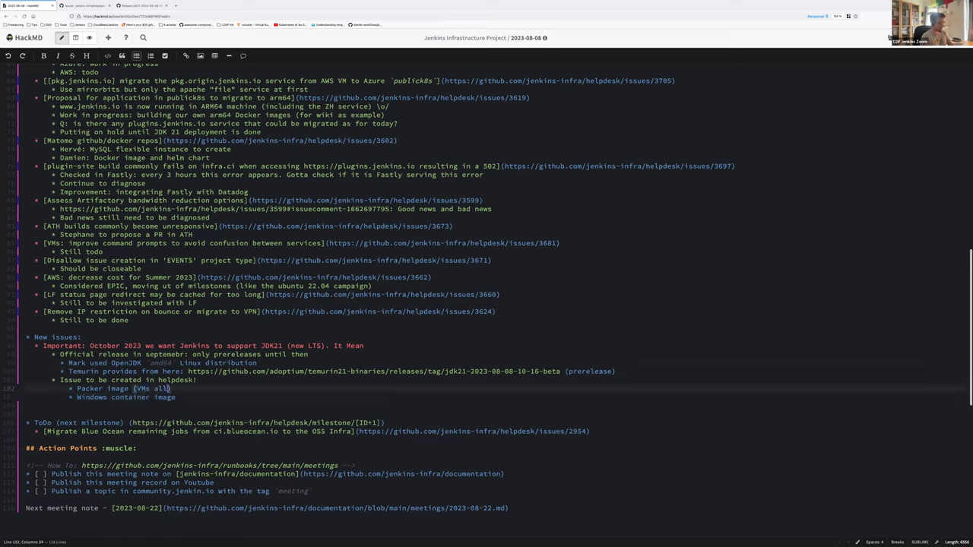
key("BackSpace")
key("BackSpace")
type("and linux")
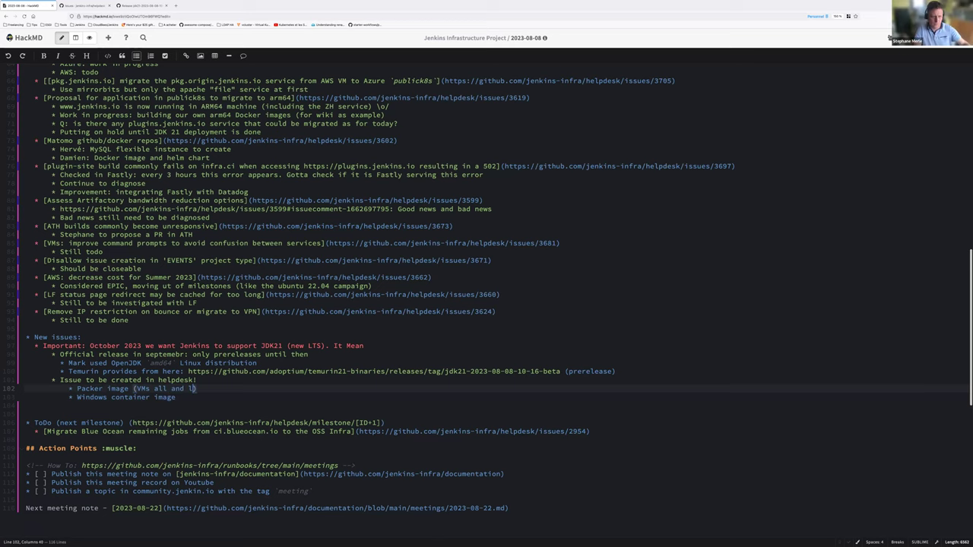
type(" container")
Step: Add the bullet "Tool" below "Windows container image" at the same nesting level
key("Down")
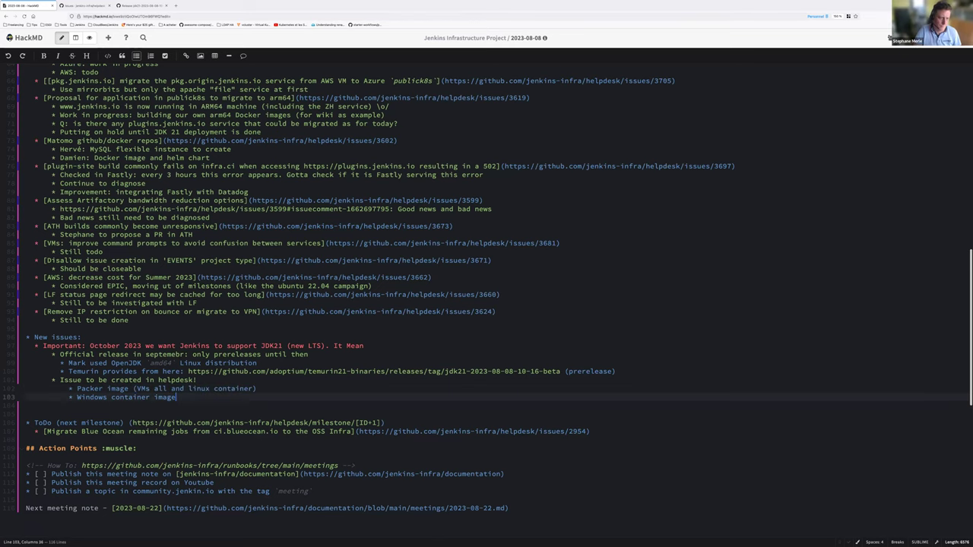
key("Return")
type("Tool")
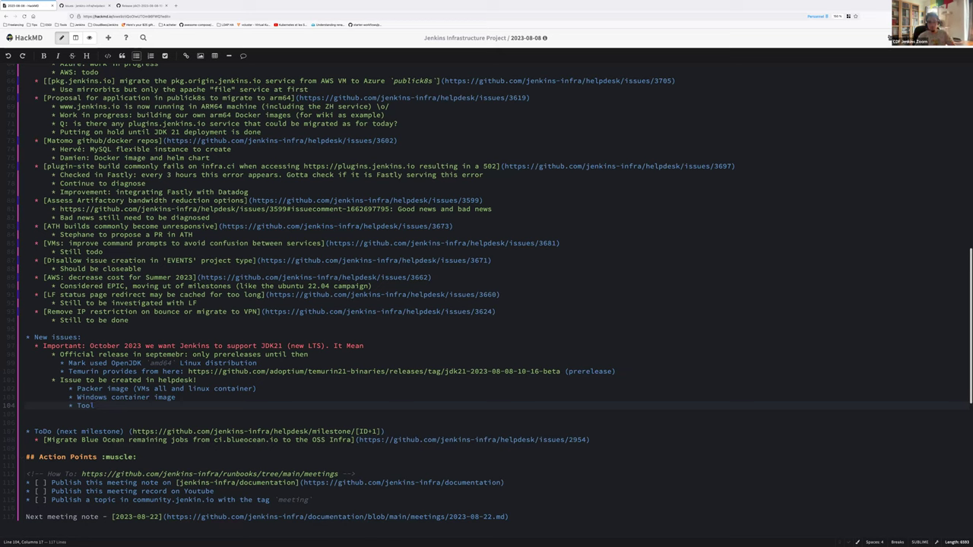
key("shift+Tab")
key("ctrl+z")
Step: Add the bullet "JDK19?" after the helpdesk issue list, at the same level as "Issue to be created in helpdesk!"
key("Return")
key("shift+Tab")
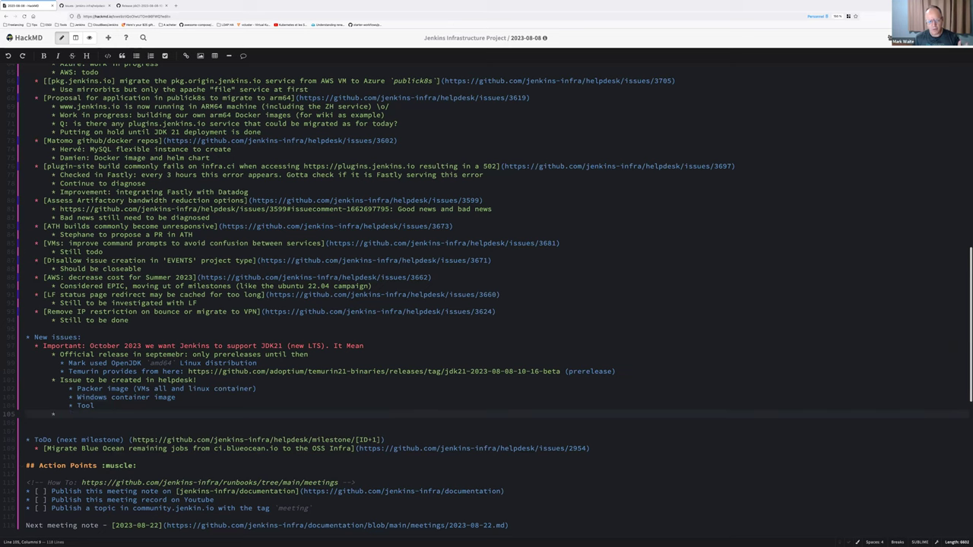
type("JDK19N")
key("BackSpace")
type("?")
Step: Add the nested bullet "We keep them as some builds are referencing it" under "JDK19?"
key("Return")
key("Tab")
type("We keep them")
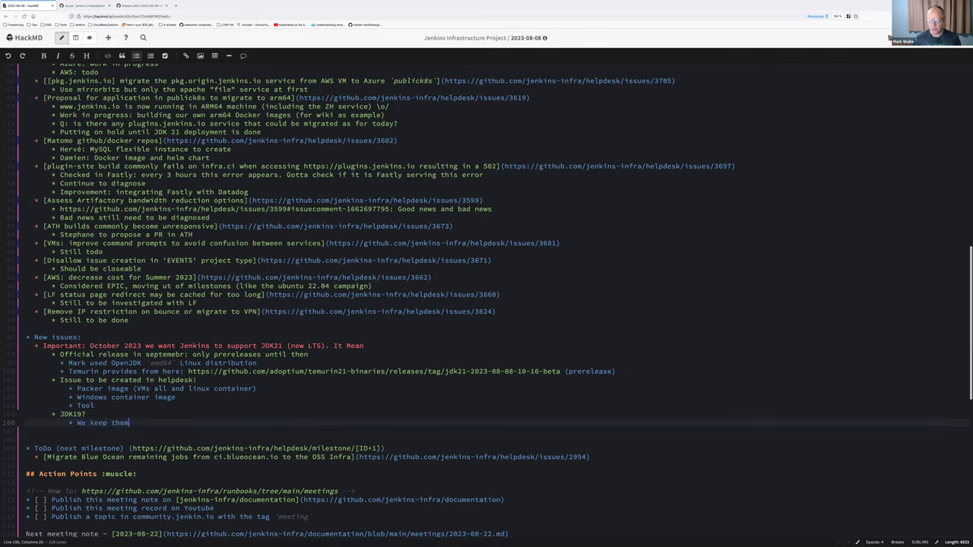
type(" as some ")
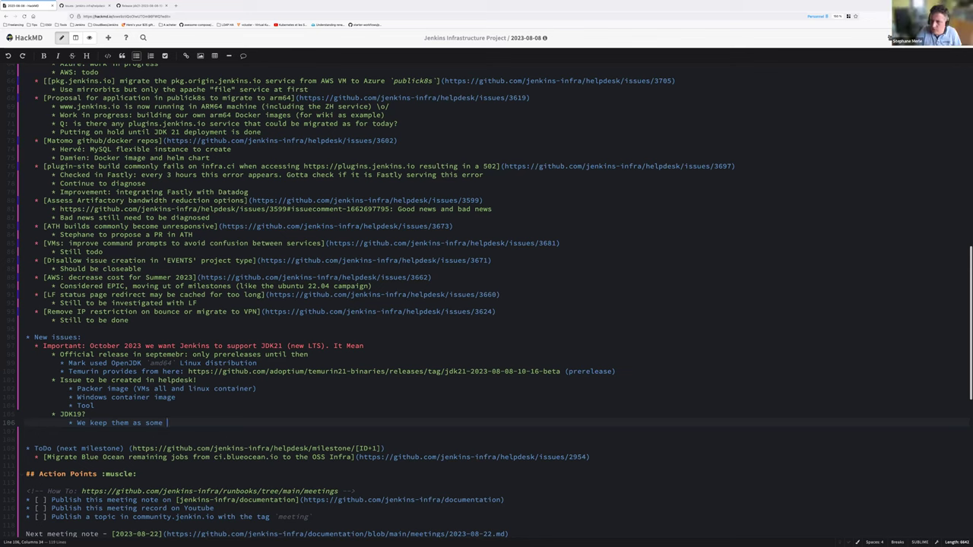
type("builds are")
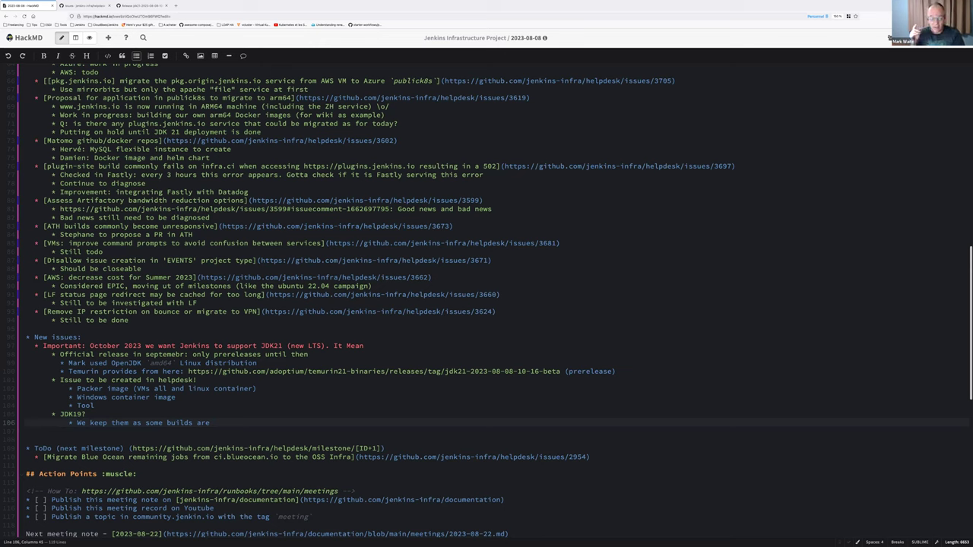
type("referenci")
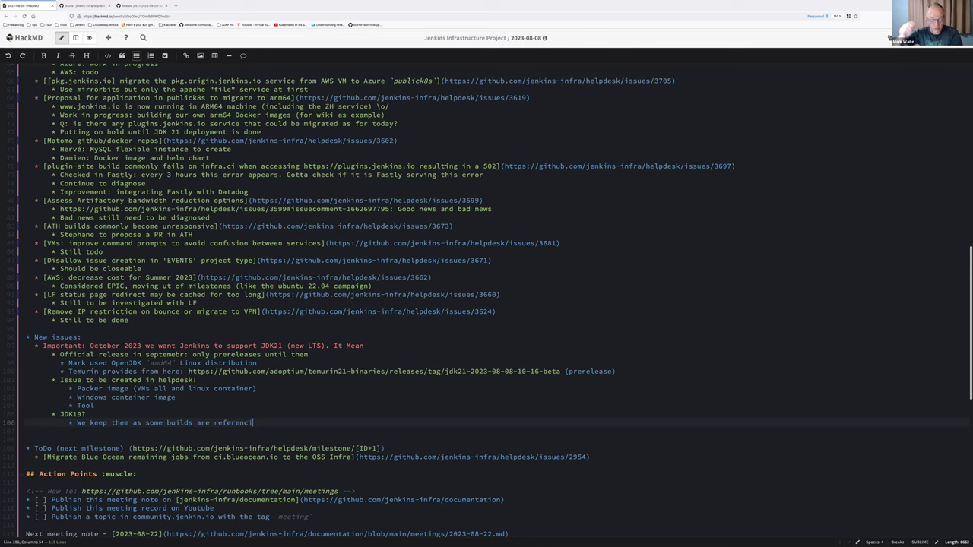
type("ng it")
Step: Add the bullet "need to be deprecated as it's not patched anymore" at the same level under "JDK19?"
key("Return")
type("need to be depr")
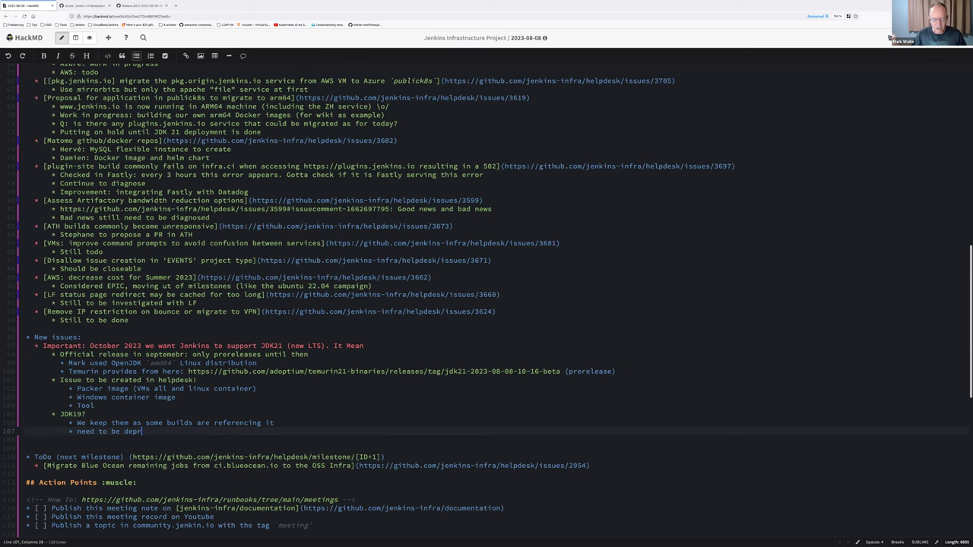
type("ecated as it's not patched anymore")
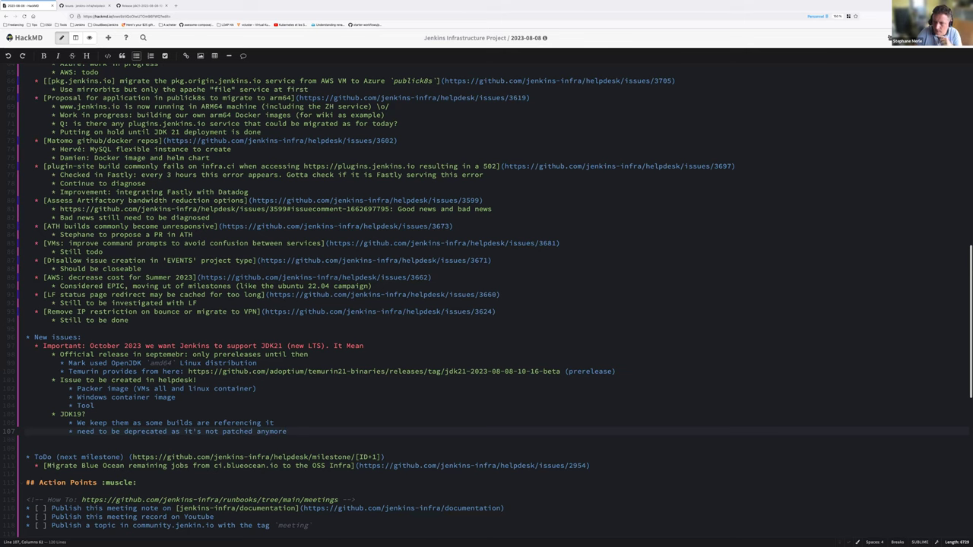
Step: Add a bullet at the "JDK19?" level stating that the named team member "takes it!"
key("Up")
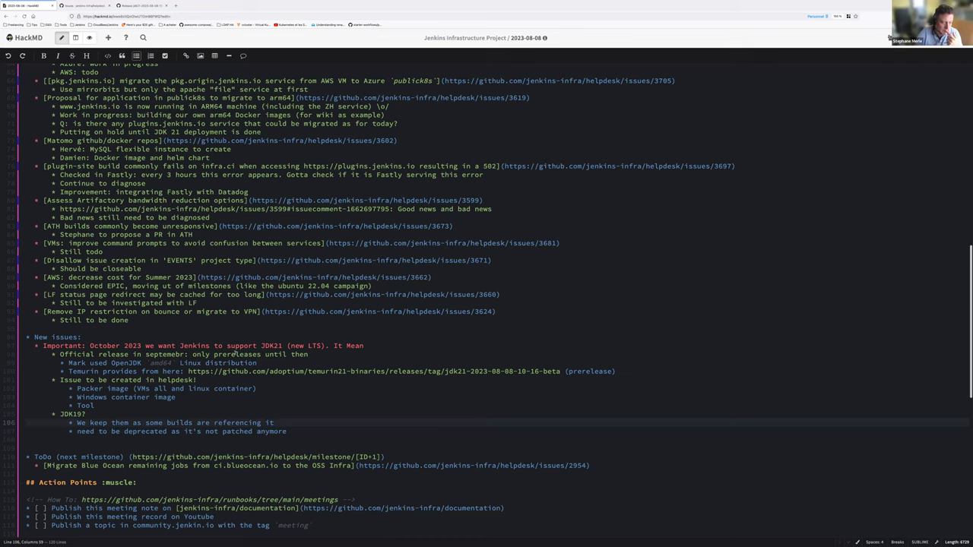
key("Down")
key("End")
key("Return")
key("shift+Tab")
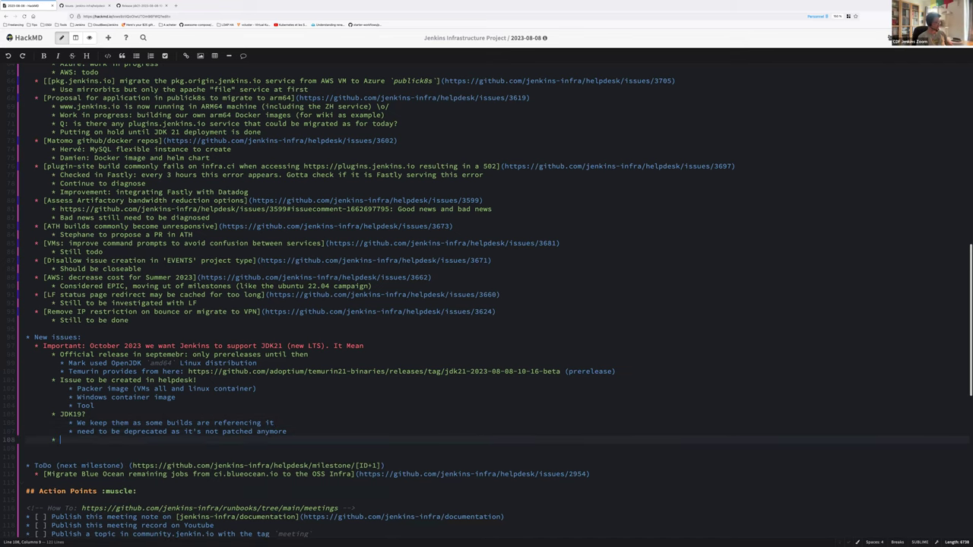
type("Stephane t")
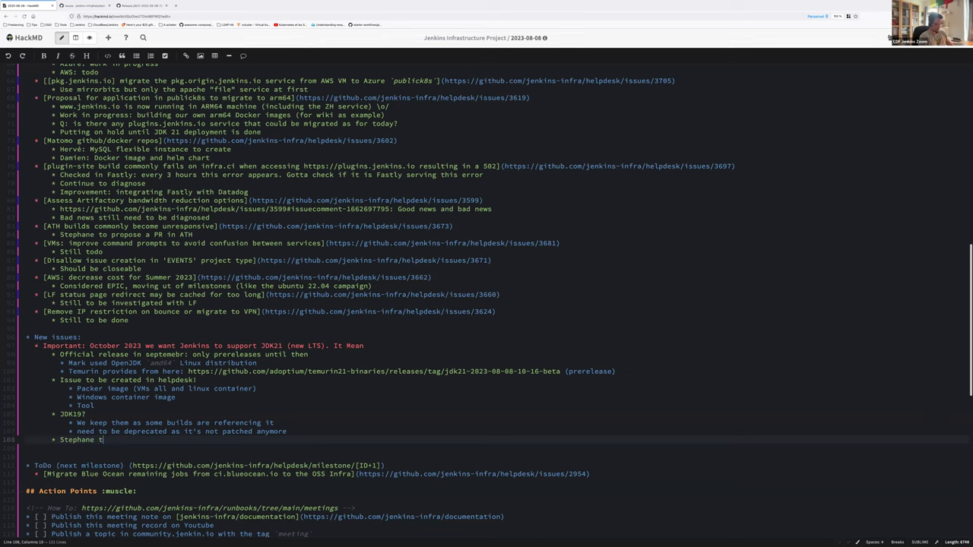
type("akes it!")
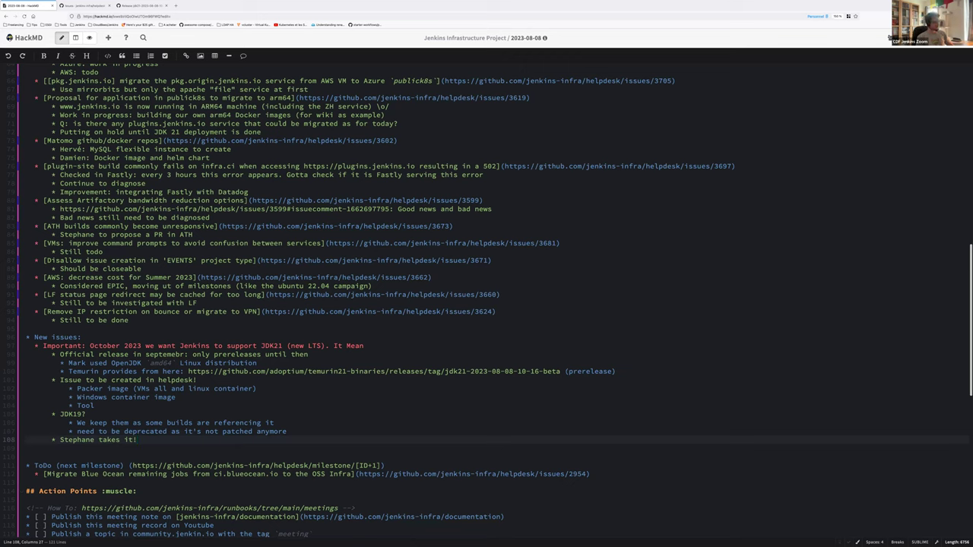
Step: Start a new bullet at the "Important: October 2023" level and close the Temurin JDK21 release page
key("Return")
key("shift+Tab")
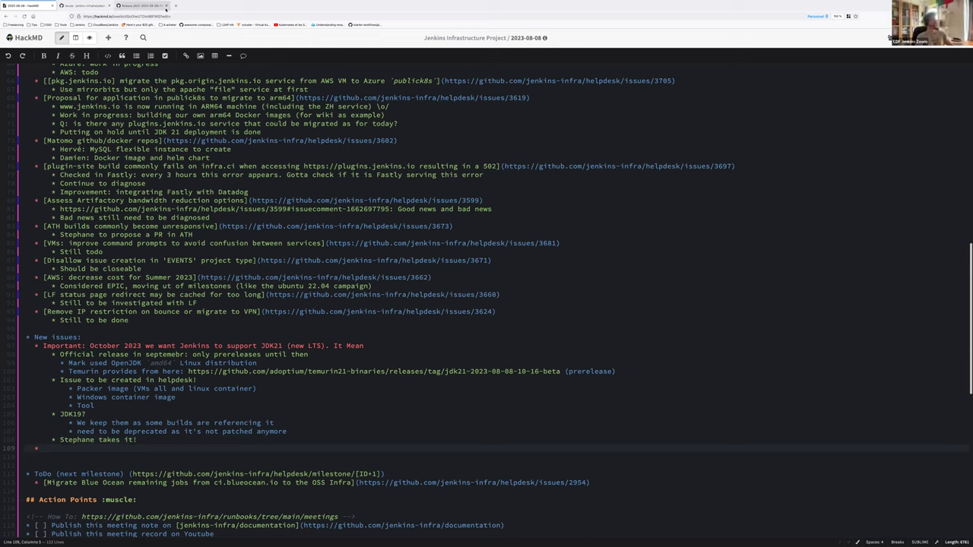
left_click(167, 5)
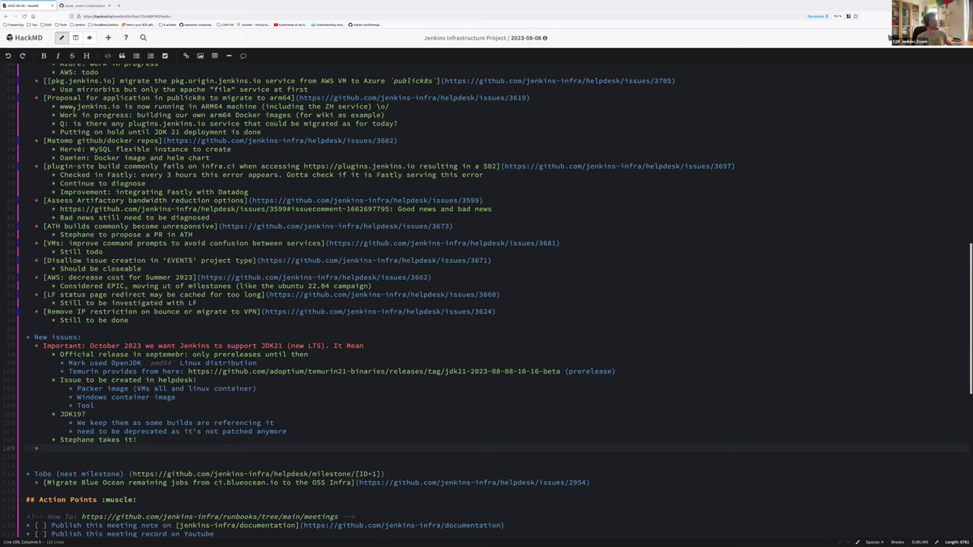
Step: Open the helpdesk issue "[infra.ci.jenkins.io] Start using JDK17" on GitHub and copy its URL
left_click(85, 6)
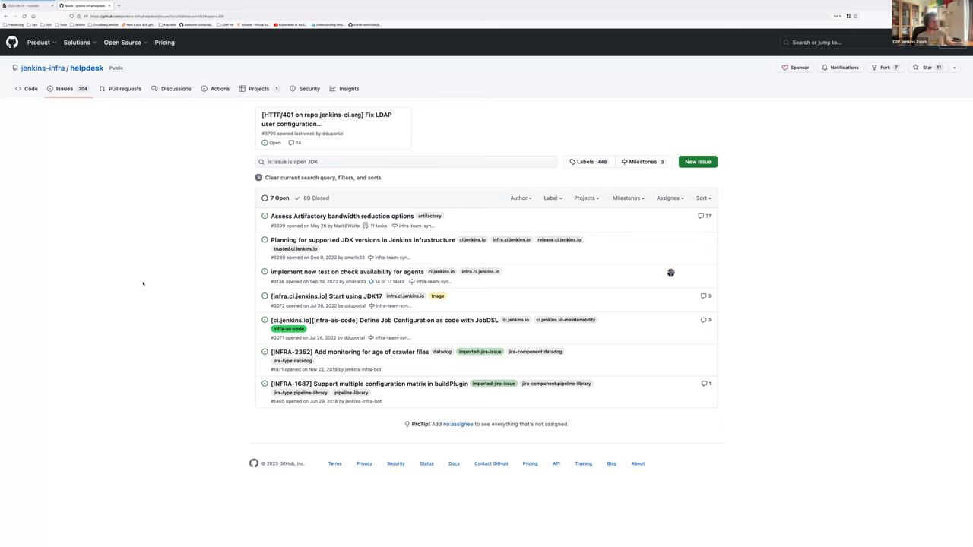
left_click(372, 297)
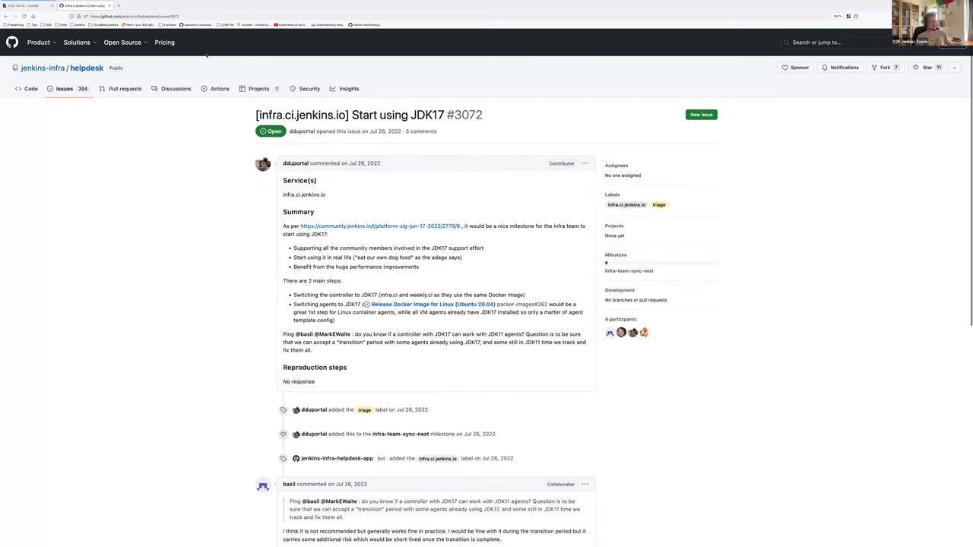
left_click(160, 16)
key("ctrl+c")
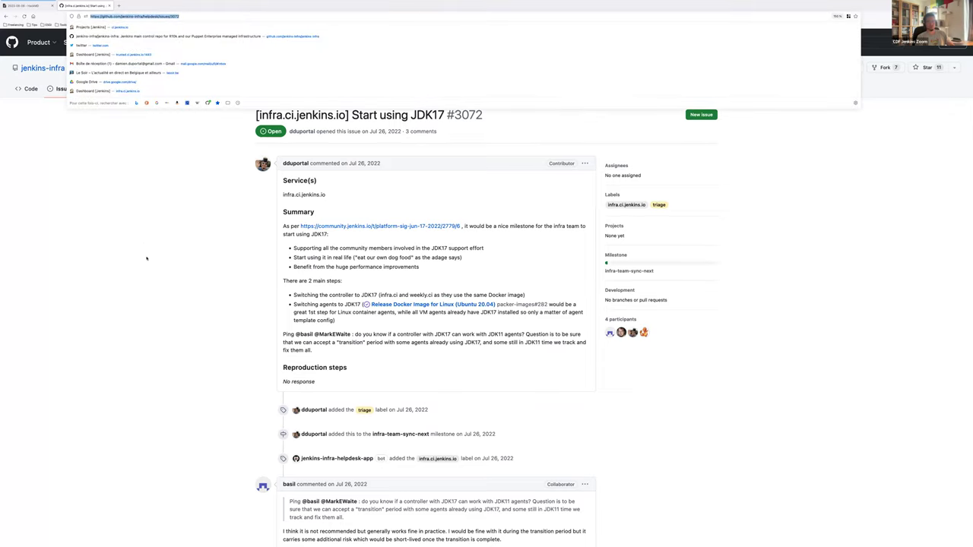
left_click(147, 258)
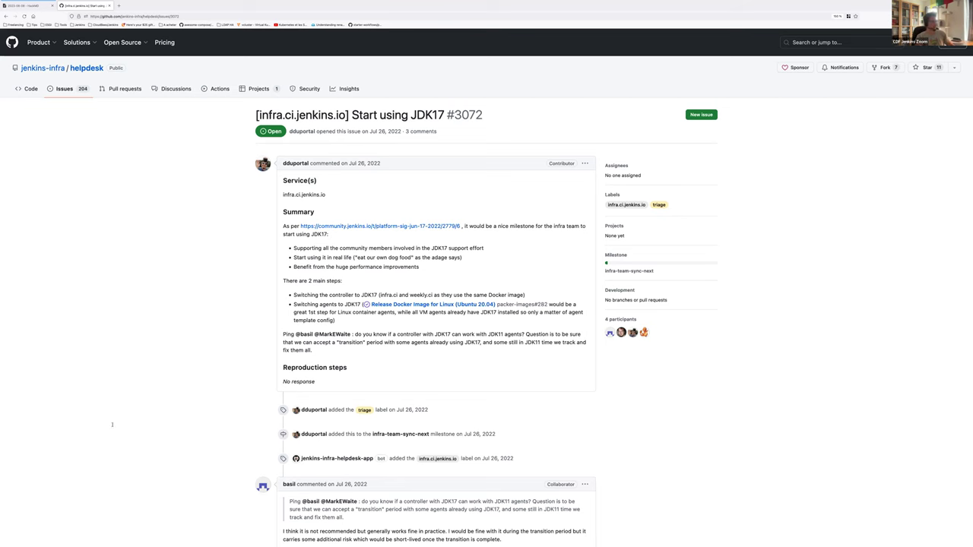
key("ctrl+shift+Tab")
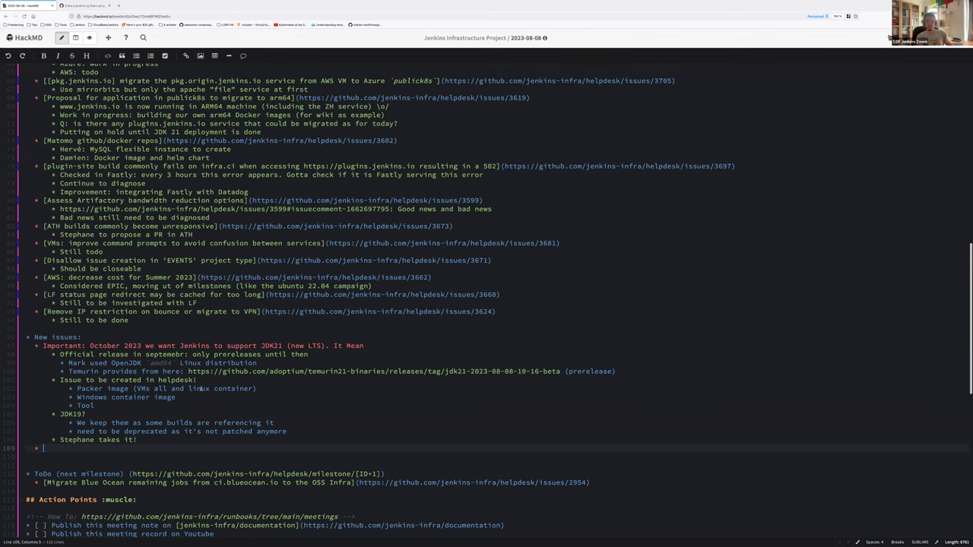
key("ctrl+v")
key("Home")
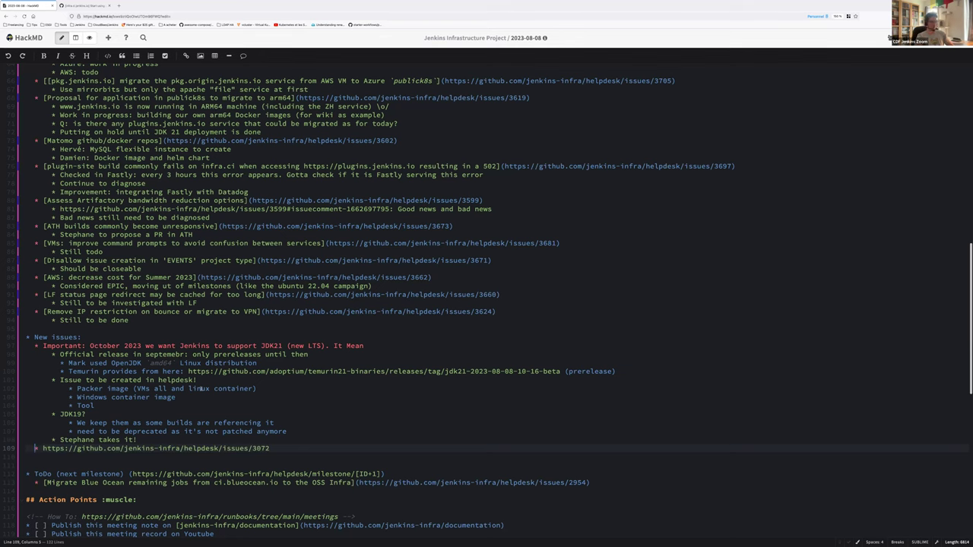
type("JDK17:")
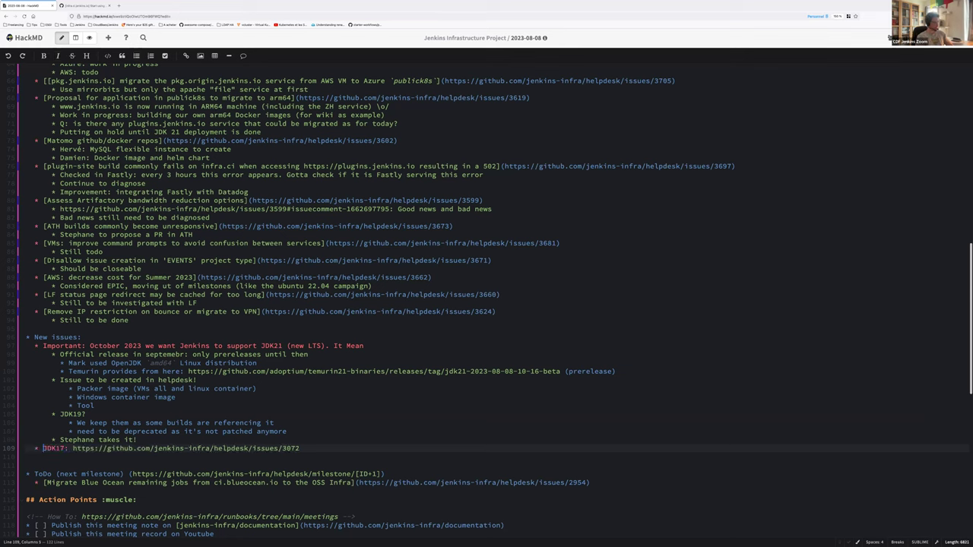
type("  for controlle")
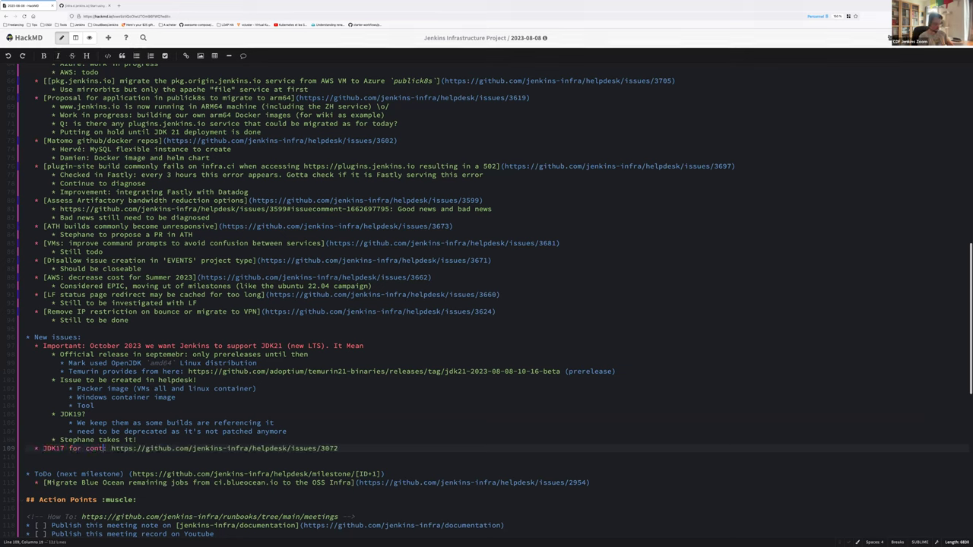
type("r + agents:")
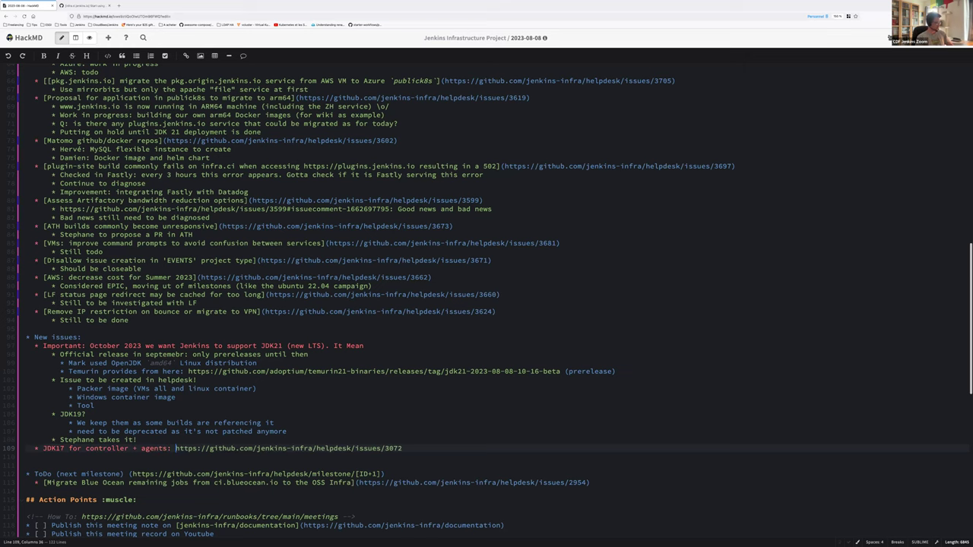
key("End")
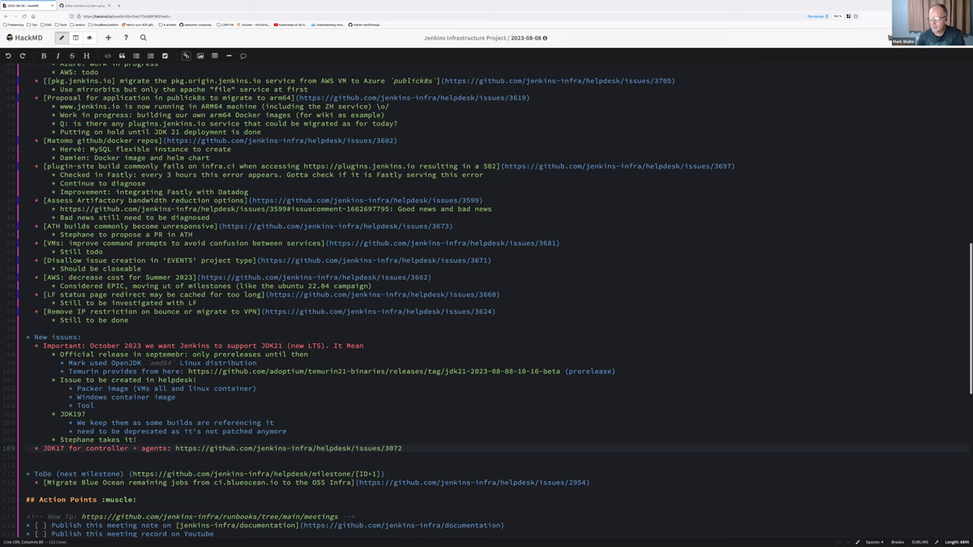
Step: Reopen the "Start using JDK17" issue on GitHub in a Personal container tab
left_click(83, 5)
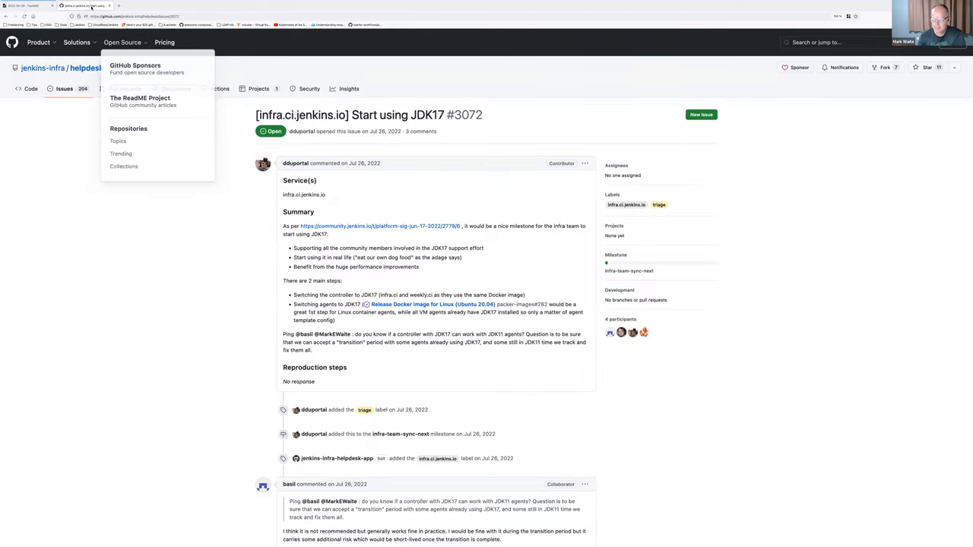
right_click(91, 7)
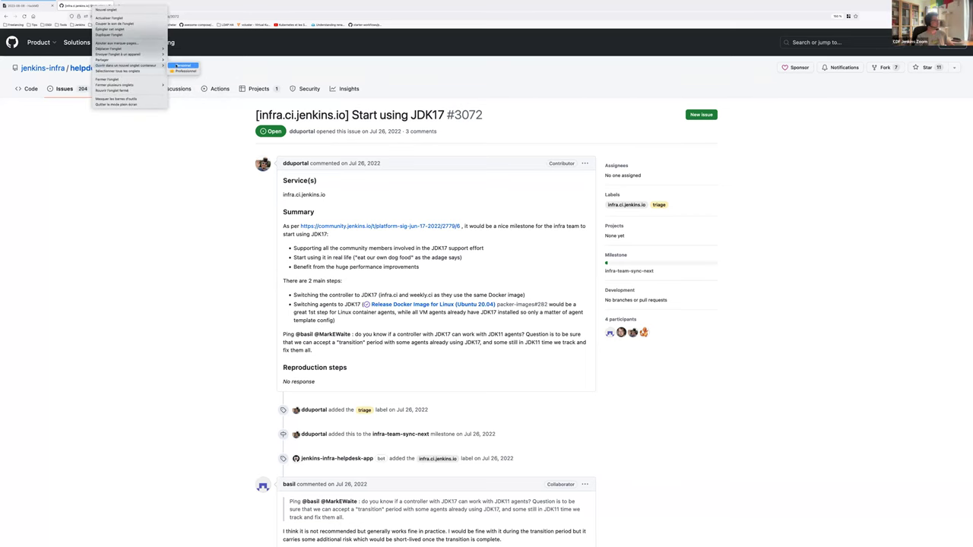
key("Escape")
key("ctrl+r")
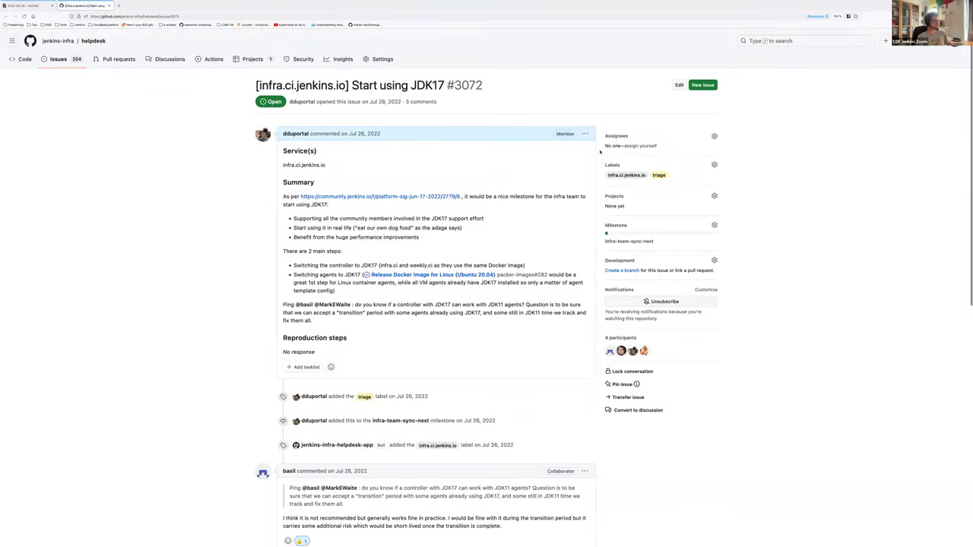
Step: Set the JDK17 issue's milestone to infra-team-sync-2023-08-08, remove its triage label, and return to the issues list
left_click(713, 226)
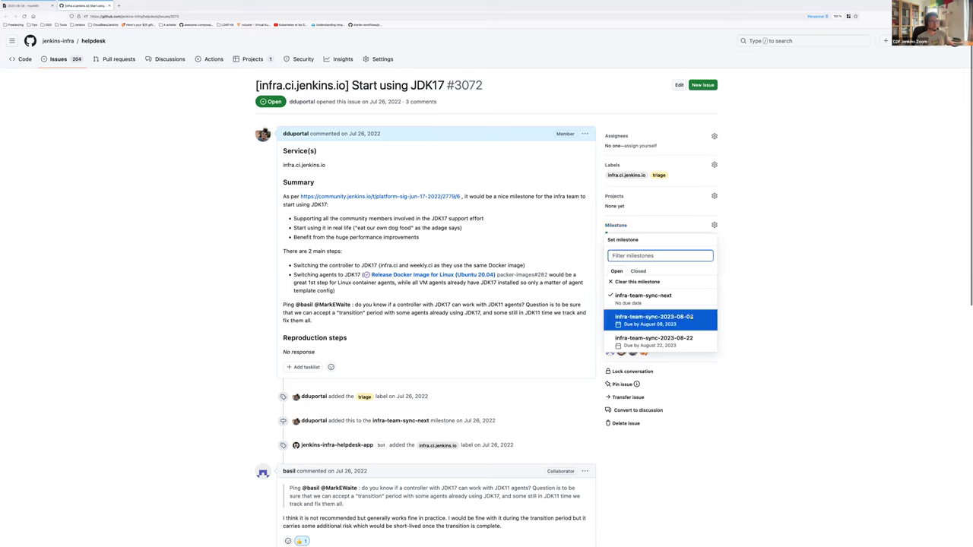
left_click(713, 175)
left_click(714, 165)
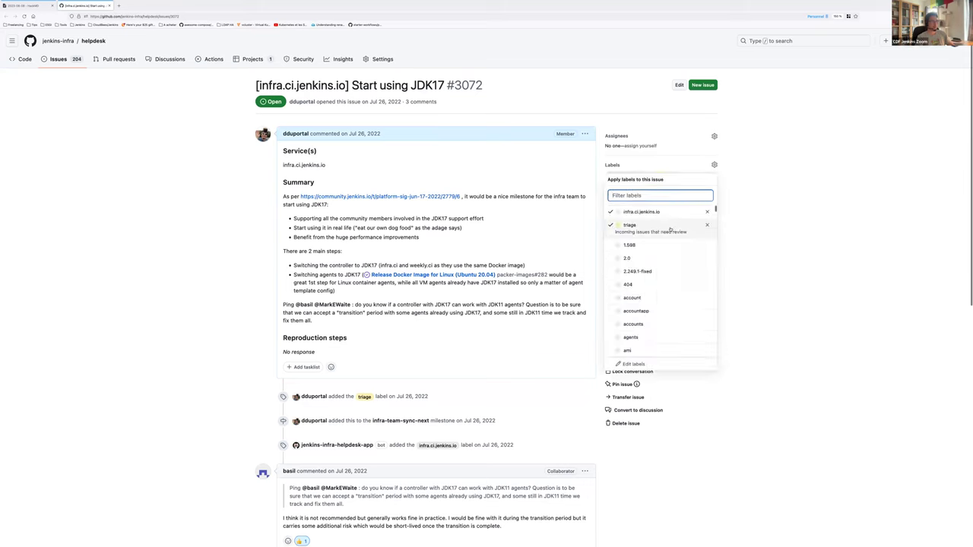
left_click(94, 81)
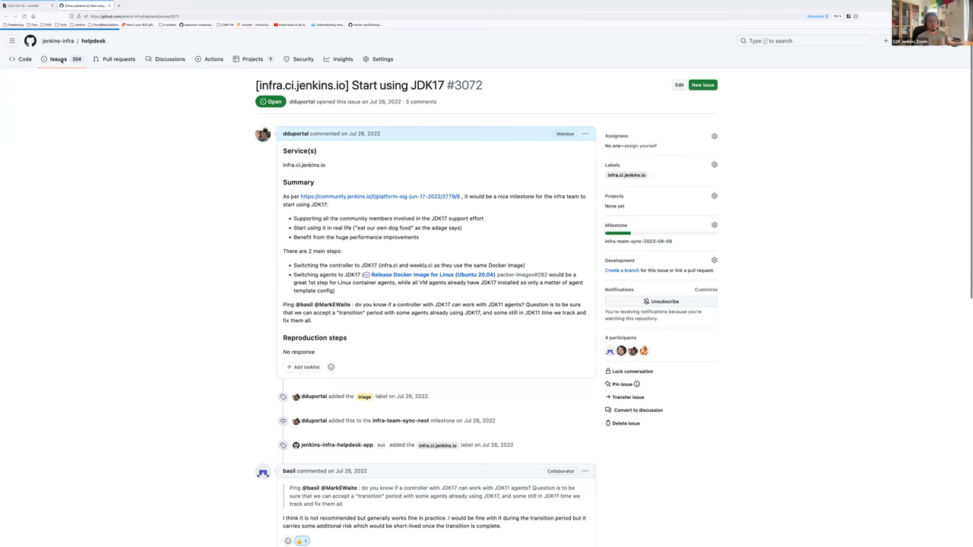
left_click(59, 59)
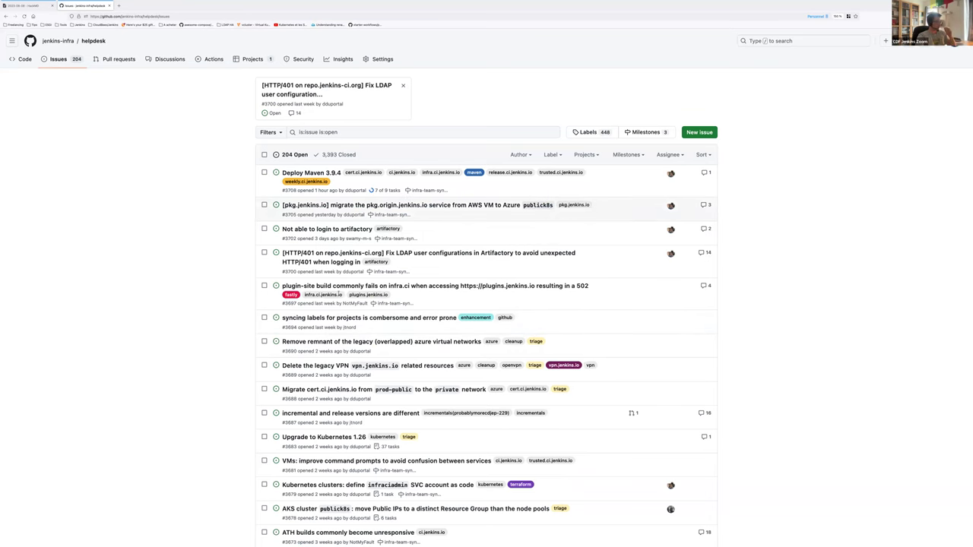
Step: In the HackMD notes, move the "Migrate Blue Ocean remaining jobs" entry from ToDo to New issues, below the JDK17 bullet
key("ctrl+shift+Tab")
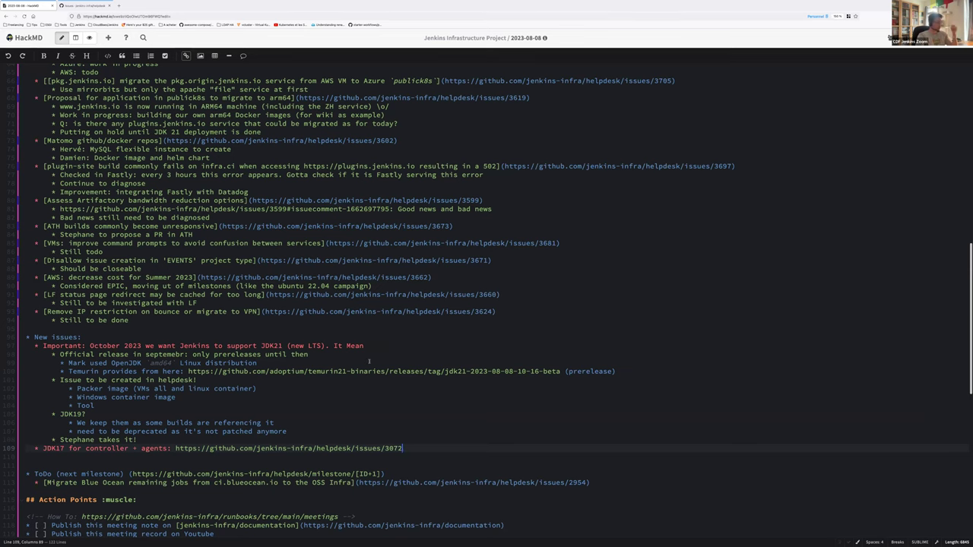
scroll(344, 416, "down", 1)
key("Down")
key("Down")
key("Down")
key("Down")
key("Home")
key("shift+End")
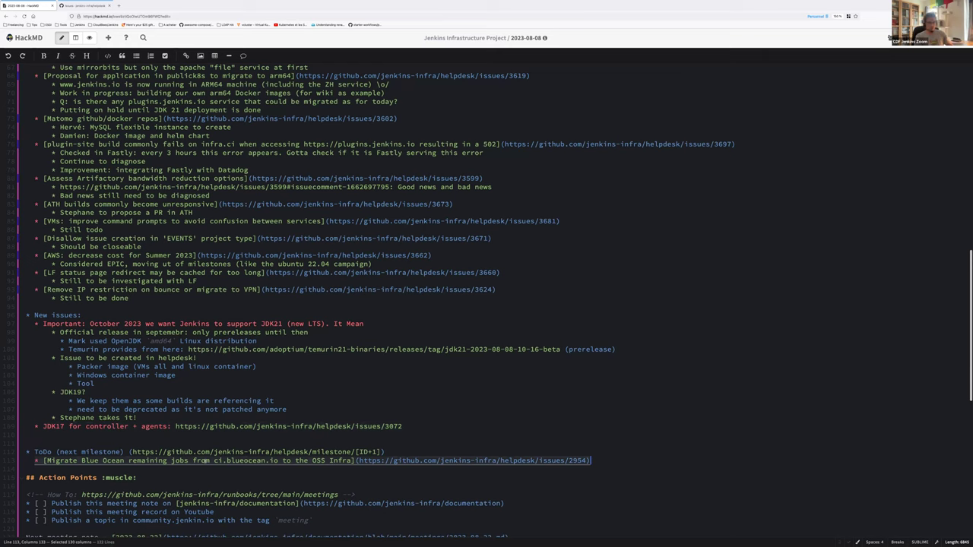
key("ctrl+x")
key("Up")
key("Up")
key("Up")
key("ctrl+v")
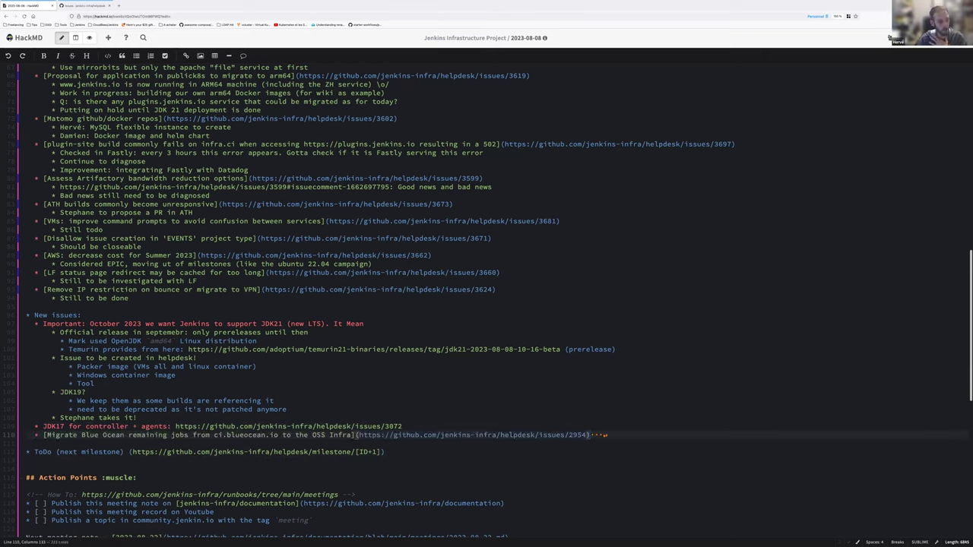
Step: Replace the trailing spaces after the moved Blue Ocean entry with a new empty bullet below it
key("shift+End")
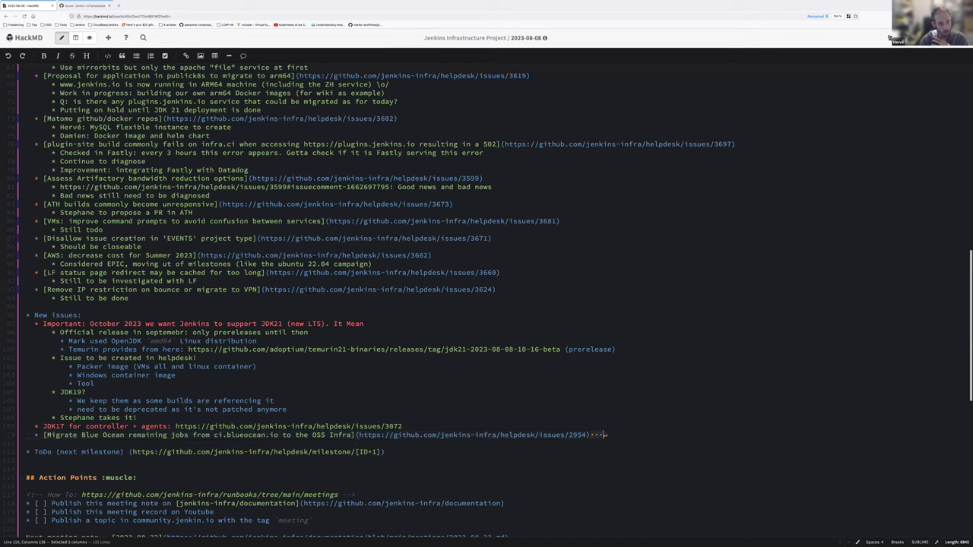
key("Return")
key("Up")
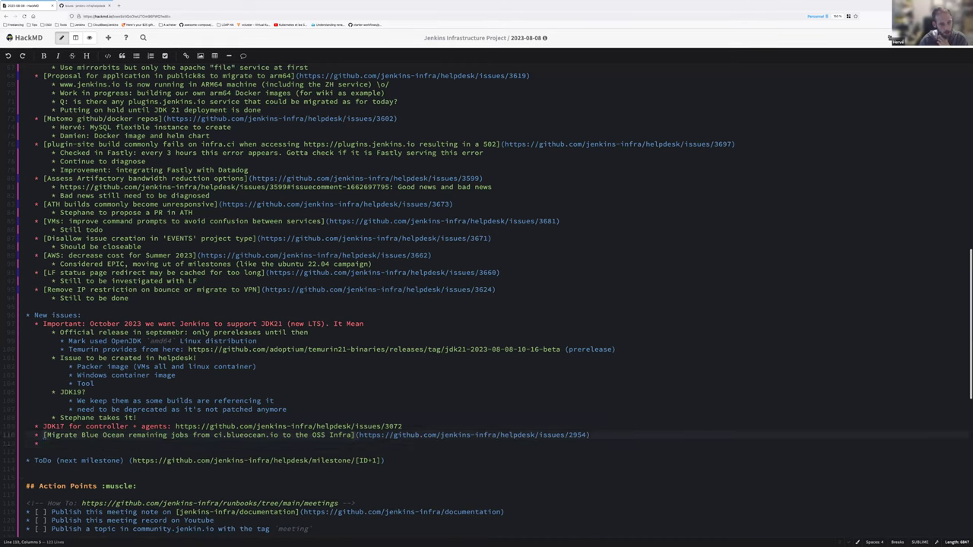
Step: Open the GitHub issue linked in the notes' Blue Ocean bullet, jenkins-infra/helpdesk/issues/2954, in a separate Personal container tab
left_click_drag(356, 435, 592, 435)
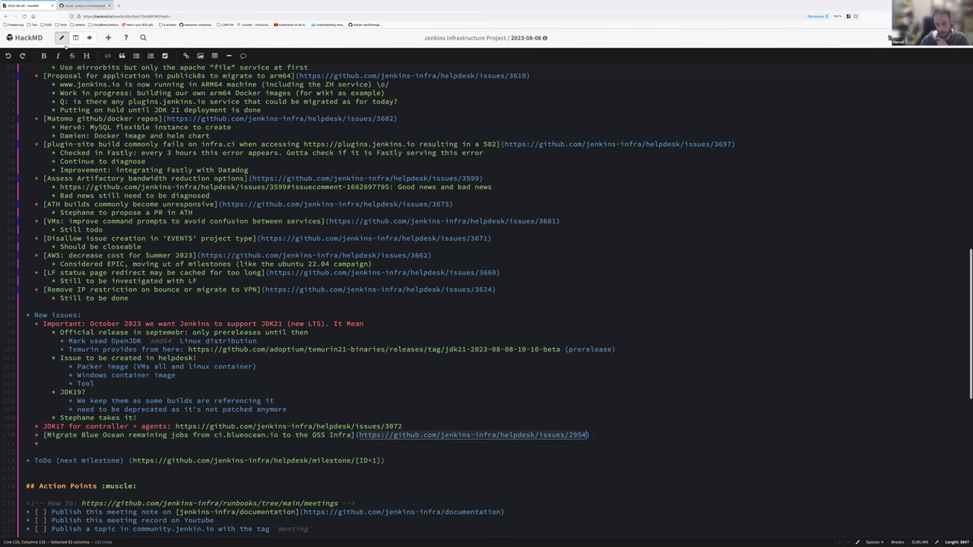
left_click(85, 6)
right_click(314, 176)
left_click(334, 178)
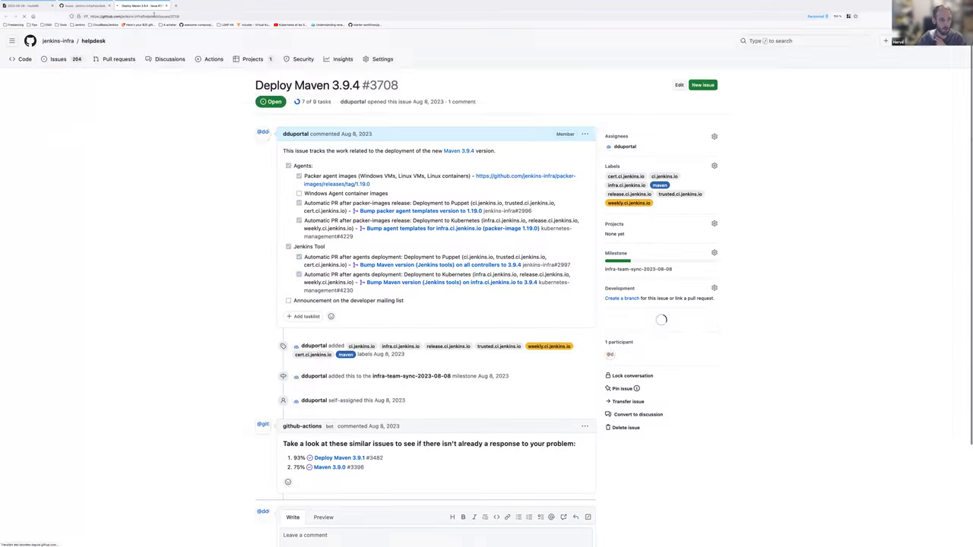
left_click(157, 244)
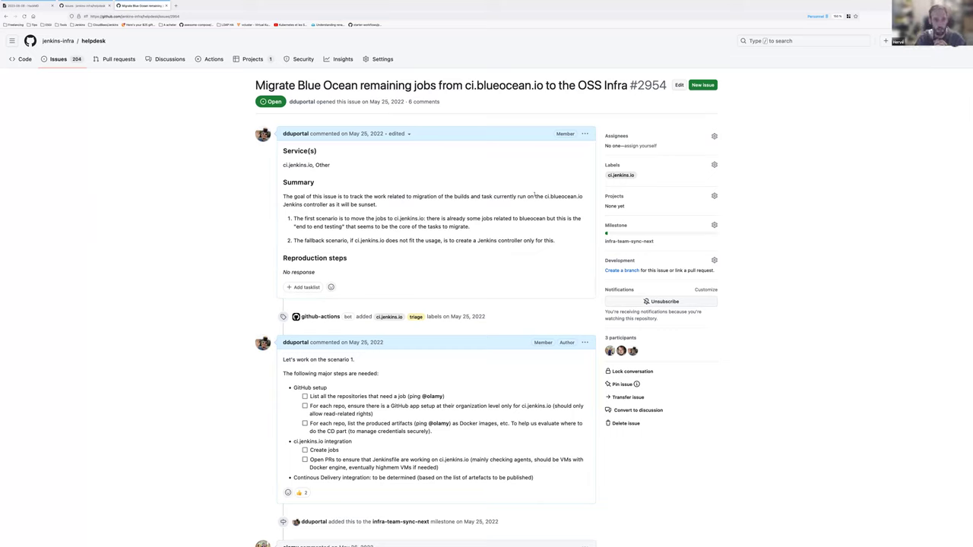
Step: Set the Blue Ocean migration issue's milestone to infra-team-sync-2023-08-22 and assign the team member responsible for it
left_click_drag(544, 196, 583, 196)
left_click(714, 226)
left_click(649, 326)
key("m")
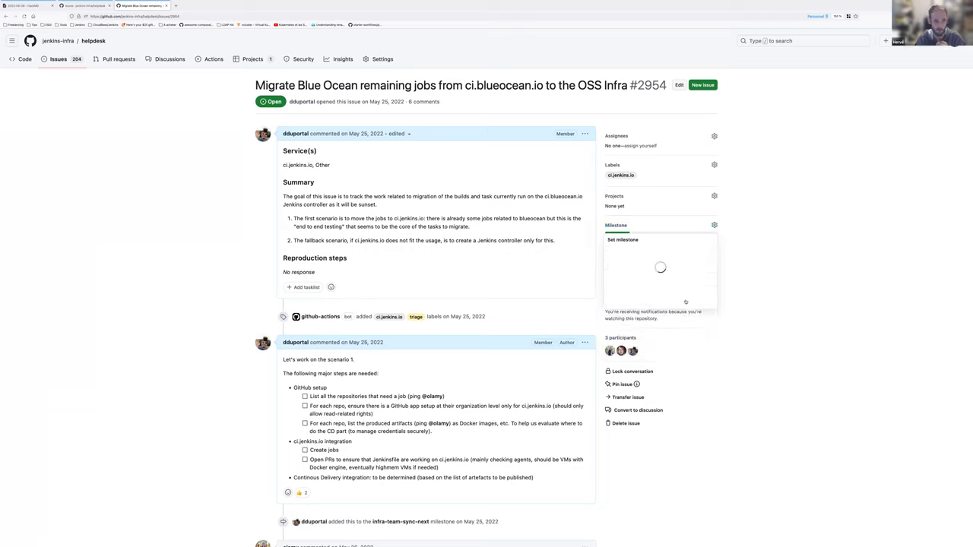
left_click(651, 315)
left_click(714, 136)
type("herv")
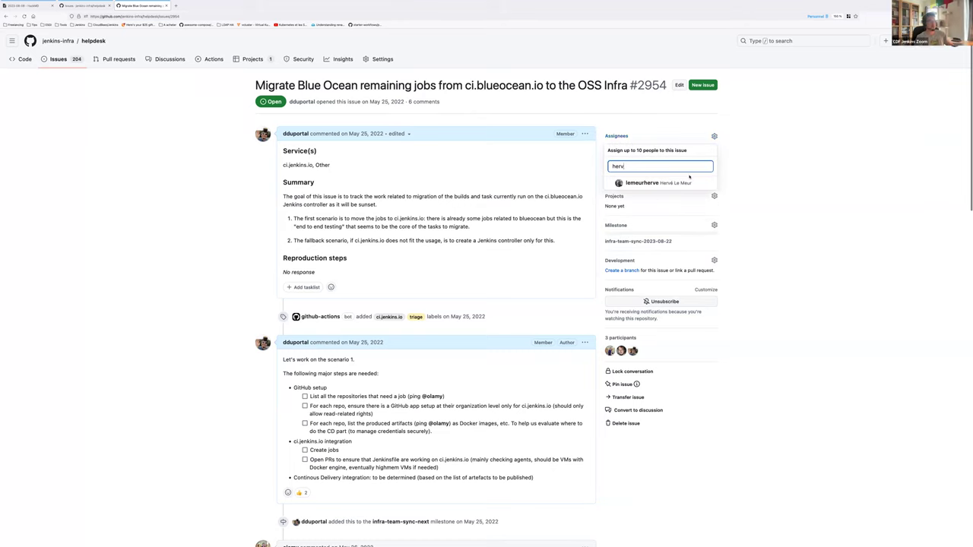
left_click(198, 227)
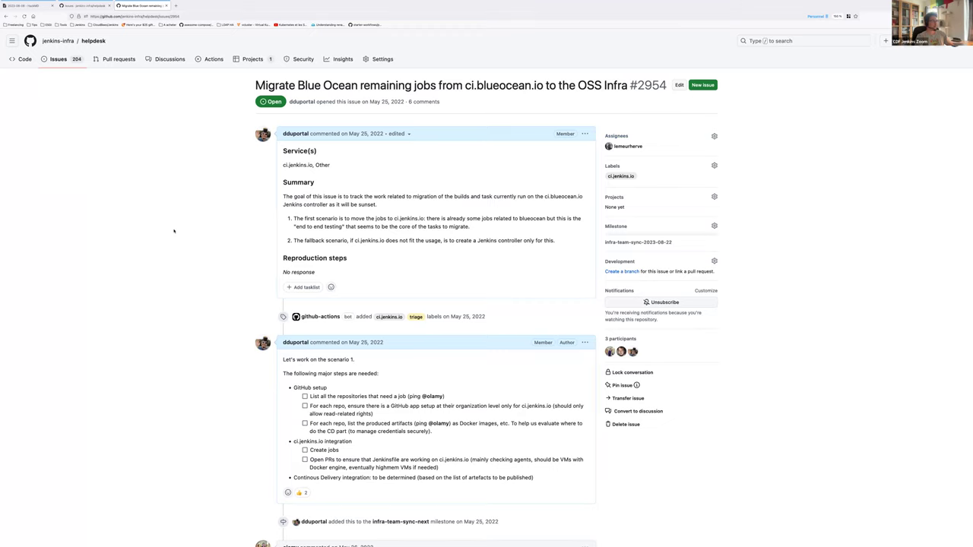
Step: Open ci.jenkins.io in a new browser tab
key("ctrl+t")
type("ci.jenkins.io")
key("Return")
Step: Open ci.blueocean.io in another new browser tab
key("ctrl+t")
type("ci.blue")
key("BackSpace")
key("BackSpace")
key("BackSpace")
key("BackSpace")
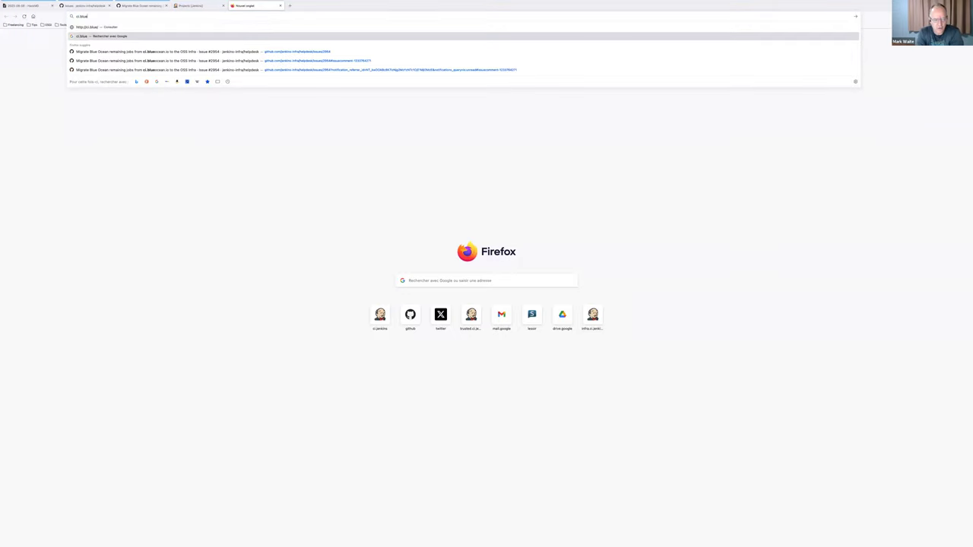
type("blue")
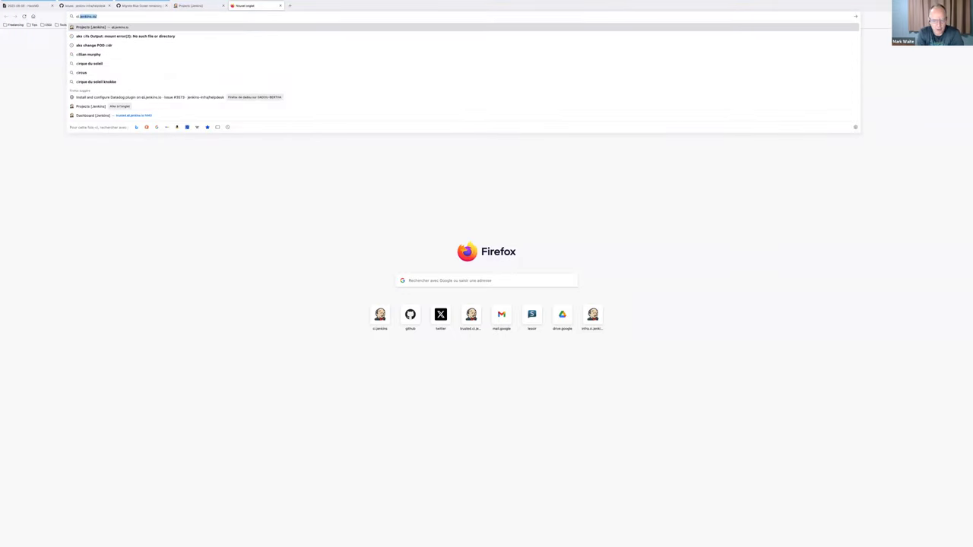
type("ocean.i")
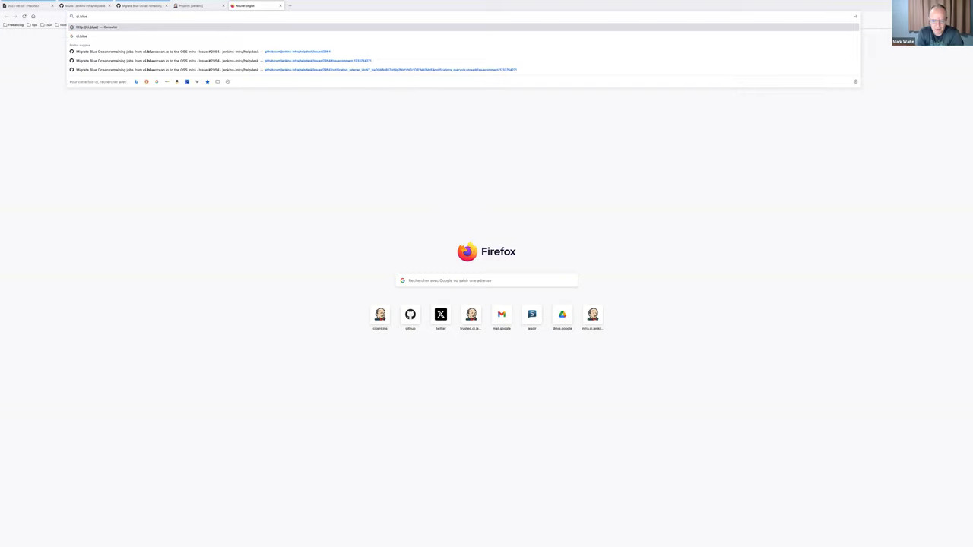
type("o")
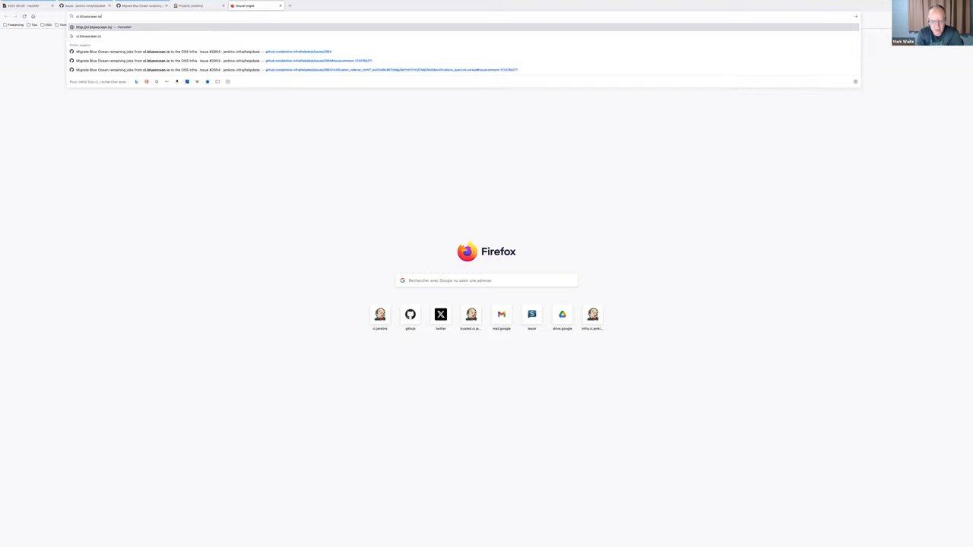
key("Return")
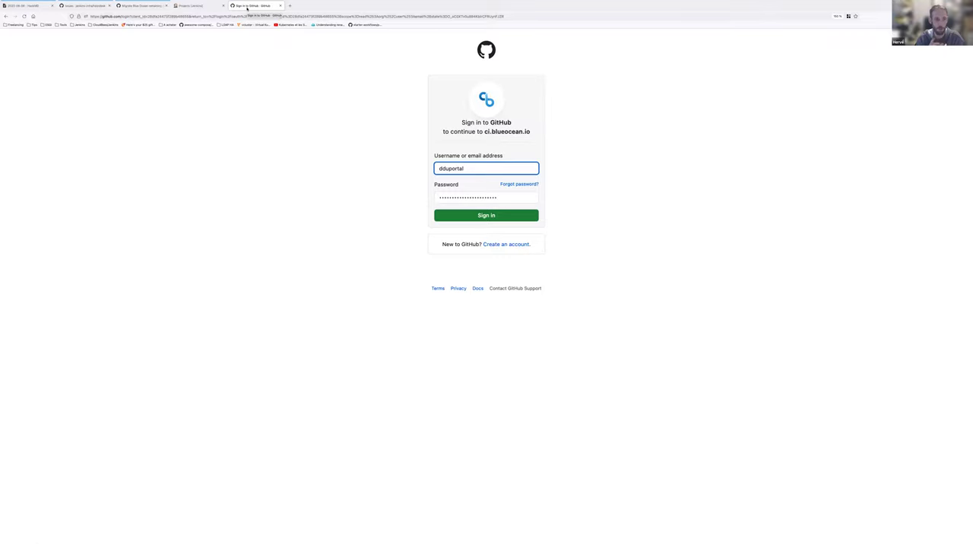
Step: Reopen the ci.blueocean.io sign-in page in a Personal container tab and authorize the CloudBees application to access the GitHub account
right_click(247, 9)
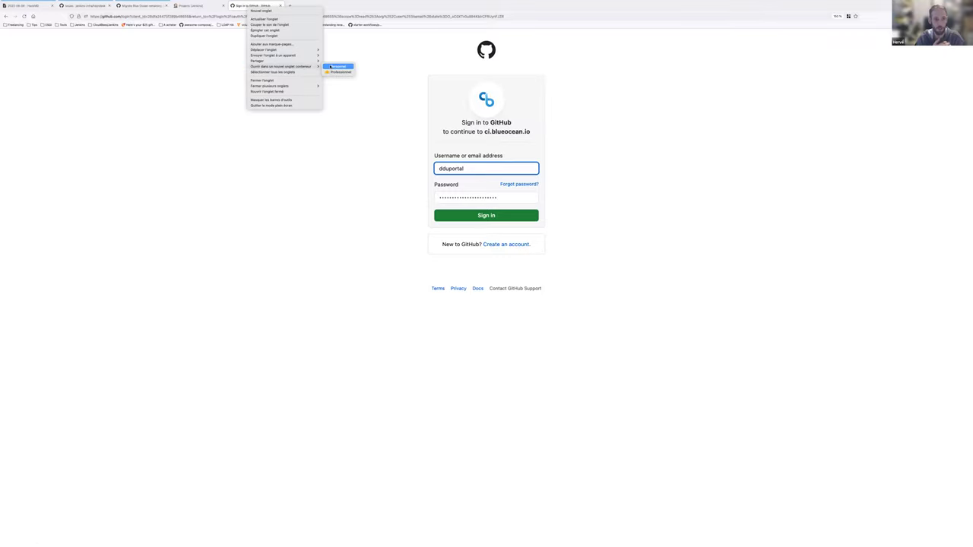
key("Escape")
key("Return")
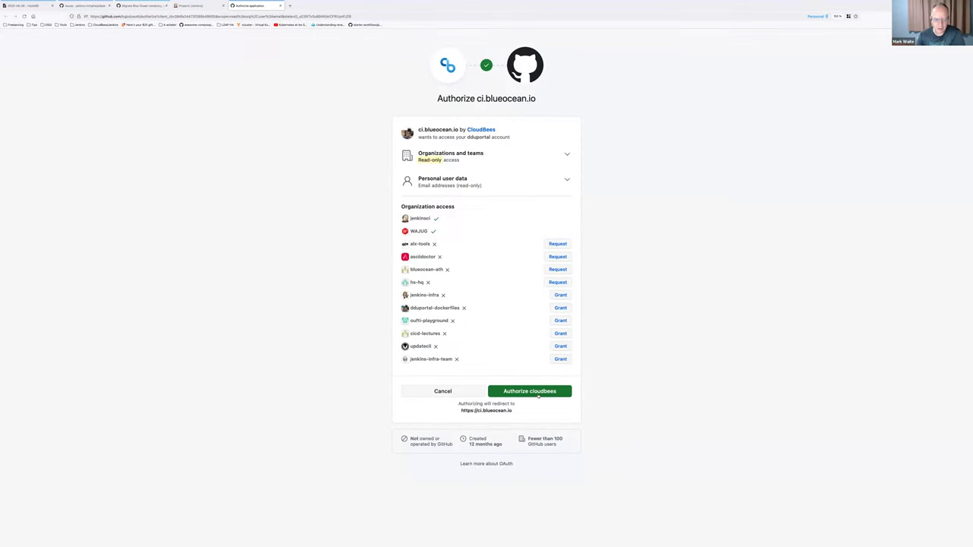
left_click(537, 393)
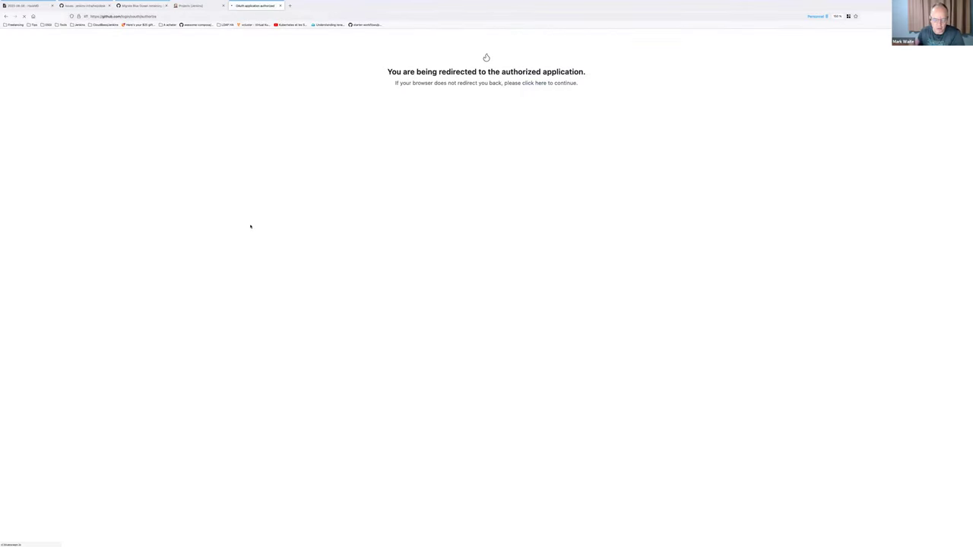